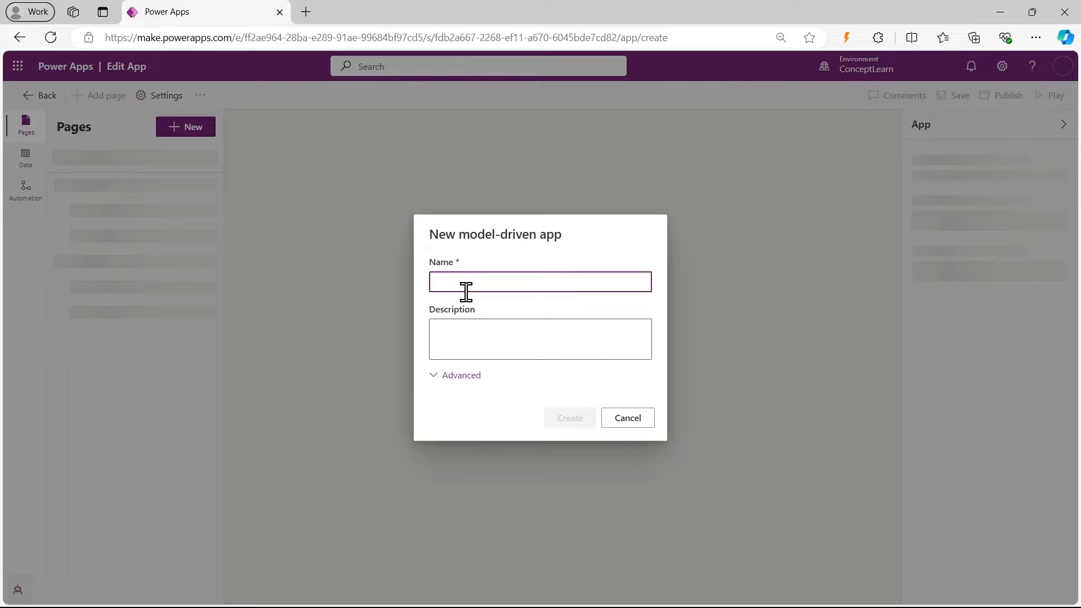
# Create a model-driven app named MY APP 001 and add the Contact table to its navigation
pyautogui.write('MY APP 001')
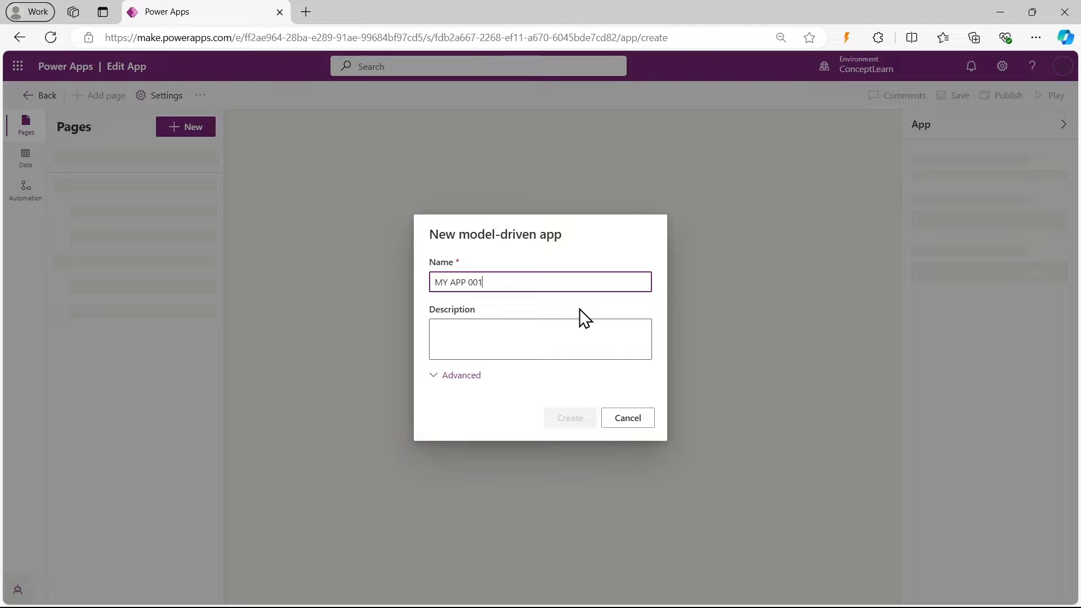
pyautogui.press('Return')
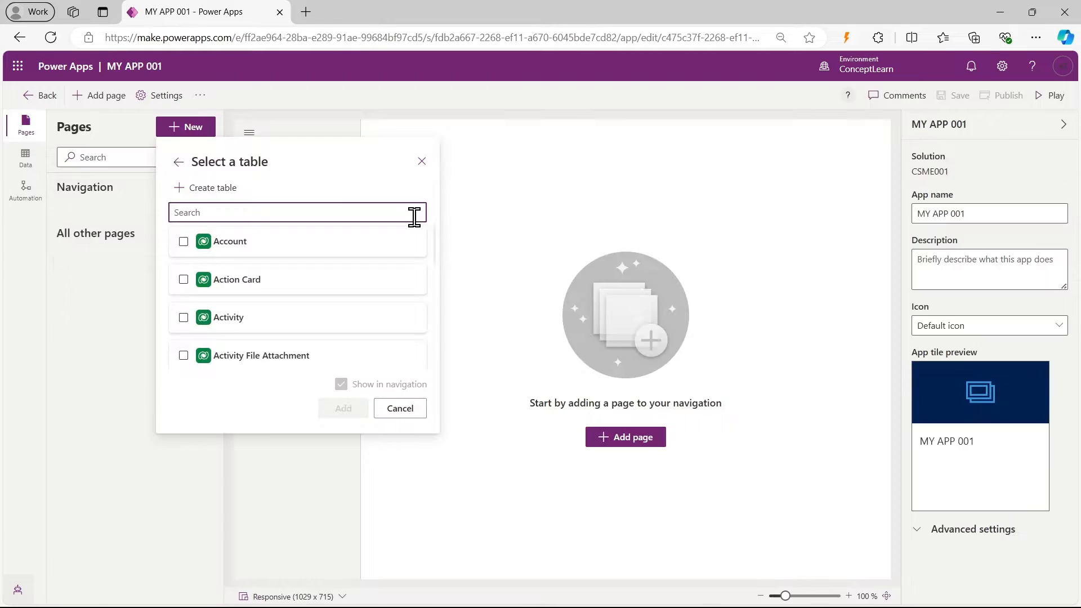
pyautogui.write('cont')
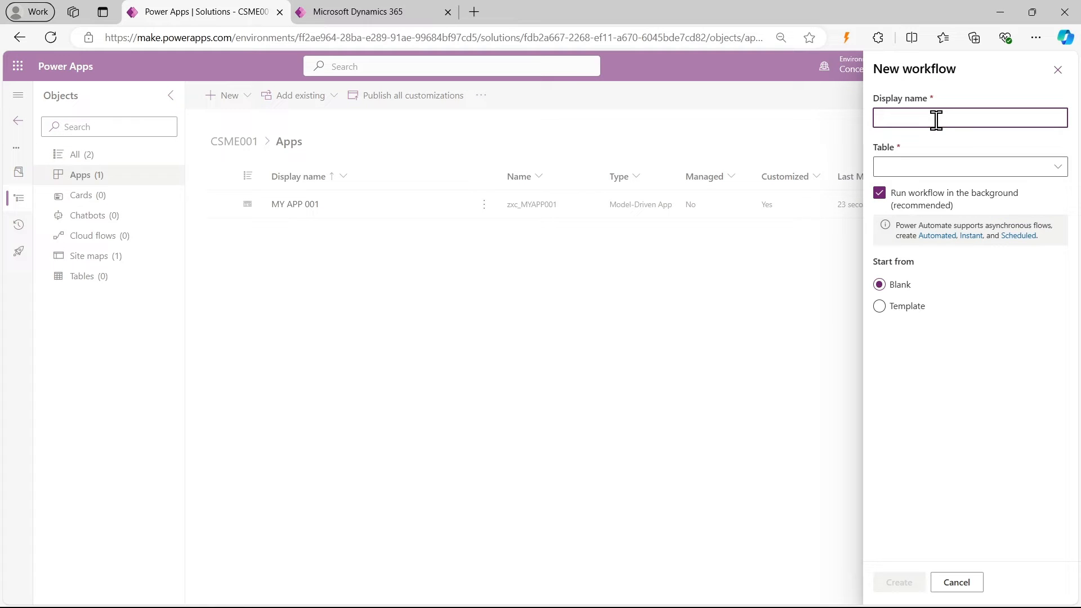
# Create a blank background workflow named TestWokflow for the Contact table and open its definition
pyautogui.write('TestWok')
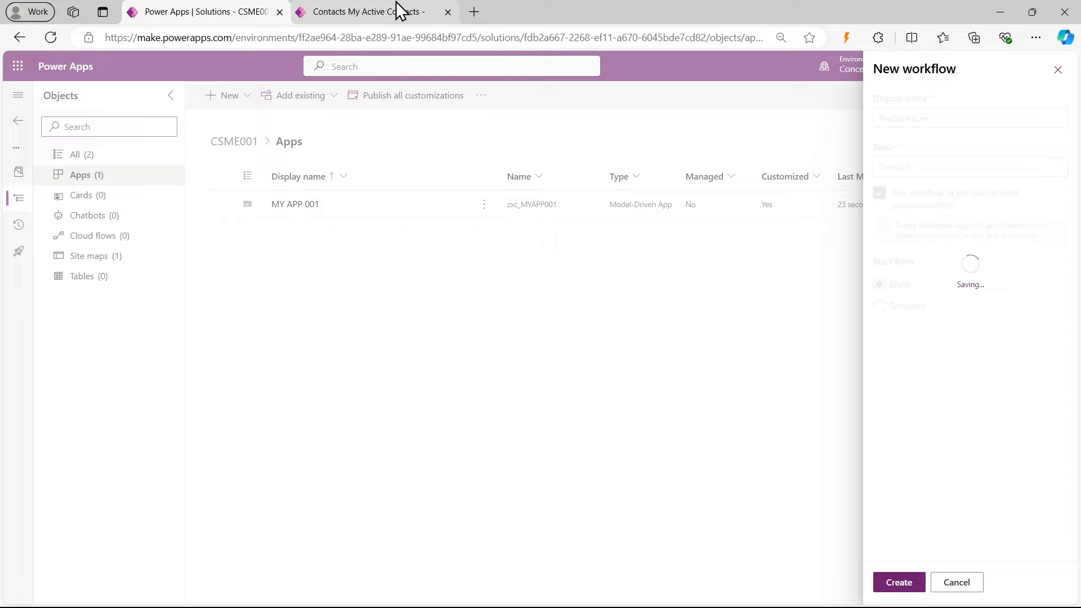
pyautogui.click(398, 11)
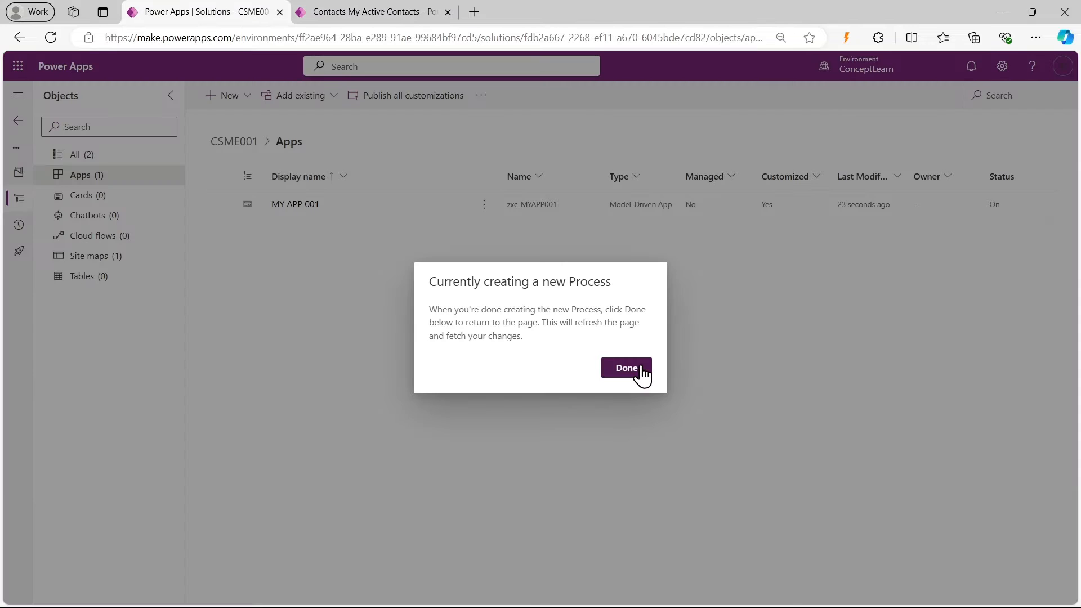
pyautogui.click(634, 368)
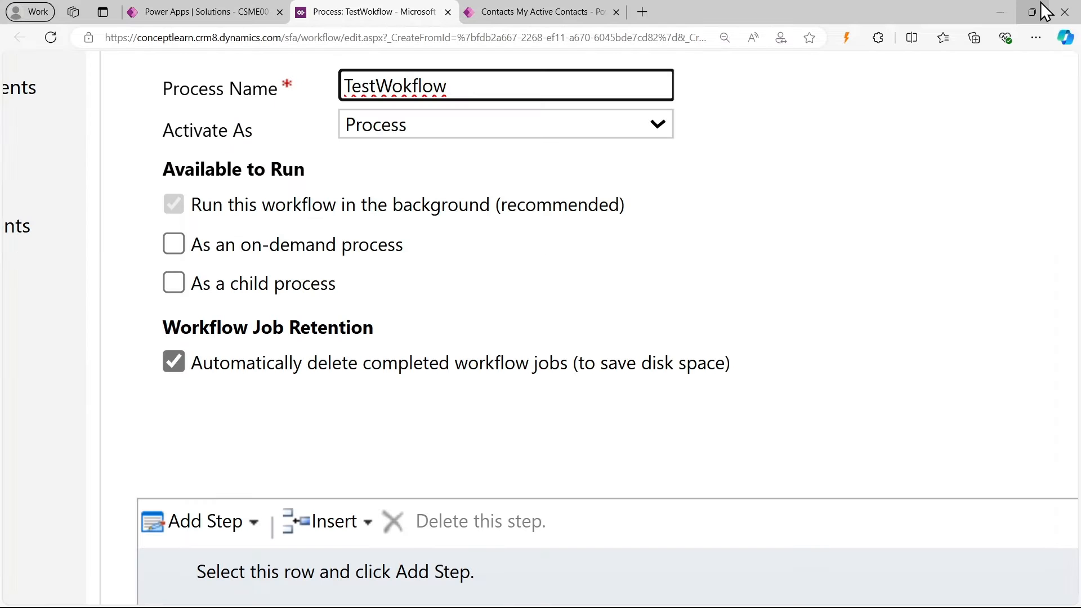
# Set the scope of the TestWokflow workflow's automatic process options to Organization
pyautogui.moveTo(1041, 4)
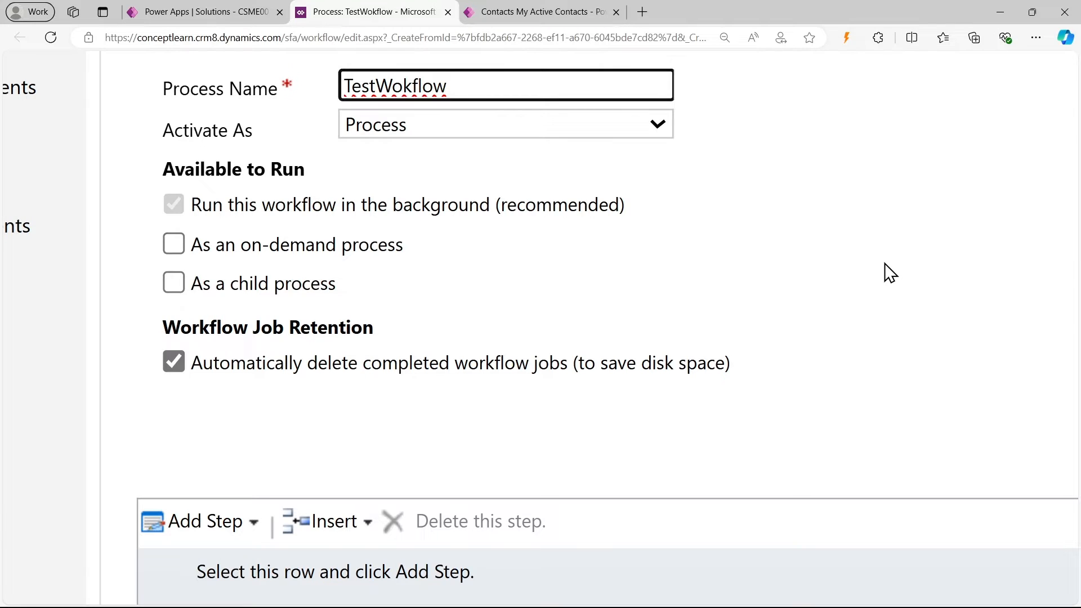
pyautogui.scroll(-5, 466, 237)
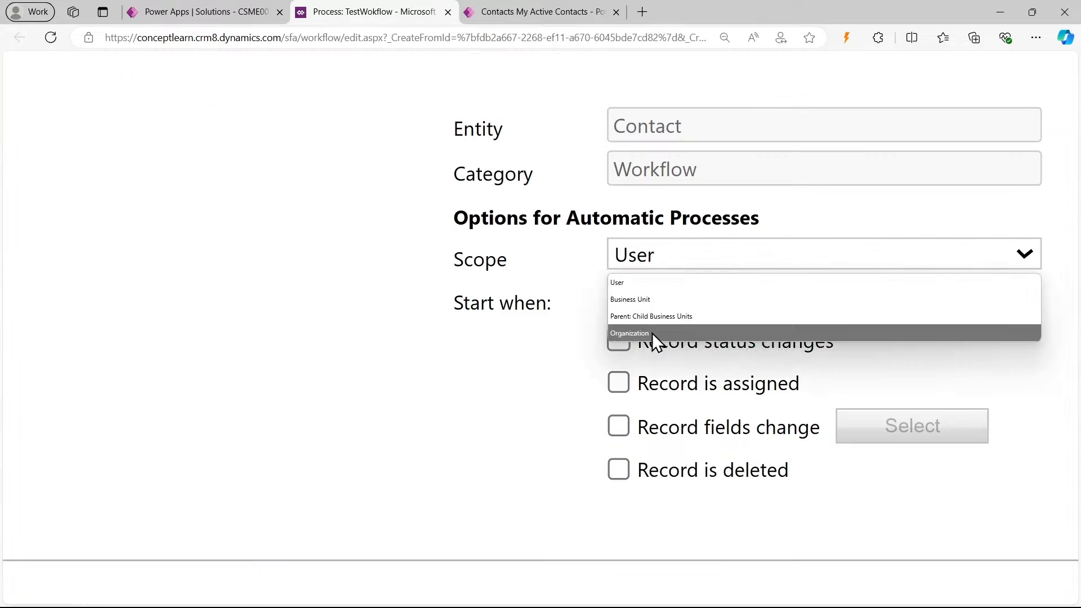
pyautogui.click(651, 333)
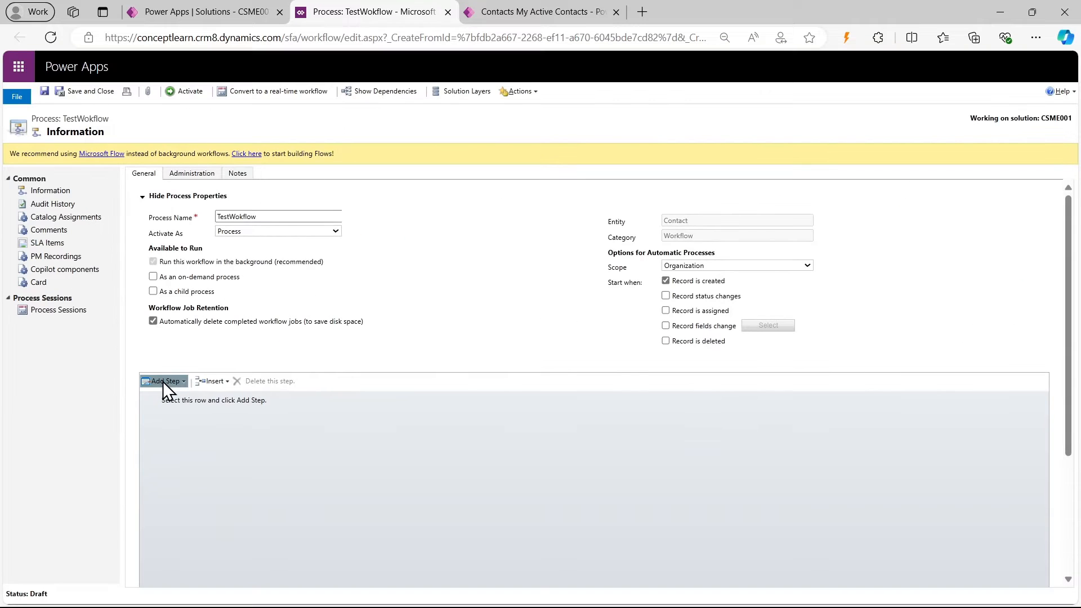
# Add an Update Record step for Contact to the workflow and describe it as "Update"
pyautogui.click(163, 380)
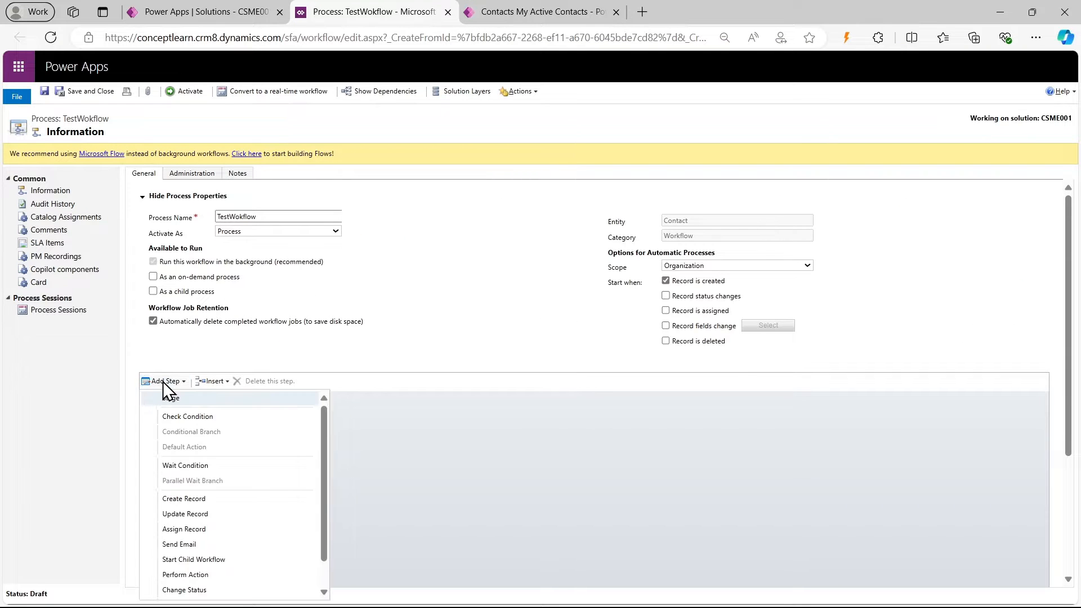
pyautogui.scroll(5, 192, 521)
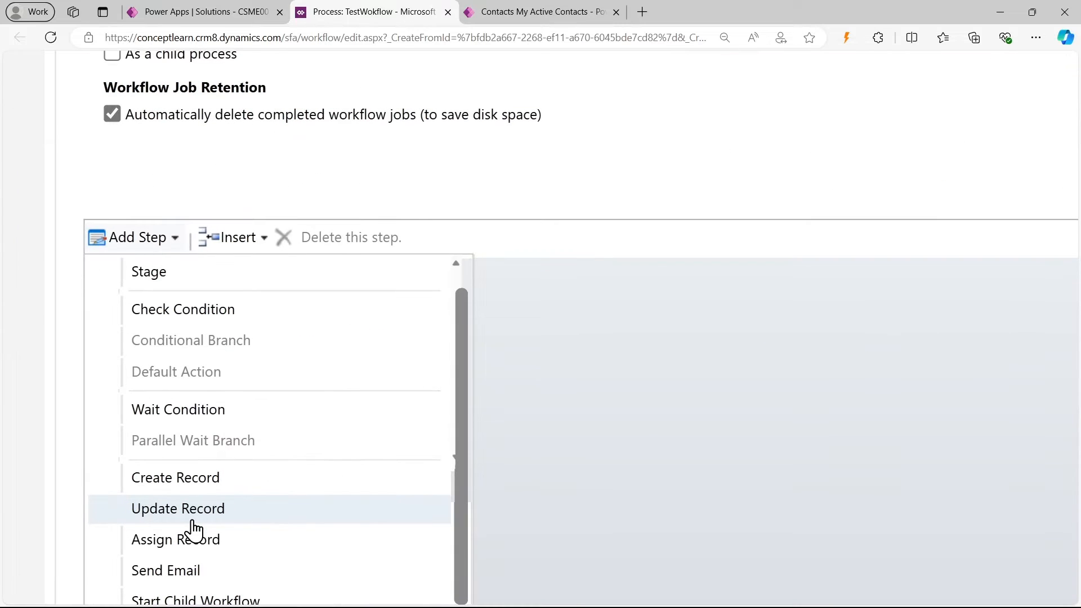
pyautogui.click(192, 523)
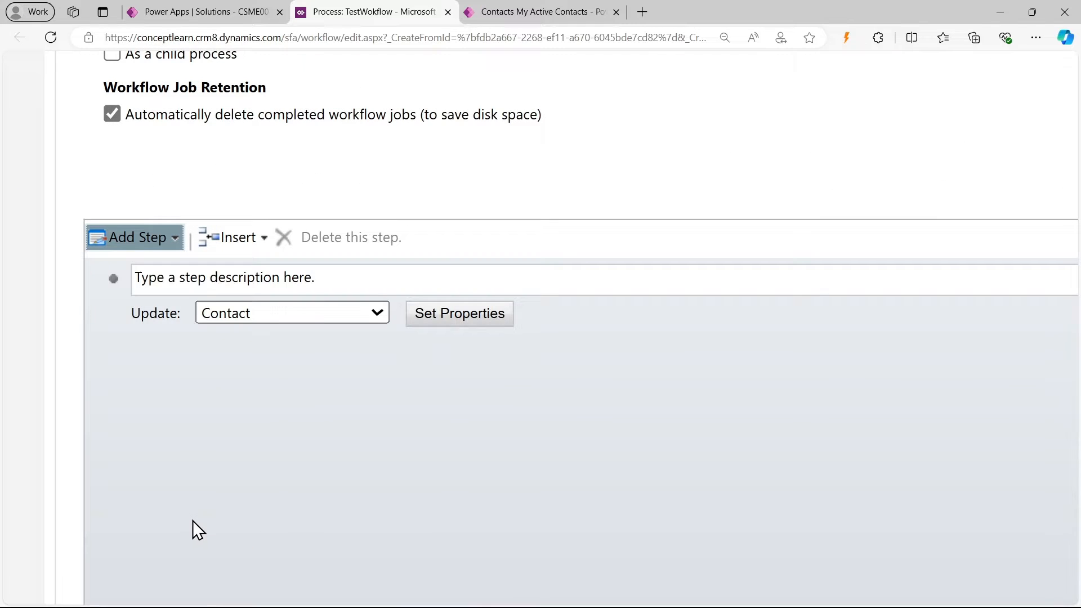
pyautogui.click(350, 279)
pyautogui.write('Update')
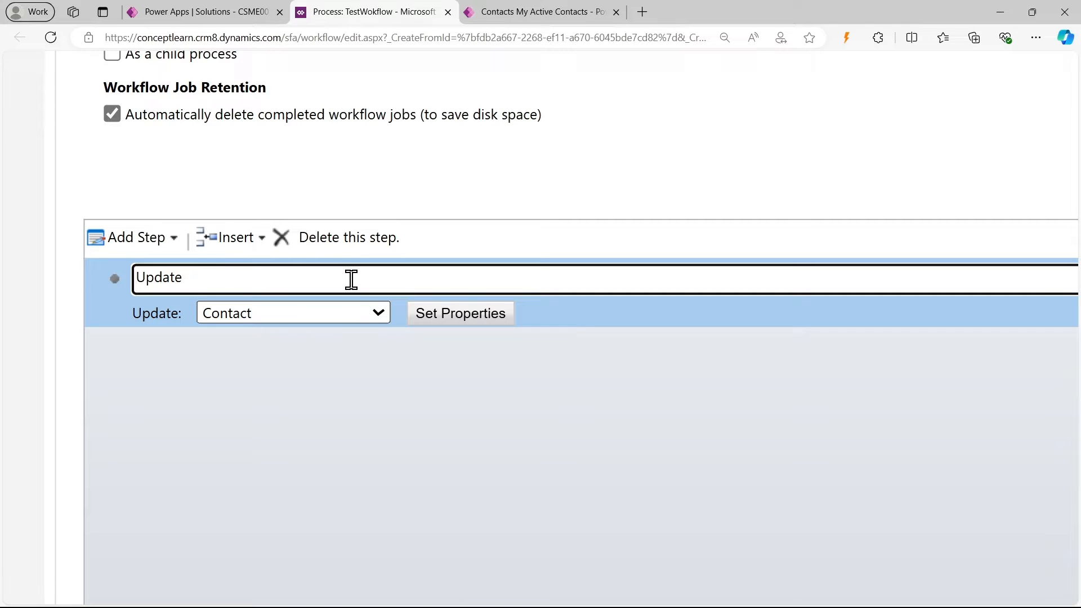
pyautogui.scroll(-5, 350, 279)
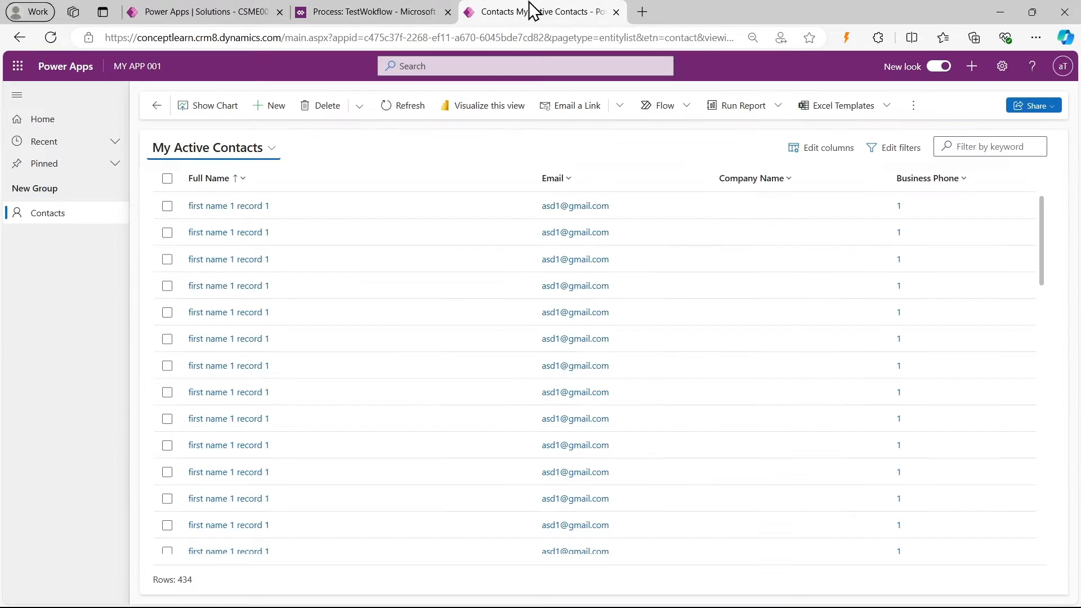
# Look up the Job Title field label in the first contact record and complete the workflow step description as "Update Job Title"
pyautogui.click(529, 12)
pyautogui.click(258, 208)
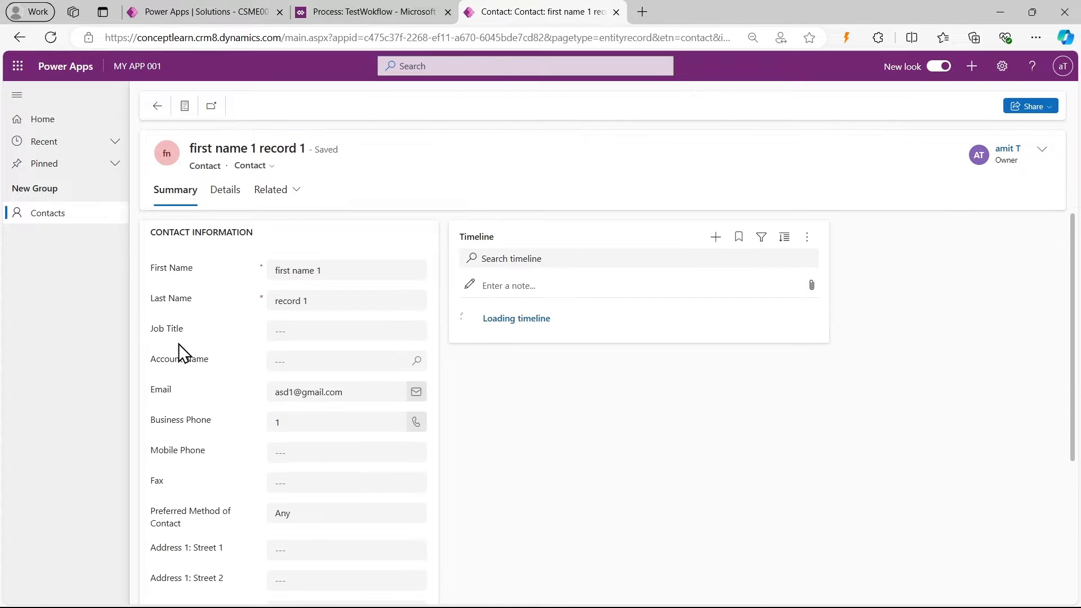
pyautogui.moveTo(150, 331); pyautogui.dragTo(185, 332)
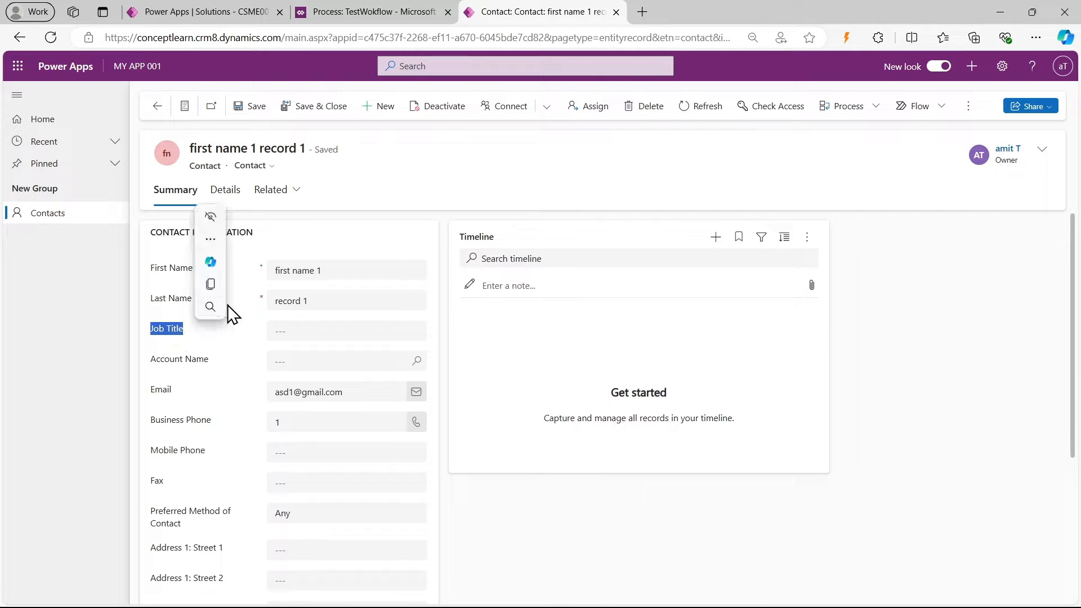
pyautogui.click(376, 11)
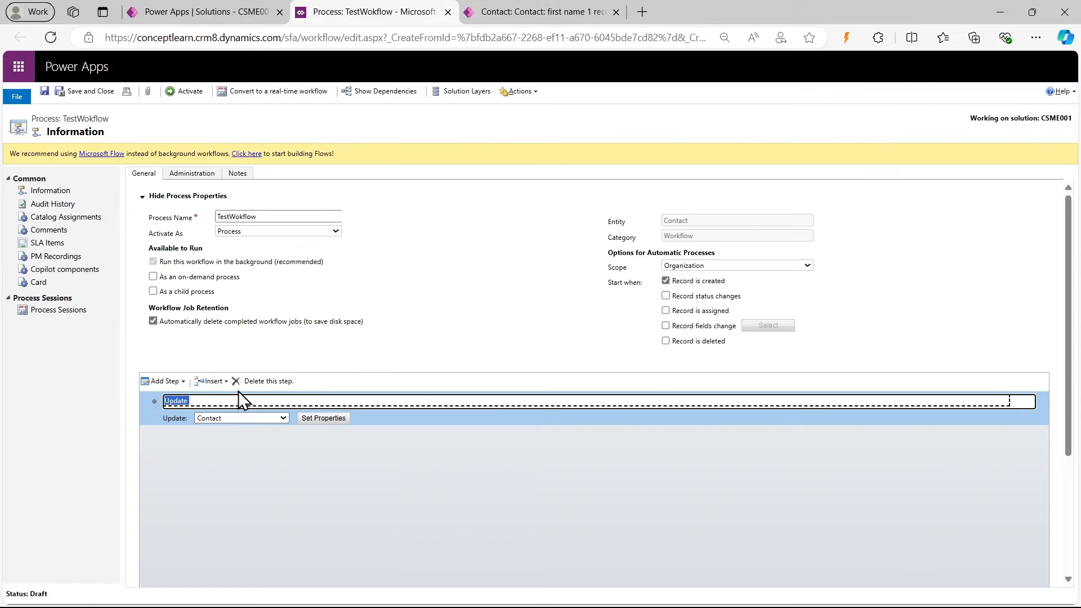
pyautogui.scroll(5, 238, 390)
pyautogui.click(301, 394)
pyautogui.write('Job Title')
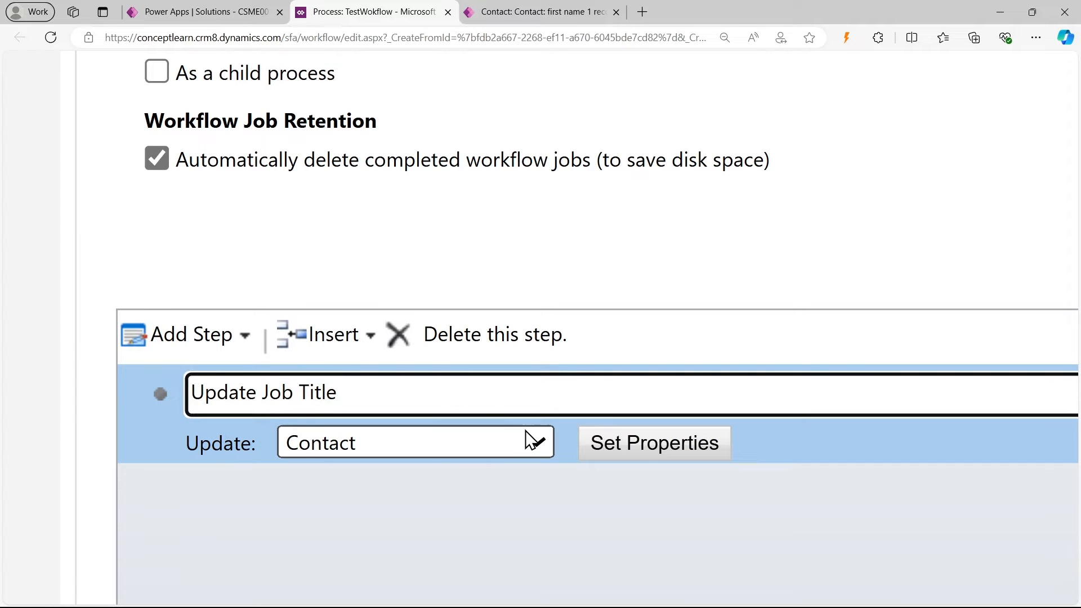
# Set the update step's Job Title property to "Updated Form Workflow", then save and close the properties
pyautogui.scroll(-5, 529, 439)
pyautogui.click(325, 419)
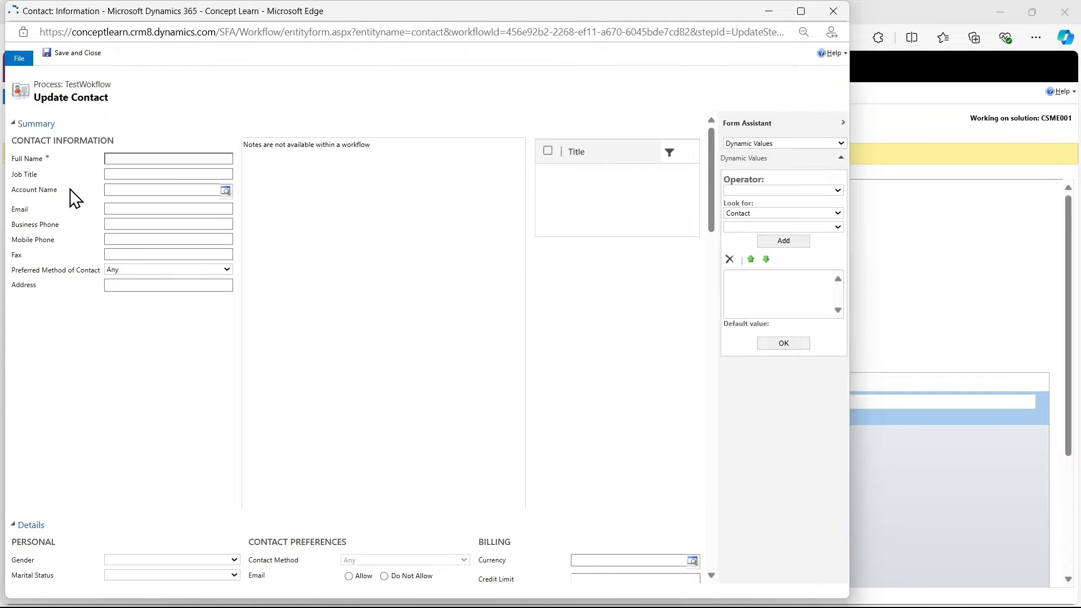
pyautogui.scroll(5, 66, 184)
pyautogui.click(346, 160)
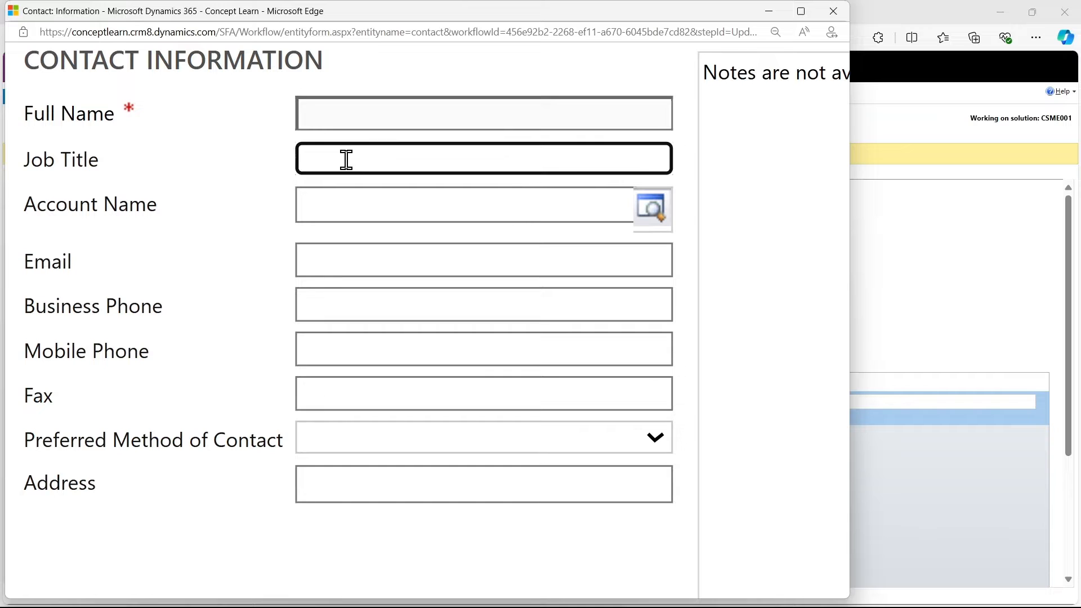
pyautogui.write('Updated Form Workflow')
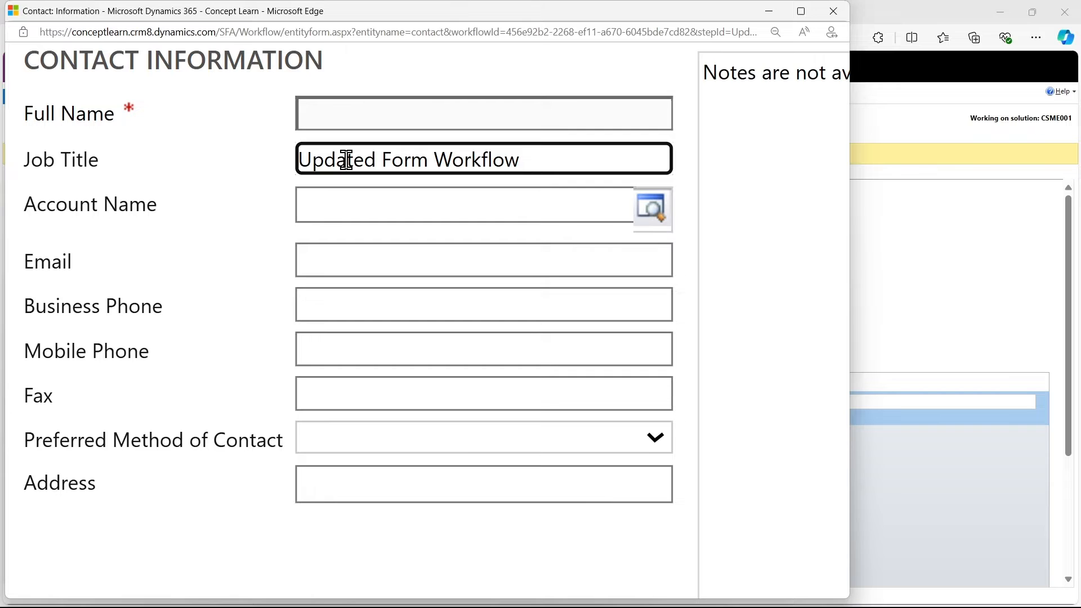
pyautogui.scroll(-5, 346, 159)
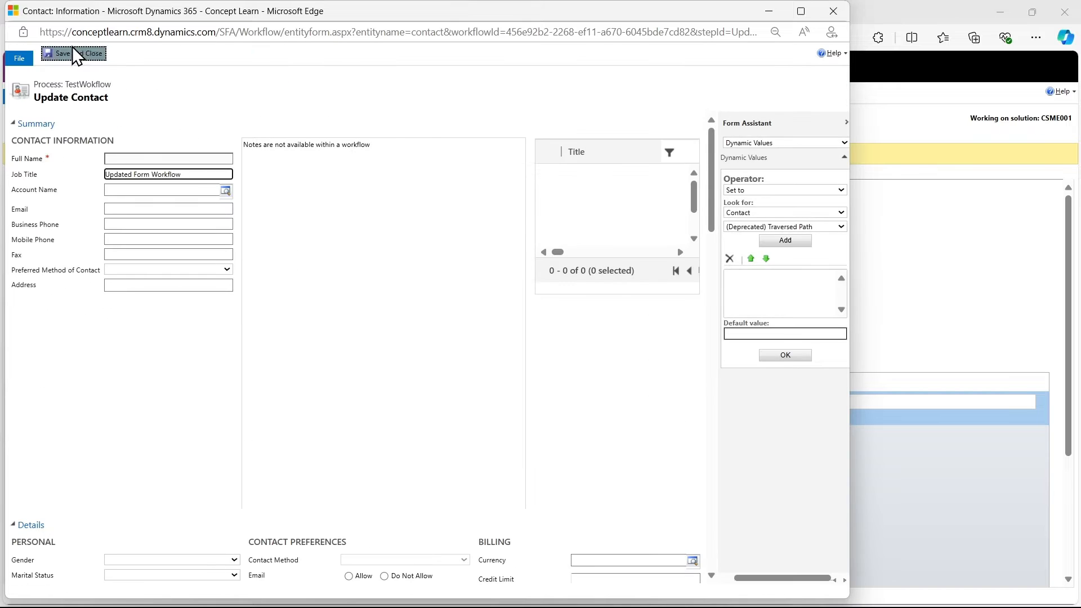
pyautogui.click(74, 53)
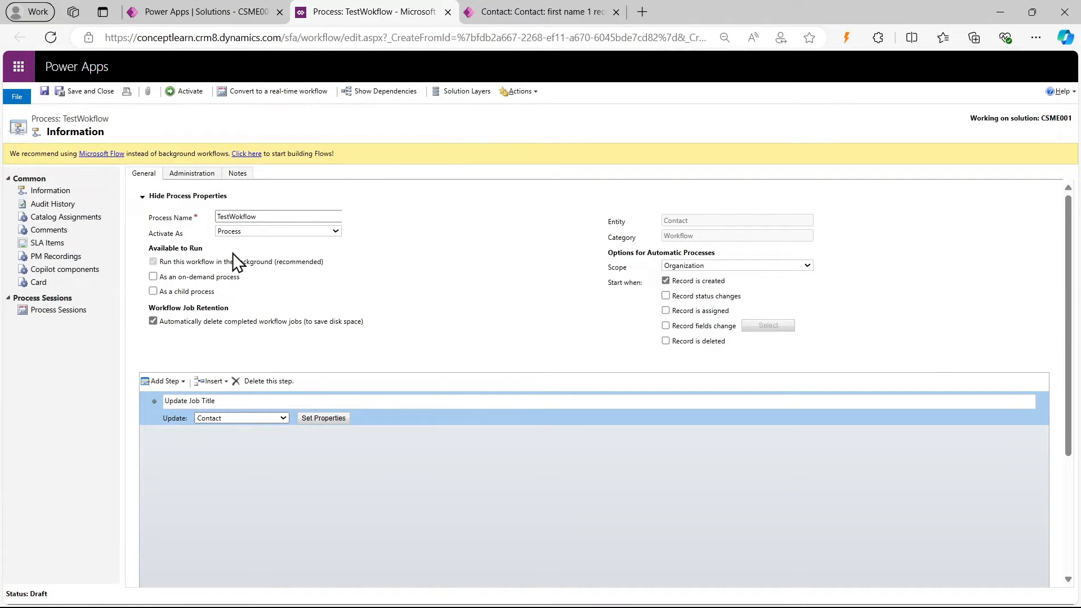
# Save the TestWokflow process and activate it, confirming the activation
pyautogui.click(43, 92)
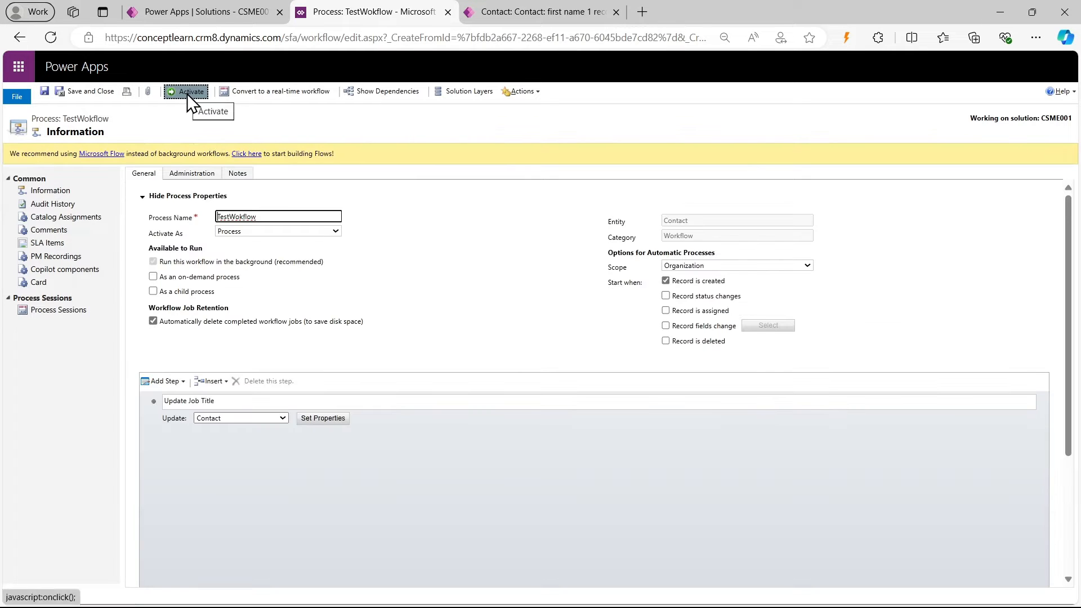
pyautogui.click(187, 93)
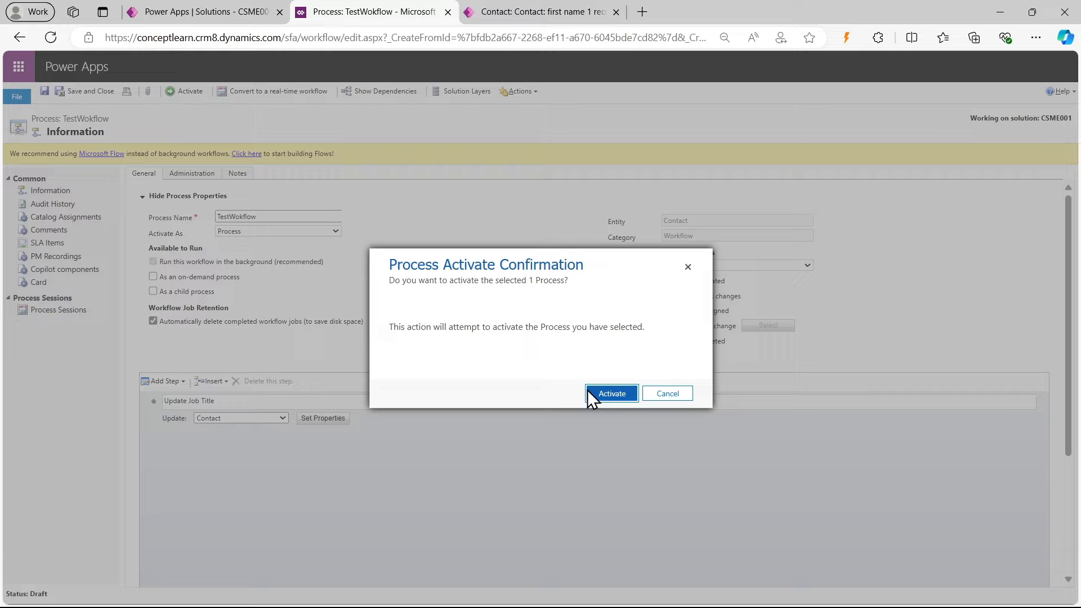
pyautogui.click(614, 393)
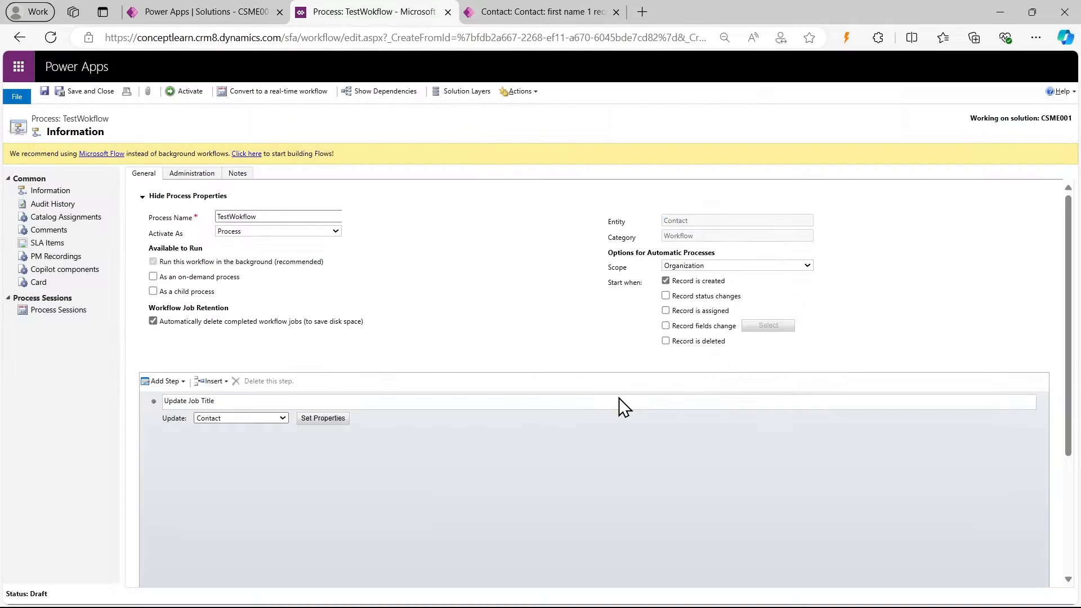
pyautogui.scroll(5, 689, 302)
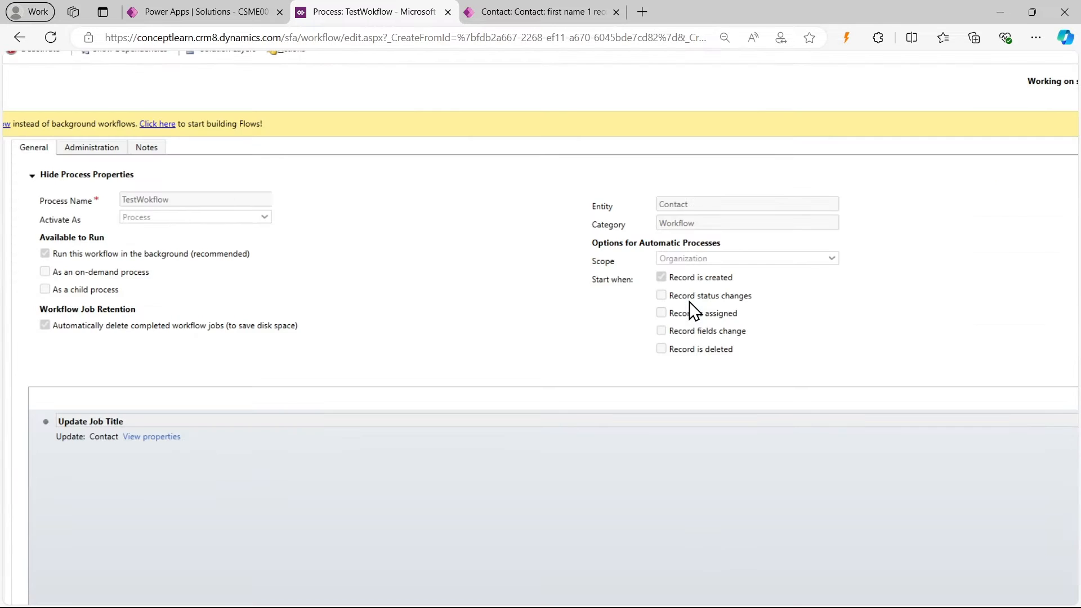
pyautogui.scroll(-5, 689, 301)
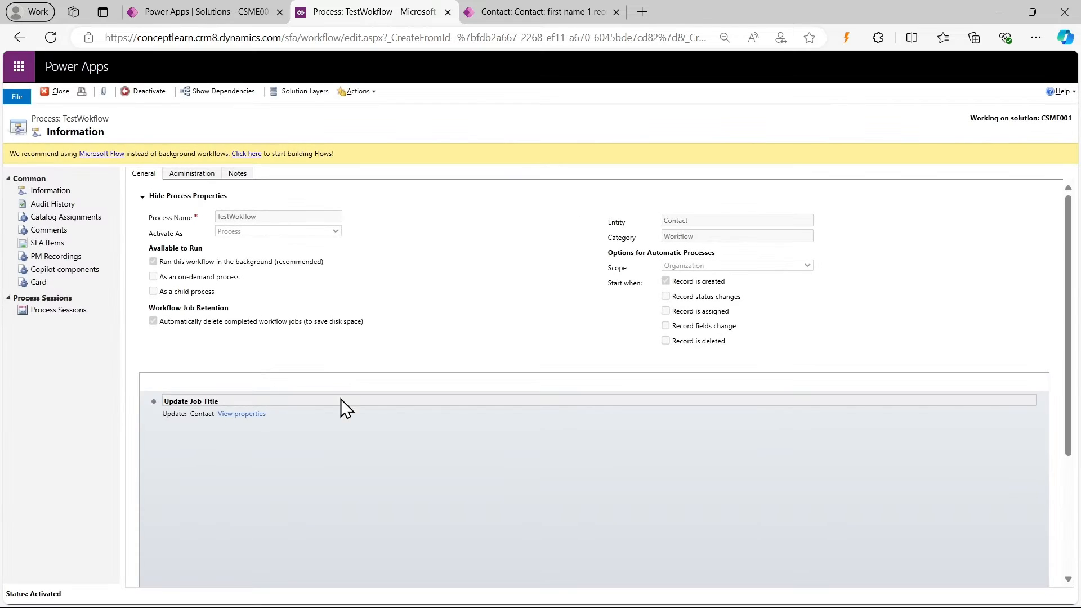
# Create and save a new contact in MY APP 001 with first name Test001 and last name 001
pyautogui.click(585, 12)
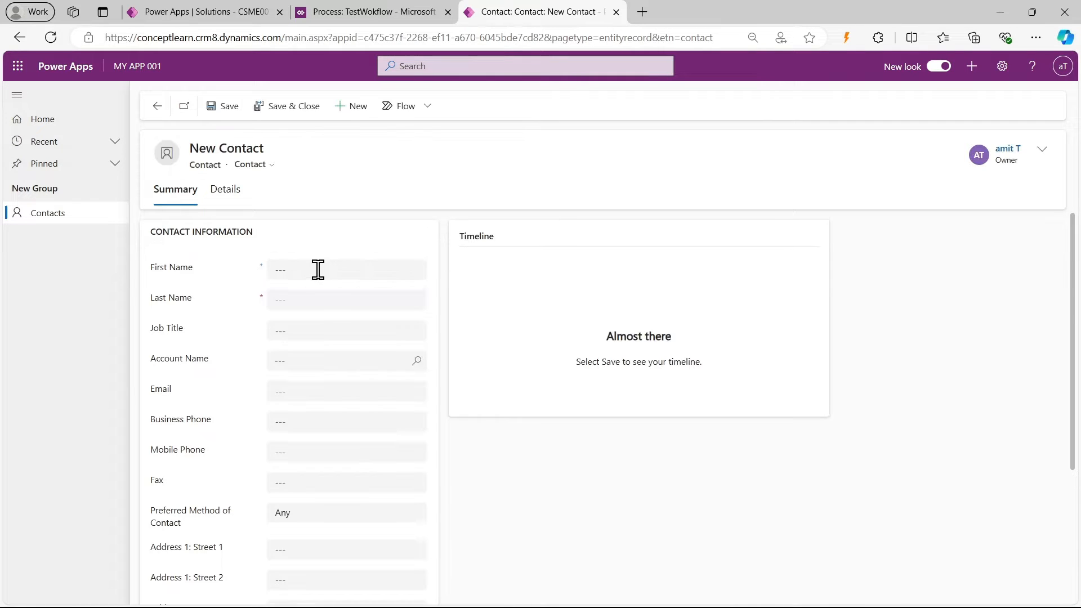
pyautogui.click(318, 269)
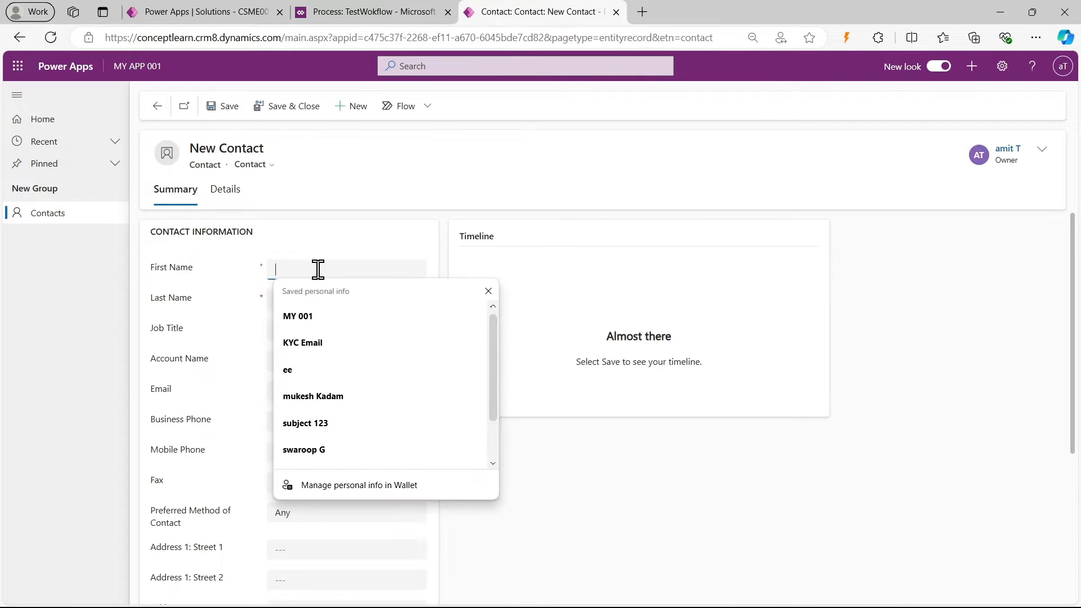
pyautogui.write('kYC')
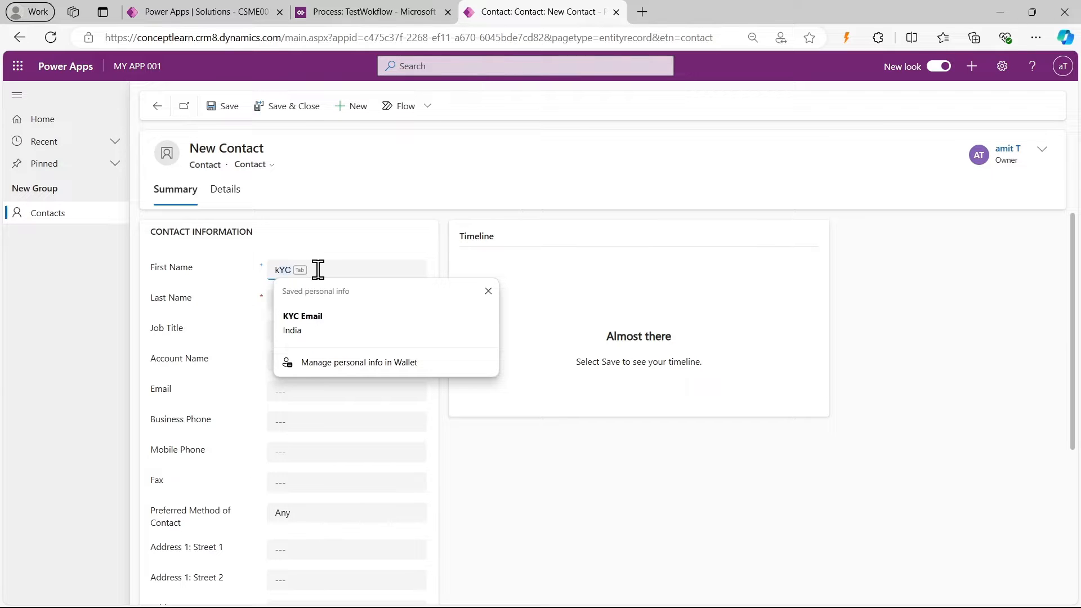
pyautogui.write('kk')
pyautogui.press('BackSpace')
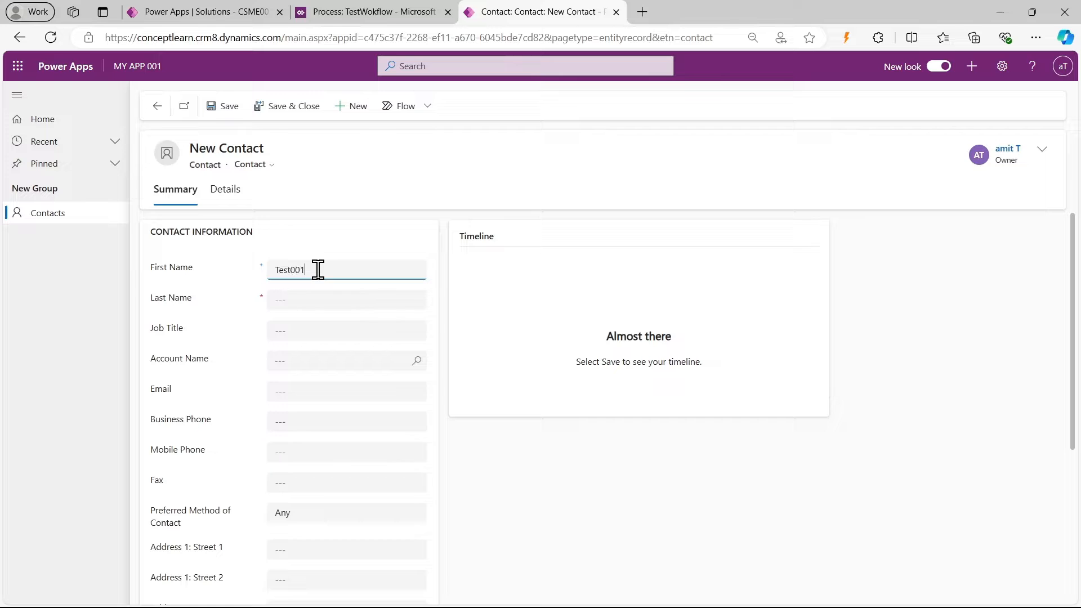
pyautogui.click(308, 299)
pyautogui.write('0')
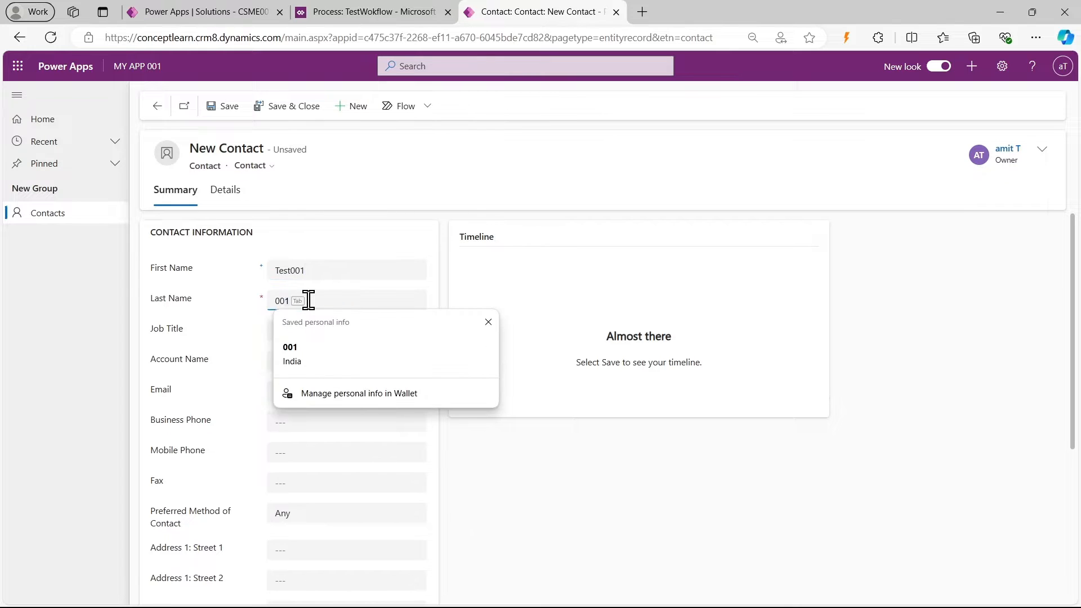
pyautogui.write('01')
pyautogui.click(289, 240)
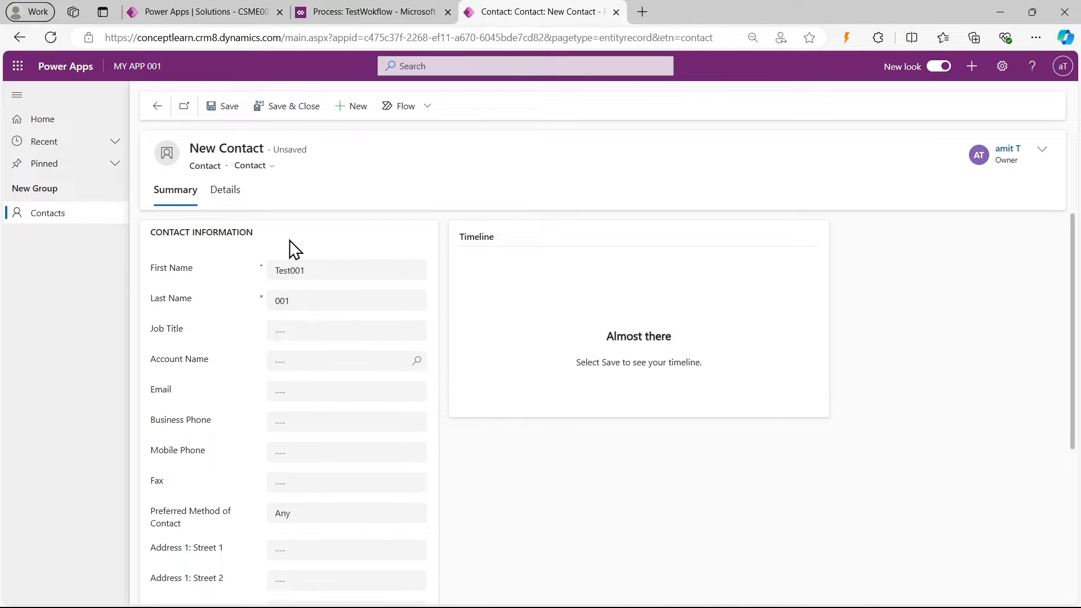
pyautogui.click(209, 106)
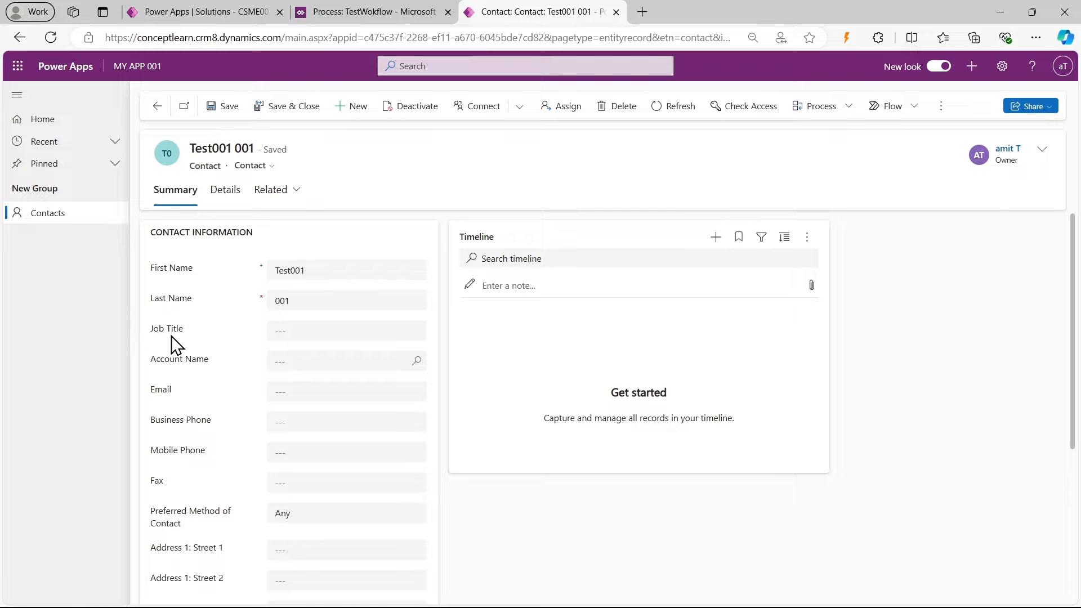
# Check the new contact's Job Title field and the background run setting in the TestWokflow process properties
pyautogui.moveTo(149, 331); pyautogui.dragTo(185, 335)
pyautogui.click(225, 341)
pyautogui.click(360, 12)
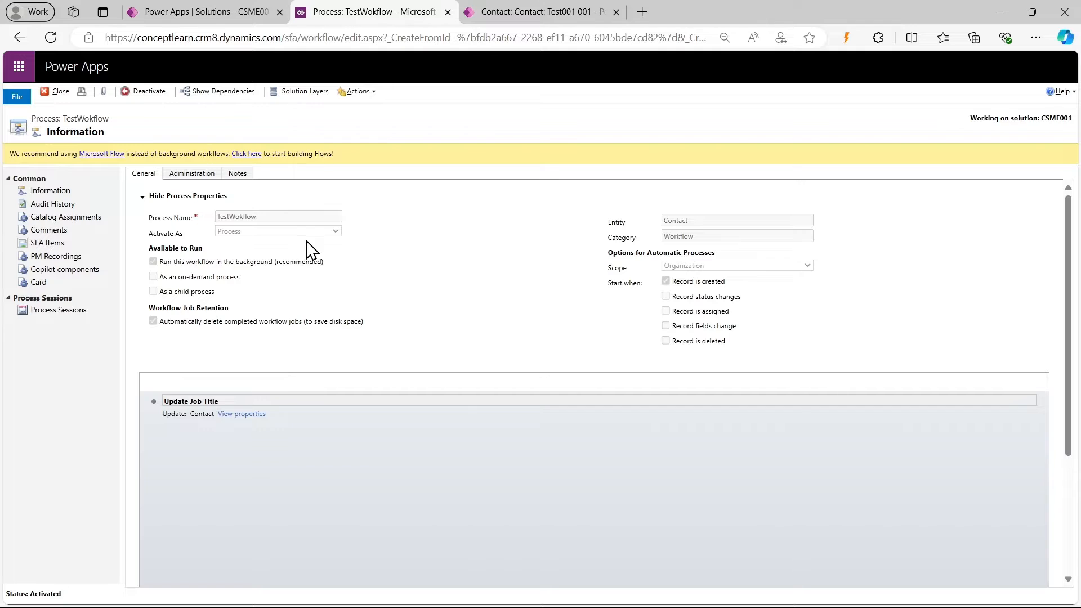
pyautogui.scroll(5, 191, 259)
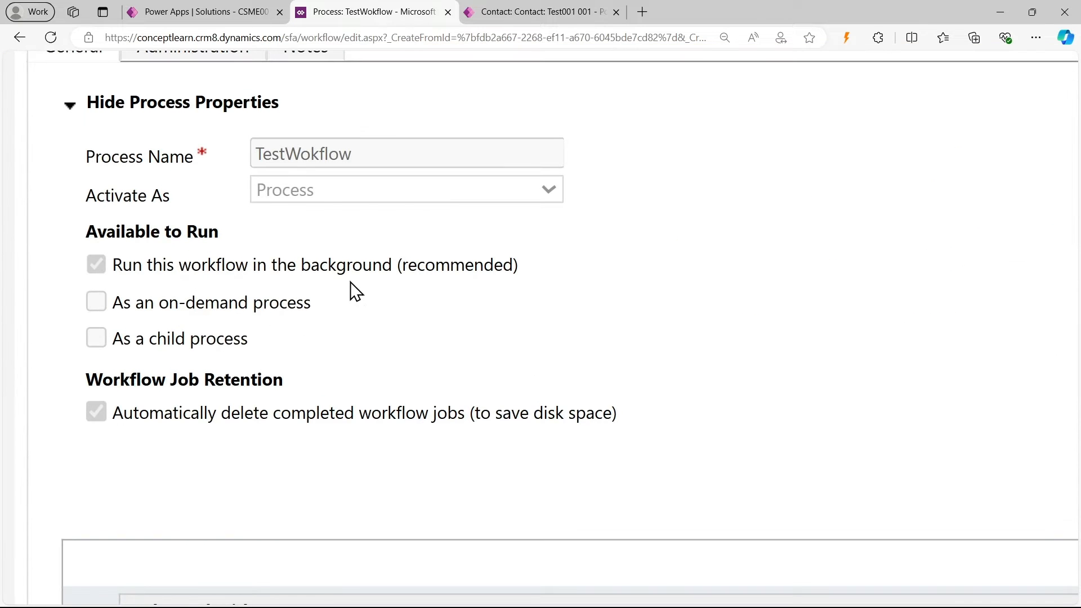
pyautogui.scroll(-5, 502, 270)
pyautogui.click(563, 12)
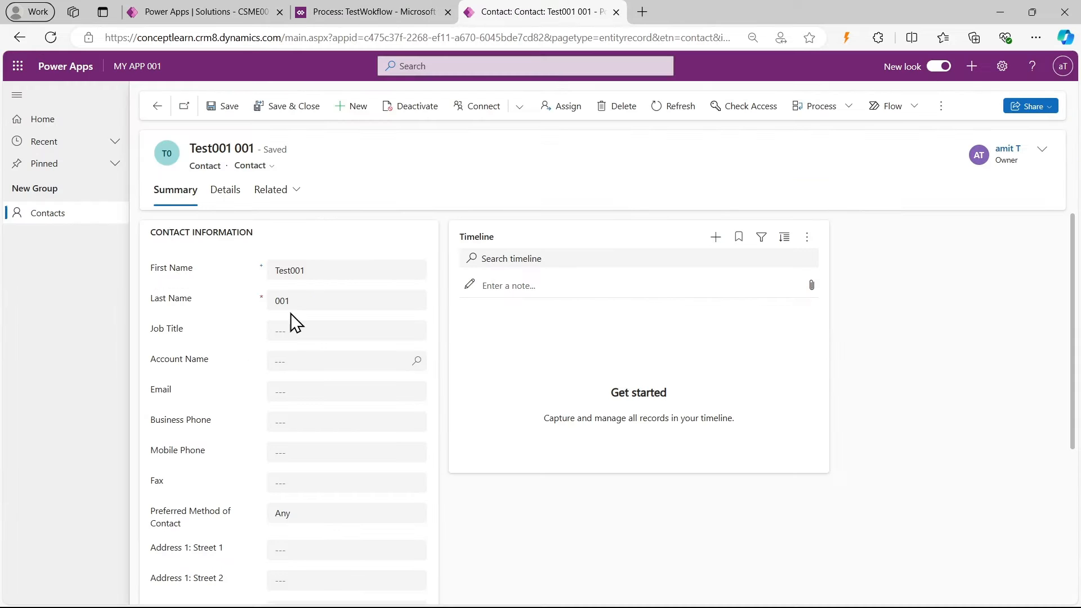
# Refresh the Test001 001 contact record and examine its Job Title value
pyautogui.click(675, 106)
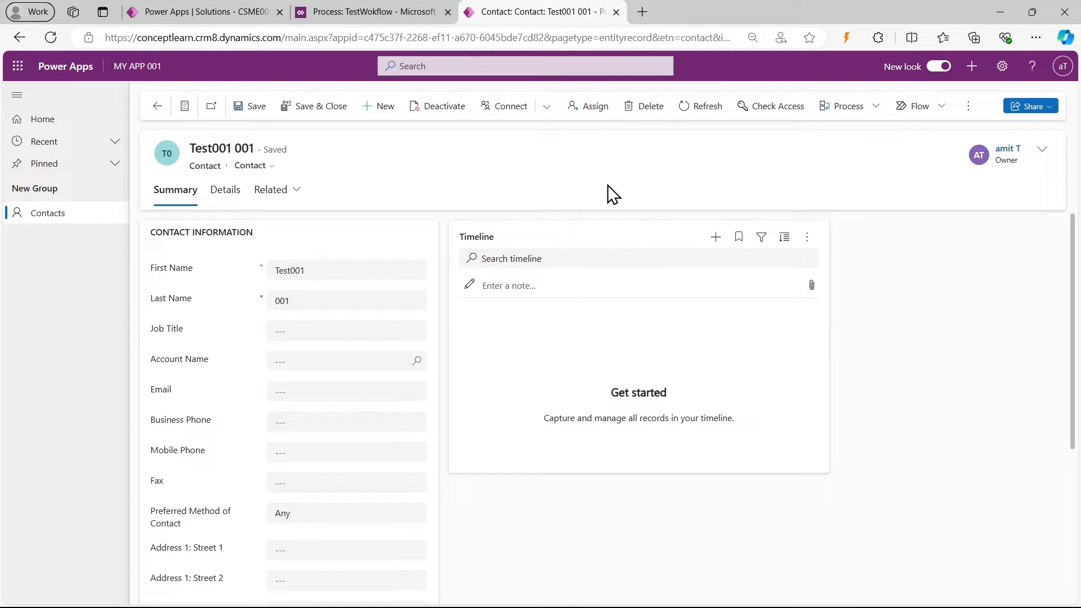
pyautogui.click(705, 114)
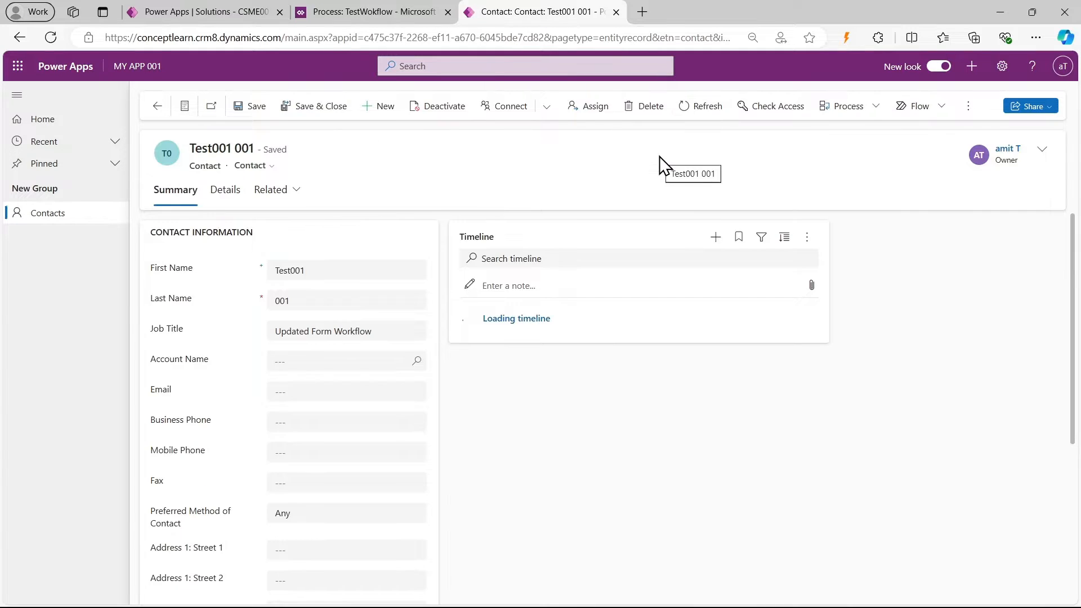
pyautogui.scroll(3, 303, 356)
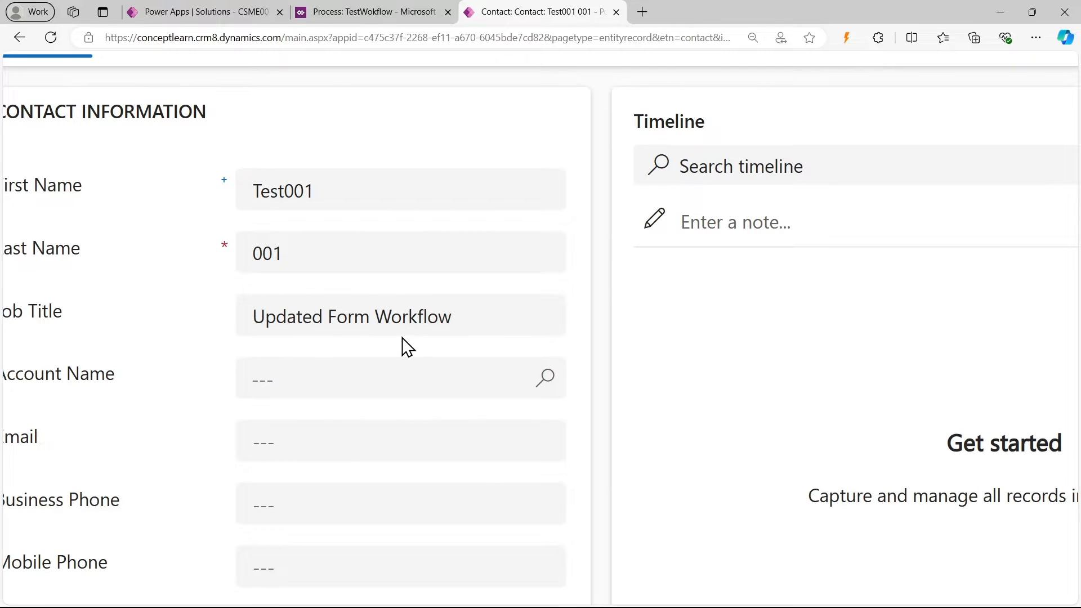
pyautogui.scroll(-3, 246, 331)
# Open the Advanced Settings from MY APP 001 and launch Advanced Find in its own browser tab
pyautogui.click(186, 12)
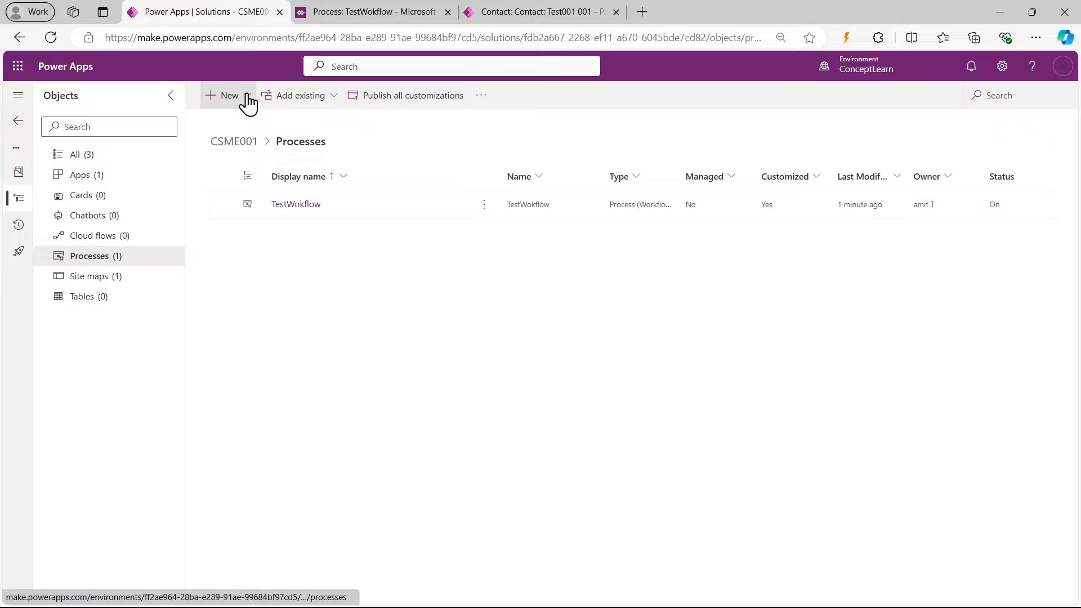
pyautogui.click(532, 7)
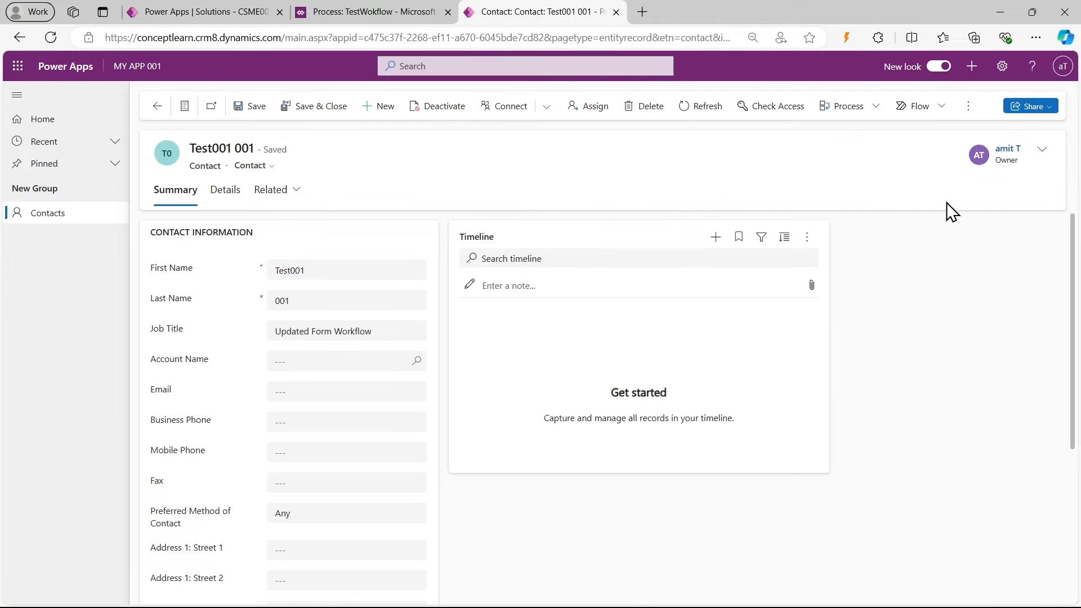
pyautogui.click(1002, 66)
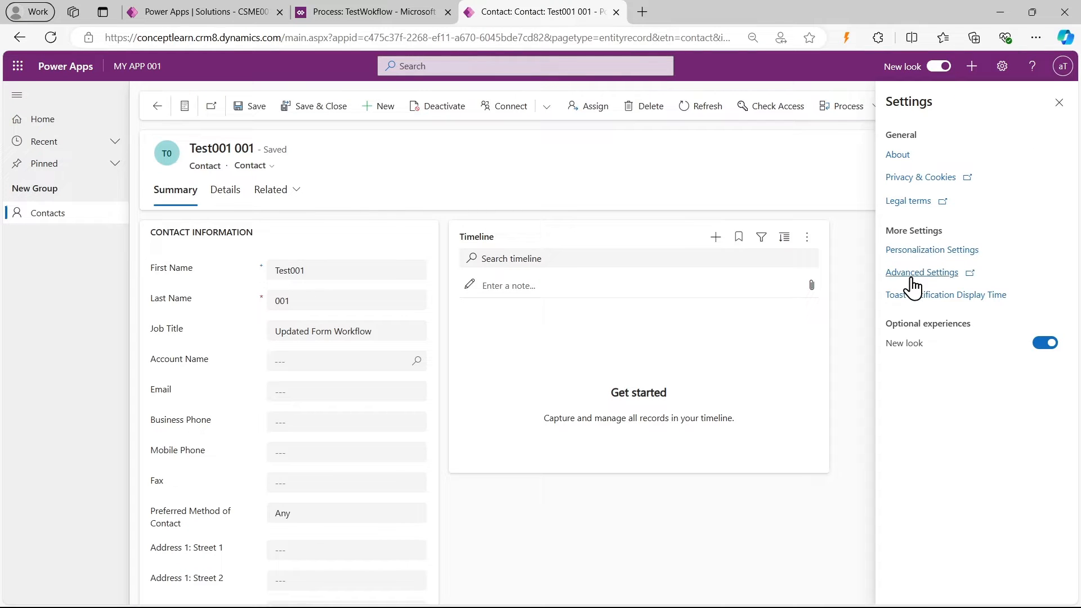
pyautogui.click(912, 274)
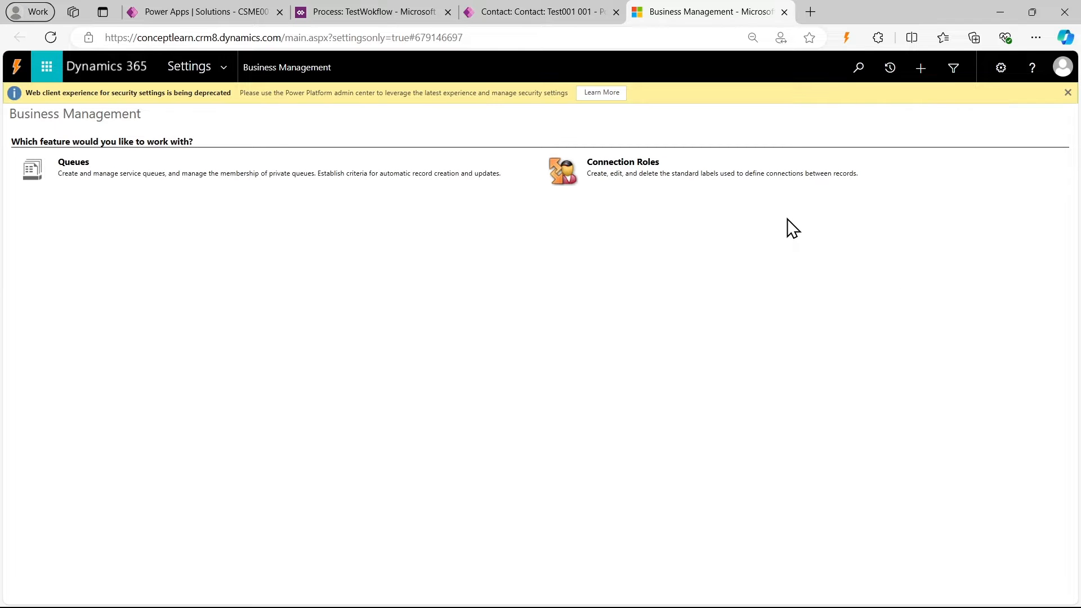
pyautogui.click(953, 80)
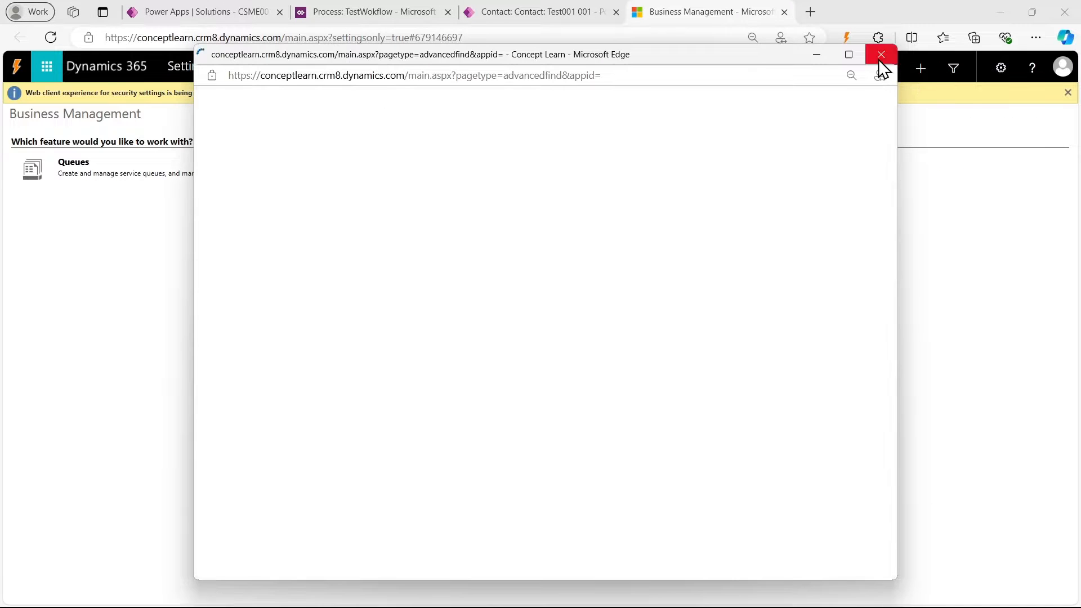
pyautogui.click(880, 58)
pyautogui.keyDown('ctrl'); pyautogui.click(950, 69); pyautogui.keyUp('ctrl')
pyautogui.click(837, 11)
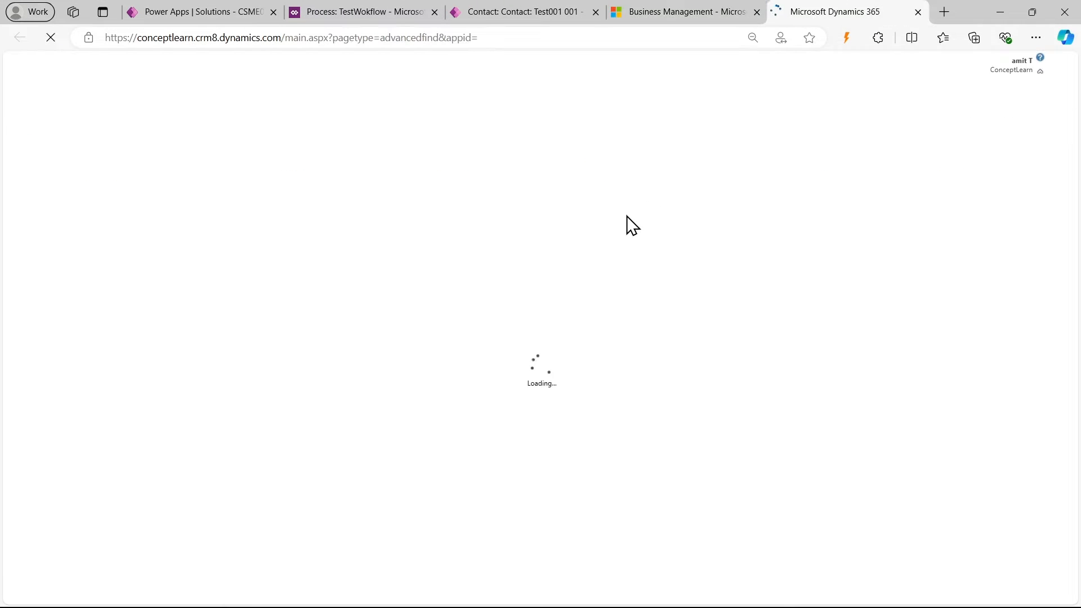
# View the process sessions of the TestWokflow process and return to Advanced Find
pyautogui.click(402, 10)
pyautogui.click(66, 314)
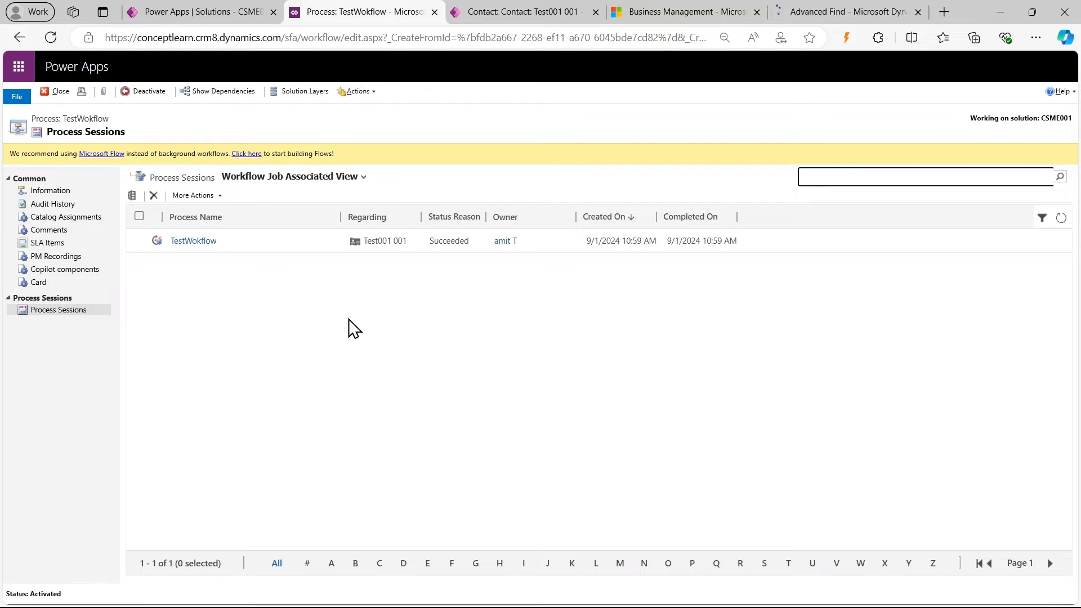
pyautogui.click(846, 4)
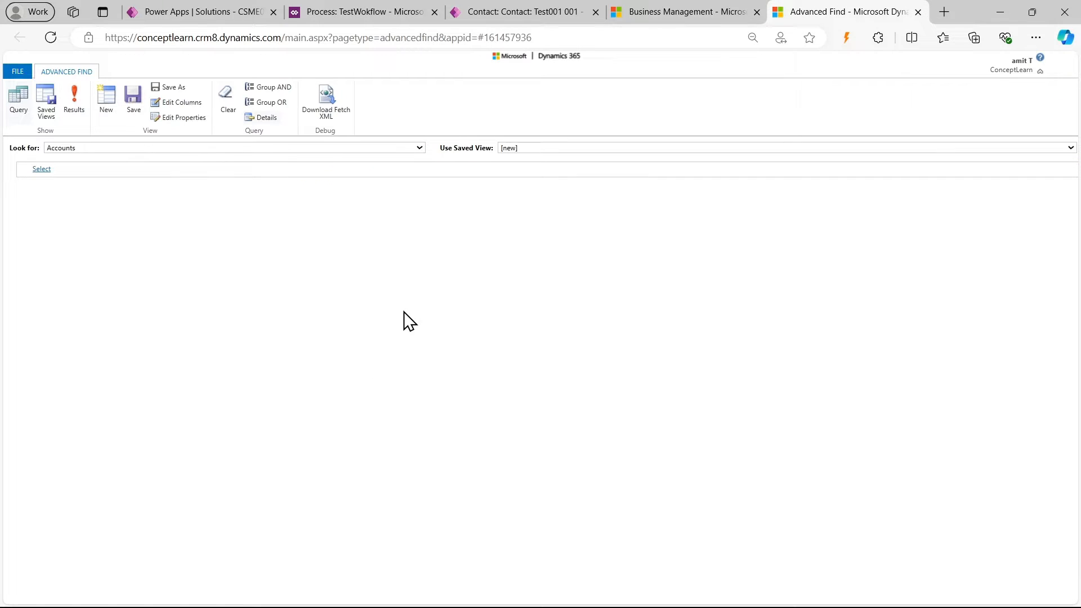
# Set the Advanced Find query to look for System Jobs
pyautogui.click(287, 150)
pyautogui.write('sys')
pyautogui.press('Return')
pyautogui.click(1035, 37)
pyautogui.click(1004, 133)
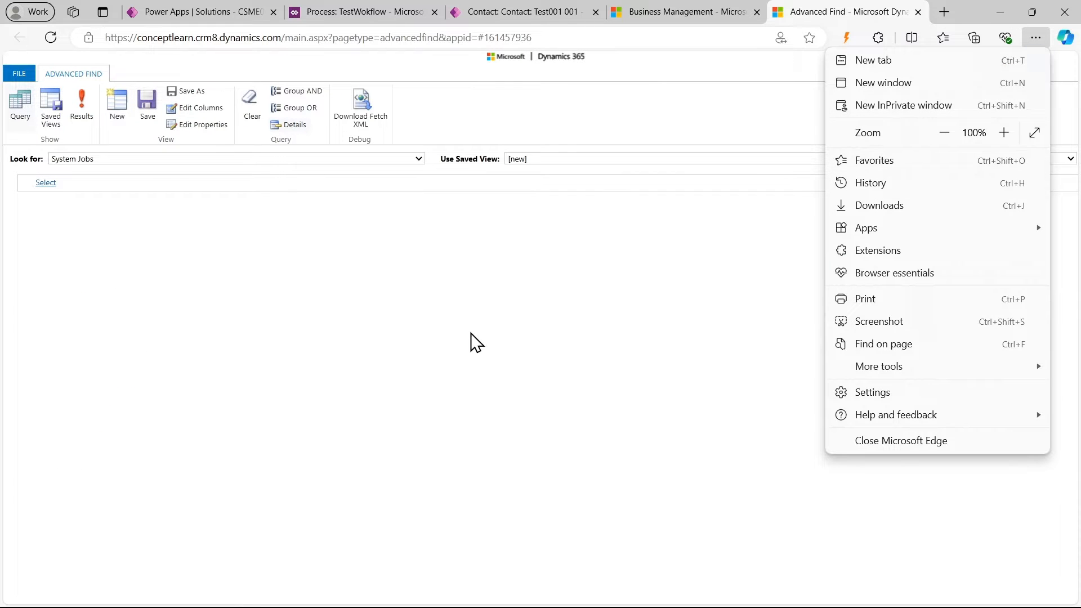
# Add a query condition that limits Created On to Today
pyautogui.click(64, 180)
pyautogui.click(64, 180)
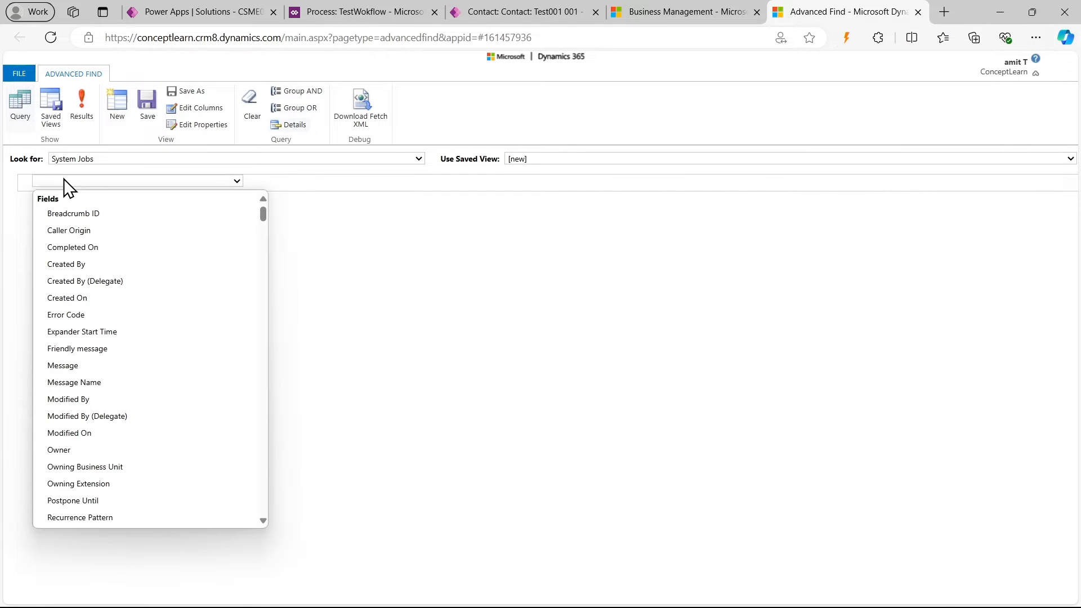
pyautogui.write('cr')
pyautogui.press('Down')
pyautogui.press('Down')
pyautogui.press('Return')
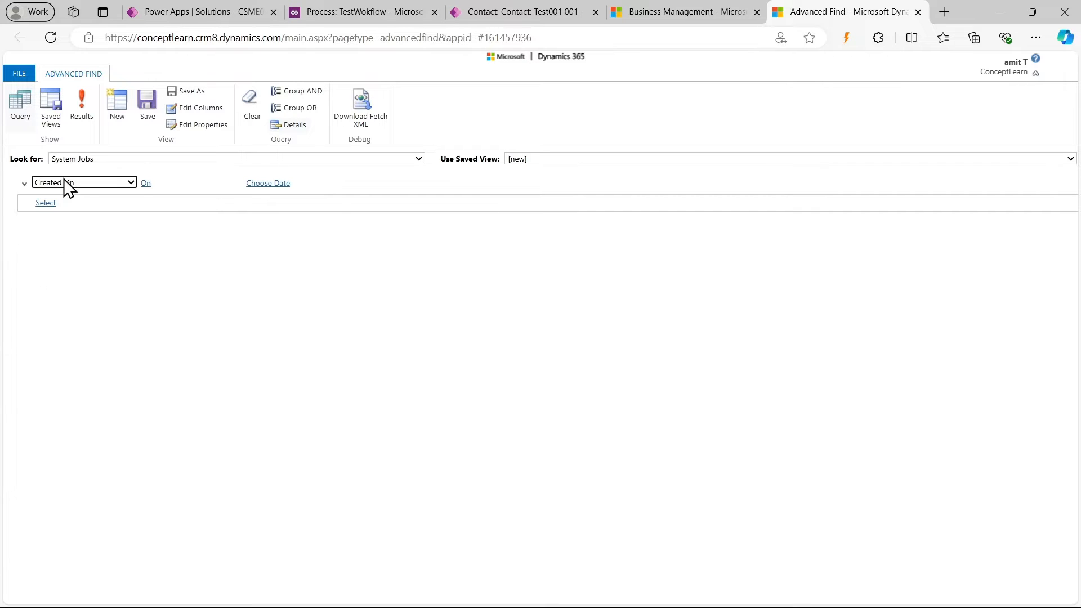
pyautogui.click(211, 183)
pyautogui.click(167, 268)
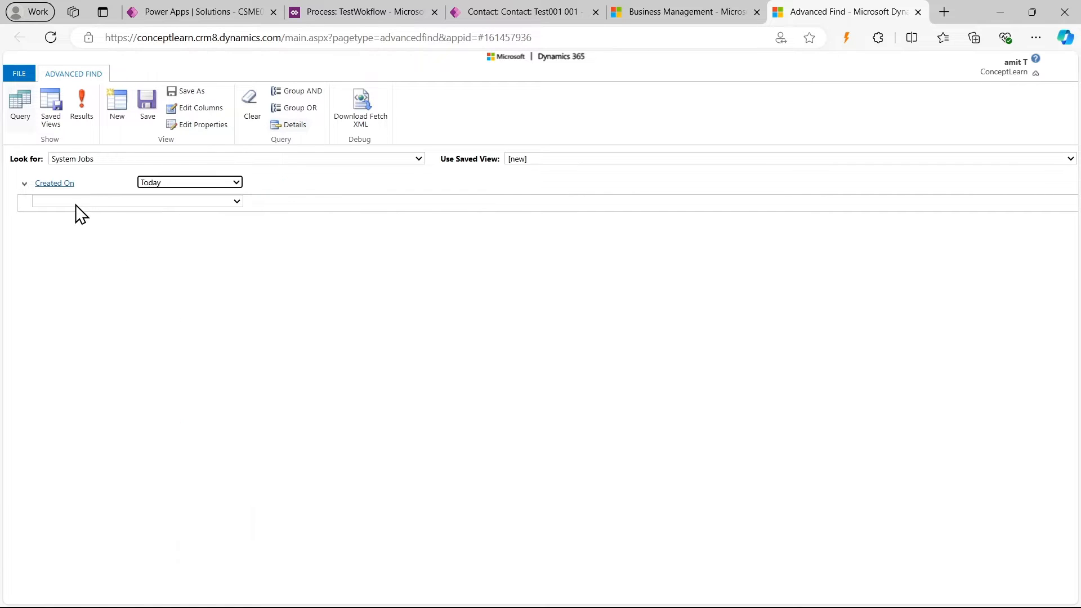
# Add a System Job Name Equals condition with the name TestWokflow copied from the process page
pyautogui.click(76, 205)
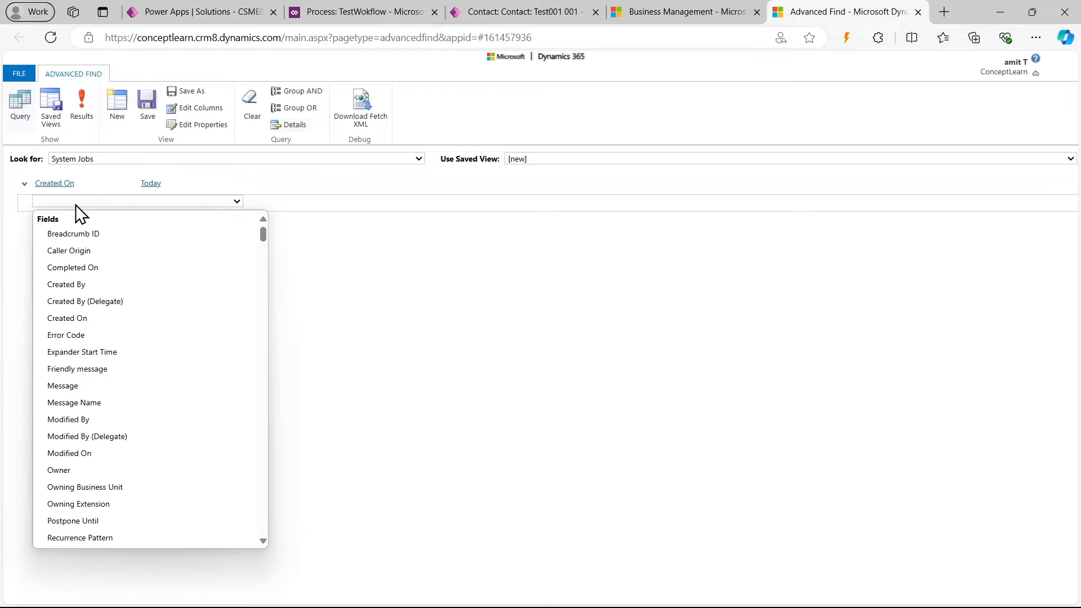
pyautogui.write('sy')
pyautogui.press('Down')
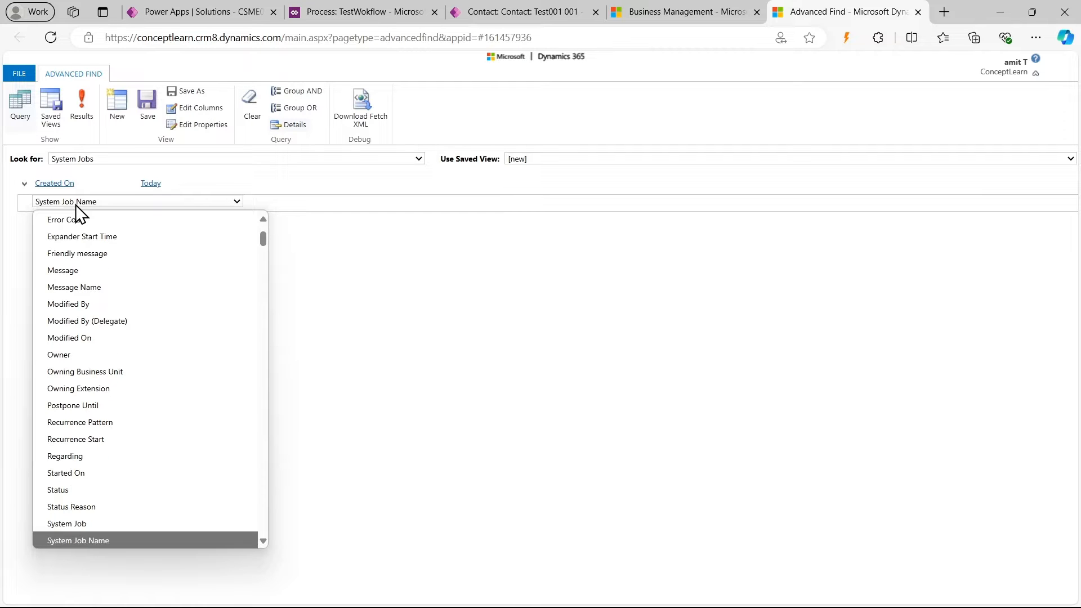
pyautogui.press('Return')
pyautogui.click(280, 200)
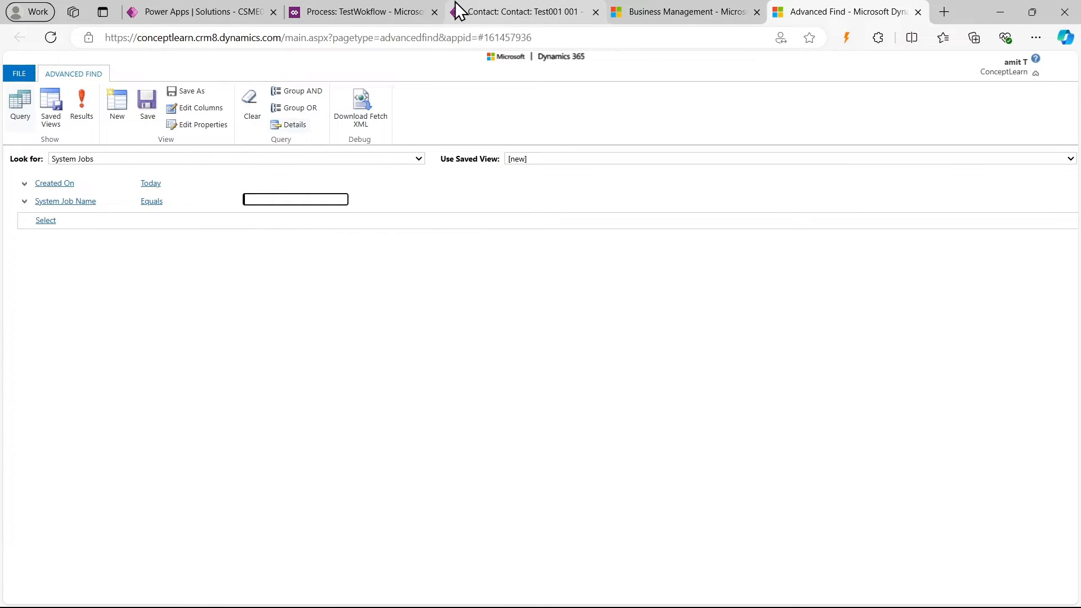
pyautogui.click(394, 13)
pyautogui.moveTo(70, 126); pyautogui.dragTo(129, 137)
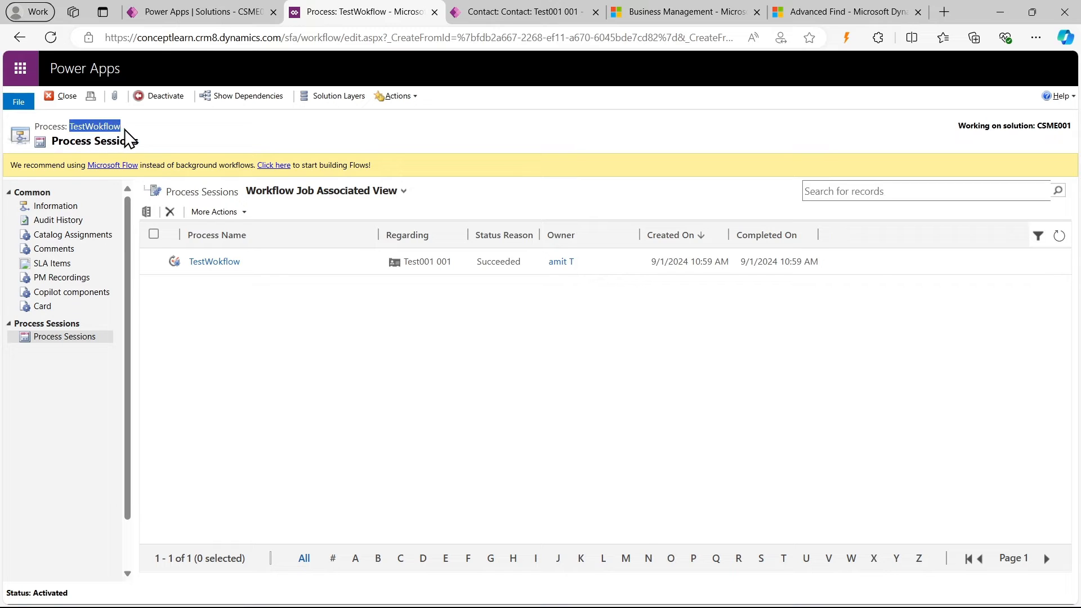
pyautogui.hotkey('ctrl', 'c')
pyautogui.click(806, 10)
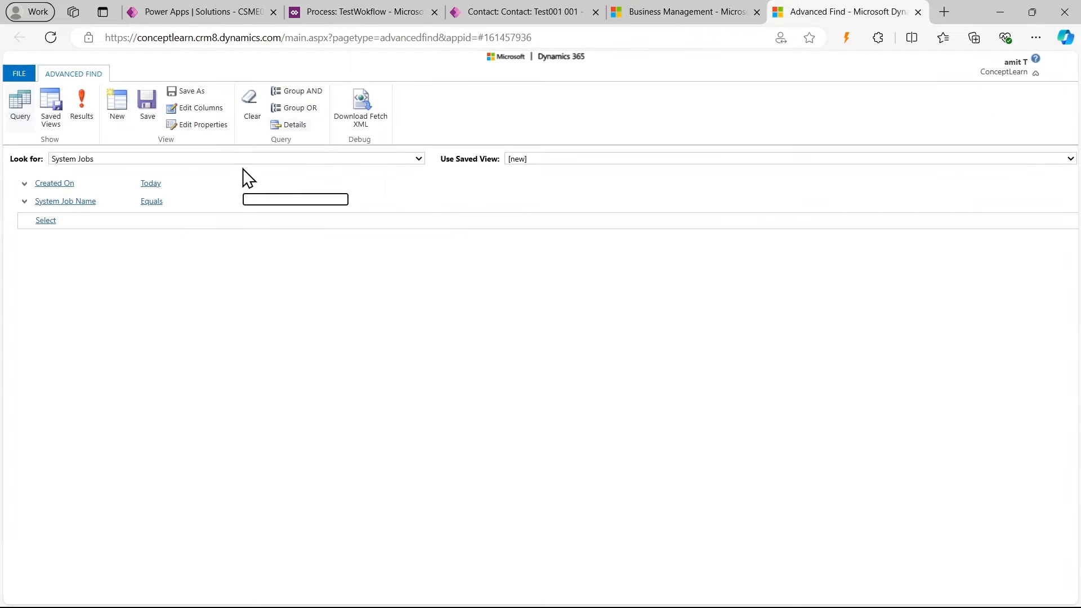
# Add a System Job Type Equals condition with the value Workflow
pyautogui.click(59, 224)
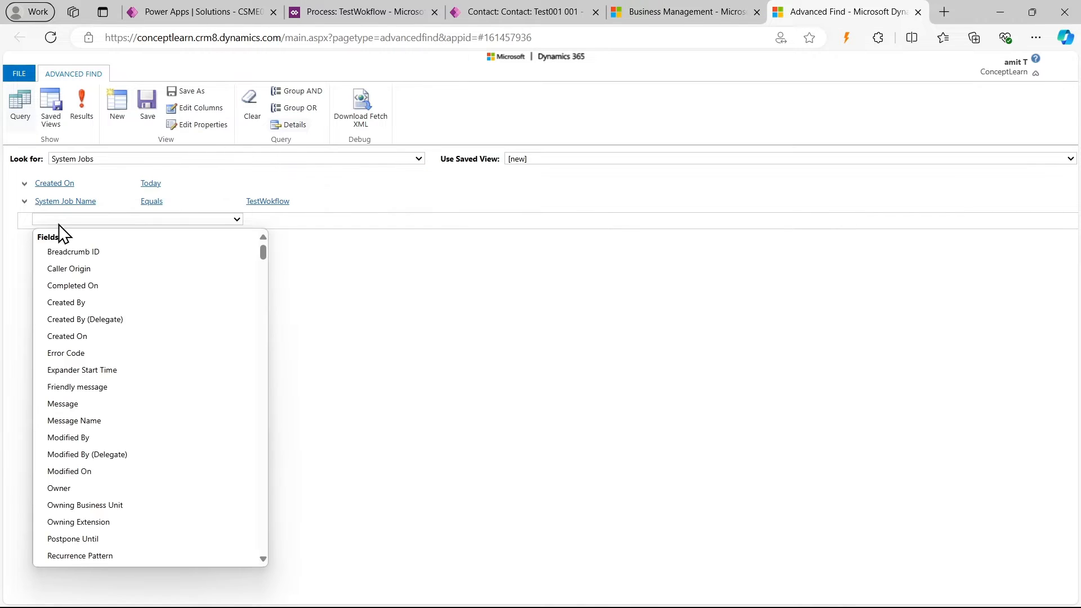
pyautogui.press('s')
pyautogui.press('Down')
pyautogui.press('Down')
pyautogui.press('Down')
pyautogui.press('Down')
pyautogui.press('Down')
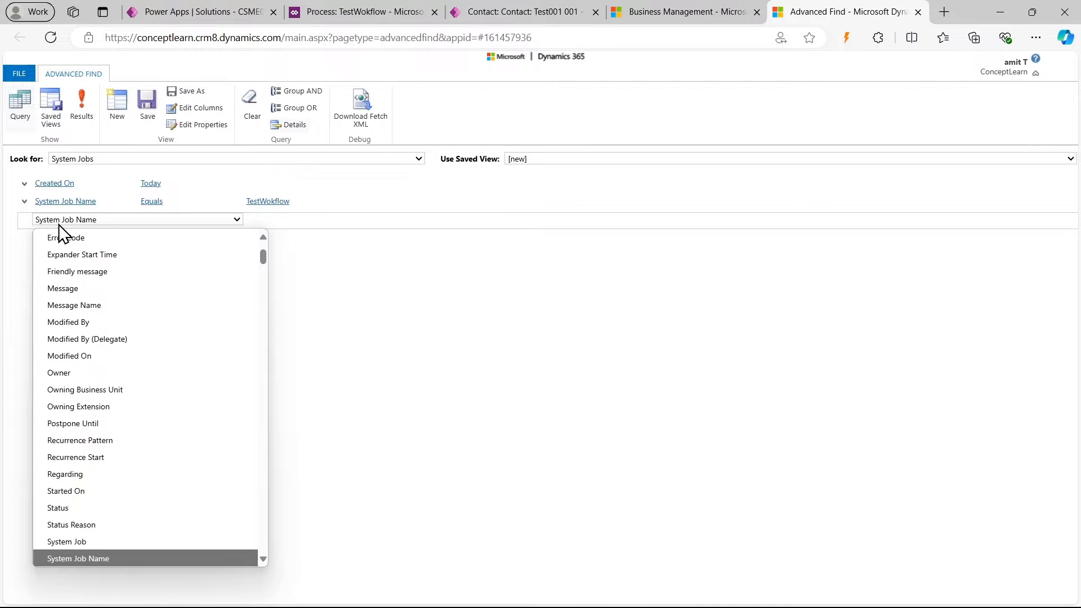
pyautogui.press('Return')
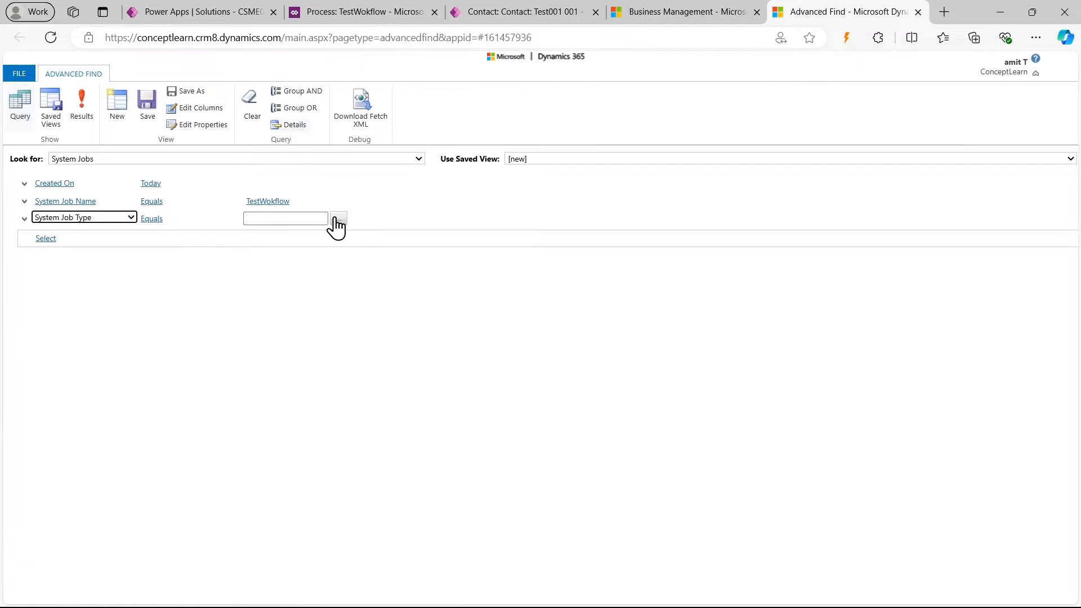
pyautogui.click(338, 219)
pyautogui.scroll(-15, 432, 343)
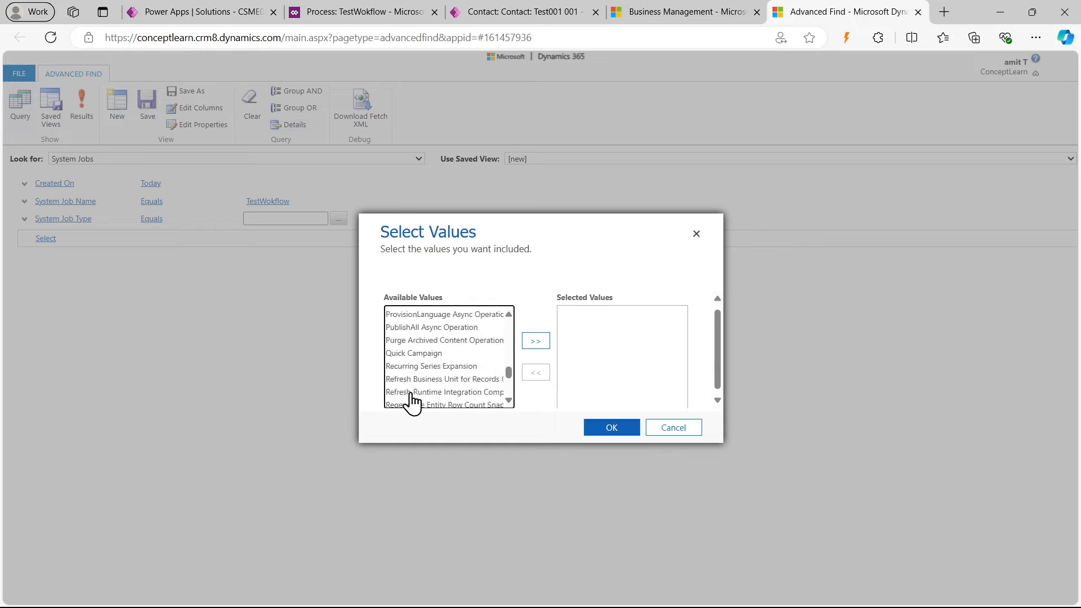
pyautogui.click(406, 405)
pyautogui.click(547, 354)
pyautogui.click(597, 426)
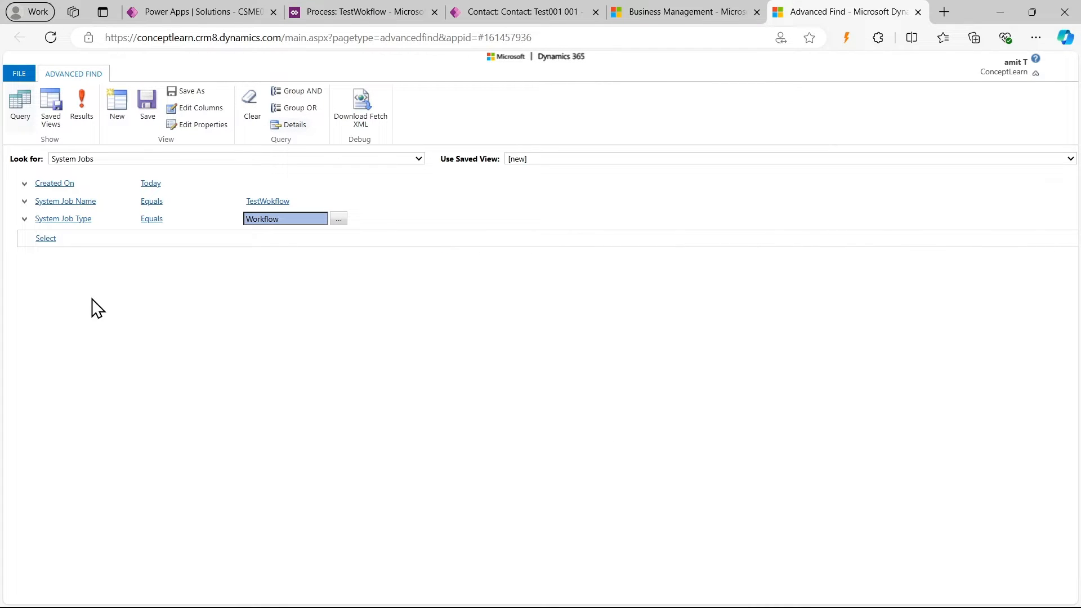
# Add a Status Reason Equals condition with the value Succeeded
pyautogui.click(48, 238)
pyautogui.press('s')
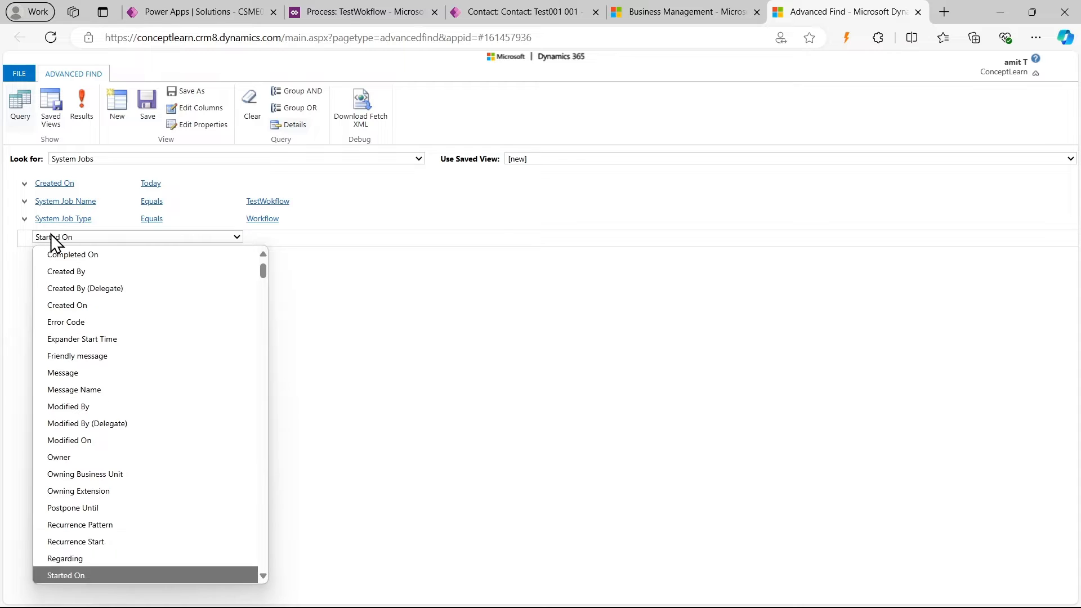
pyautogui.press('Down')
pyautogui.press('Down')
pyautogui.press('Return')
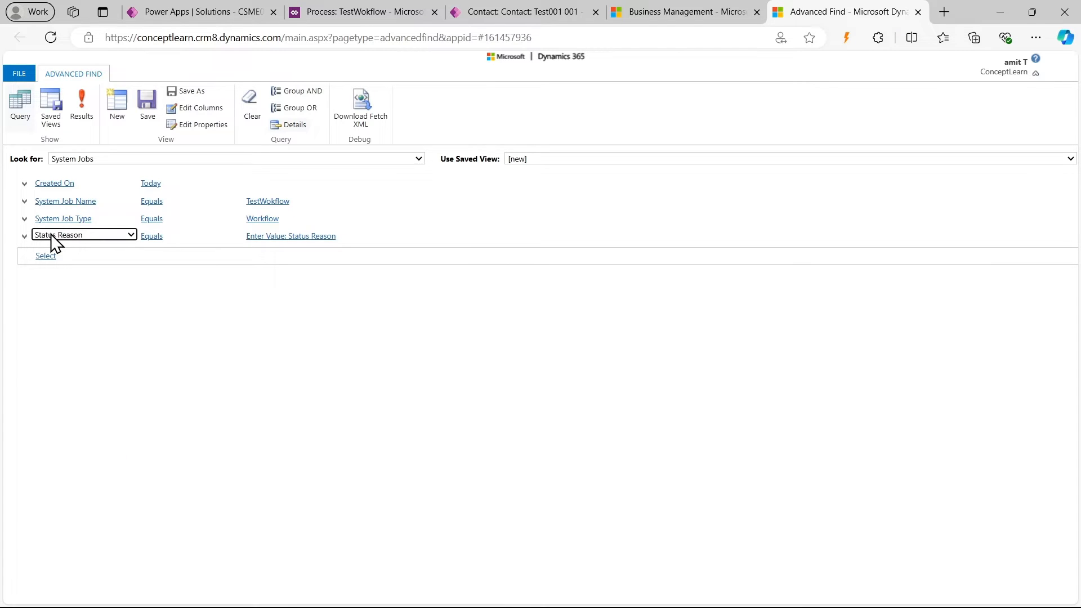
pyautogui.click(329, 237)
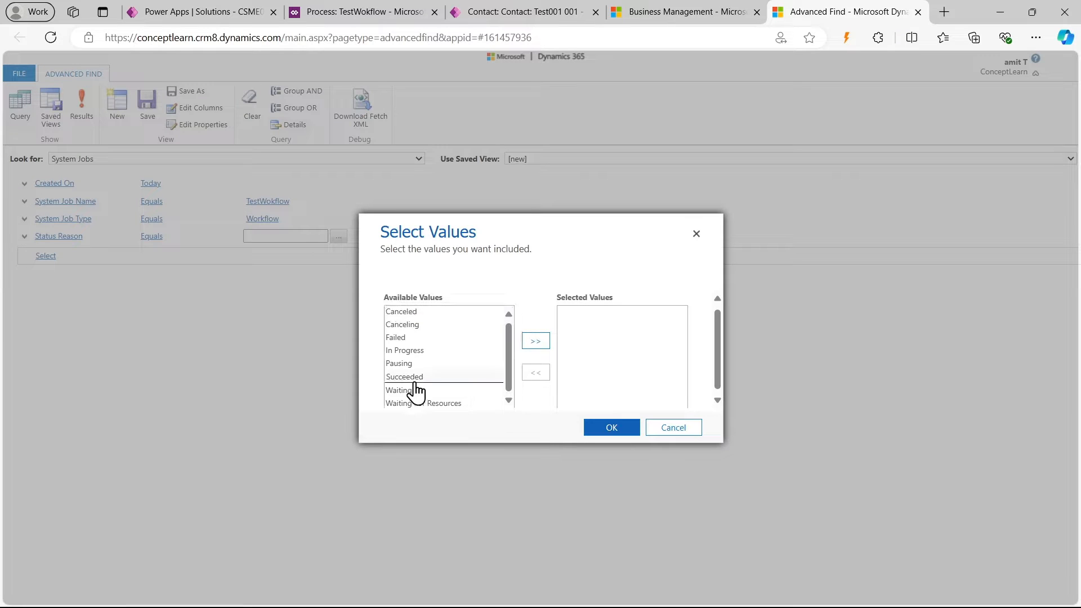
pyautogui.click(535, 340)
pyautogui.click(608, 428)
# Run the System Jobs query, go back to its criteria and revisit the TestWokflow process sessions
pyautogui.click(82, 107)
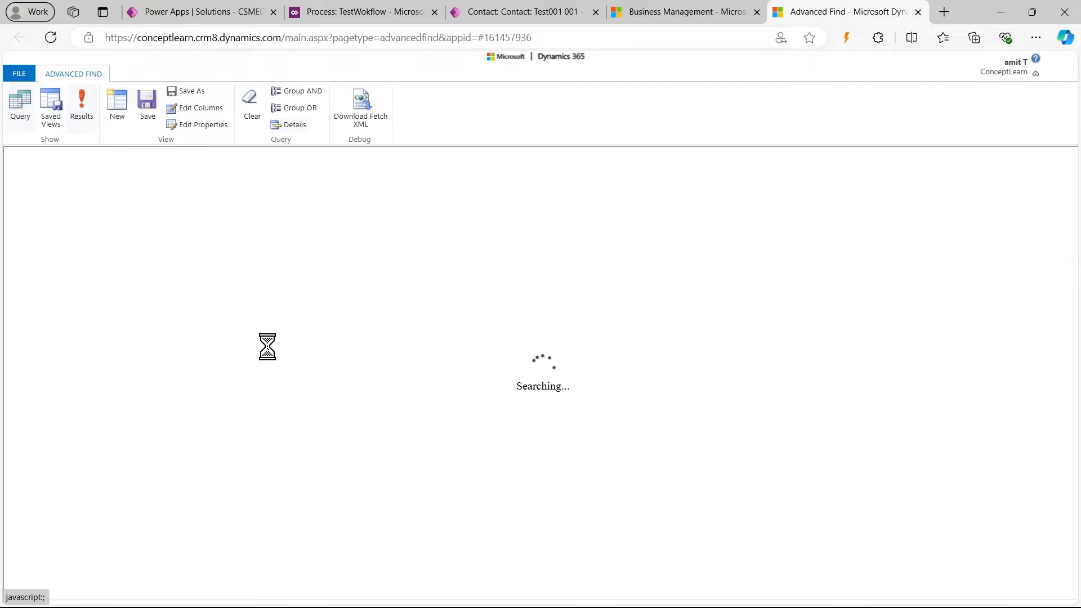
pyautogui.click(88, 75)
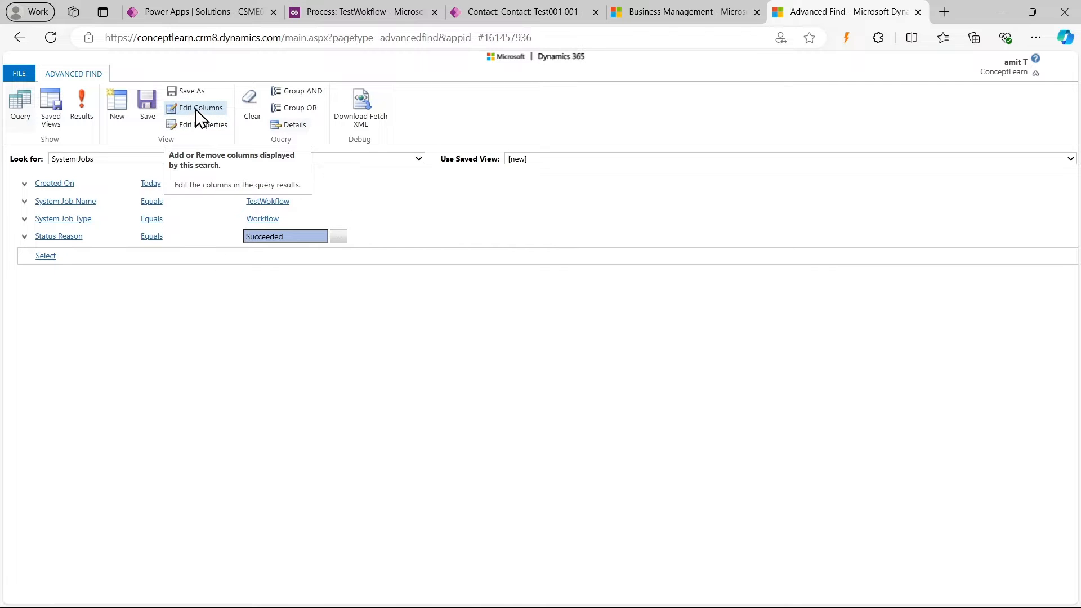
pyautogui.click(678, 11)
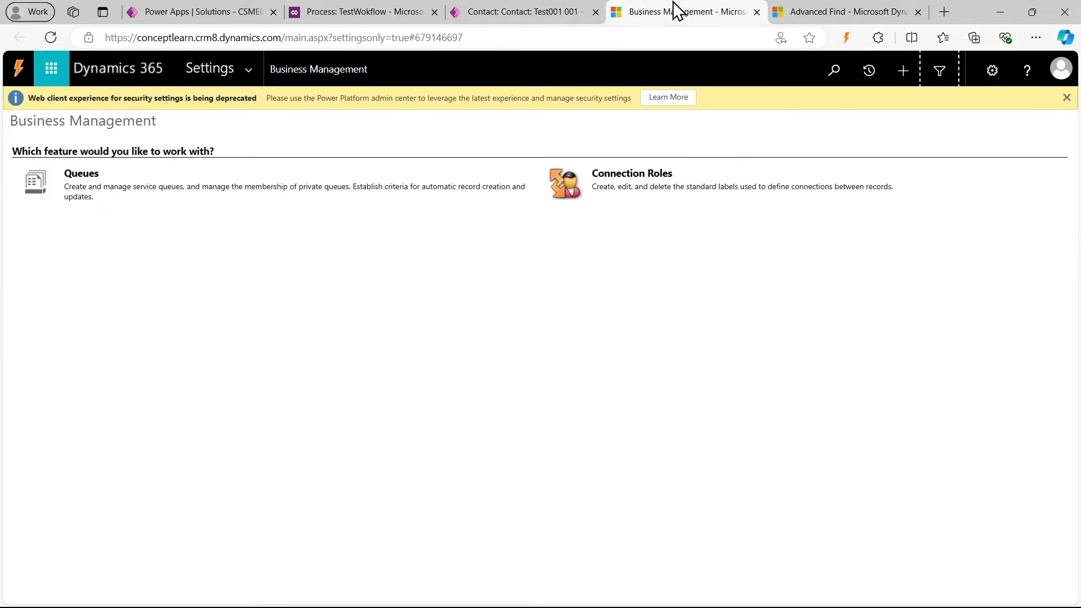
pyautogui.click(346, 11)
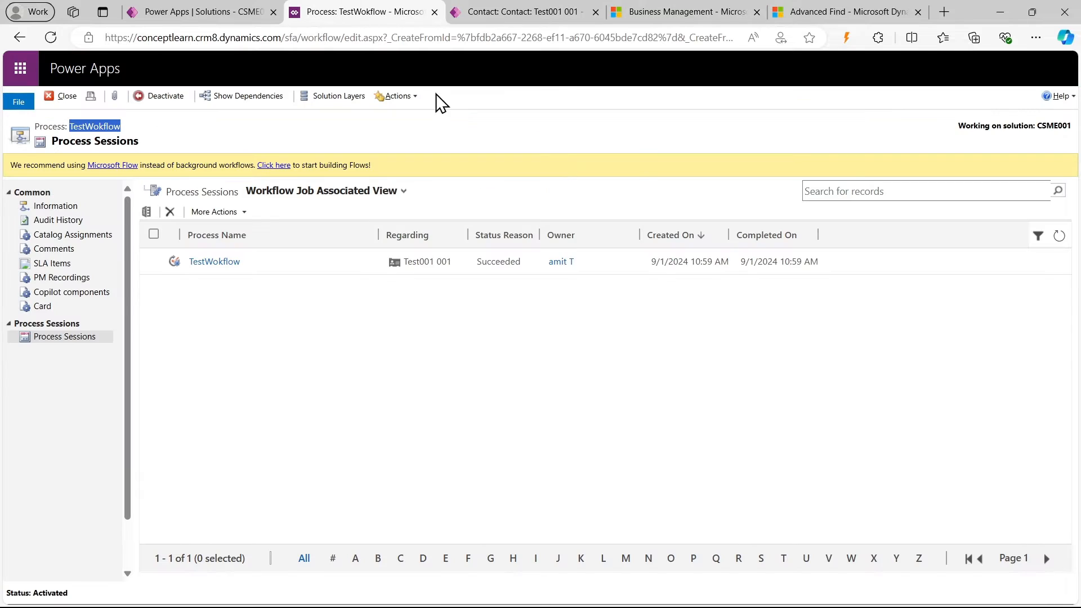
# Copy the complete id value, including its encoded braces, from the end of the TestWokflow process page's address
pyautogui.click(674, 39)
pyautogui.press('End')
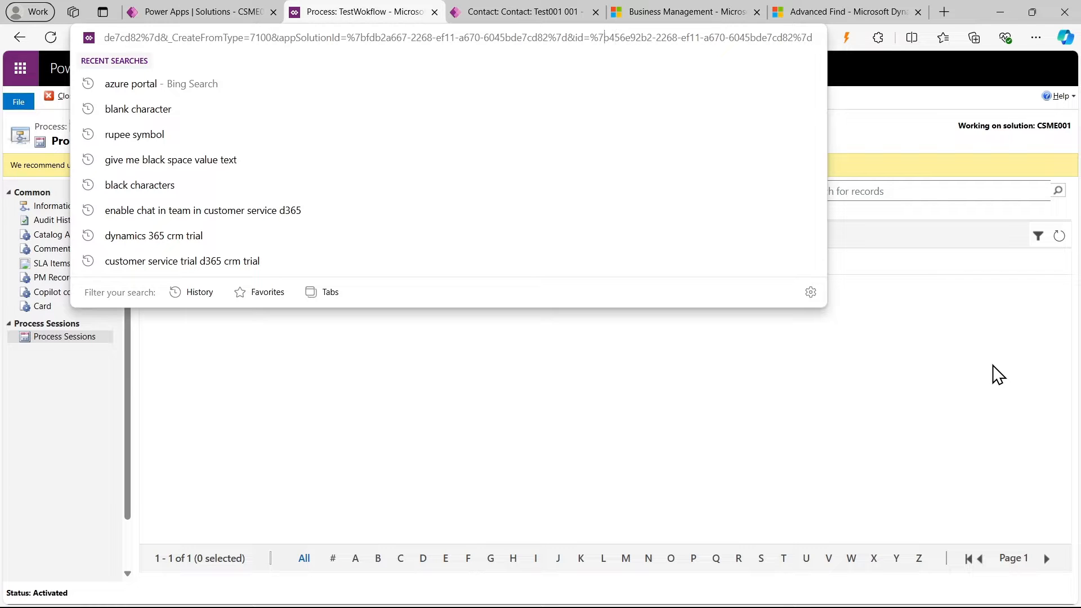
pyautogui.hotkey('shift', 'Right')
pyautogui.hotkey('shift', 'Right')
pyautogui.hotkey('shift', 'Right')
pyautogui.hotkey('shift', 'Right')
pyautogui.hotkey('shift', 'Right')
pyautogui.hotkey('shift', 'Right')
pyautogui.hotkey('shift', 'Right')
pyautogui.hotkey('shift', 'Right')
pyautogui.hotkey('shift', 'Right')
pyautogui.hotkey('shift', 'Right')
pyautogui.hotkey('shift', 'Right')
pyautogui.hotkey('shift', 'Right')
pyautogui.hotkey('shift', 'Right')
pyautogui.hotkey('shift', 'Right')
pyautogui.hotkey('shift', 'Right')
pyautogui.hotkey('shift', 'Right')
pyautogui.hotkey('shift', 'Right')
pyautogui.hotkey('shift', 'Right')
pyautogui.hotkey('shift', 'Right')
pyautogui.hotkey('shift', 'Right')
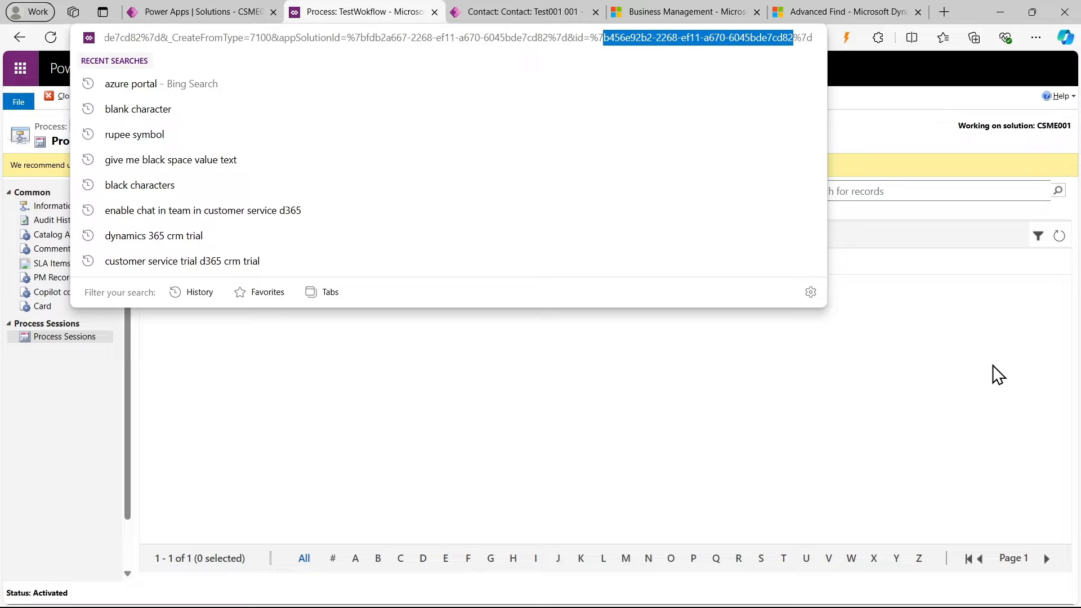
pyautogui.press('Left')
pyautogui.press('Left')
pyautogui.press('Left')
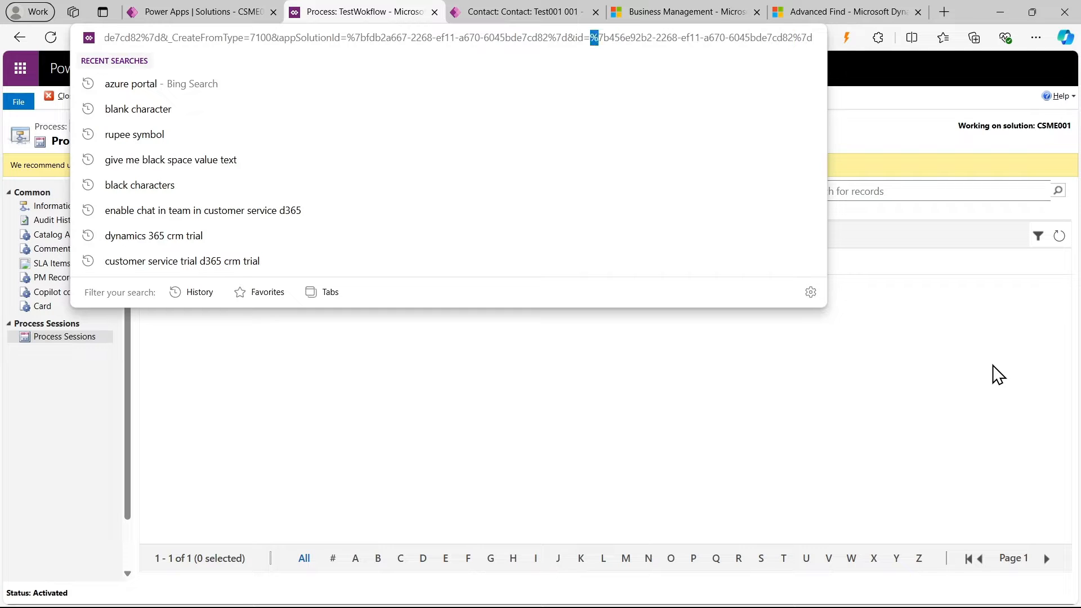
pyautogui.hotkey('shift', 'Right')
pyautogui.hotkey('shift', 'Right')
pyautogui.hotkey('shift', 'Right')
pyautogui.hotkey('shift', 'Right')
pyautogui.hotkey('shift', 'Right')
pyautogui.hotkey('shift', 'Right')
pyautogui.hotkey('shift', 'Right')
pyautogui.hotkey('shift', 'Right')
pyautogui.hotkey('shift', 'Right')
pyautogui.hotkey('shift', 'Right')
pyautogui.hotkey('shift', 'Right')
pyautogui.hotkey('shift', 'Right')
pyautogui.hotkey('shift', 'Right')
pyautogui.hotkey('shift', 'Right')
pyautogui.hotkey('shift', 'Right')
pyautogui.hotkey('shift', 'Right')
pyautogui.hotkey('shift', 'Right')
pyautogui.hotkey('shift', 'Right')
pyautogui.hotkey('shift', 'Right')
pyautogui.hotkey('shift', 'Right')
pyautogui.hotkey('ctrl', 'c')
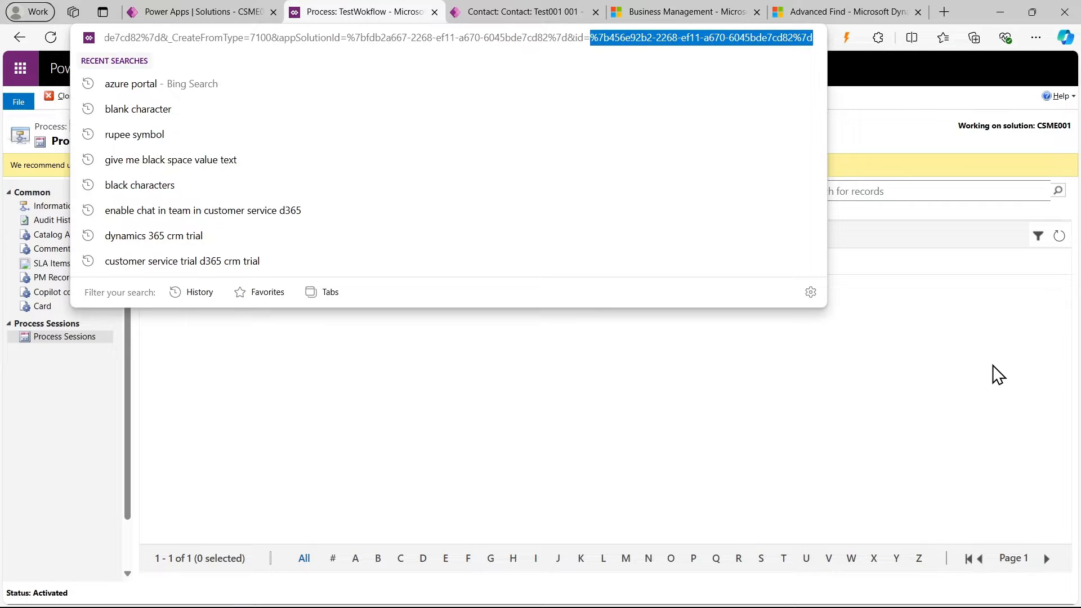
# Switch to Notepad, paste the copied process id into the empty note and enlarge the text to 140%
pyautogui.click(929, 387)
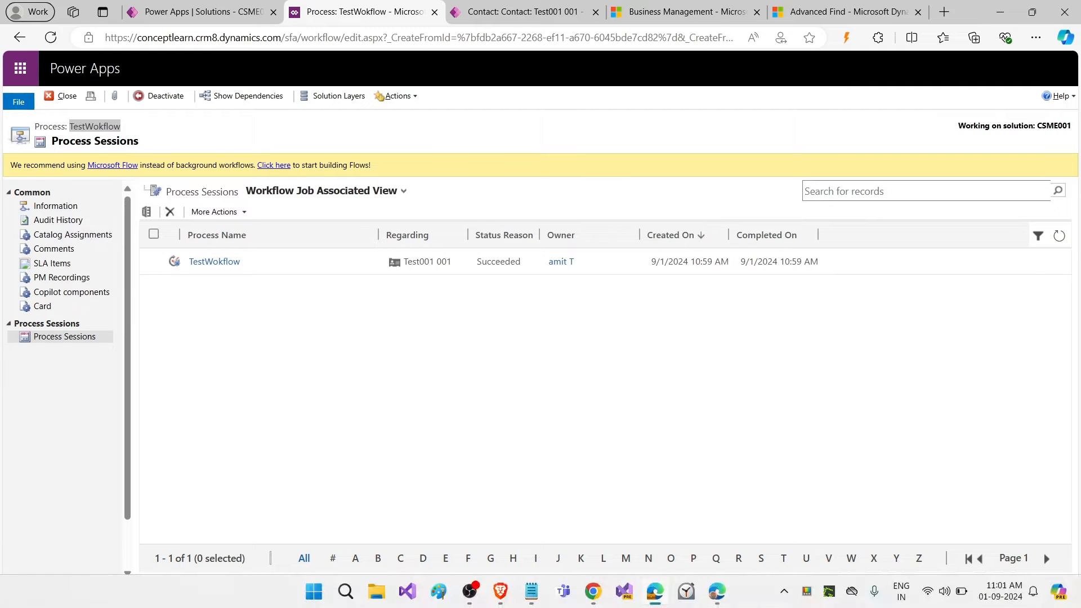
pyautogui.click(567, 590)
pyautogui.hotkey('ctrl', 'v')
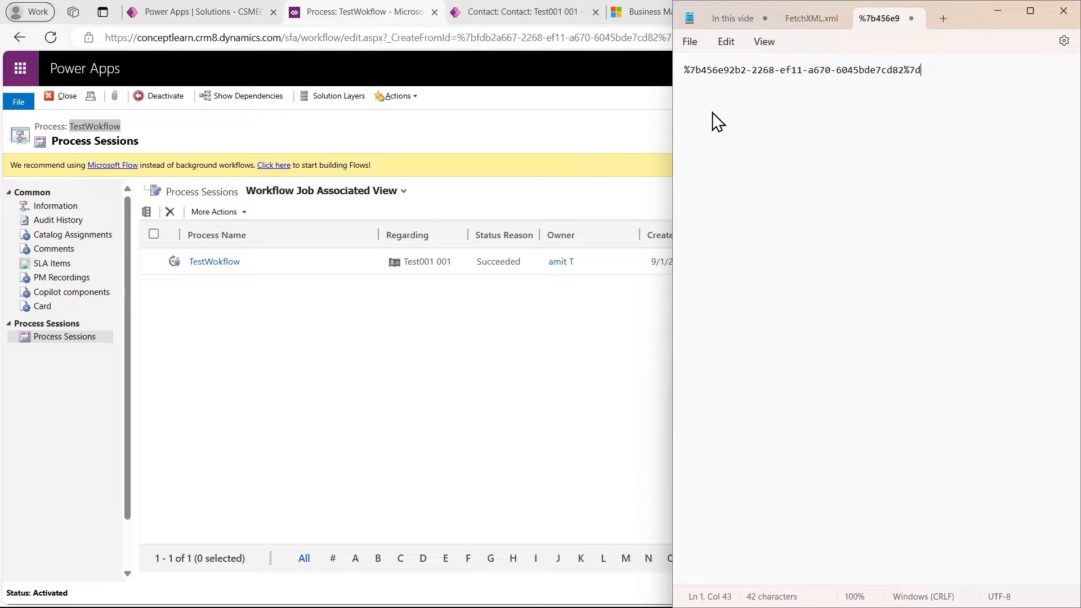
pyautogui.hotkey('ctrl', '+')
pyautogui.hotkey('ctrl', '+')
pyautogui.hotkey('ctrl', '+')
pyautogui.hotkey('ctrl', '+')
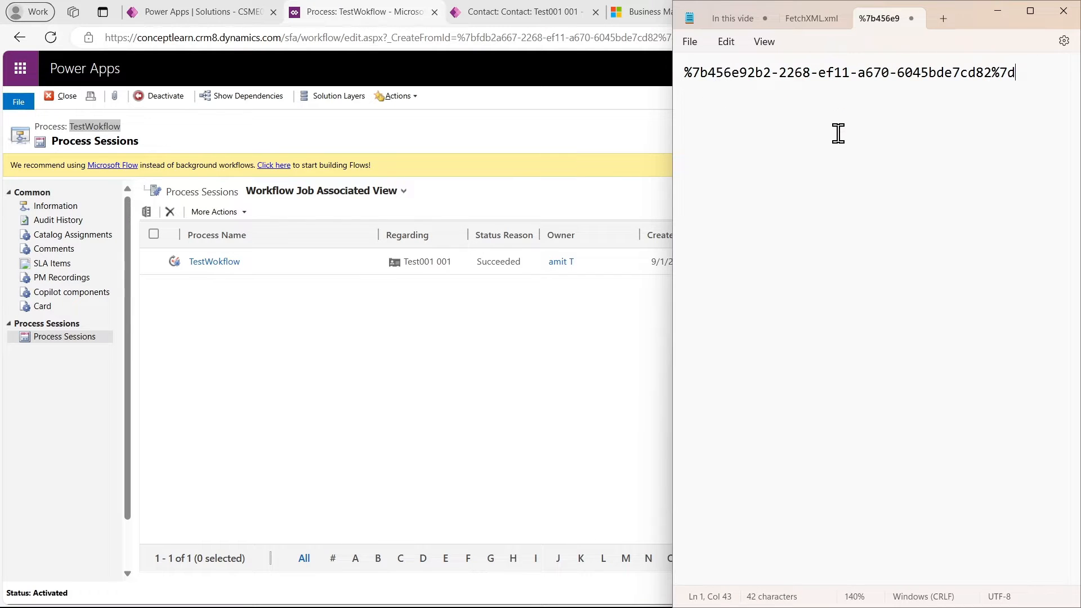
pyautogui.click(1007, 13)
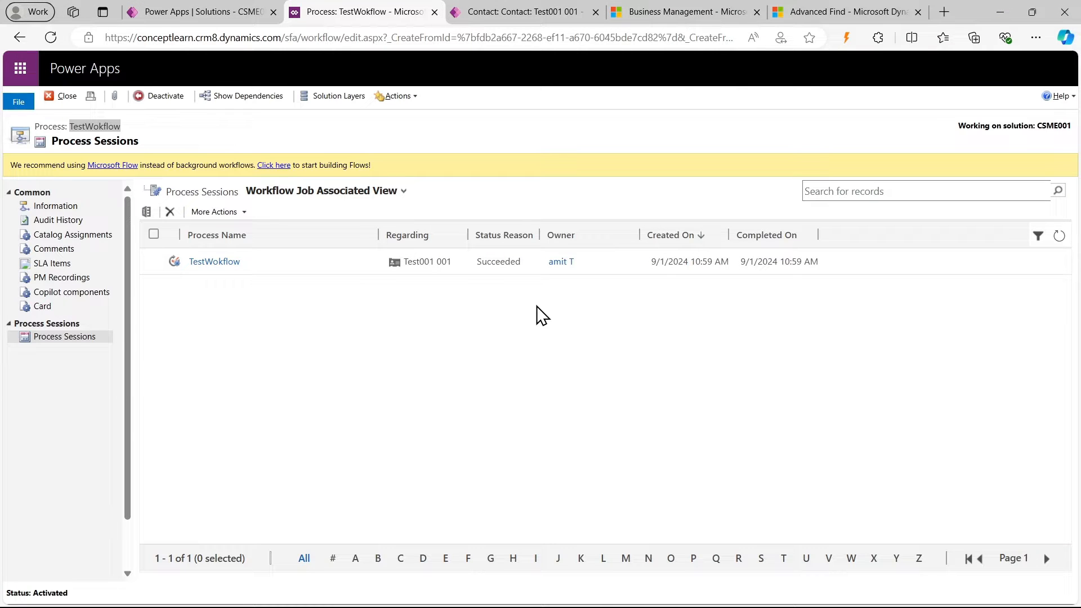
# In the Advanced Find System Jobs query, add the Parent Process ID column from the Workflow Activation Id (Process) record type
pyautogui.click(833, 12)
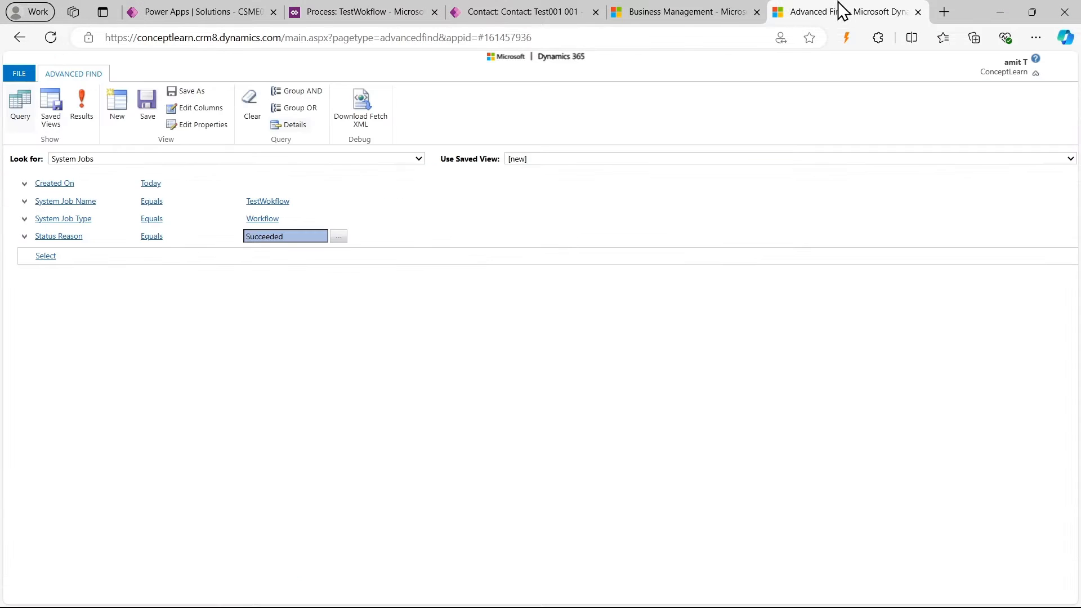
pyautogui.click(198, 107)
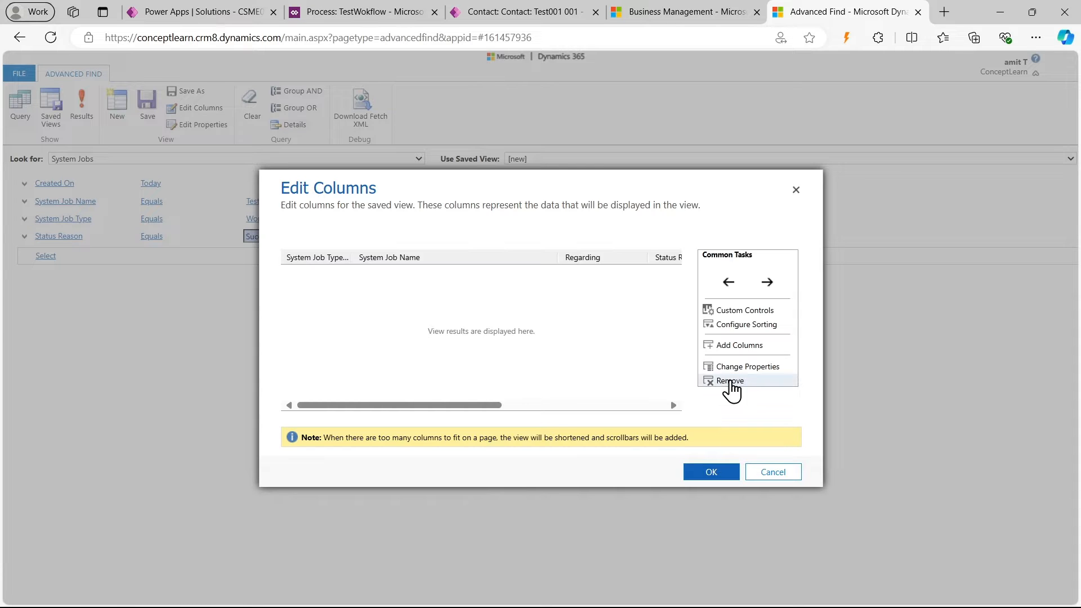
pyautogui.click(735, 350)
pyautogui.click(595, 276)
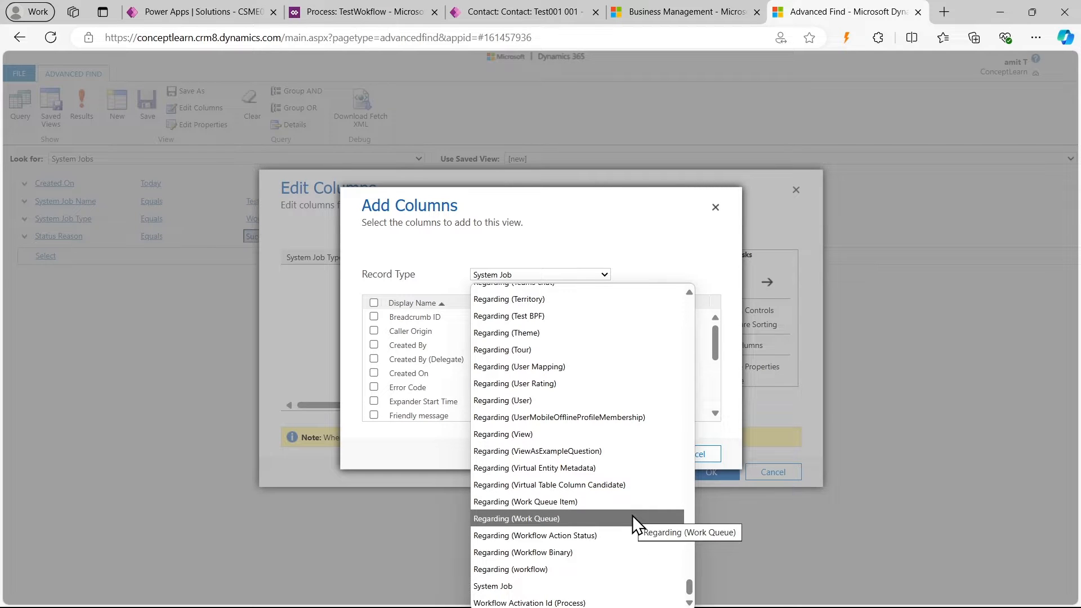
pyautogui.click(548, 603)
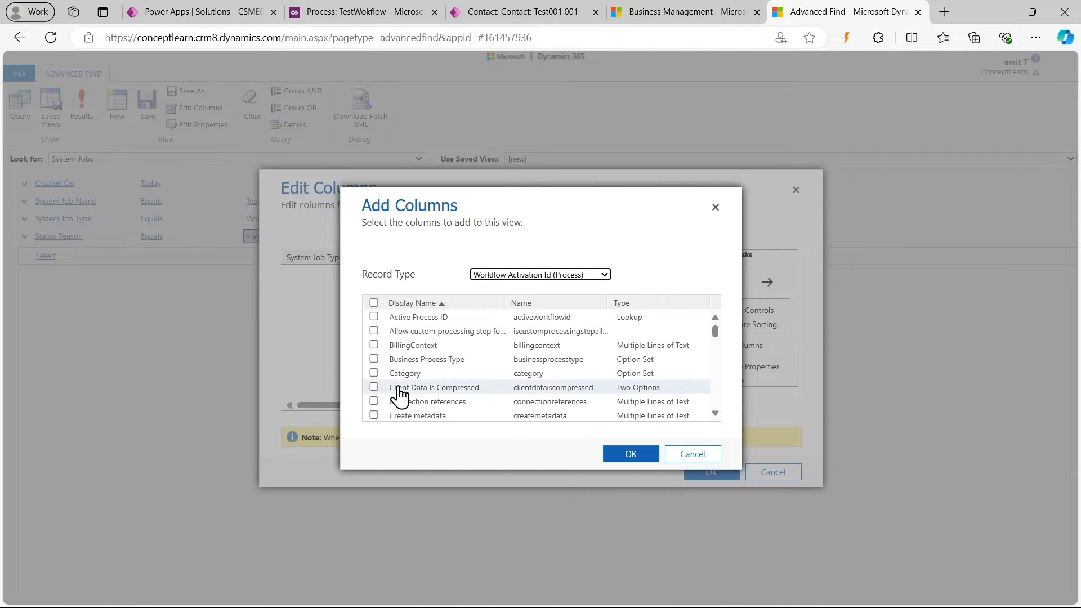
pyautogui.scroll(-5, 473, 393)
pyautogui.scroll(-5, 473, 393)
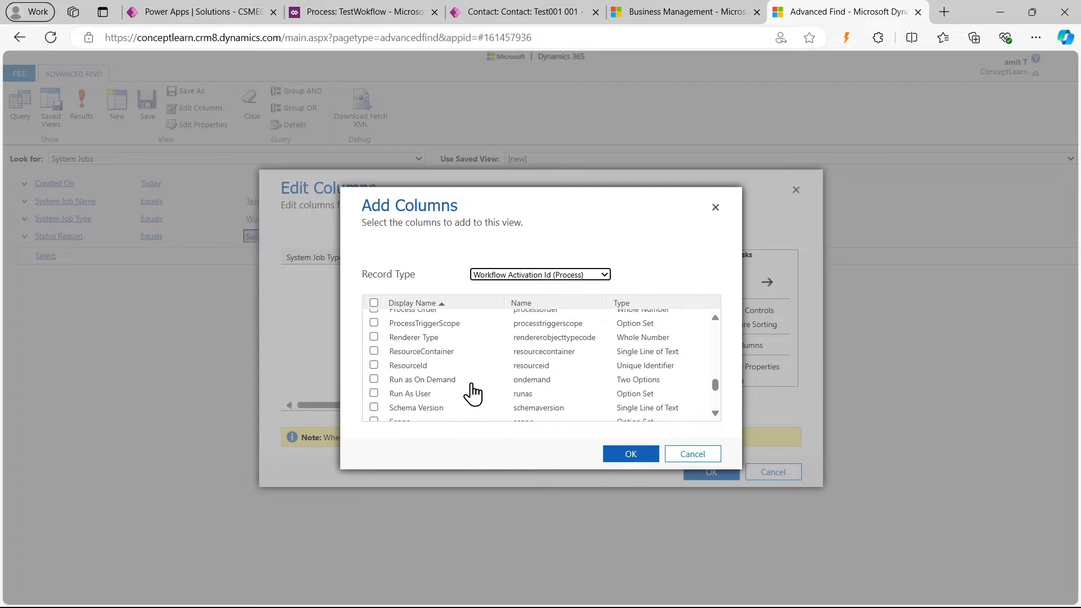
pyautogui.scroll(3, 473, 393)
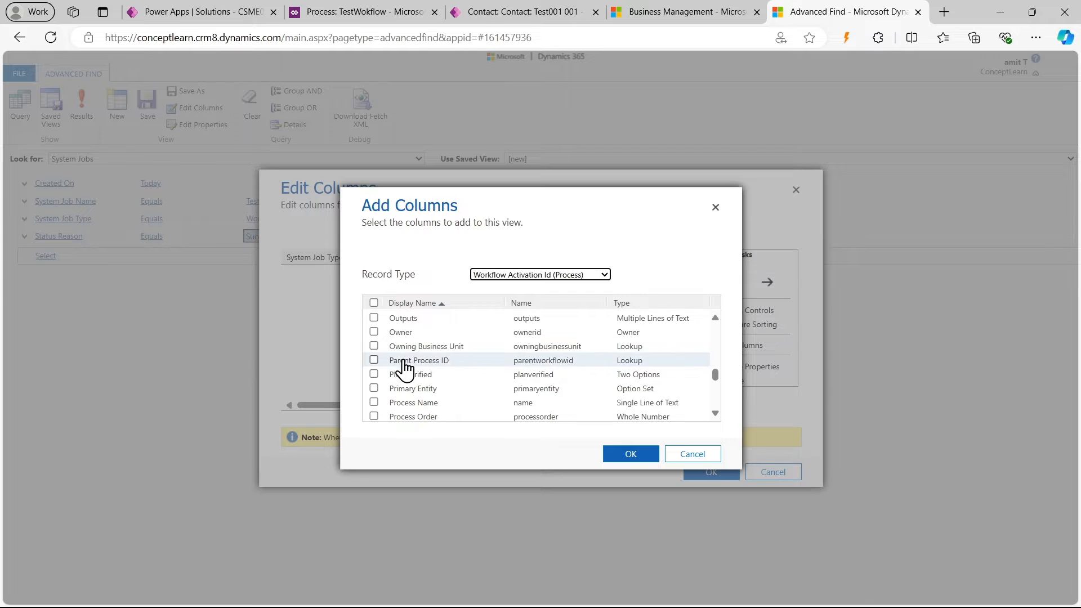
pyautogui.click(373, 360)
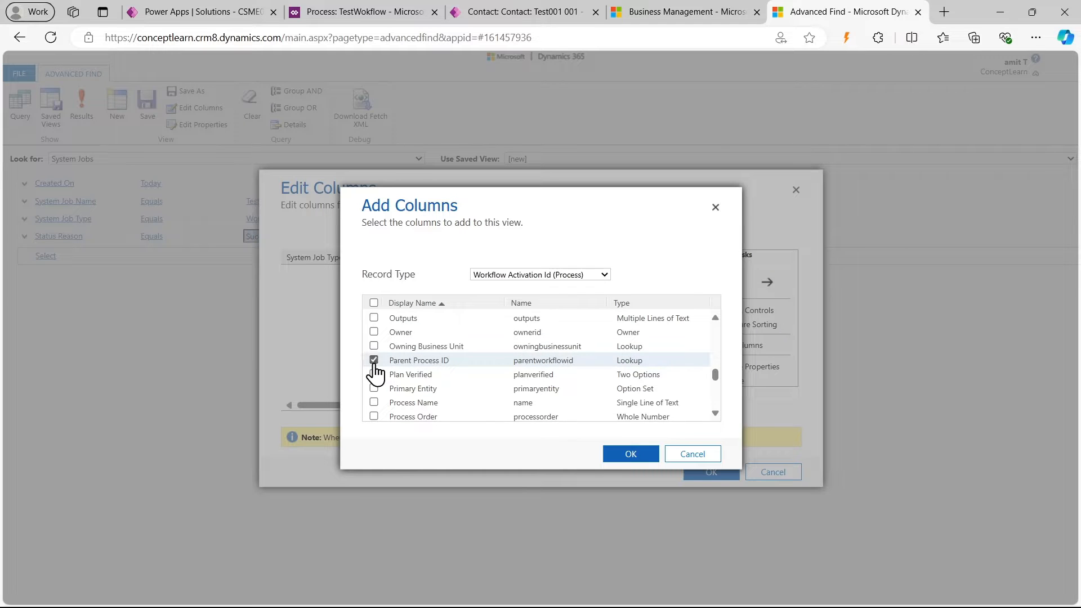
pyautogui.click(618, 454)
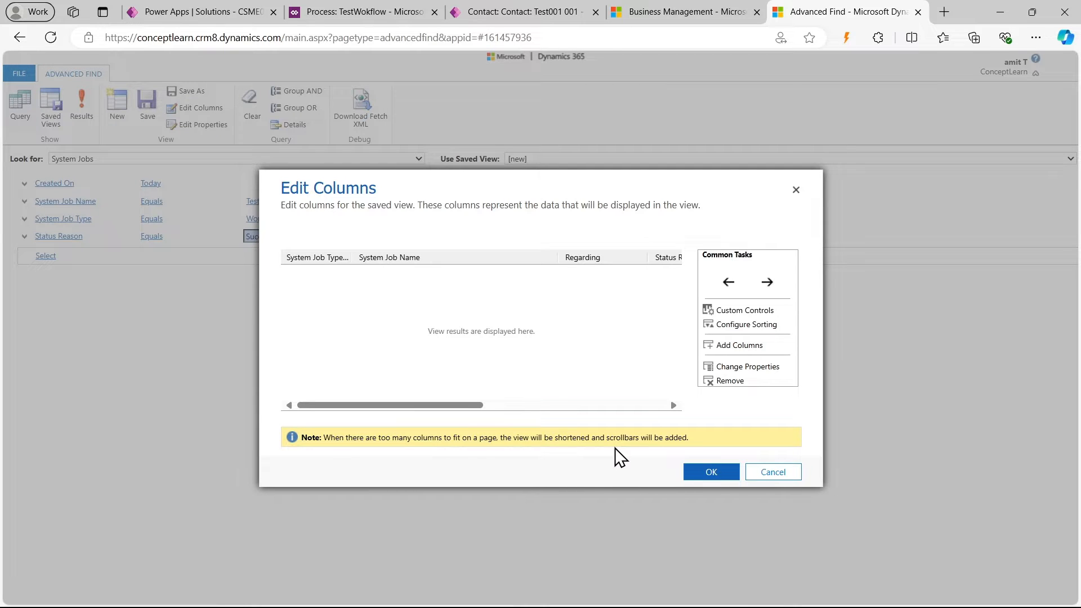
pyautogui.click(668, 404)
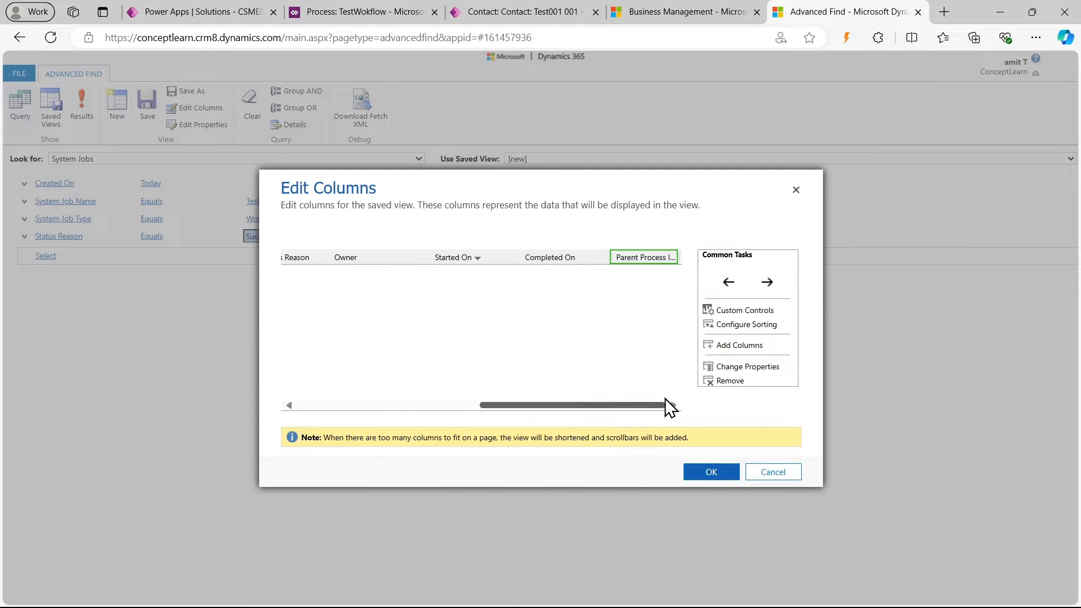
pyautogui.click(710, 476)
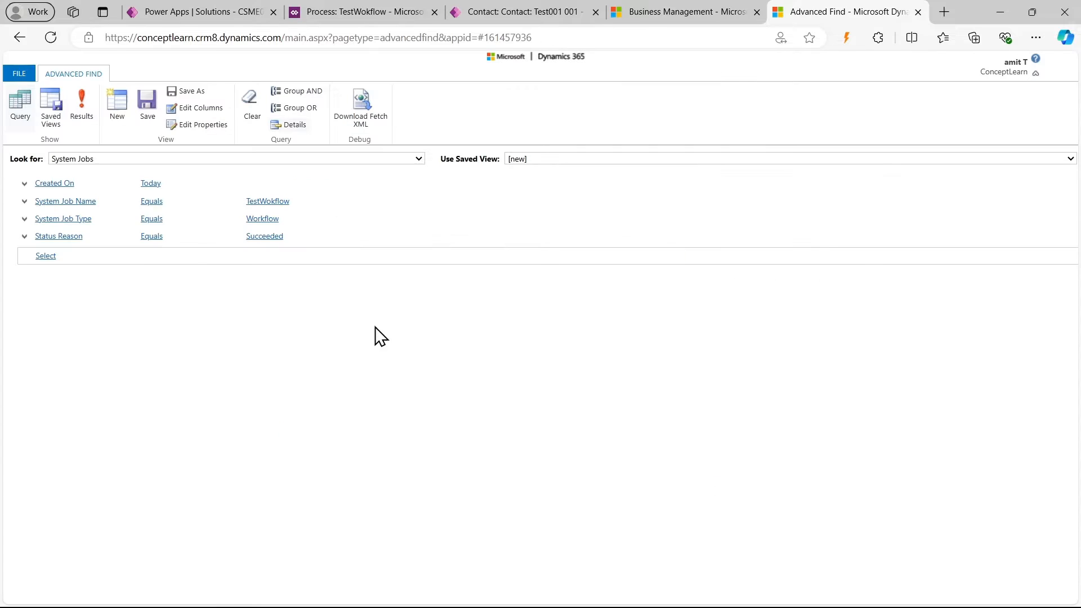
# Run the System Jobs query and open the parent process of the TestWokflow job
pyautogui.click(91, 123)
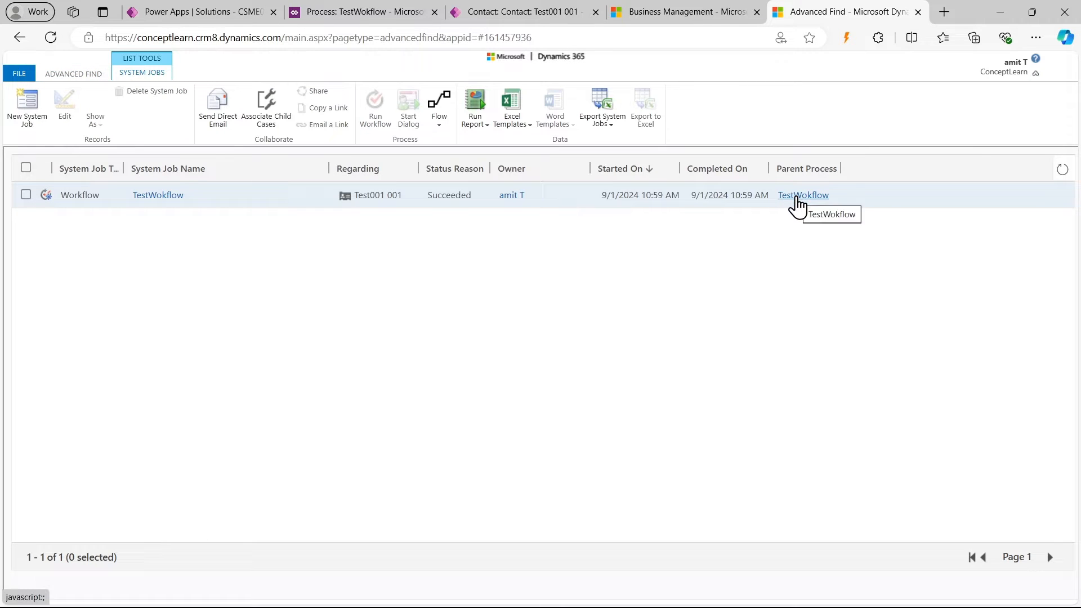
pyautogui.click(797, 203)
pyautogui.click(841, 16)
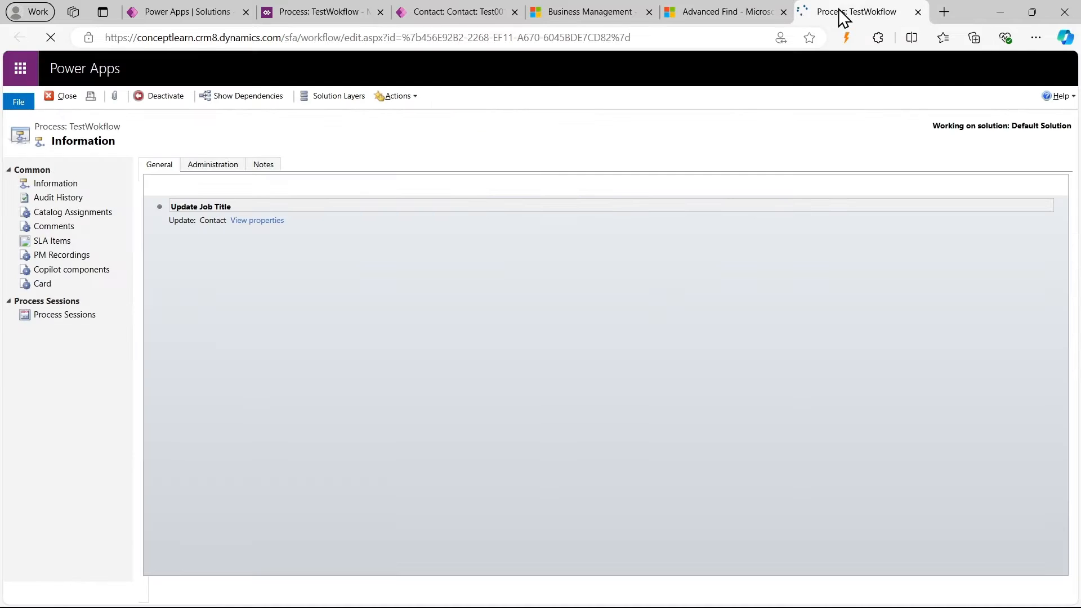
# Select and copy the id value, including its encoded braces, from the opened parent process page's address
pyautogui.click(682, 40)
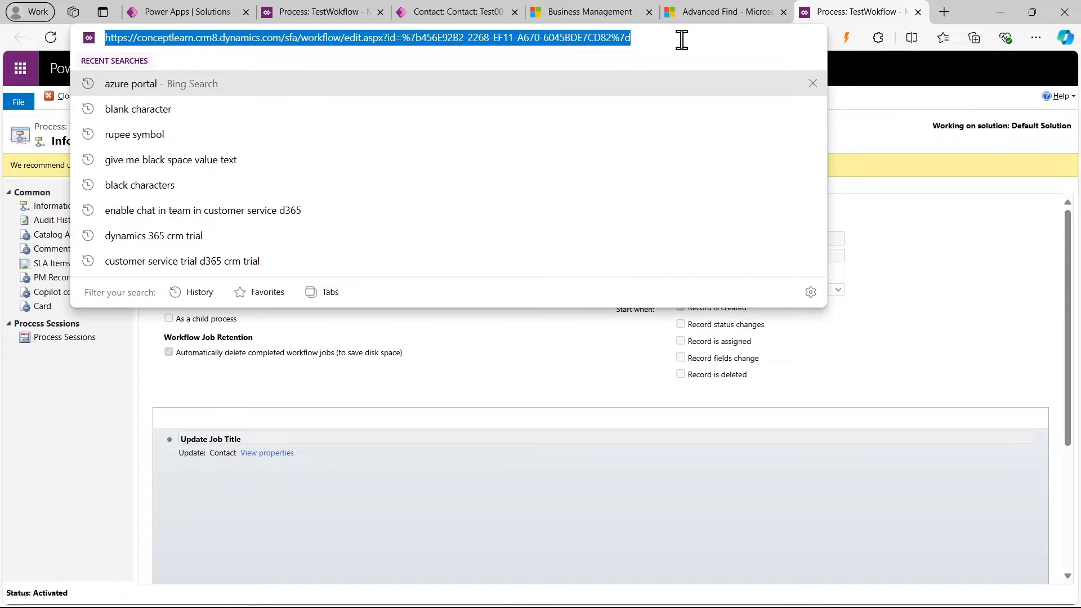
pyautogui.click(681, 39)
pyautogui.hotkey('shift', 'Left')
pyautogui.hotkey('shift', 'Left')
pyautogui.hotkey('shift', 'Left')
pyautogui.hotkey('shift', 'Left')
pyautogui.hotkey('shift', 'Left')
pyautogui.hotkey('shift', 'Left')
pyautogui.hotkey('shift', 'Left')
pyautogui.hotkey('shift', 'Left')
pyautogui.hotkey('shift', 'Left')
pyautogui.hotkey('shift', 'Left')
pyautogui.hotkey('shift', 'Left')
pyautogui.hotkey('shift', 'Left')
pyautogui.hotkey('shift', 'Left')
pyautogui.hotkey('shift', 'Left')
pyautogui.hotkey('shift', 'Left')
pyautogui.hotkey('shift', 'Left')
pyautogui.hotkey('shift', 'Left')
pyautogui.hotkey('shift', 'Left')
pyautogui.hotkey('shift', 'Left')
pyautogui.hotkey('shift', 'Left')
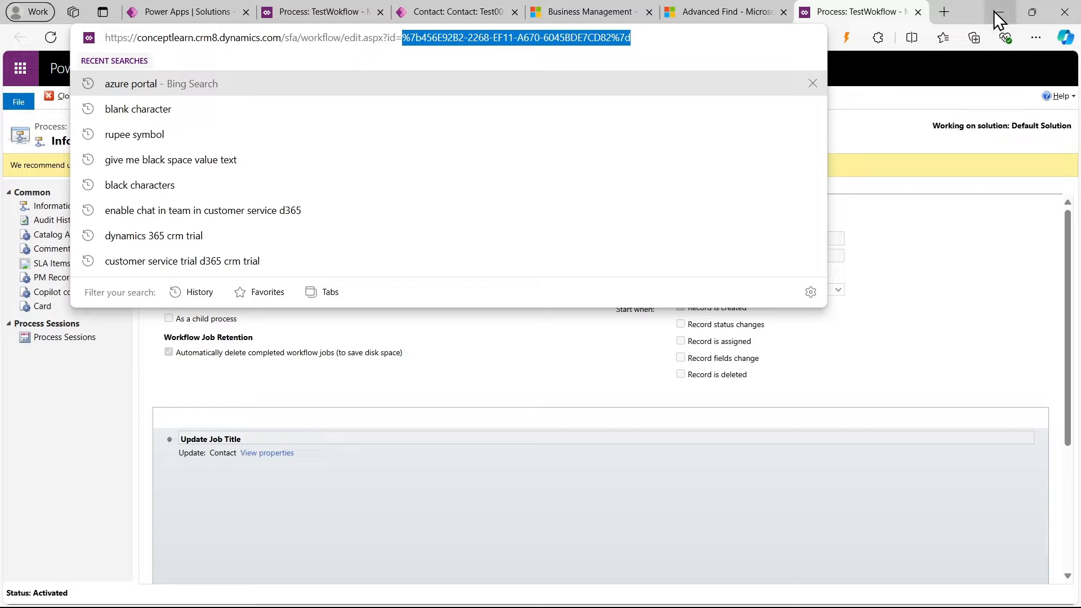
# Switch to Notepad and put the parent process id on the line below the first id for comparison
pyautogui.moveTo(611, 589)
pyautogui.moveTo(534, 594)
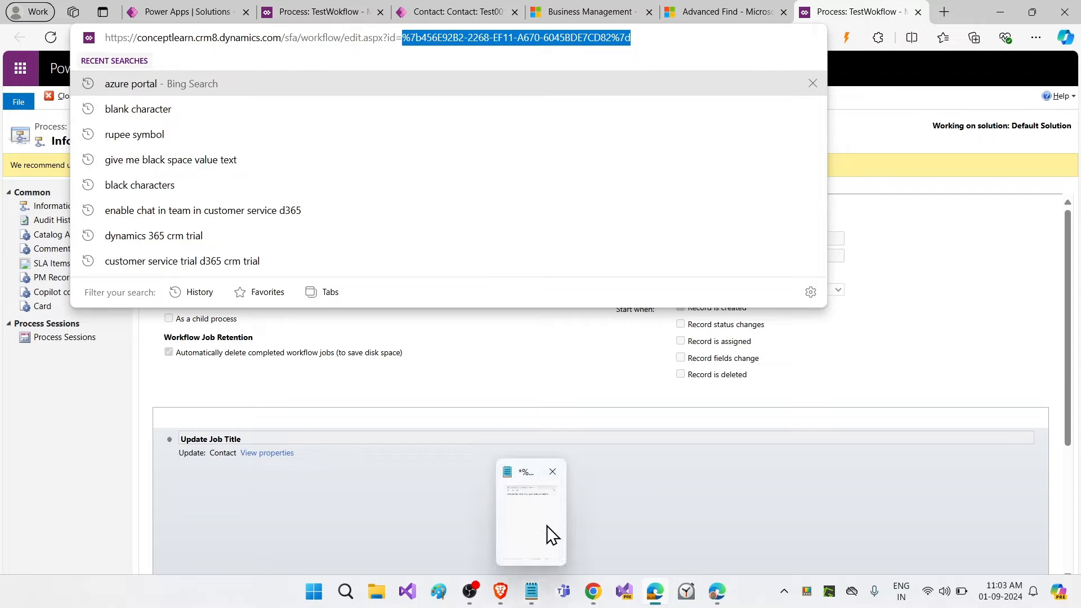
pyautogui.click(551, 536)
pyautogui.write('%7b456E92B2-2268-EF11-A670-6045BDE7CD82%7d')
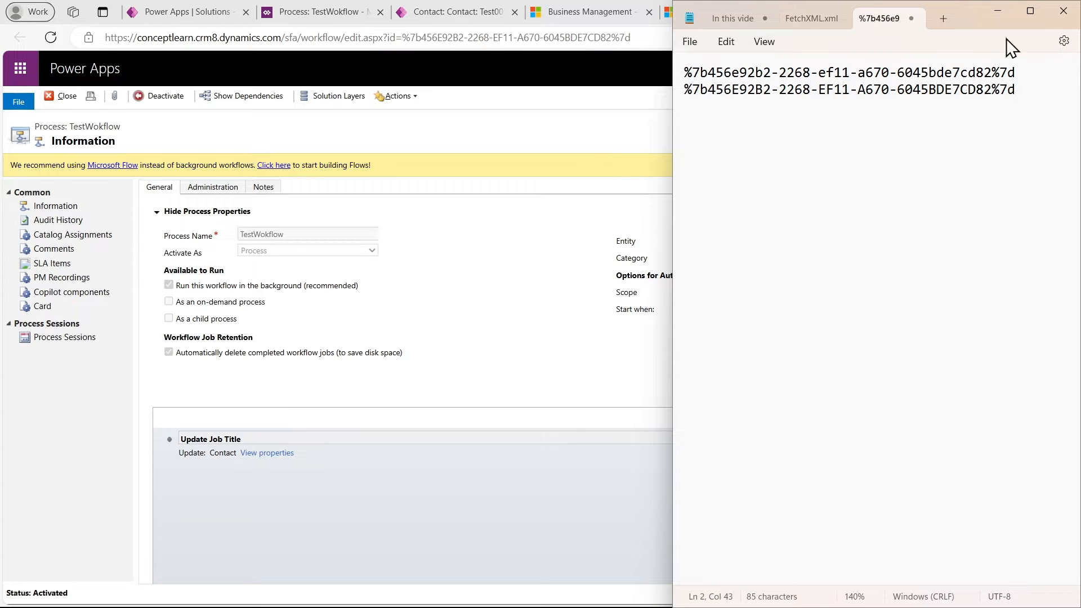
pyautogui.click(998, 12)
# In the CSME001 solution, create an instant cloud flow named Re-Run Failed Workflow with the Manually trigger a flow trigger
pyautogui.click(430, 3)
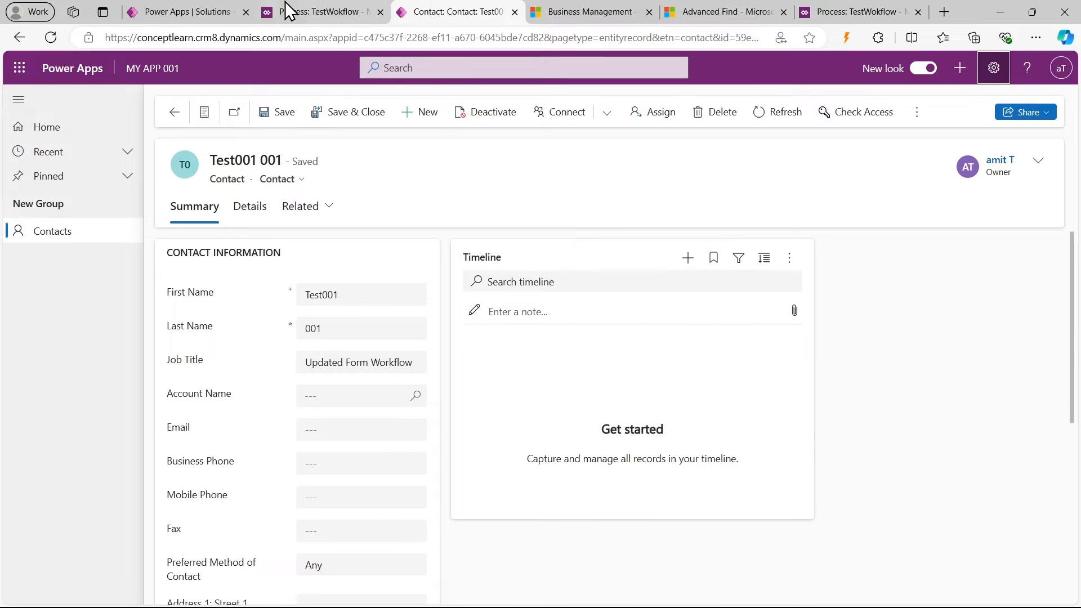
pyautogui.click(225, 10)
pyautogui.click(232, 97)
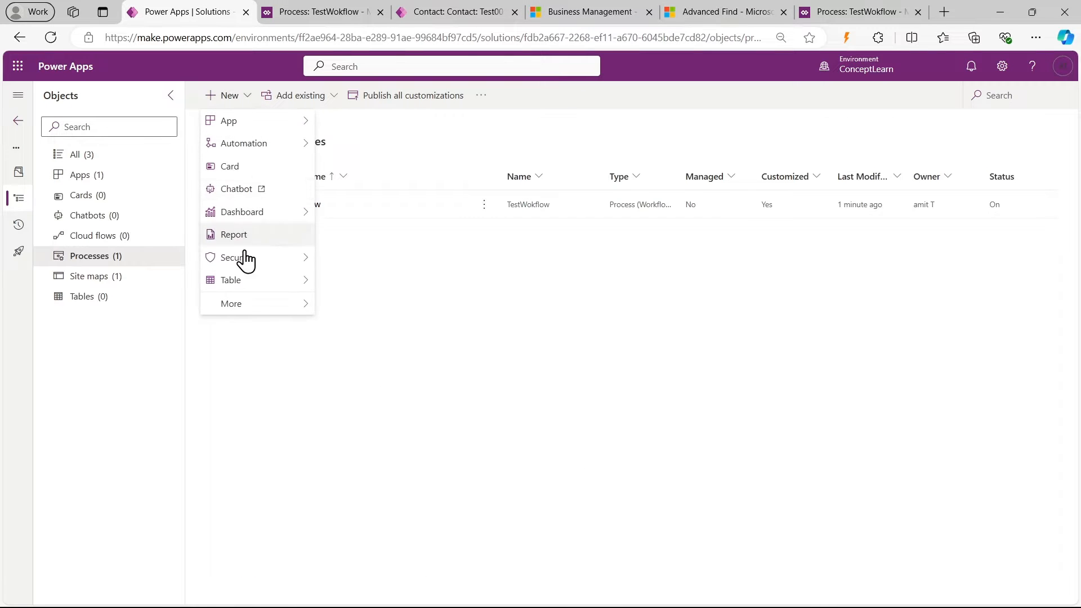
pyautogui.moveTo(271, 147)
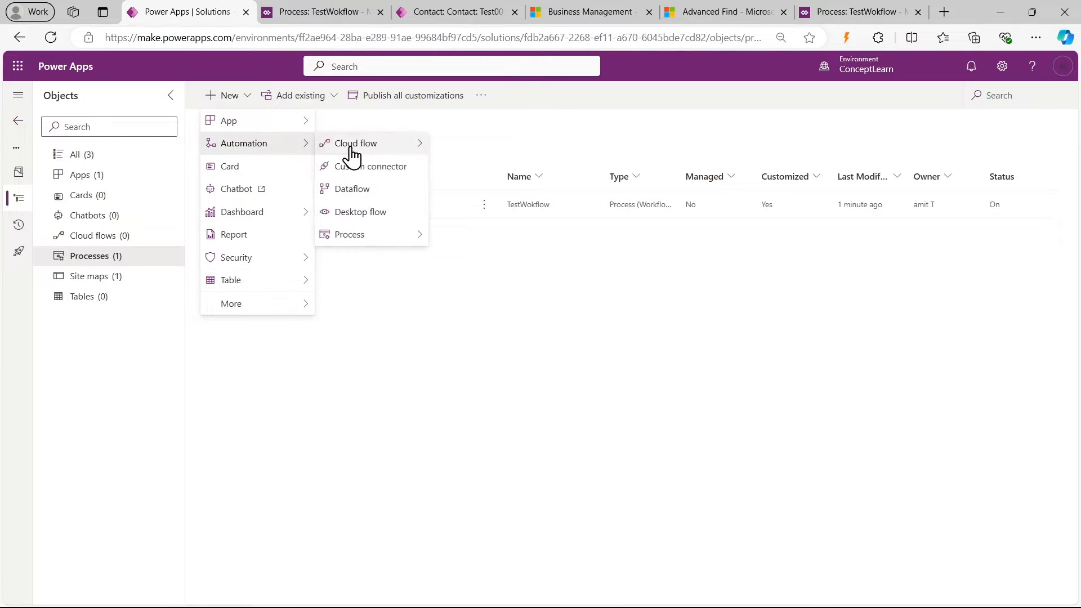
pyautogui.moveTo(351, 145)
pyautogui.click(475, 167)
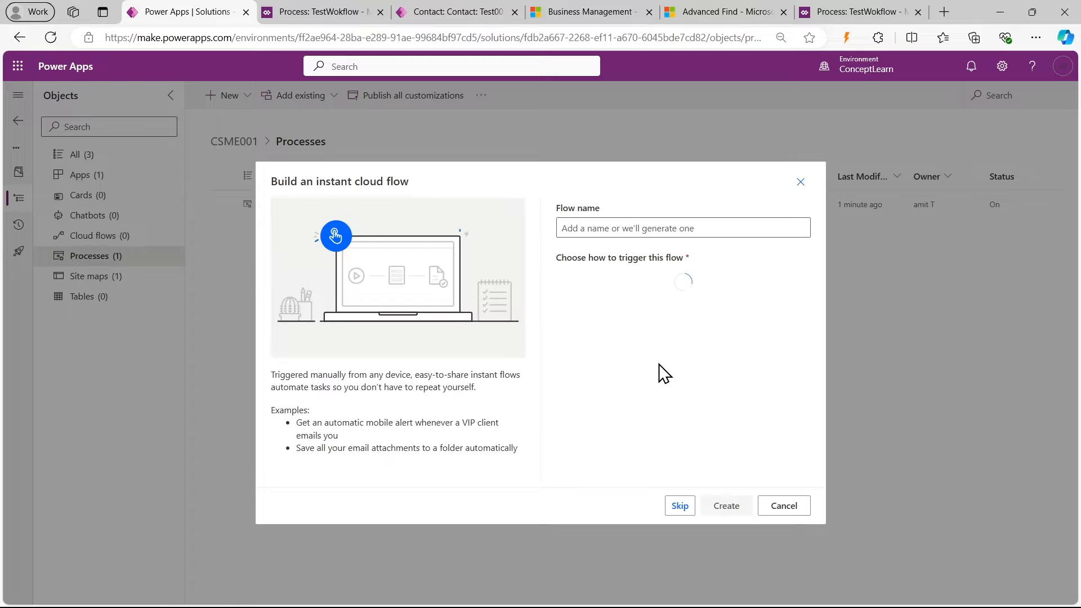
pyautogui.click(571, 284)
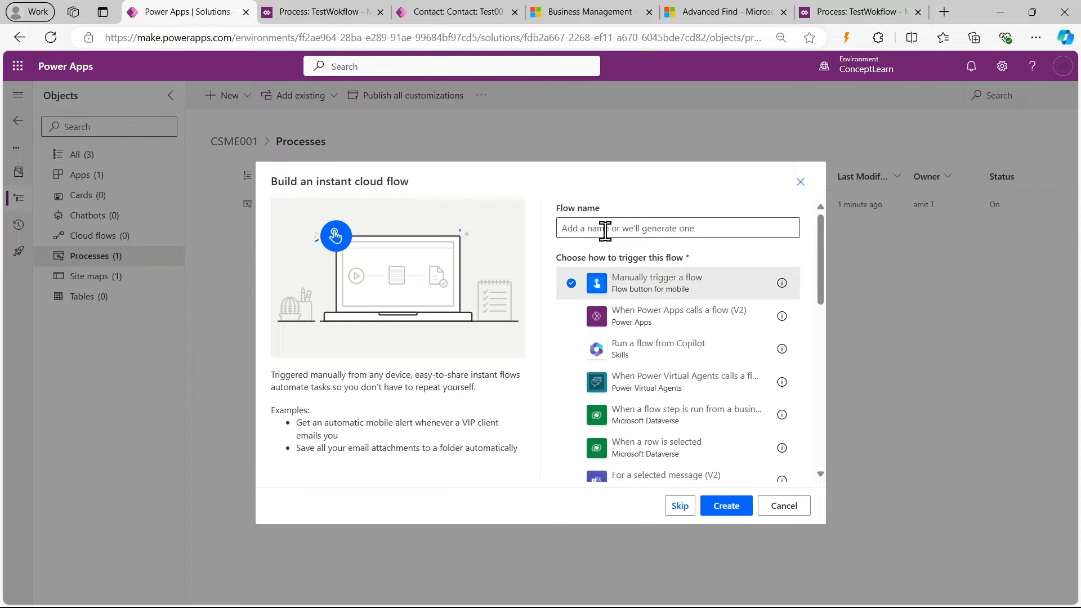
pyautogui.click(603, 228)
pyautogui.write('R')
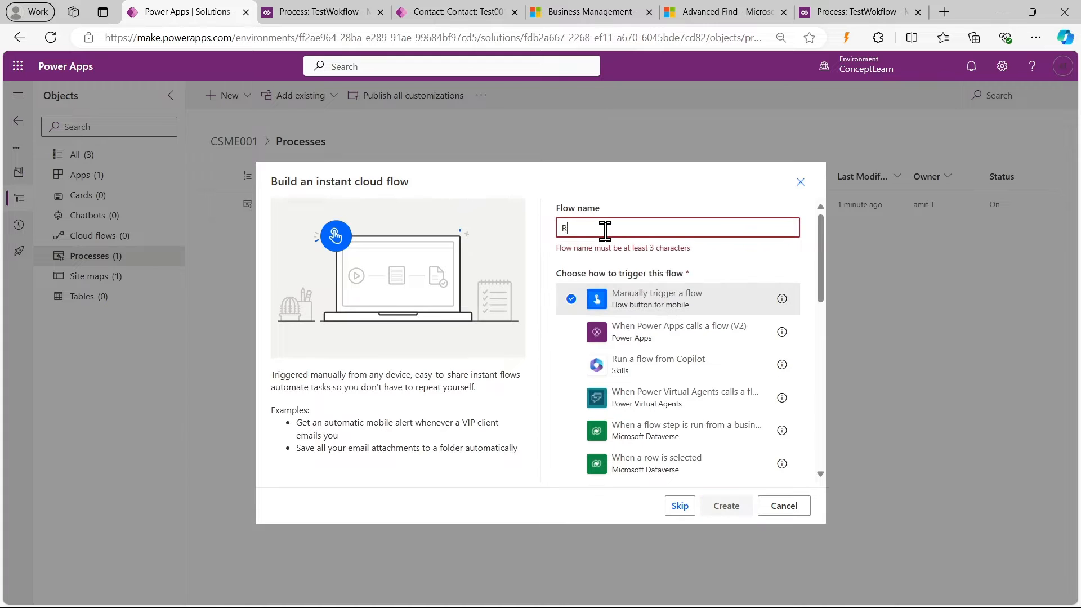
pyautogui.write('E-')
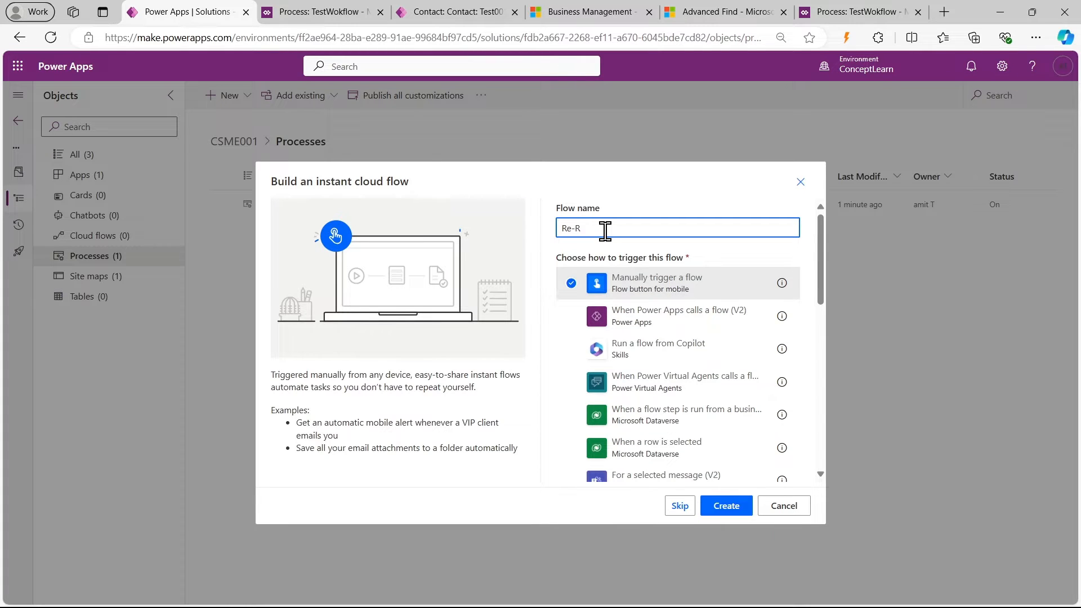
pyautogui.write('Run Failed Workflow')
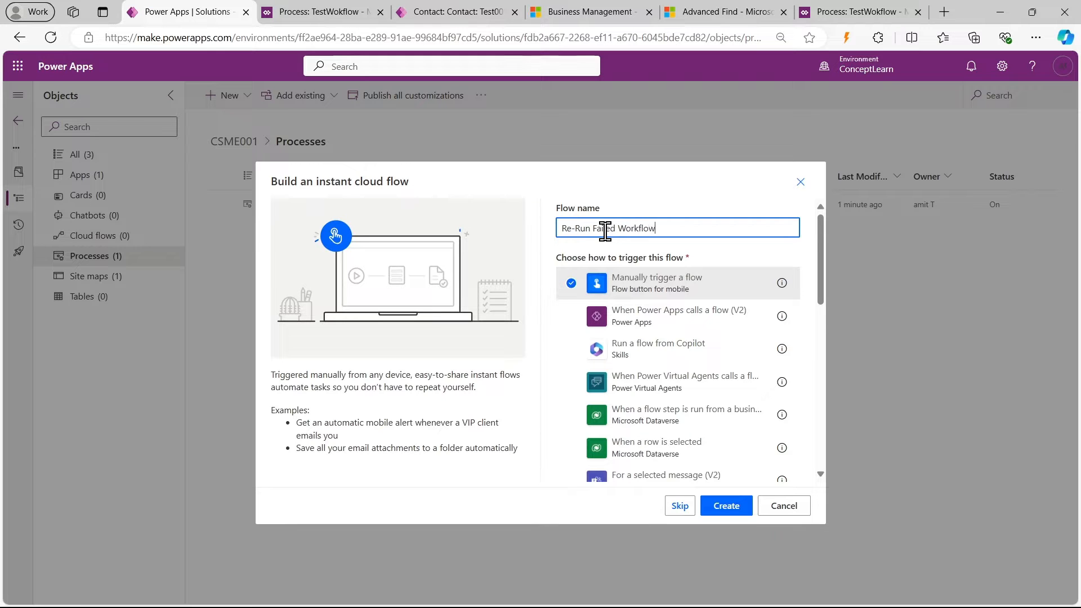
pyautogui.click(731, 513)
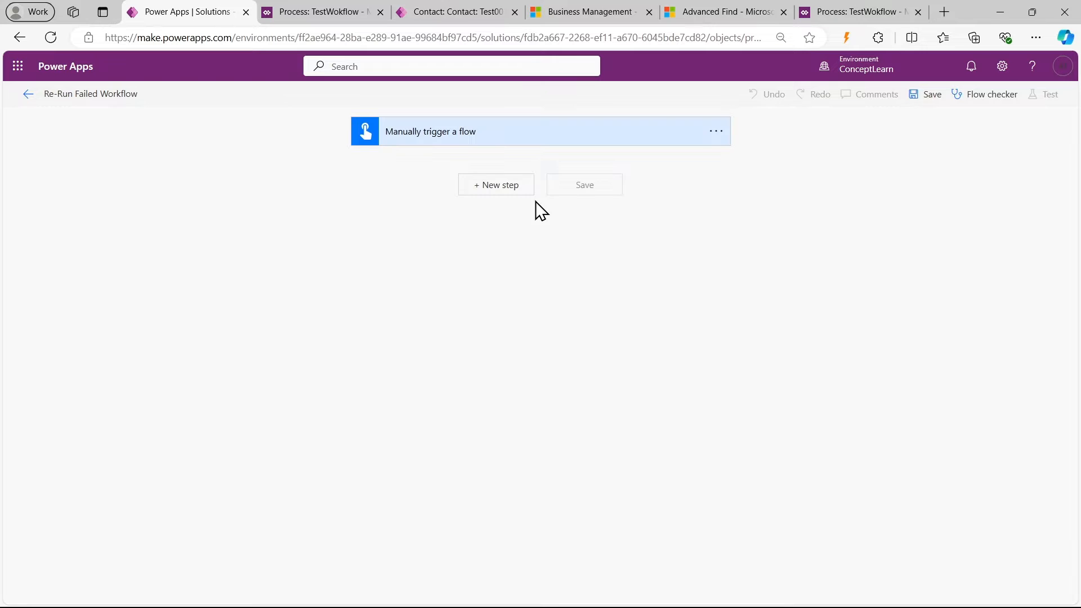
# Add a Microsoft Dataverse List rows action to the flow with System Jobs as its table
pyautogui.click(523, 195)
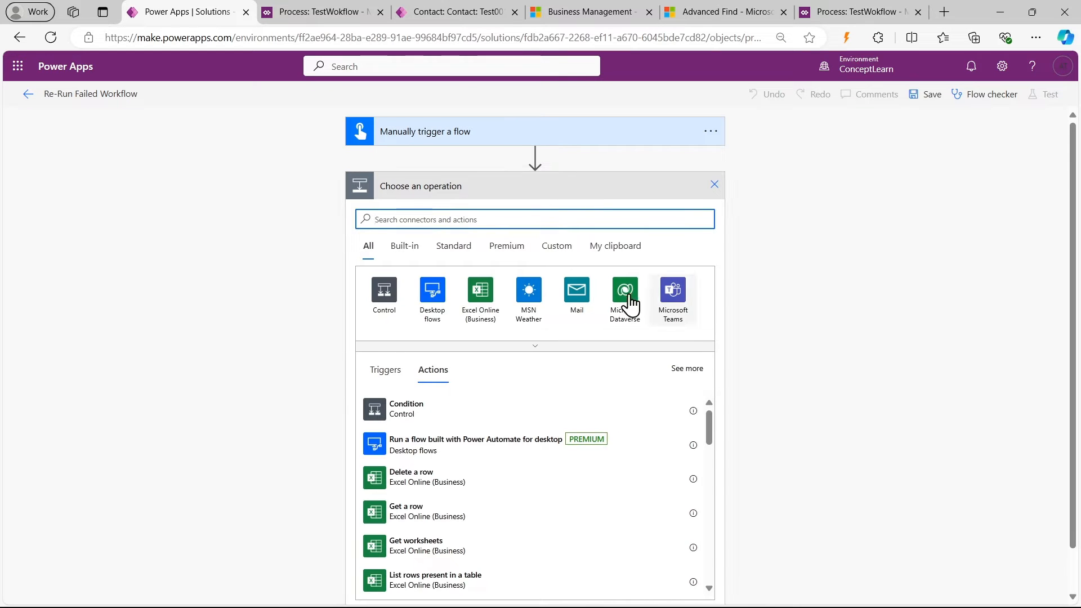
pyautogui.click(623, 295)
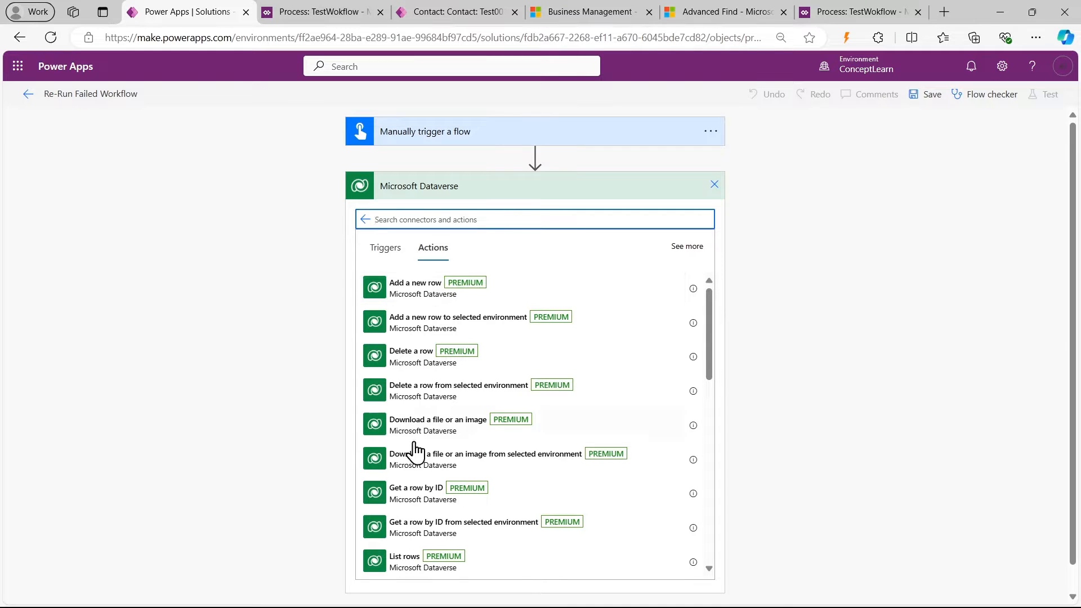
pyautogui.click(409, 563)
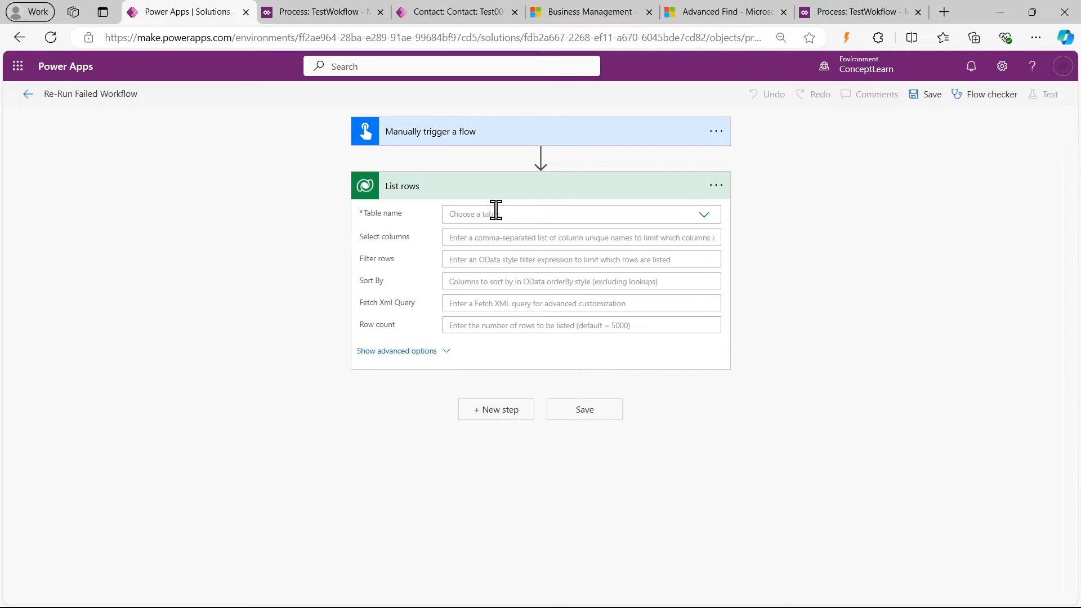
pyautogui.click(496, 214)
pyautogui.write('syste')
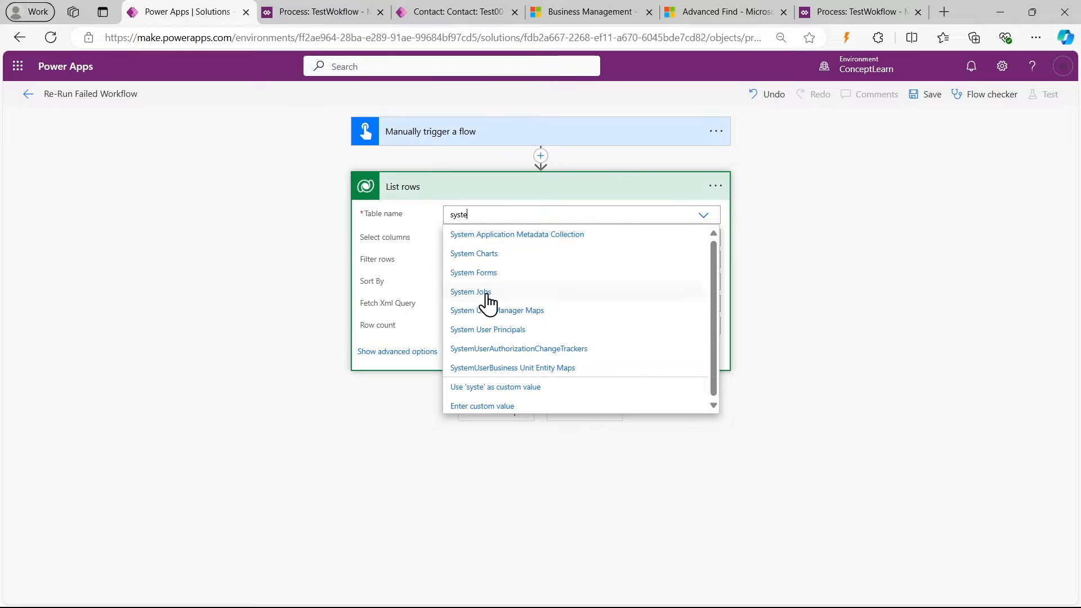
pyautogui.click(484, 293)
pyautogui.click(464, 301)
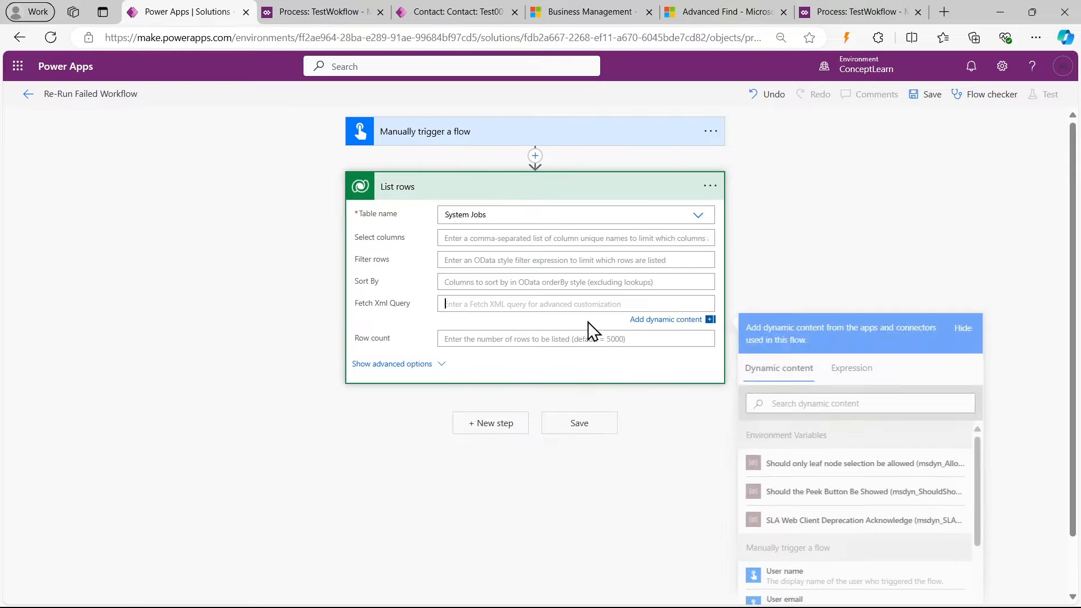
# Download the Fetch XML of the System Jobs query from Advanced Find as FetchXML in Documents, replacing the existing file
pyautogui.click(852, 11)
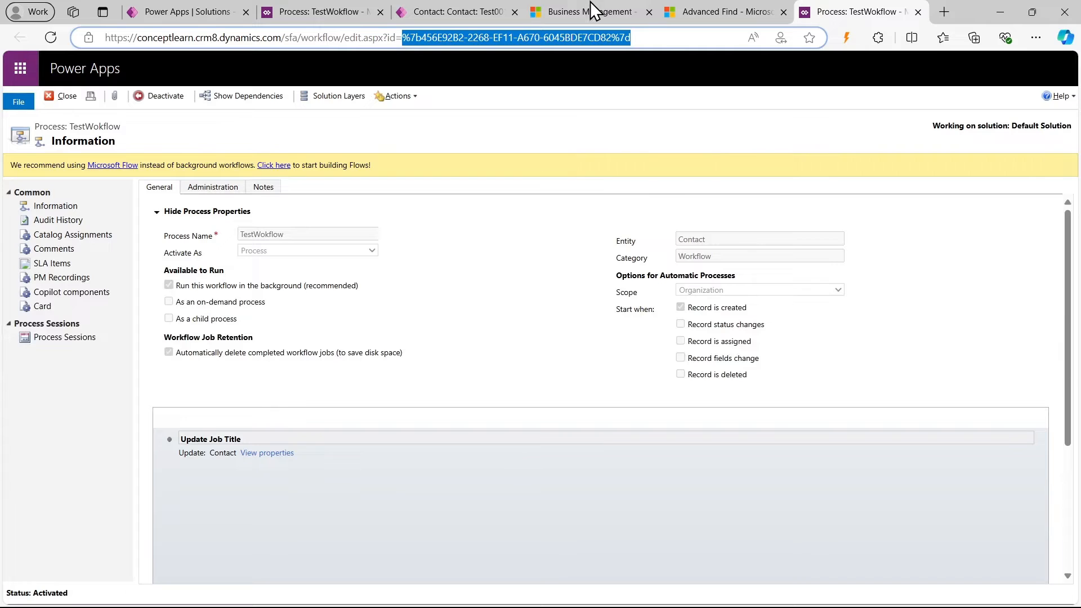
pyautogui.click(675, 12)
pyautogui.click(84, 74)
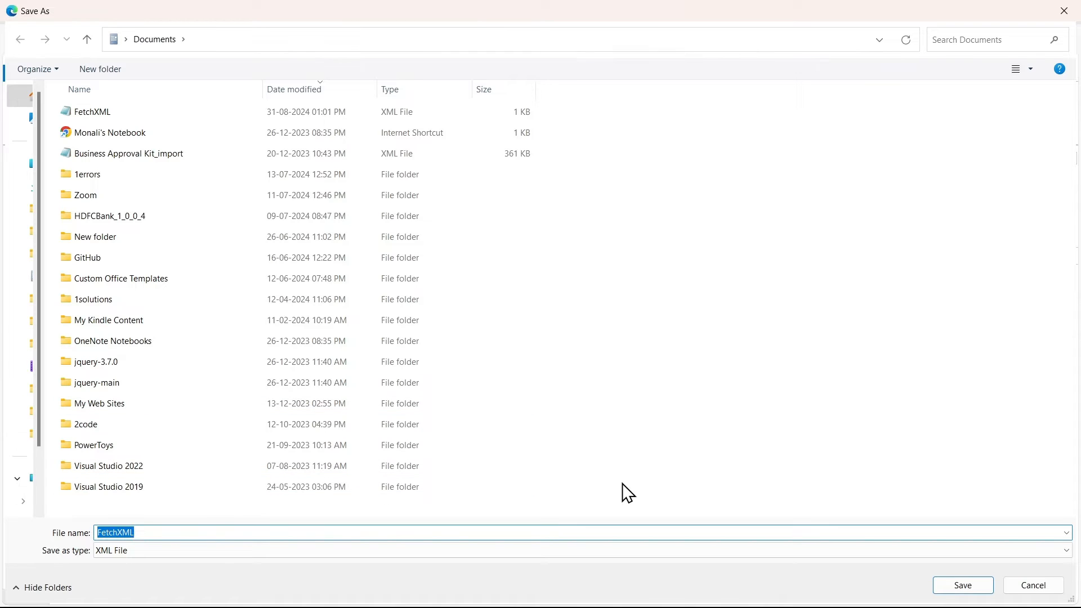
pyautogui.click(939, 586)
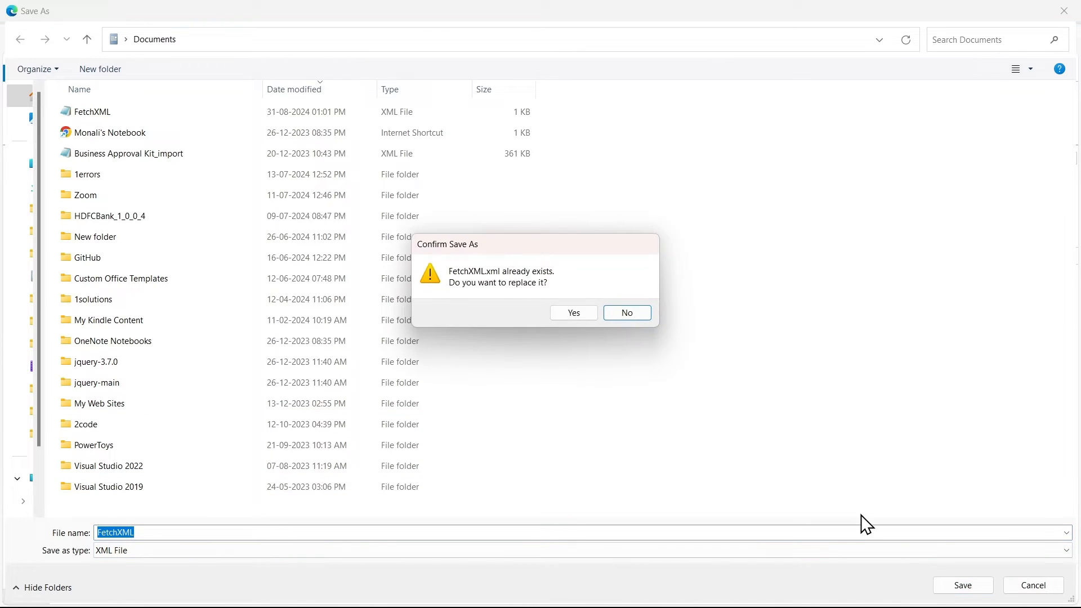
pyautogui.click(573, 313)
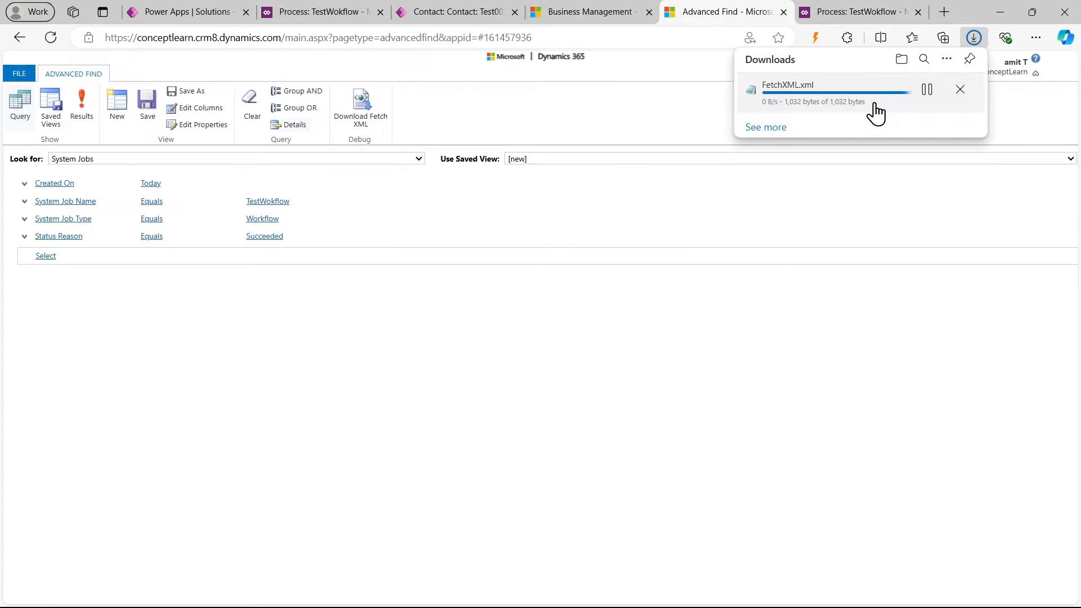
# Open the downloaded FetchXML file in Notepad and copy its whole query into the List rows action's Fetch Xml Query
pyautogui.click(775, 97)
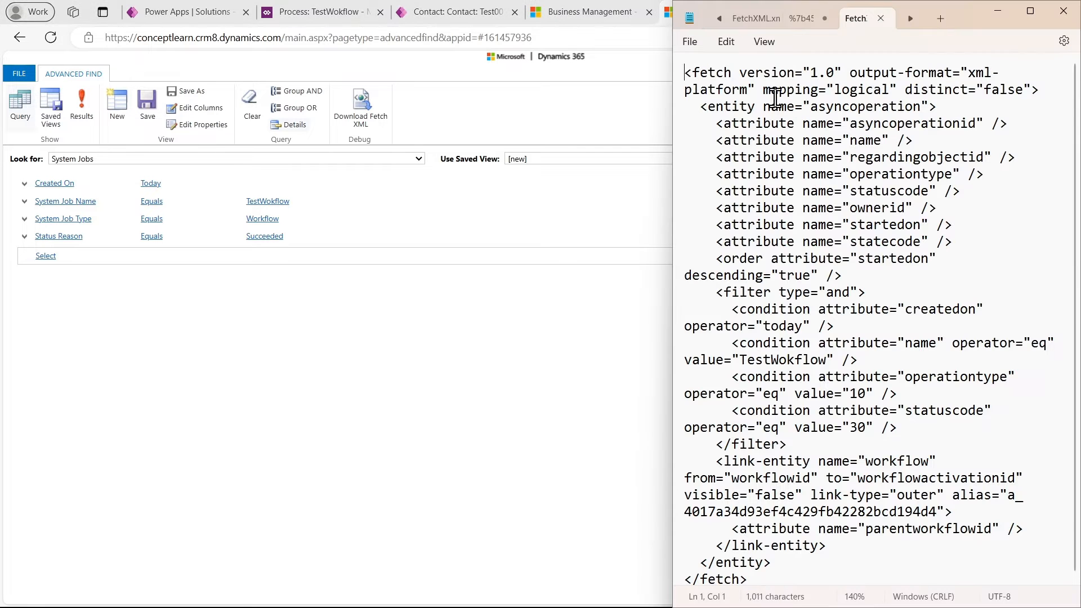
pyautogui.hotkey('ctrl', 'a')
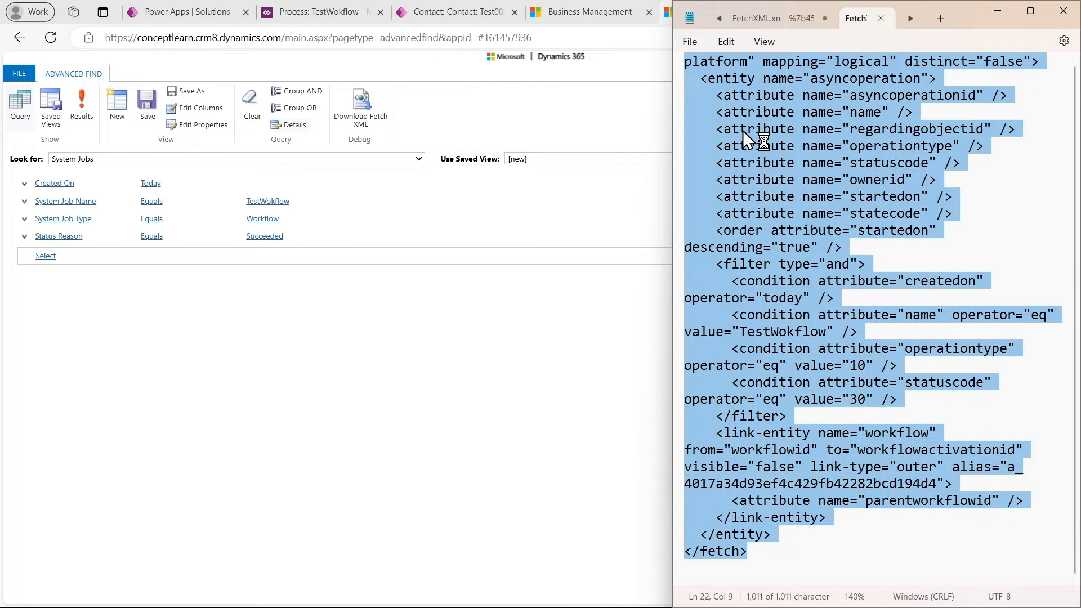
pyautogui.click(997, 11)
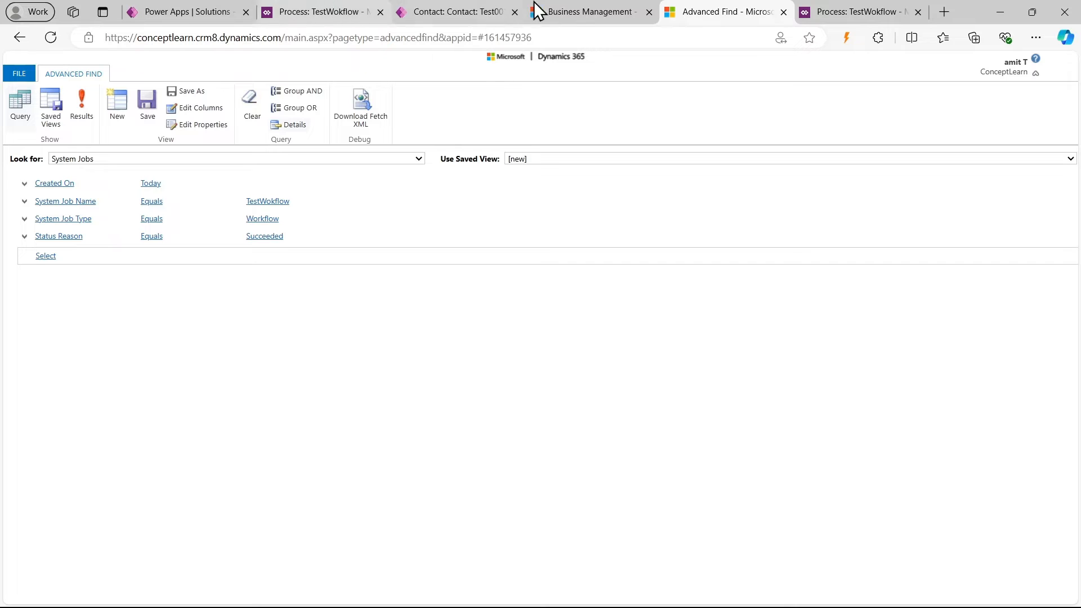
pyautogui.moveTo(559, 2)
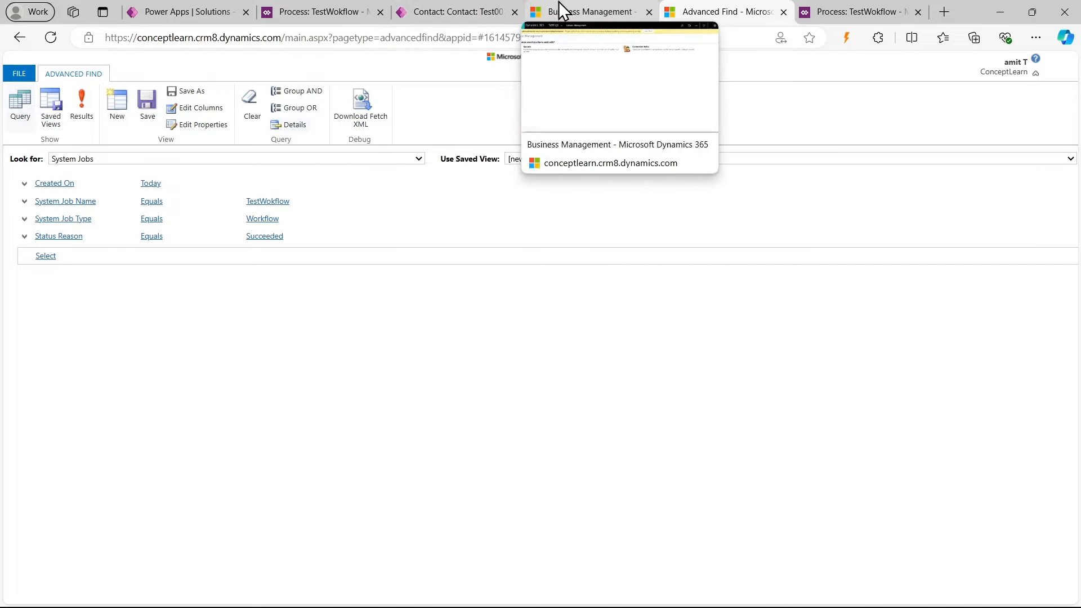
pyautogui.click(219, 9)
pyautogui.hotkey('ctrl', 'v')
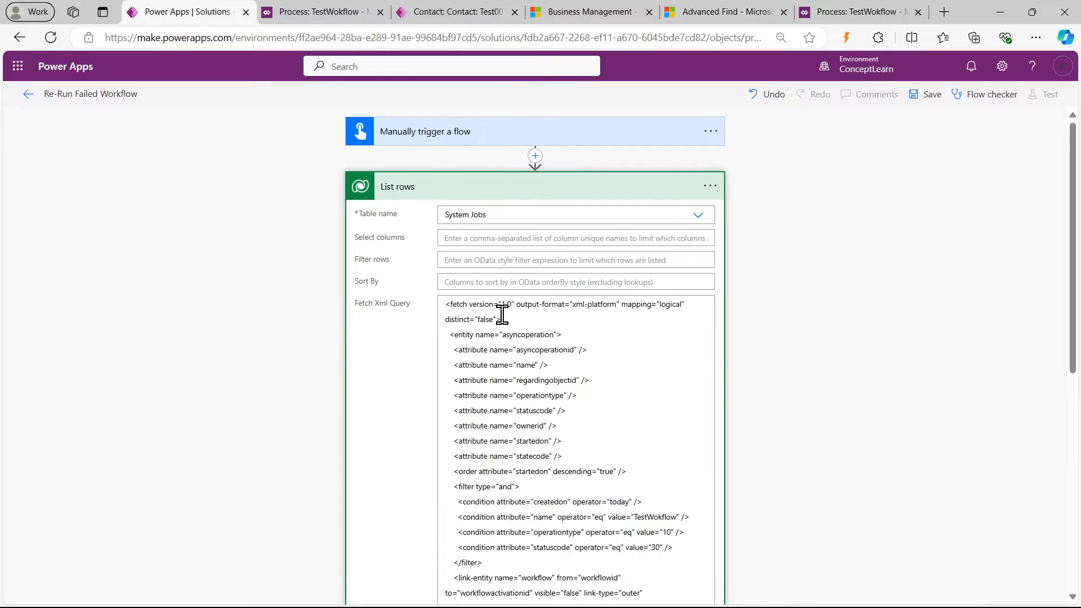
# Save the Re-Run Failed Workflow flow and run a manual test of it
pyautogui.click(928, 95)
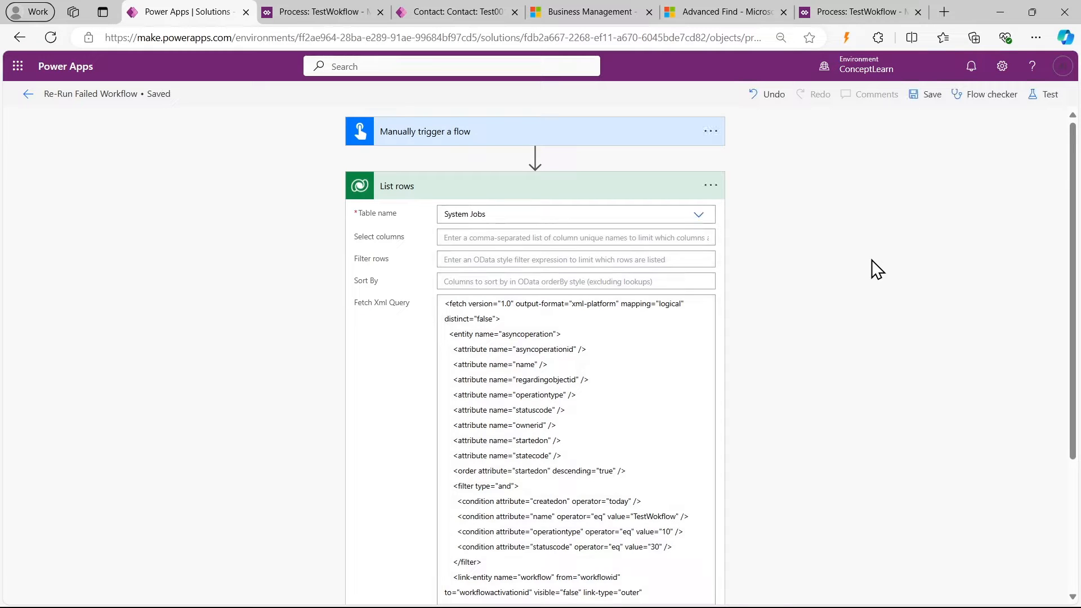
pyautogui.click(1048, 104)
pyautogui.click(841, 125)
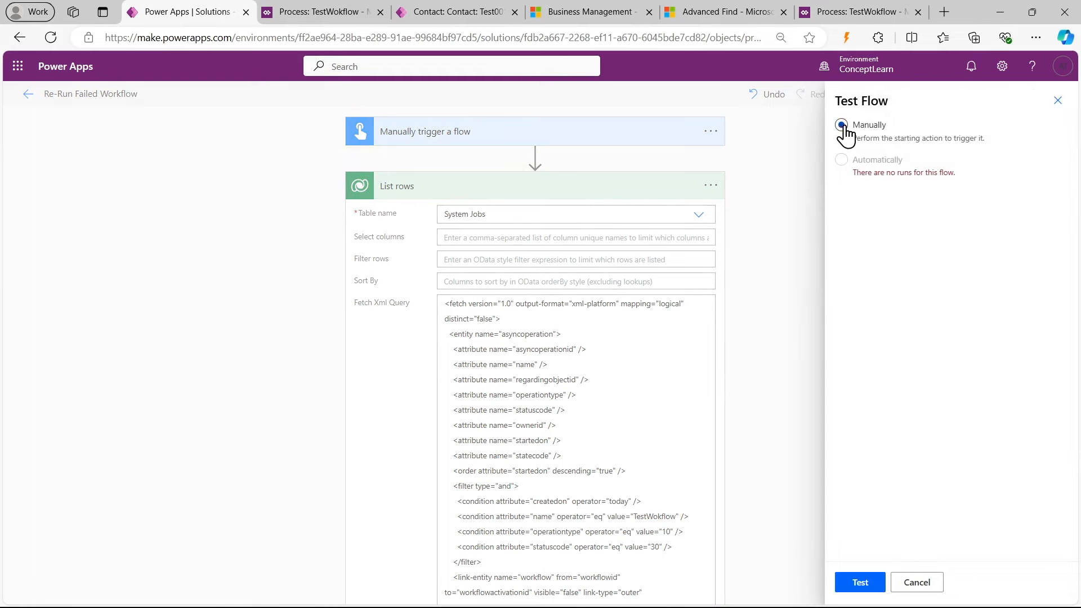
pyautogui.click(858, 582)
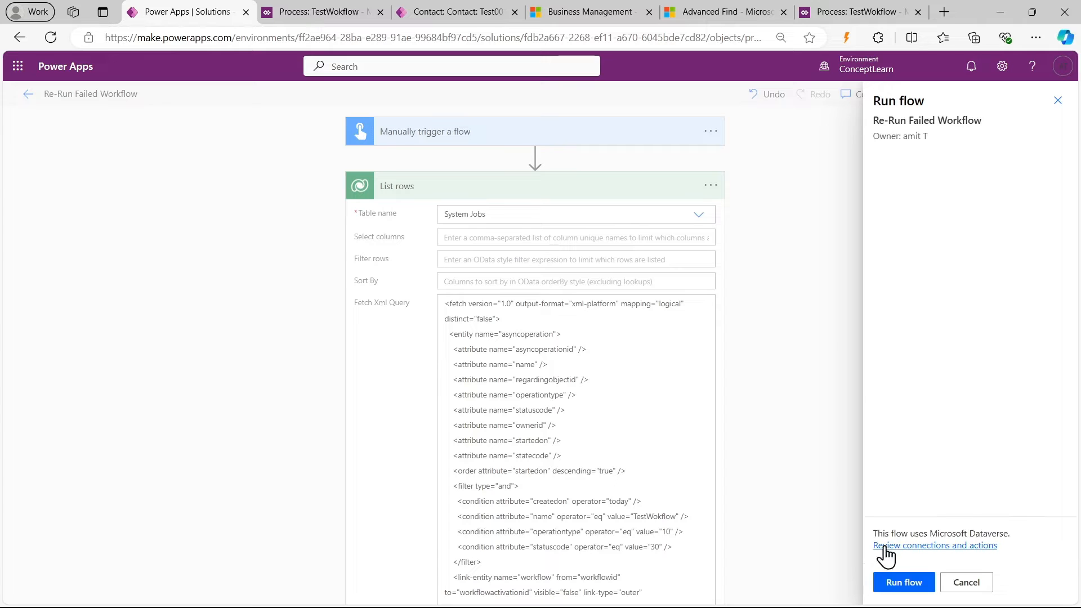
pyautogui.click(898, 585)
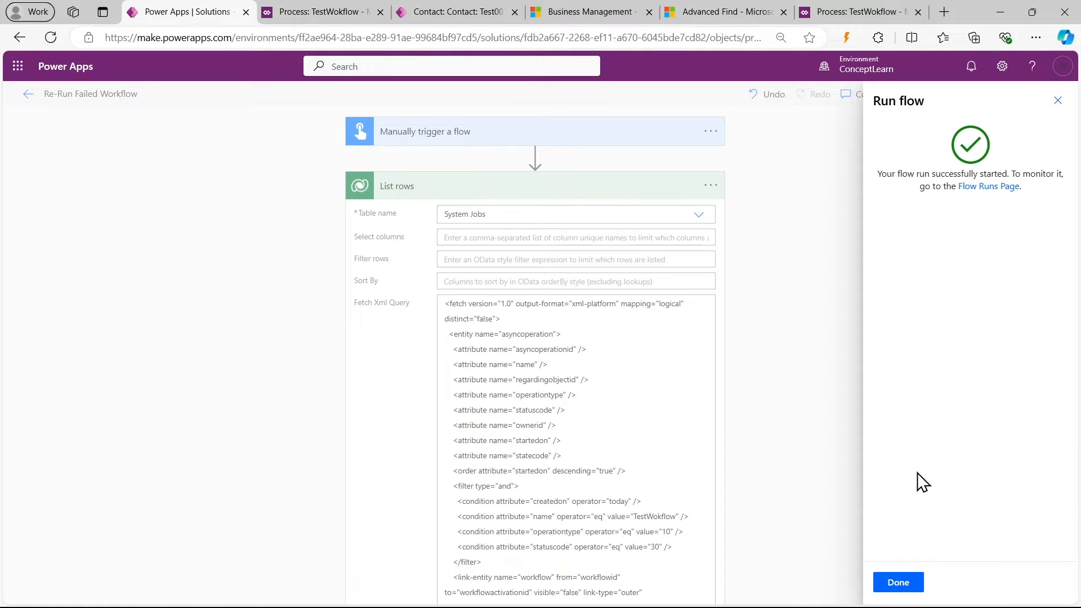
pyautogui.click(895, 582)
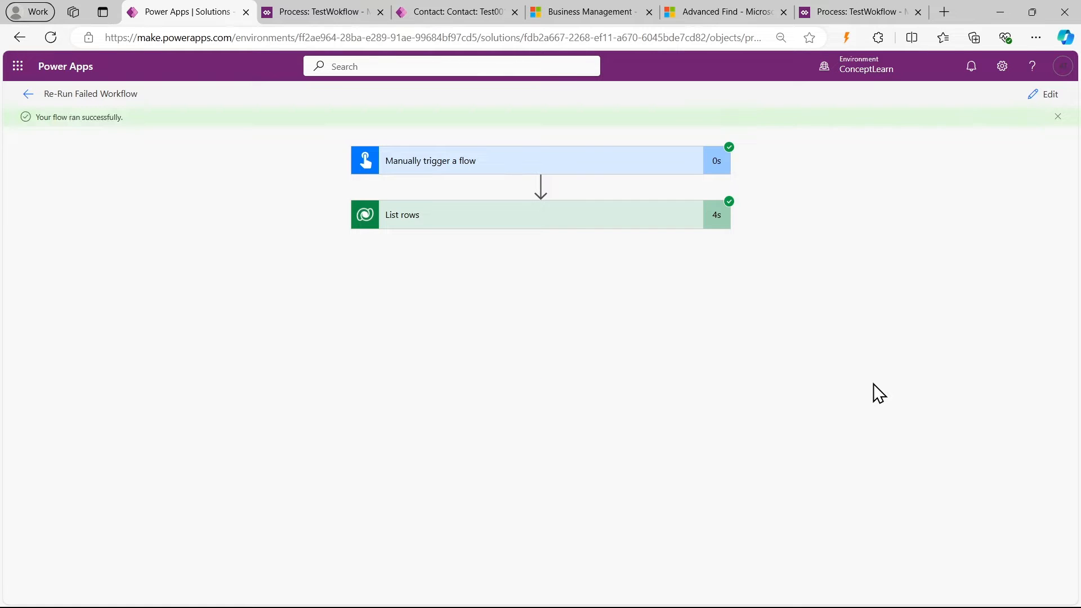
# Examine the inputs and outputs of the List rows action in the test run, and return to editing the flow
pyautogui.click(659, 201)
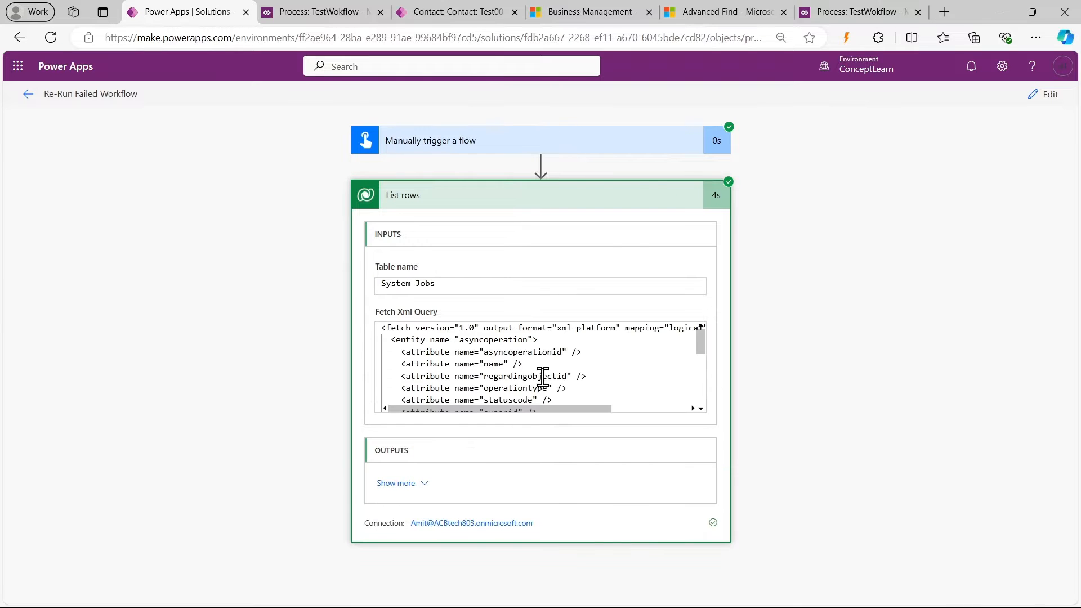
pyautogui.click(423, 484)
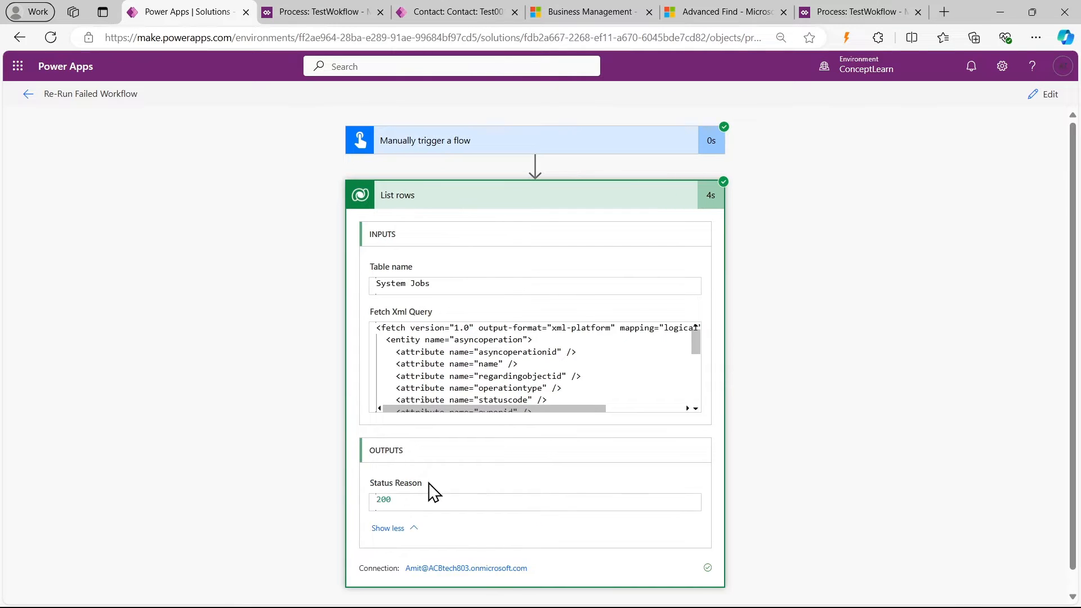
pyautogui.scroll(-1, 545, 495)
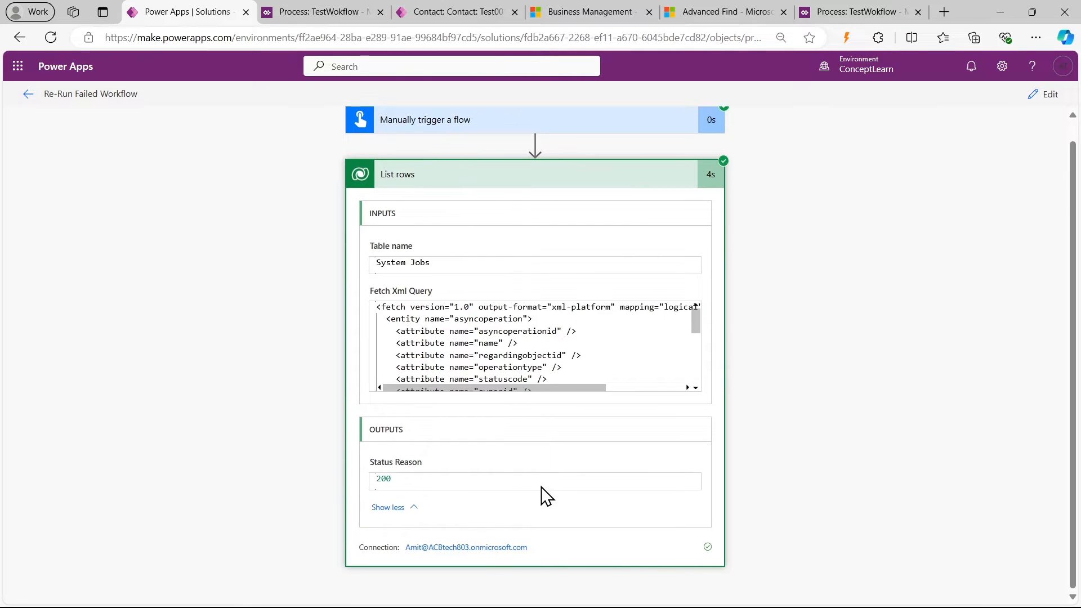
pyautogui.click(563, 183)
pyautogui.click(1050, 110)
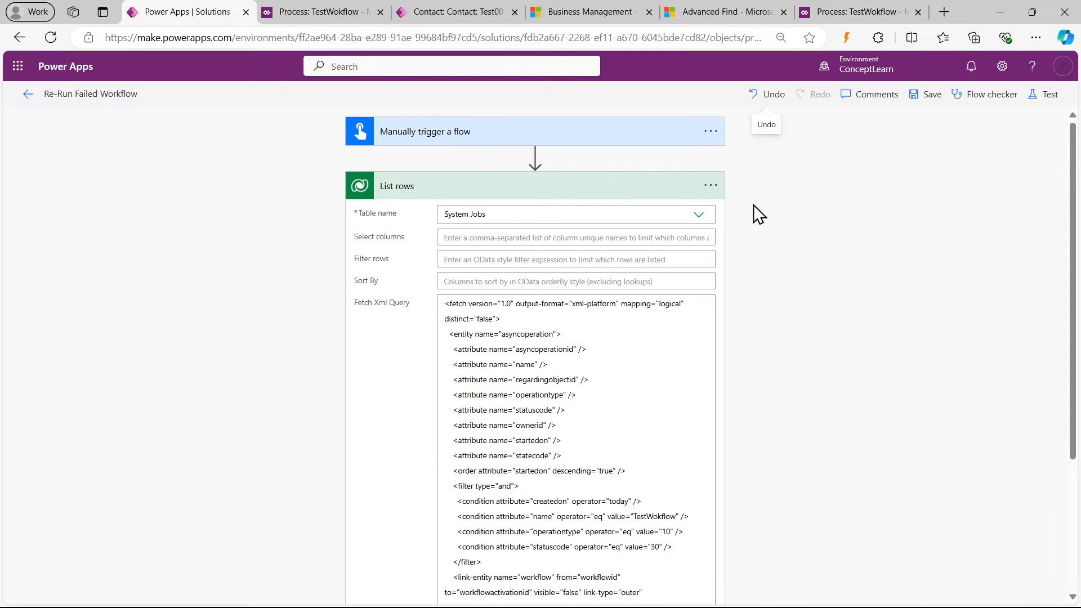
# Add an Initialize variable action after List rows
pyautogui.click(589, 194)
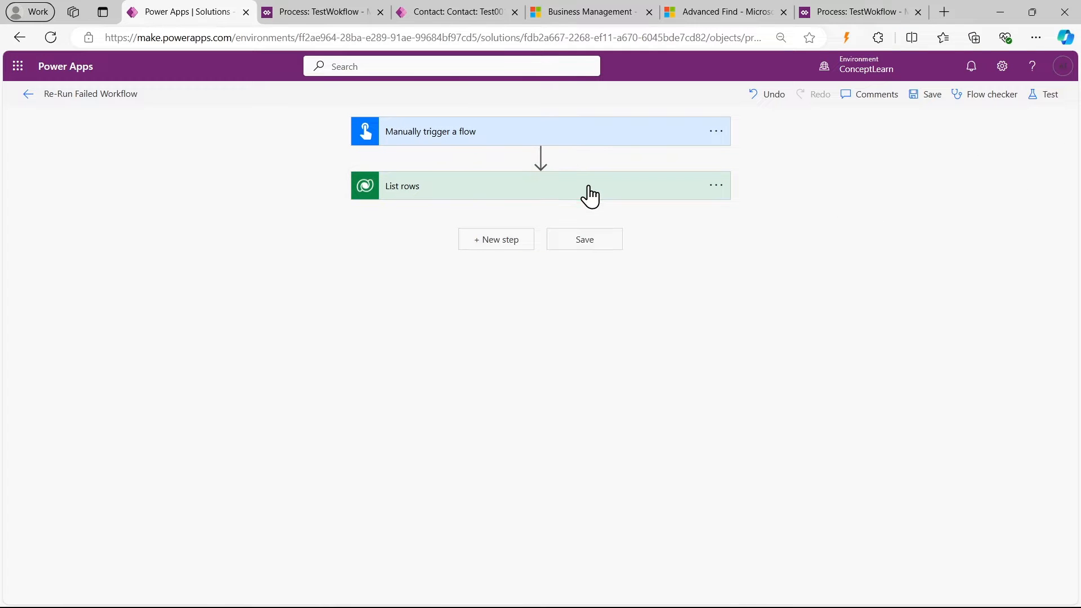
pyautogui.click(484, 247)
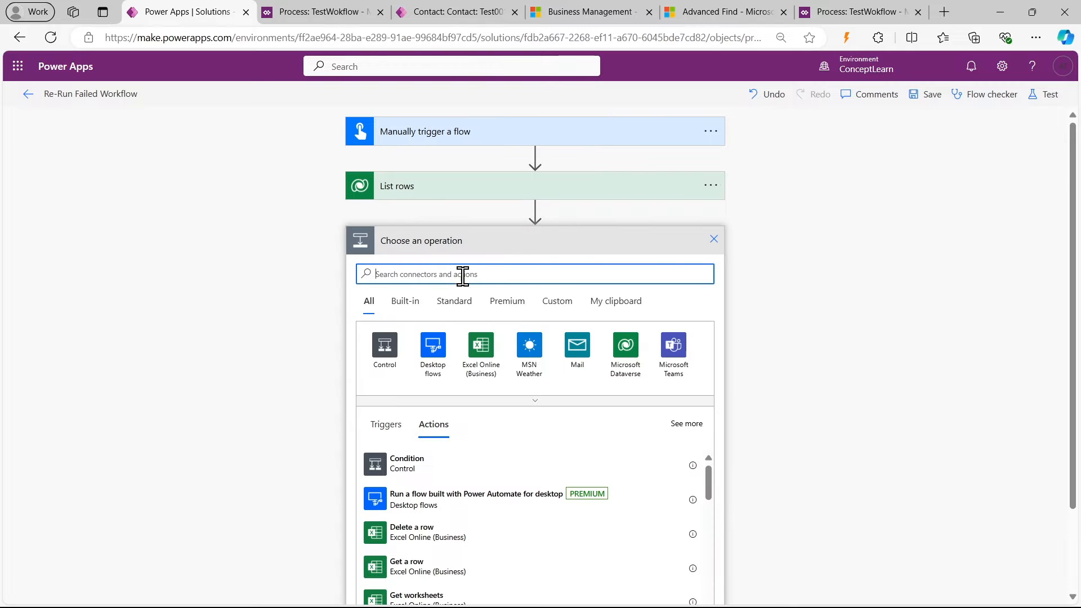
pyautogui.write('varia')
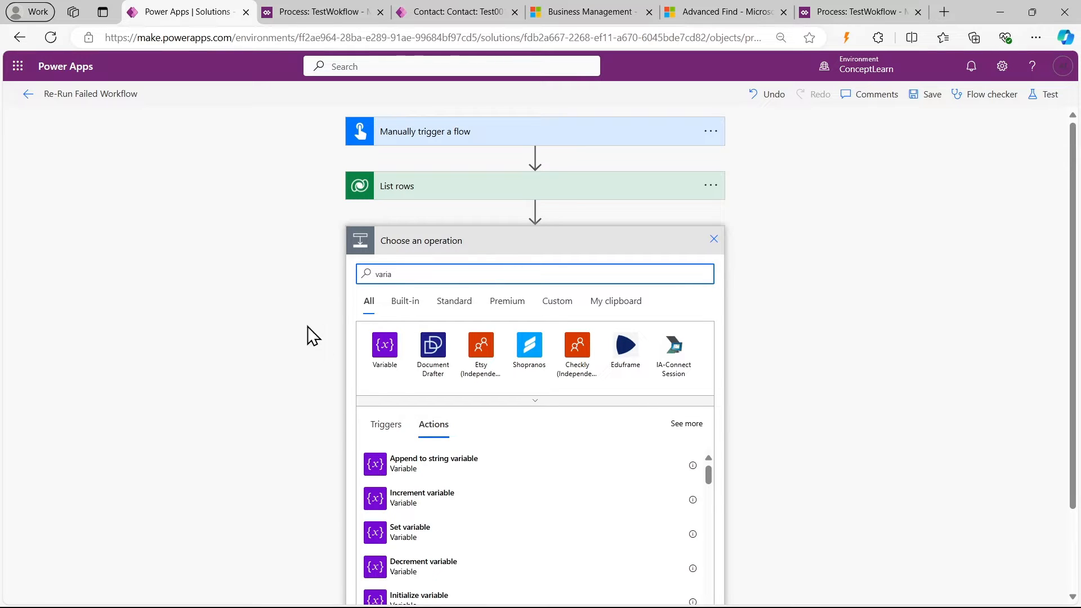
pyautogui.click(394, 349)
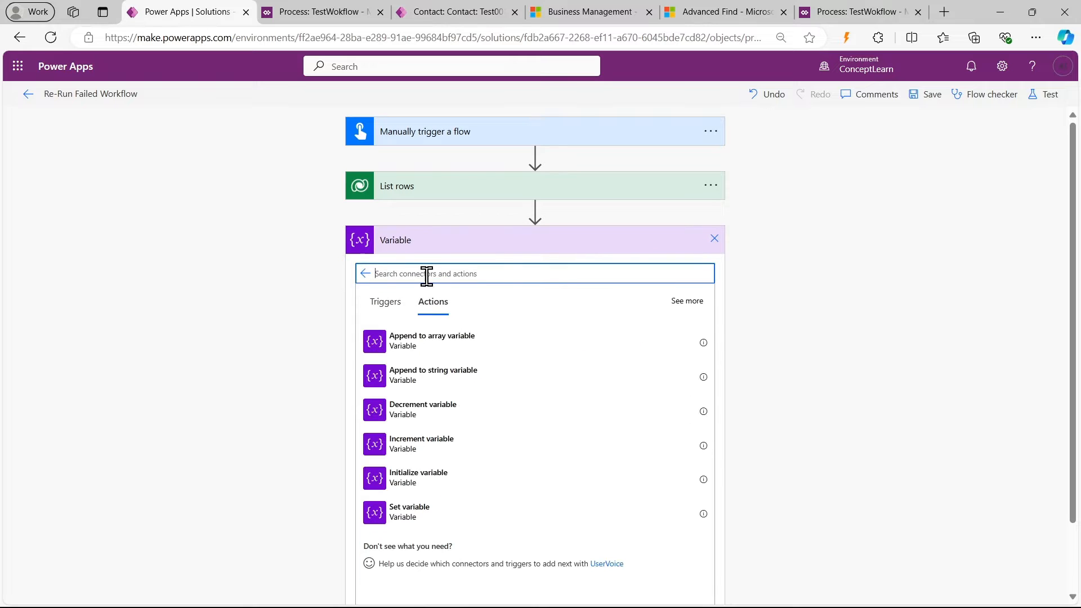
pyautogui.click(413, 487)
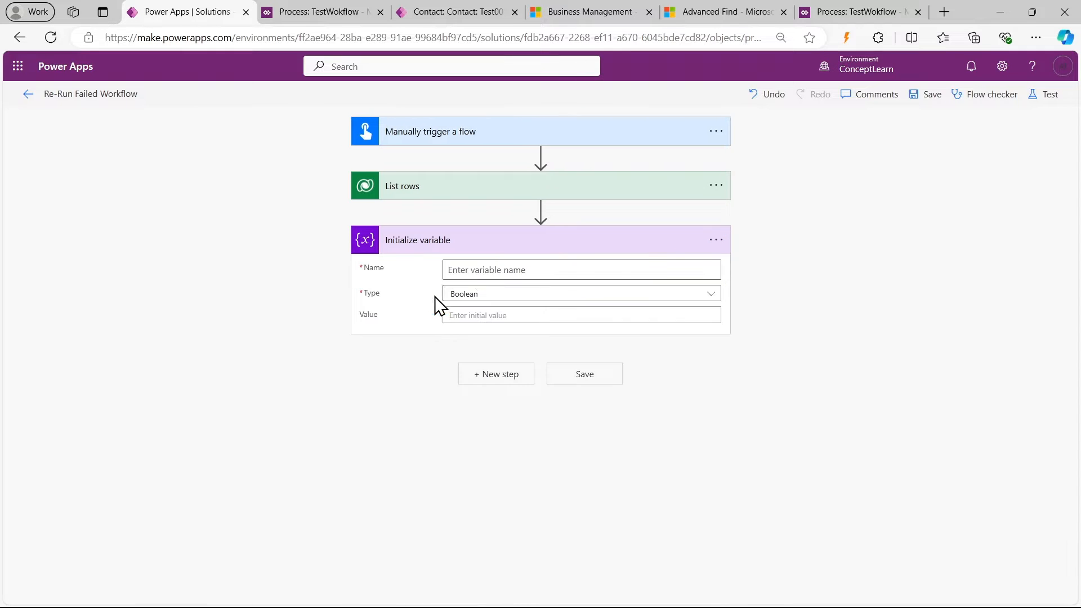
# Name the new variable WorkflowID and choose its data type
pyautogui.click(492, 270)
pyautogui.write('Wo')
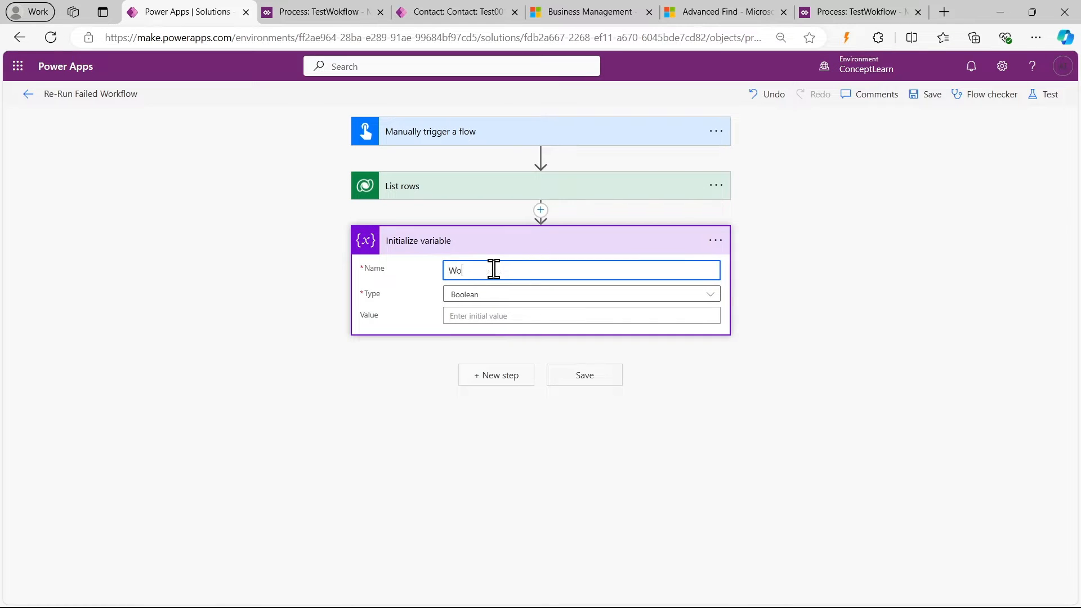
pyautogui.write('rkflowID')
pyautogui.click(554, 295)
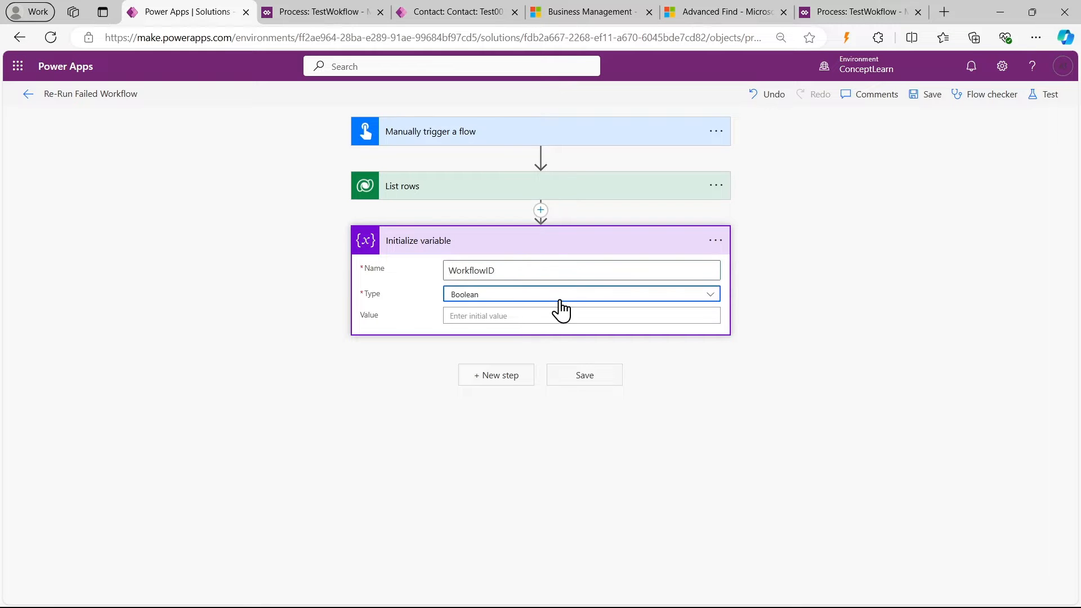
pyautogui.click(462, 382)
# Rename the Initialize variable action to WorkflowID
pyautogui.click(518, 243)
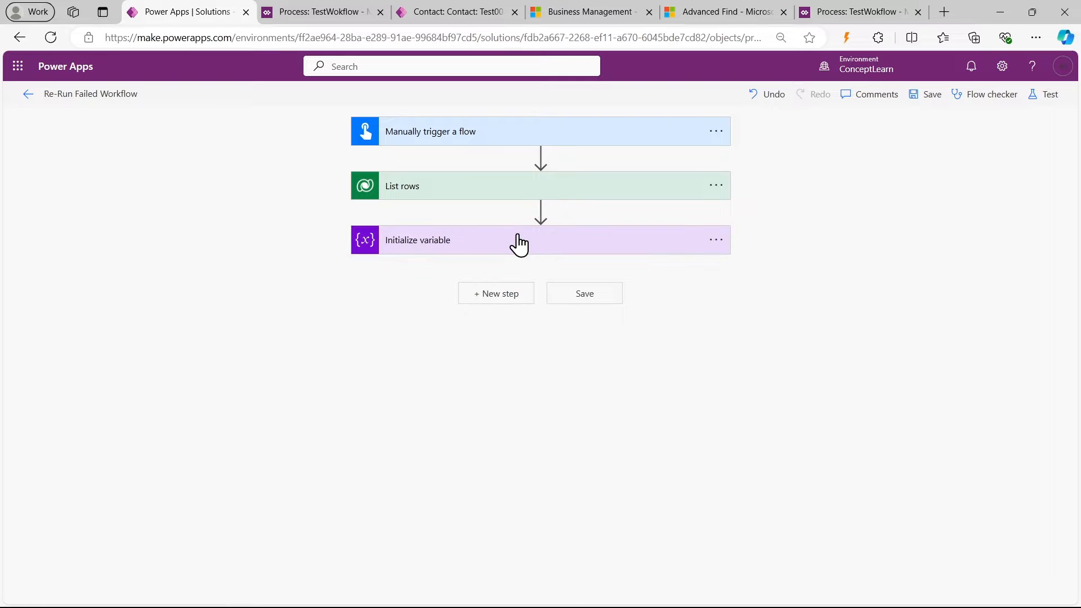
pyautogui.click(722, 241)
pyautogui.click(742, 286)
pyautogui.write('Wor')
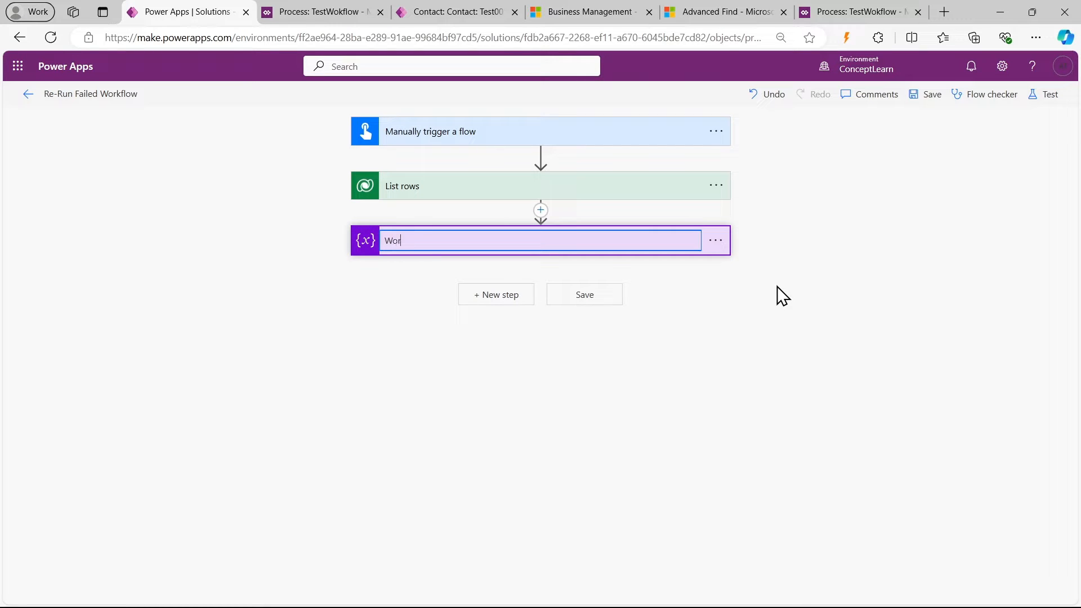
pyautogui.write('kflowID')
# Search the operations for http and add the premium HTTP action after the WorkflowID action
pyautogui.click(483, 304)
pyautogui.click(462, 322)
pyautogui.write('http')
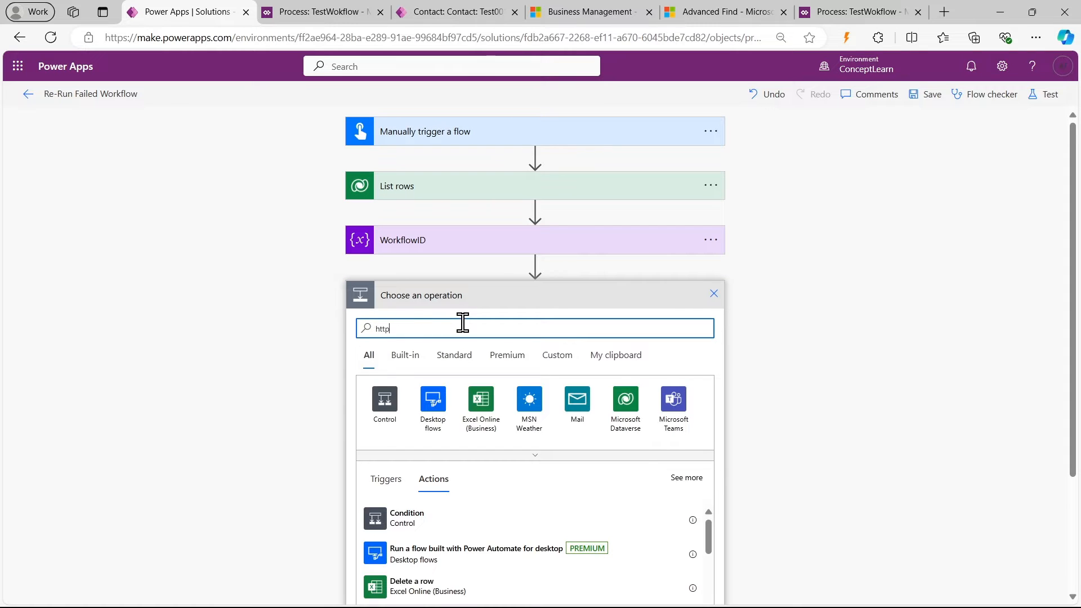
pyautogui.click(578, 422)
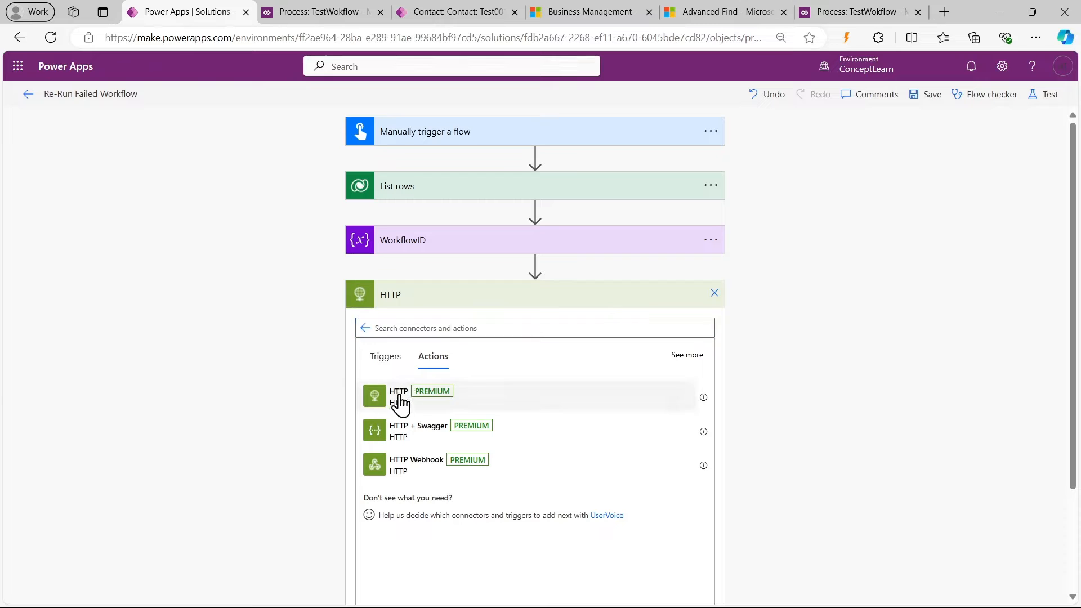
pyautogui.click(569, 403)
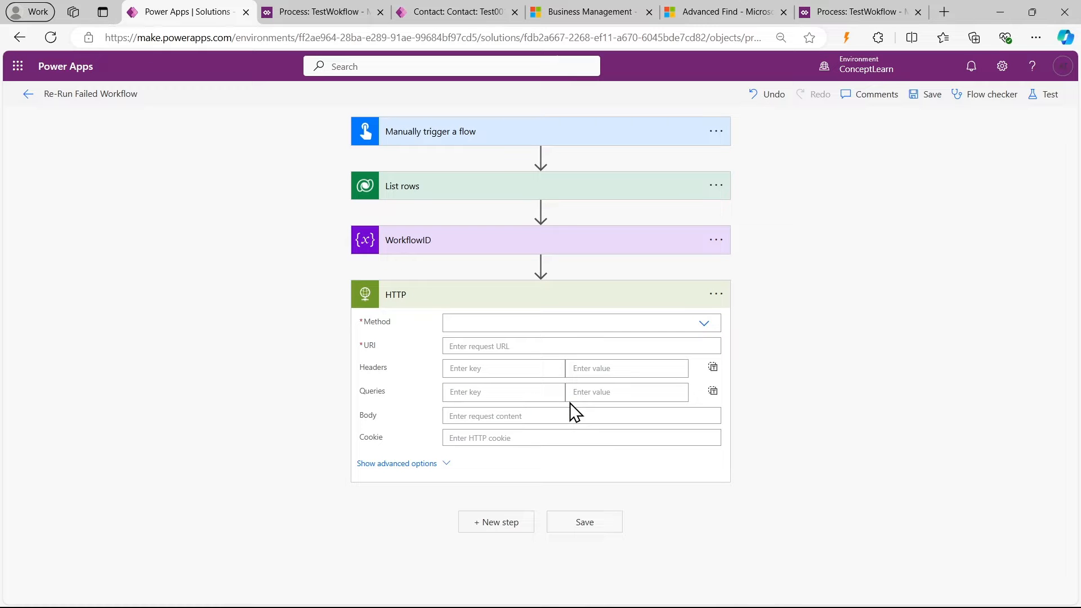
# Set the HTTP action's method to POST
pyautogui.click(703, 330)
pyautogui.click(462, 382)
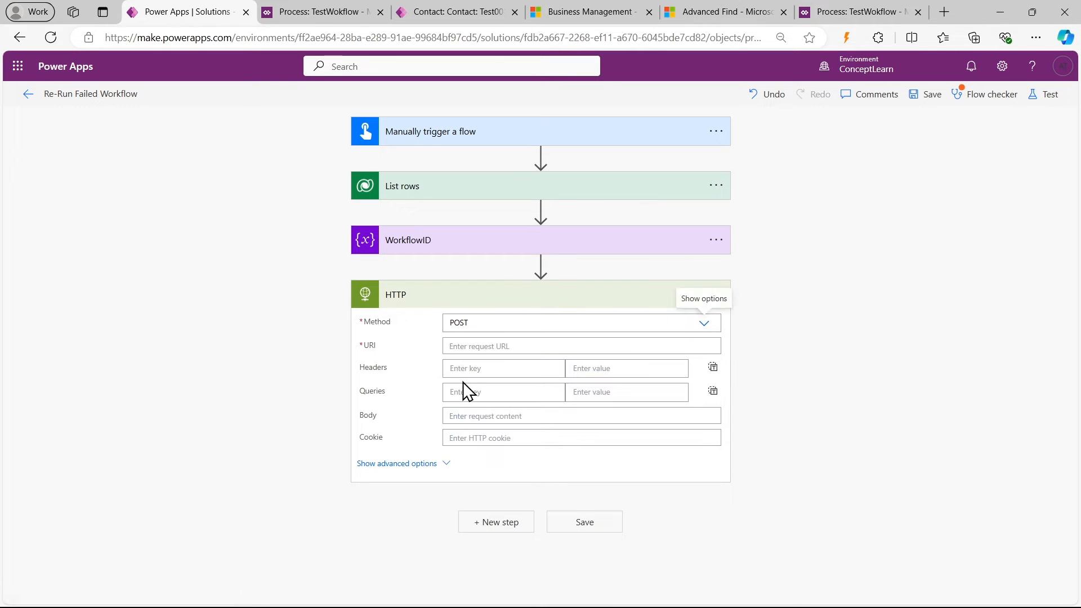
pyautogui.click(484, 346)
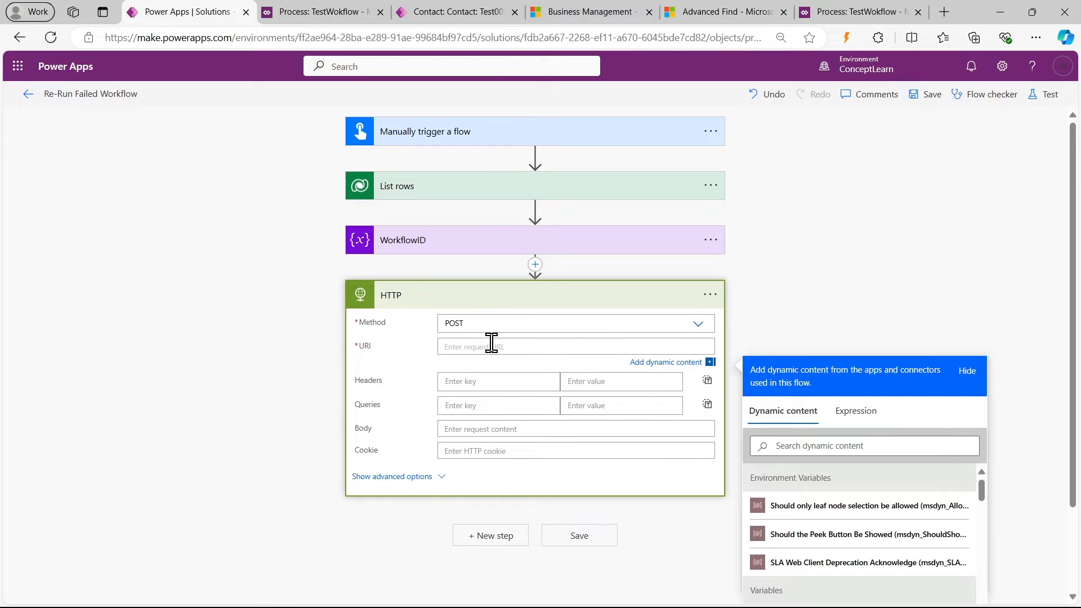
# Switch to Notepad, paste the request notes with URL, headers and JSON body, and copy the workflow URL up to "ExecuteWorkf"
pyautogui.hotkey('alt', 'Tab')
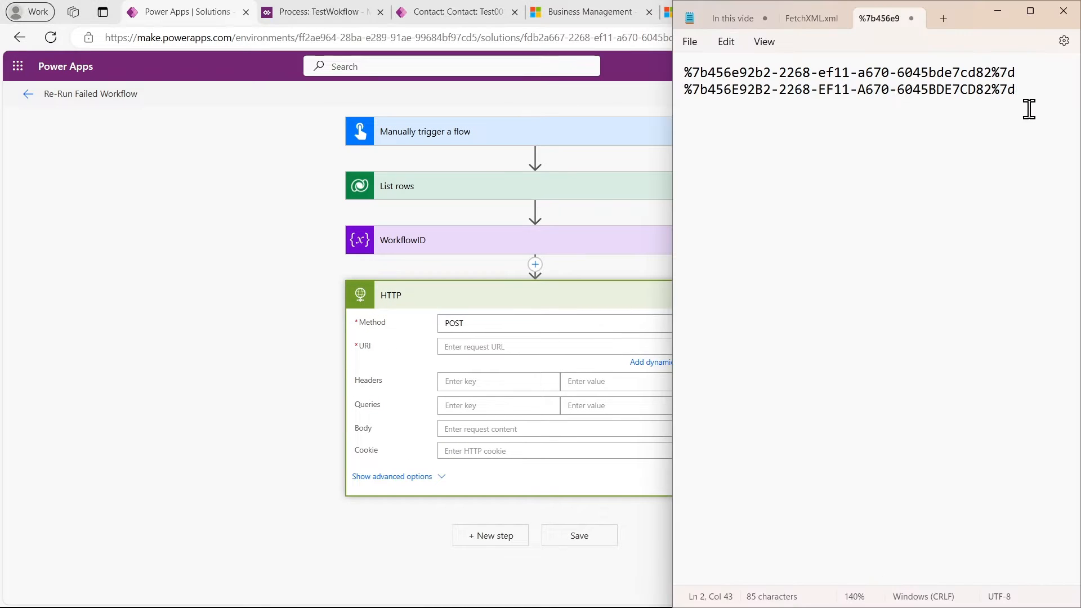
pyautogui.write('plaintext Copy code https://org07a9e124.crm.dynamics.com/api/data/v9.0/workflows(b8AF04D05-6967-EF11-BFE2-6045BD07FA19)/Microsoft.Dynamics.CRM.ExecuteWorkflow Headers:  Content-Type: application/json OData-MaxVersion: 4.0 OData-Version: 4.0 Accept: application/json Body: You need to provide the GUID of the record you want the workflow to run against. The body should be in JSON format:  json Copy code {   "EntityId": "RECORD_GUID" } Re')
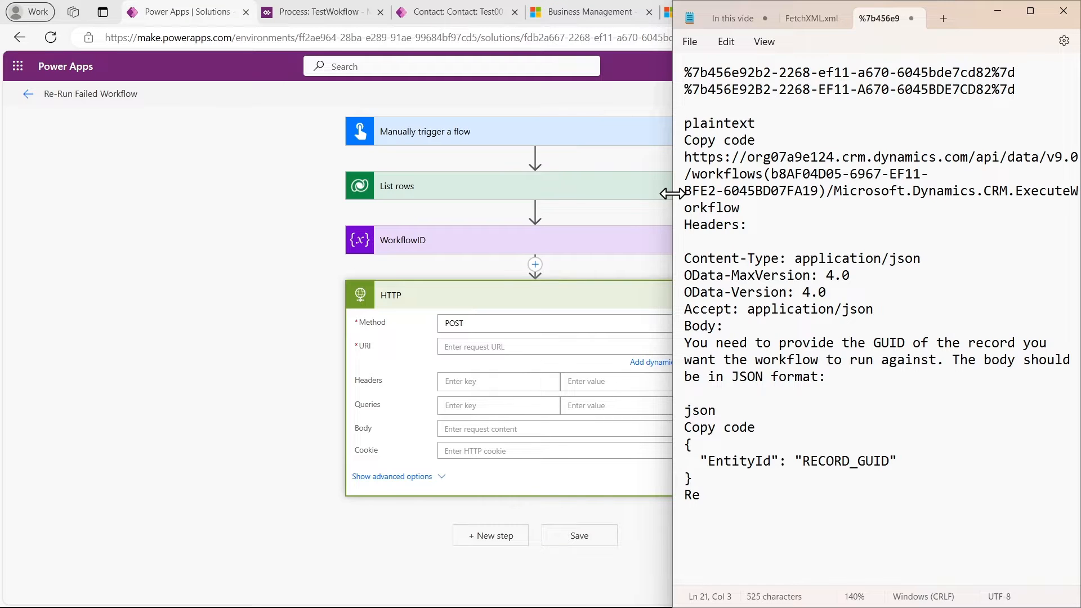
pyautogui.moveTo(673, 191); pyautogui.dragTo(649, 207)
pyautogui.hotkey('ctrl', 'c')
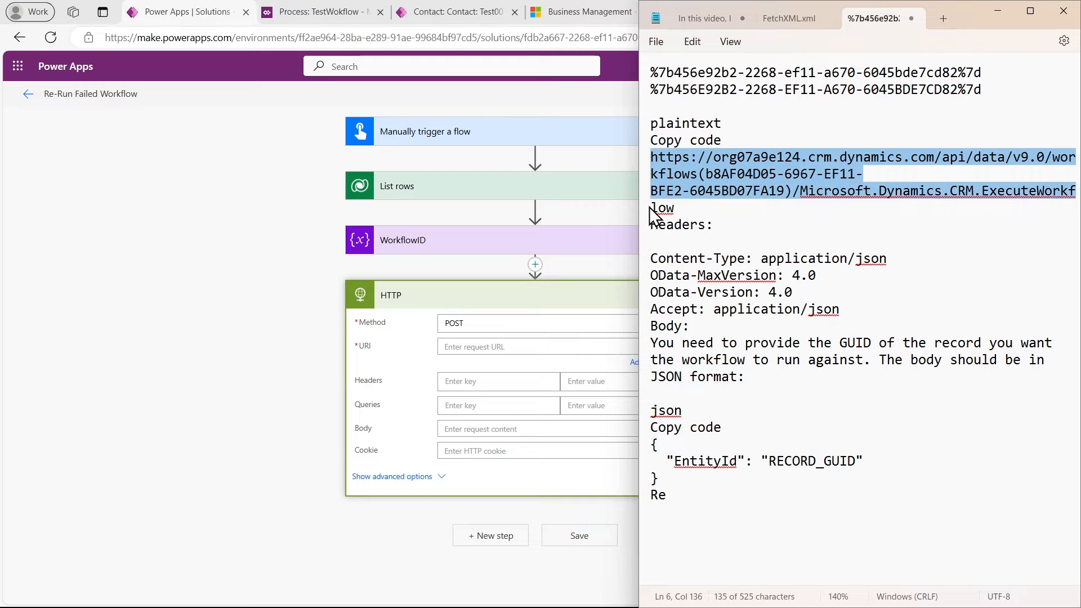
# Enter the copied workflows(...)/Microsoft.Dynamics.CRM.ExecuteWorkf URL as the HTTP action's URI in the flow
pyautogui.click(457, 348)
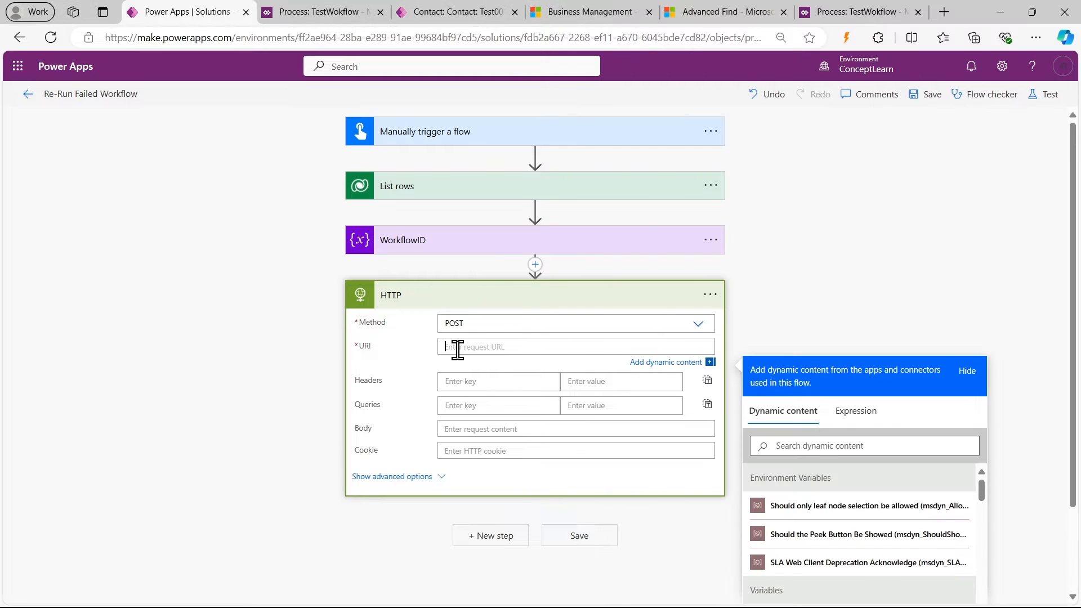
pyautogui.hotkey('ctrl', 'v')
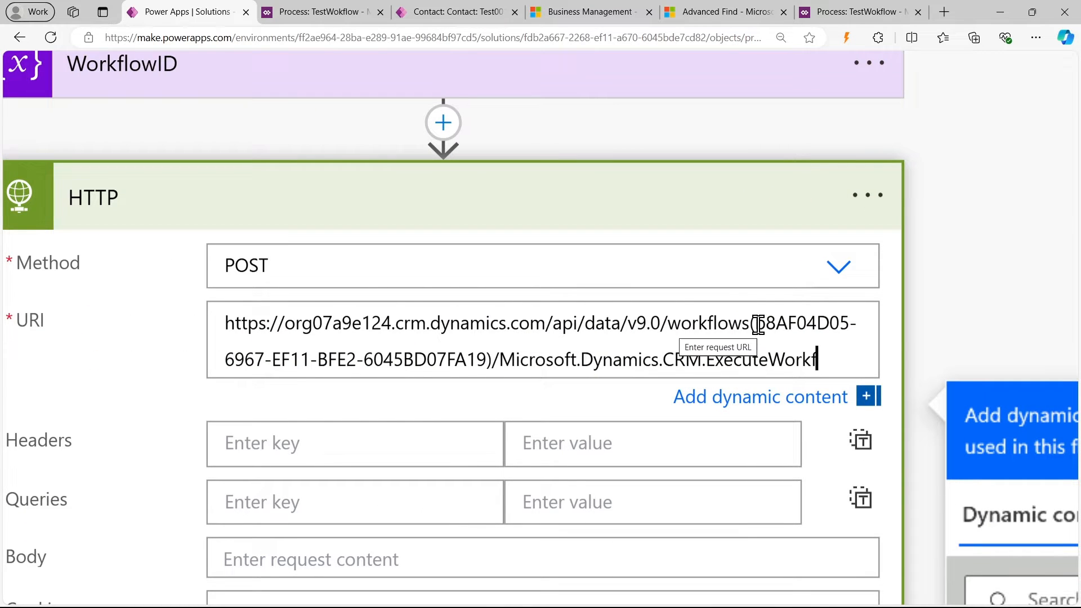
pyautogui.moveTo(755, 323); pyautogui.dragTo(486, 360)
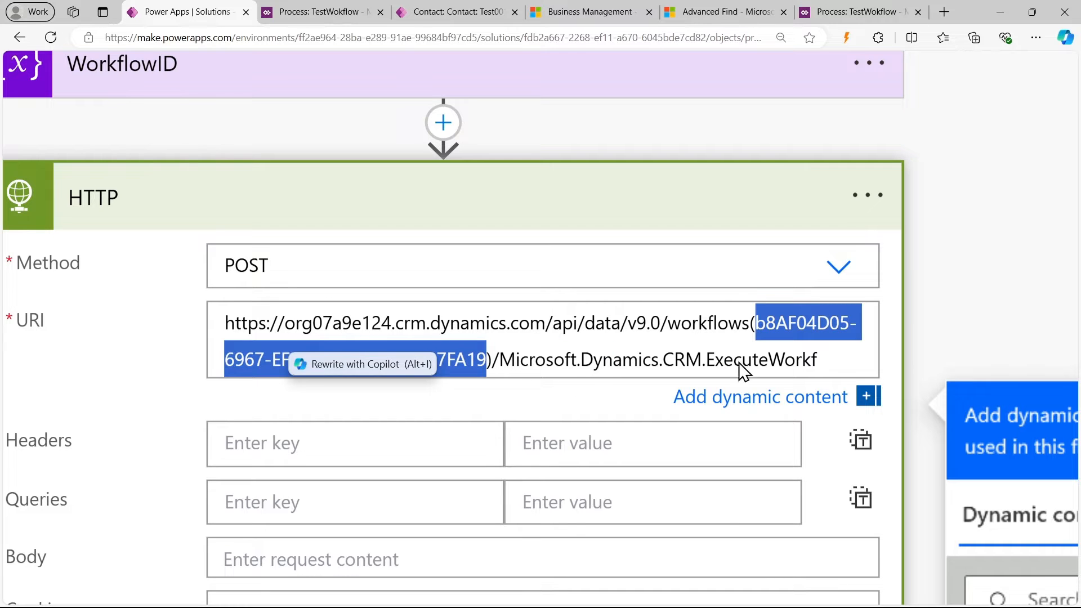
pyautogui.scroll(-5, 835, 363)
pyautogui.click(835, 362)
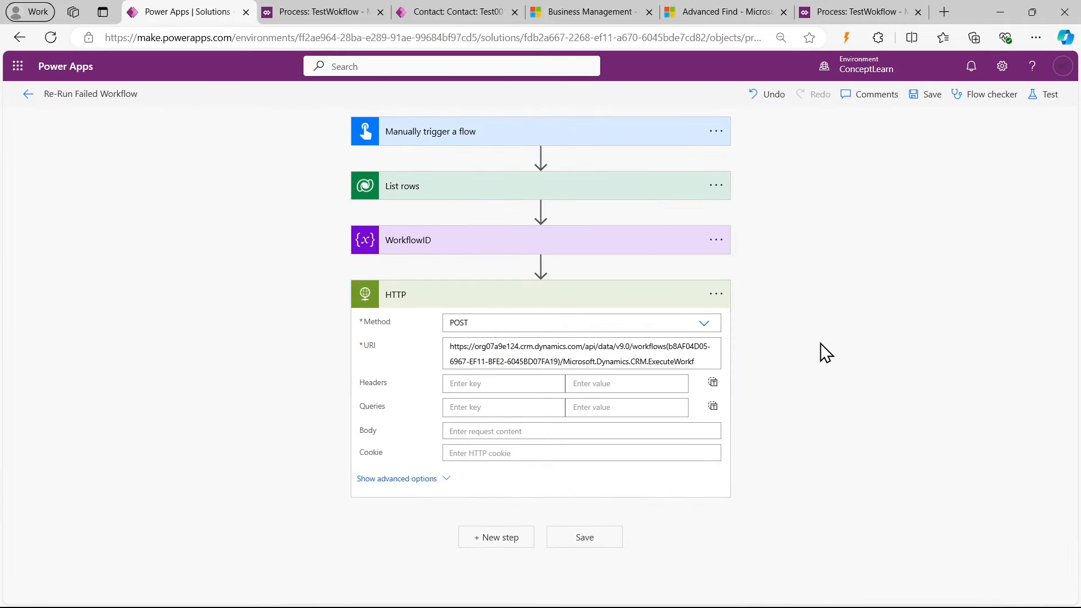
# Add a Content-Type header with value application/json to the HTTP action, copying both from the Notepad notes
pyautogui.click(485, 384)
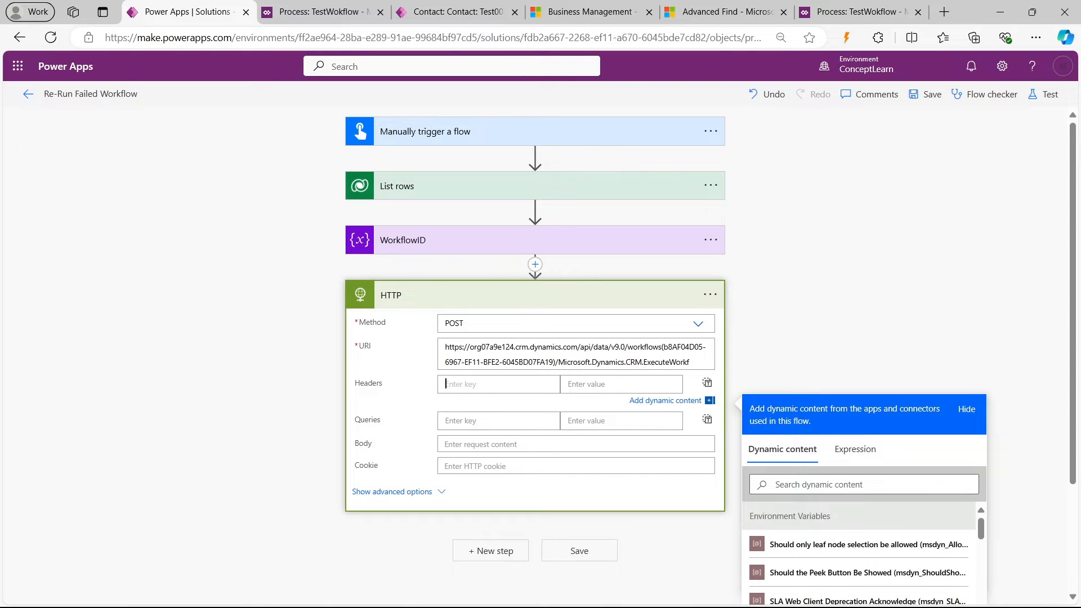
pyautogui.click(533, 527)
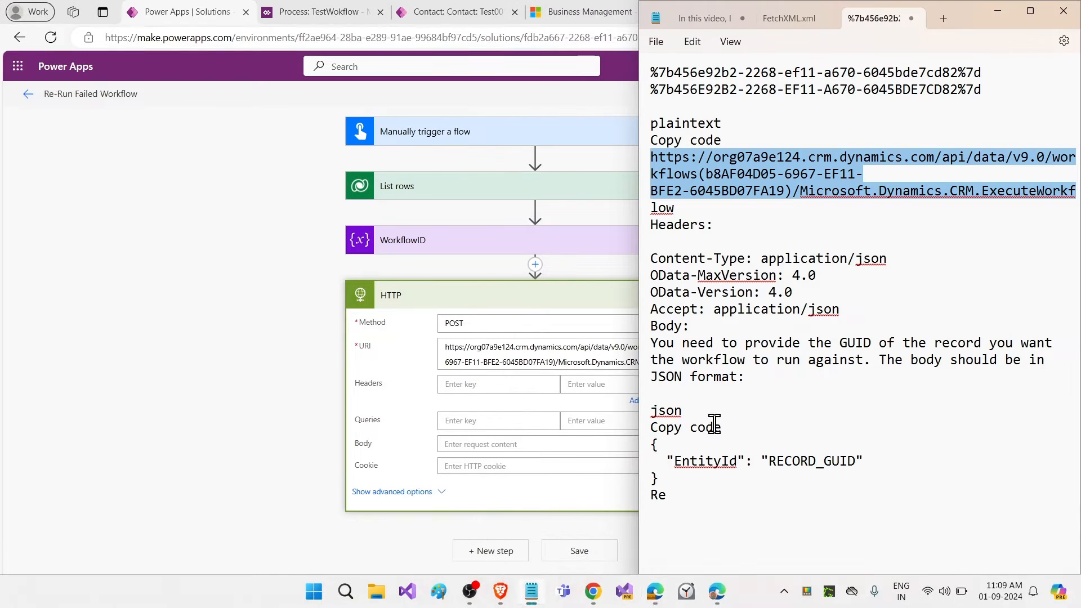
pyautogui.moveTo(653, 259); pyautogui.dragTo(747, 264)
pyautogui.hotkey('ctrl', 'c')
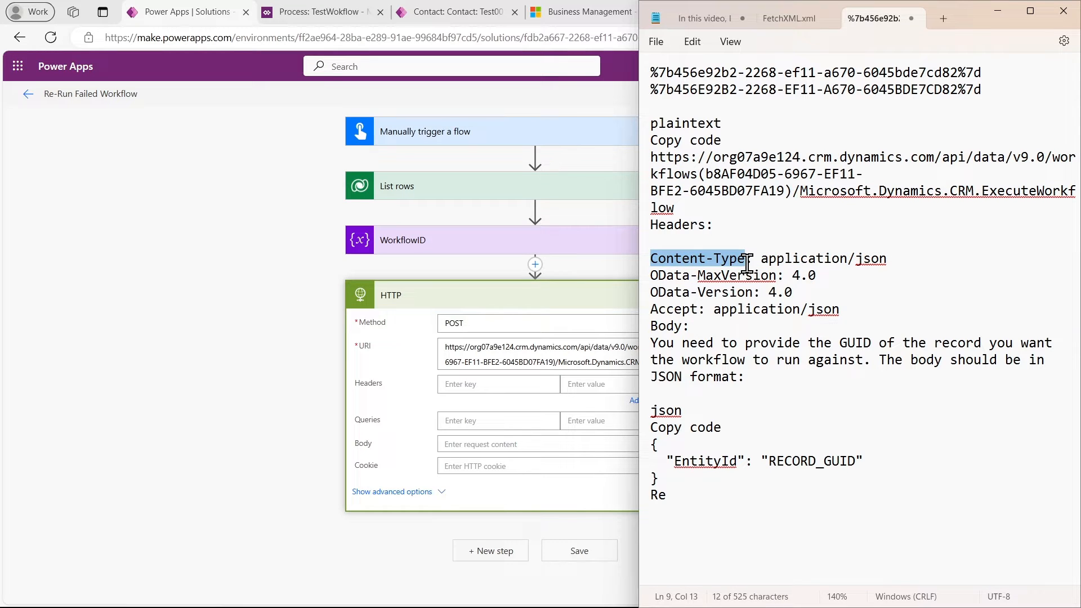
pyautogui.click(495, 384)
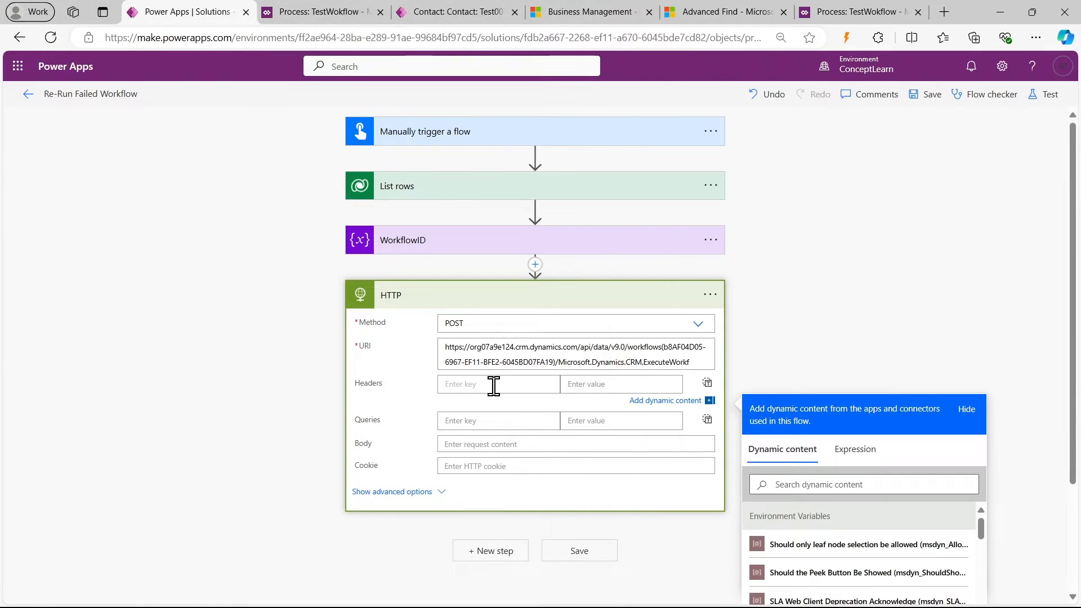
pyautogui.hotkey('ctrl', 'v')
pyautogui.click(617, 388)
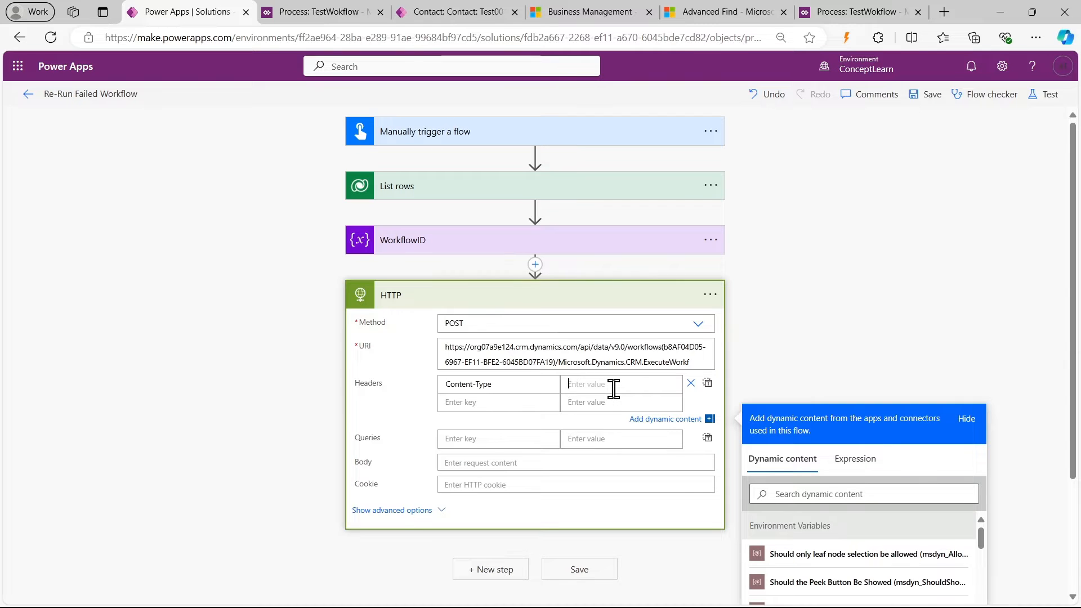
pyautogui.click(531, 591)
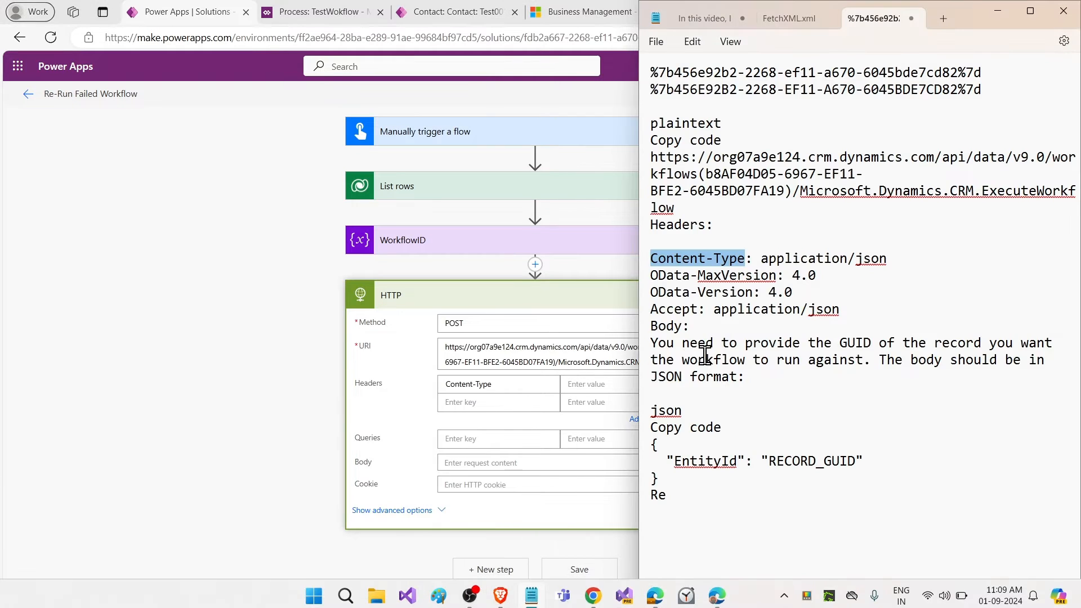
pyautogui.moveTo(761, 259); pyautogui.dragTo(890, 259)
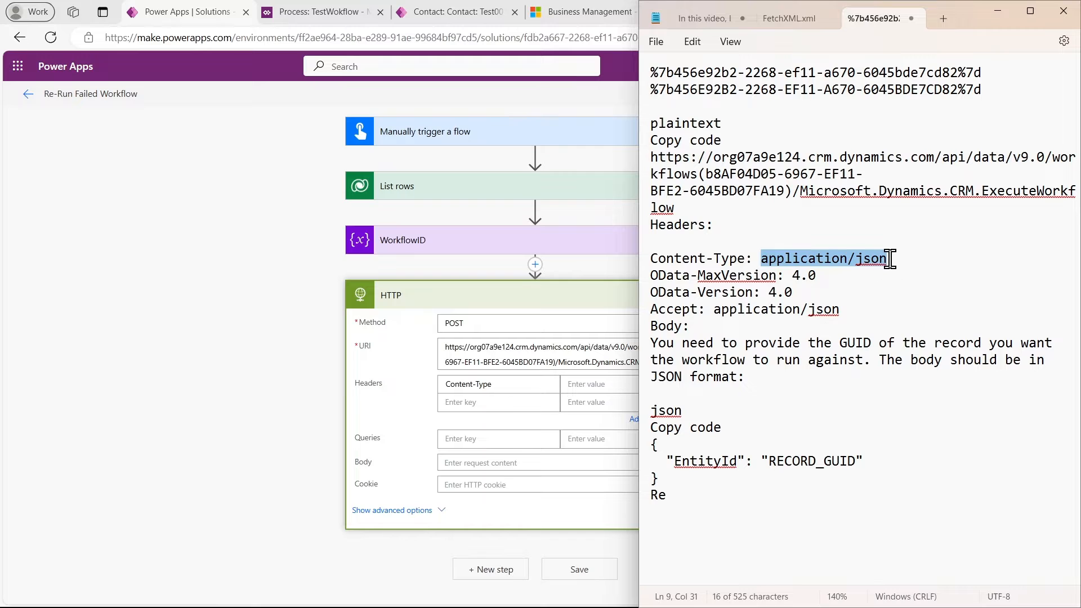
pyautogui.click(609, 382)
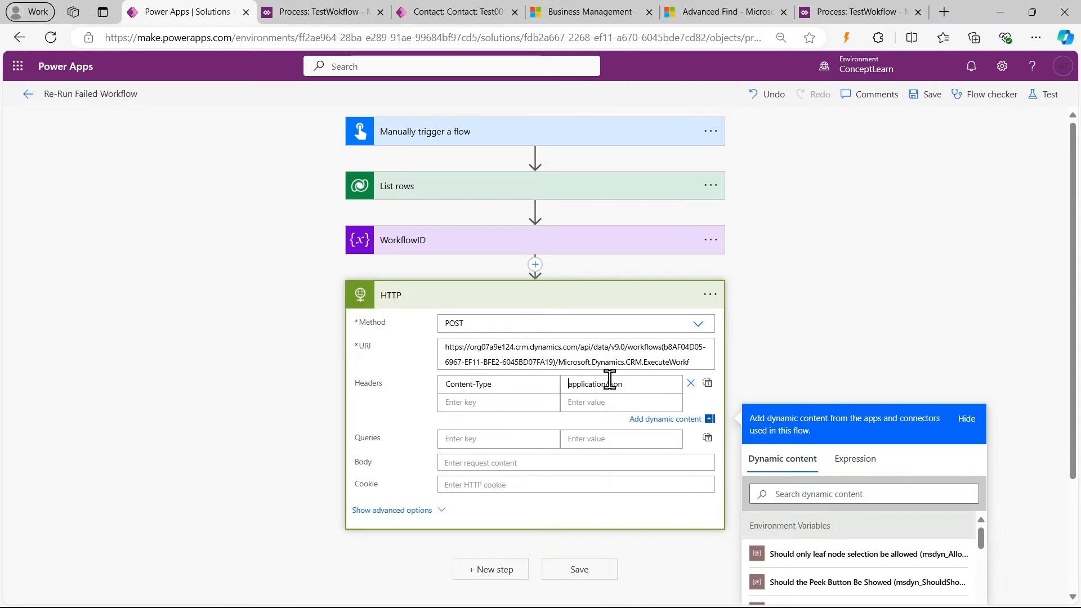
# Add an OData-MaxVersion header with value 4.0, copying its key from the Notepad notes
pyautogui.click(531, 591)
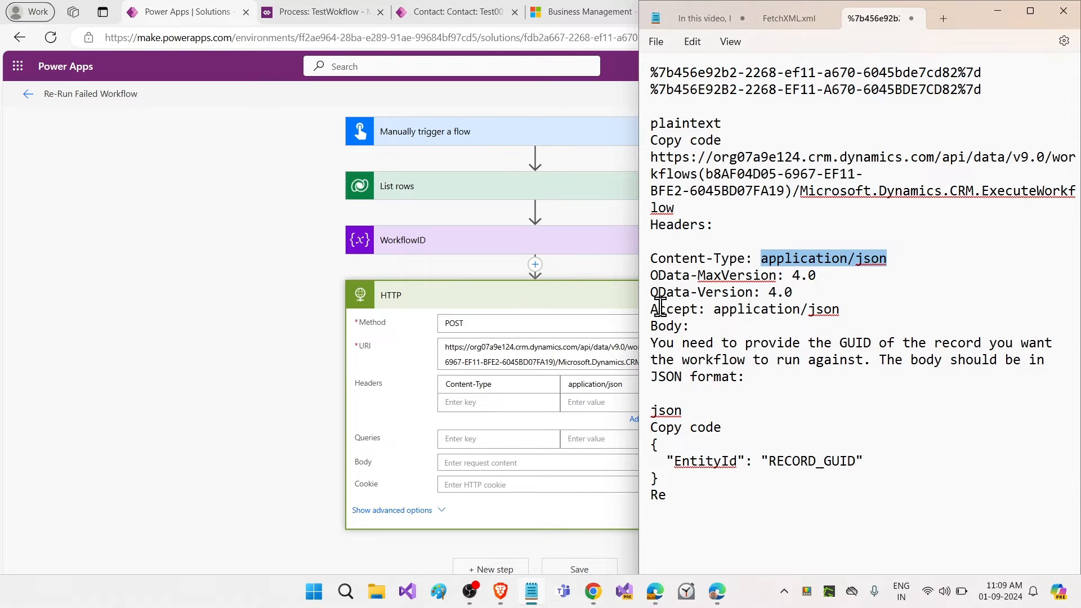
pyautogui.moveTo(651, 276); pyautogui.dragTo(777, 278)
pyautogui.hotkey('ctrl', 'c')
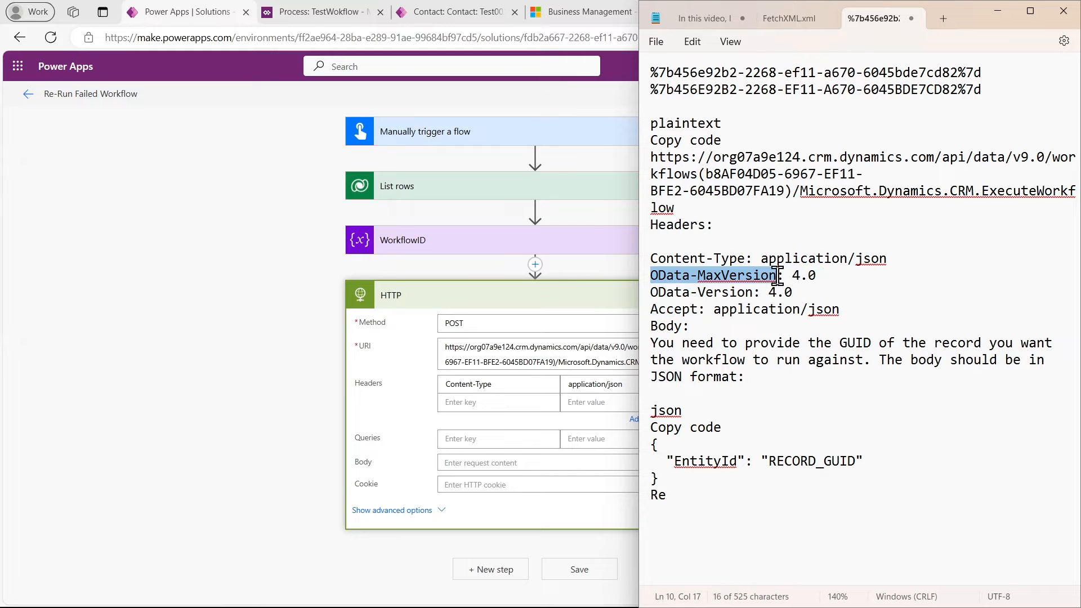
pyautogui.click(484, 400)
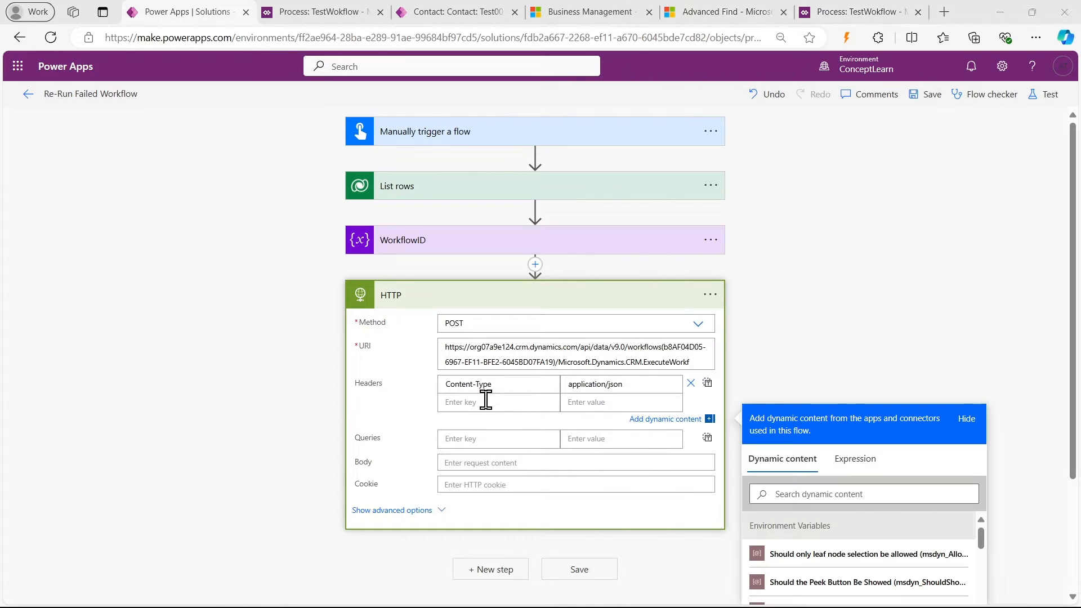
pyautogui.hotkey('ctrl', 'v')
pyautogui.click(602, 403)
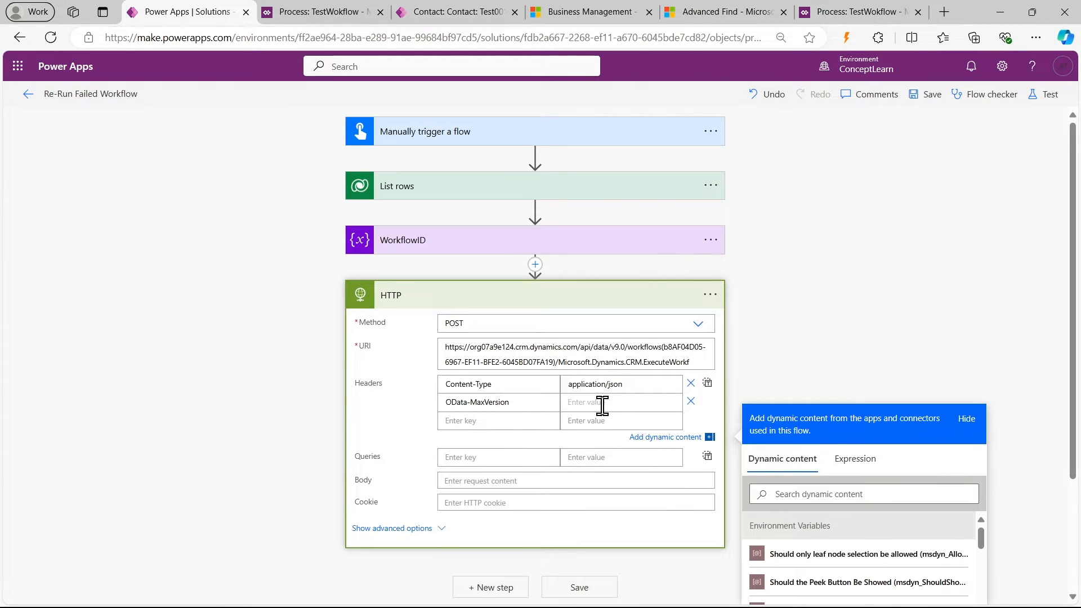
# Add an OData-Version header with value 4.0, copying its key from the Notepad notes
pyautogui.click(488, 419)
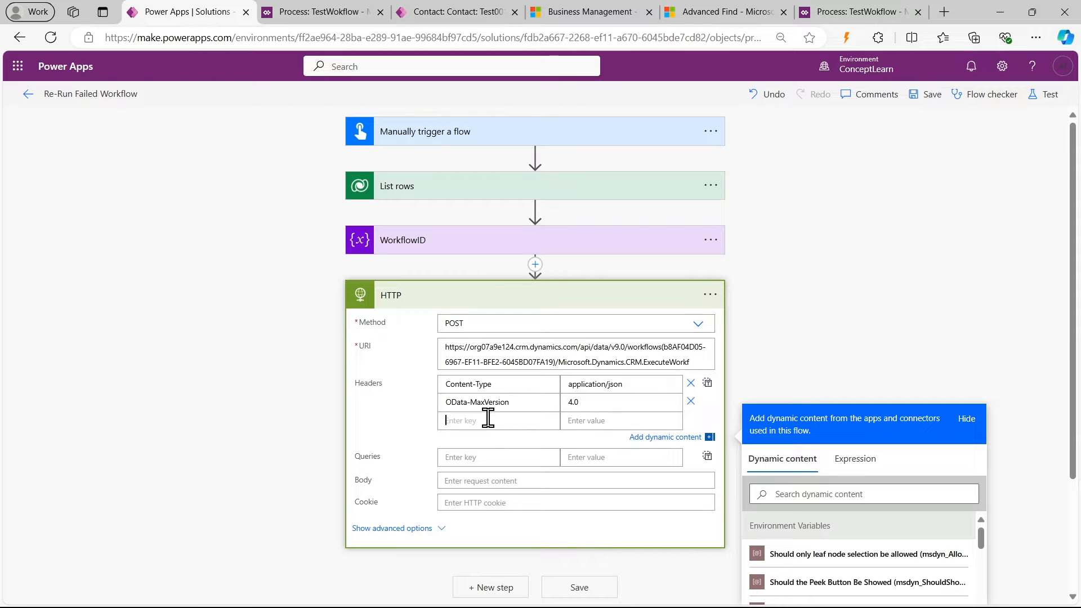
pyautogui.click(523, 592)
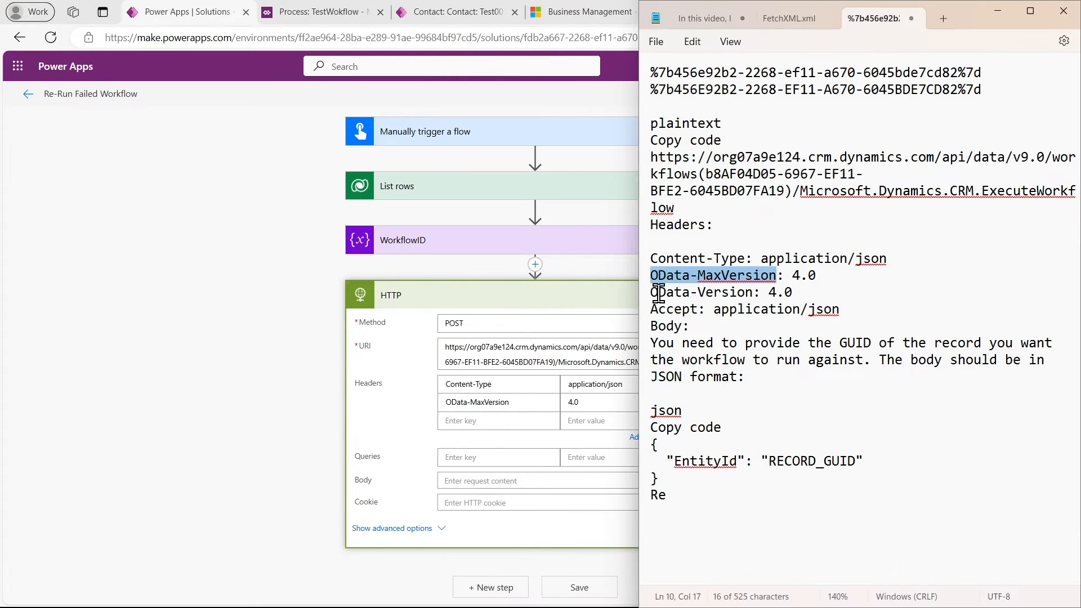
pyautogui.moveTo(652, 292); pyautogui.dragTo(753, 307)
pyautogui.hotkey('ctrl', 'c')
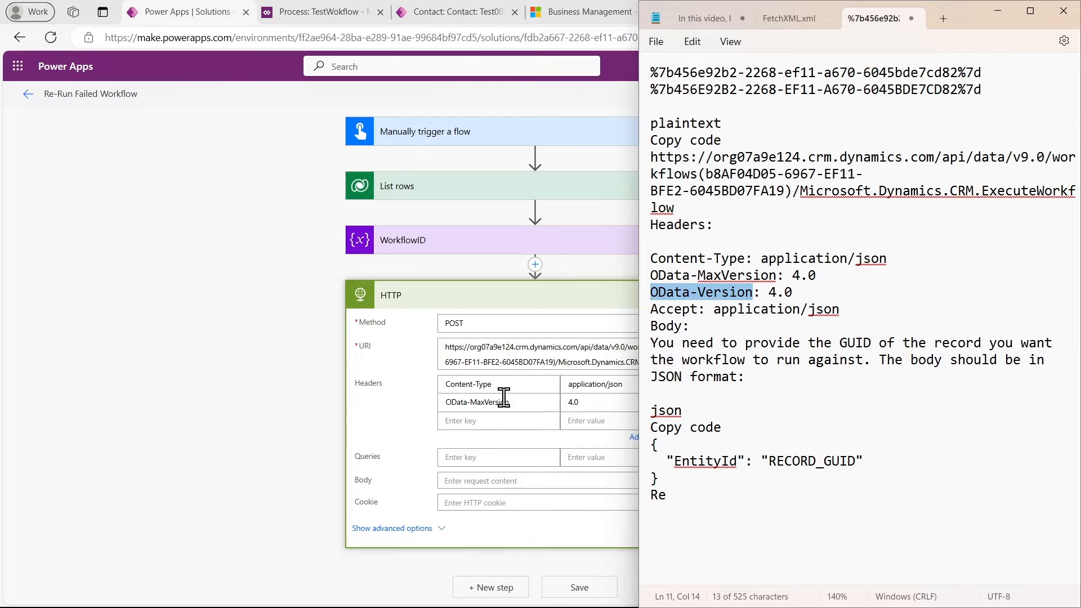
pyautogui.click(490, 421)
pyautogui.hotkey('ctrl', 'v')
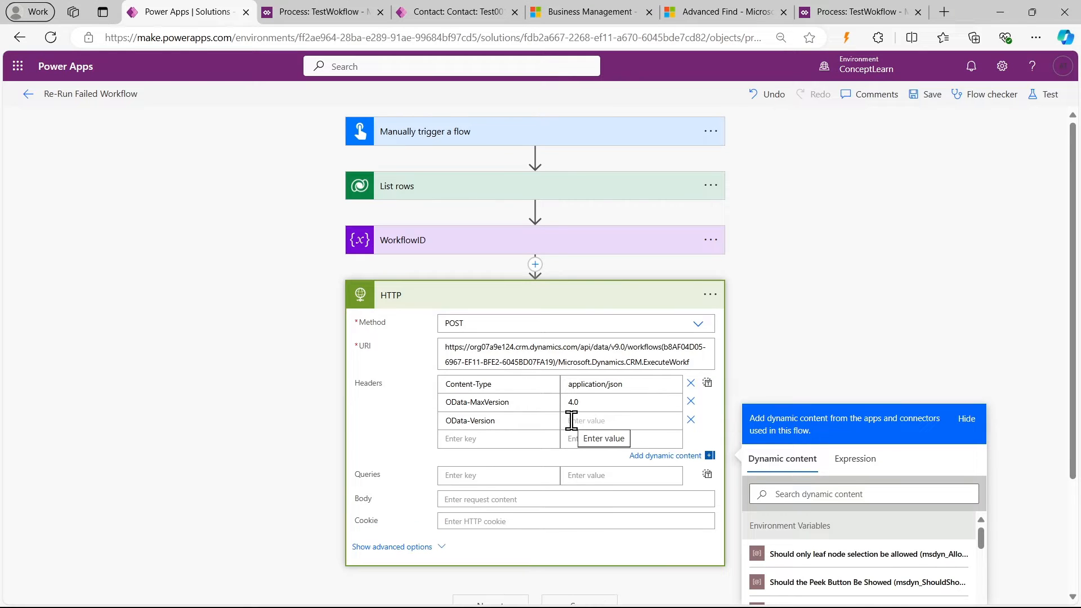
pyautogui.click(572, 421)
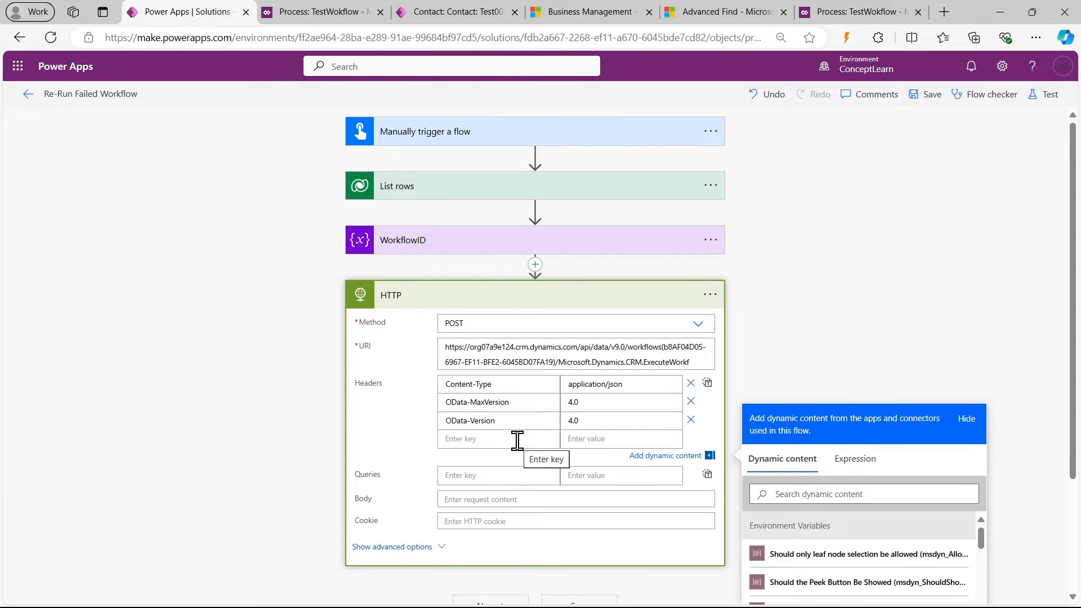
# Add an Accept header with value application/json from the Notepad notes, moving the value out of the key and removing its leading colon
pyautogui.click(534, 595)
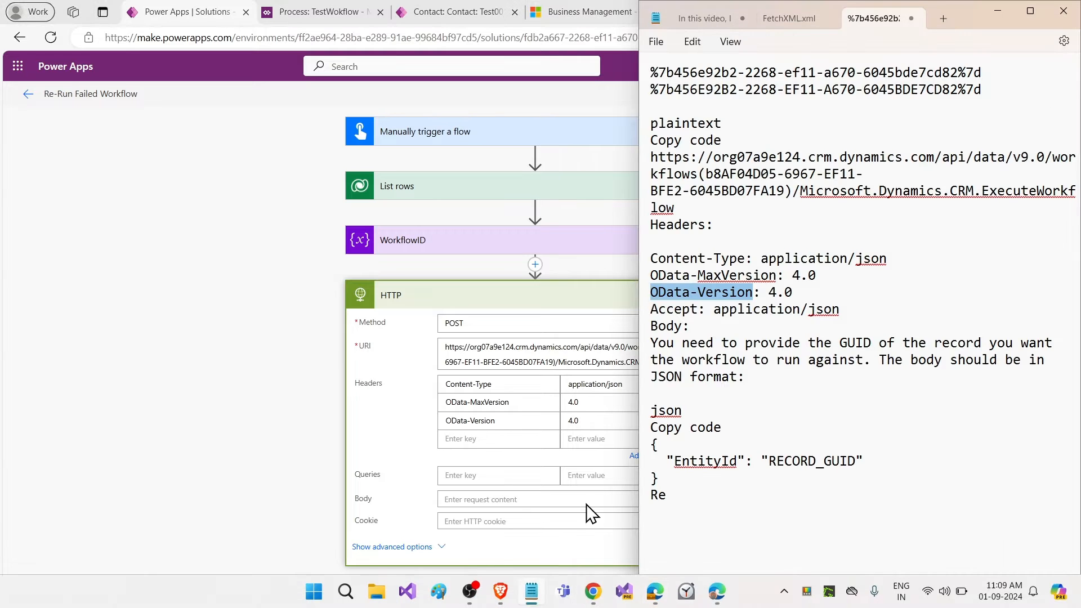
pyautogui.tripleClick(660, 309)
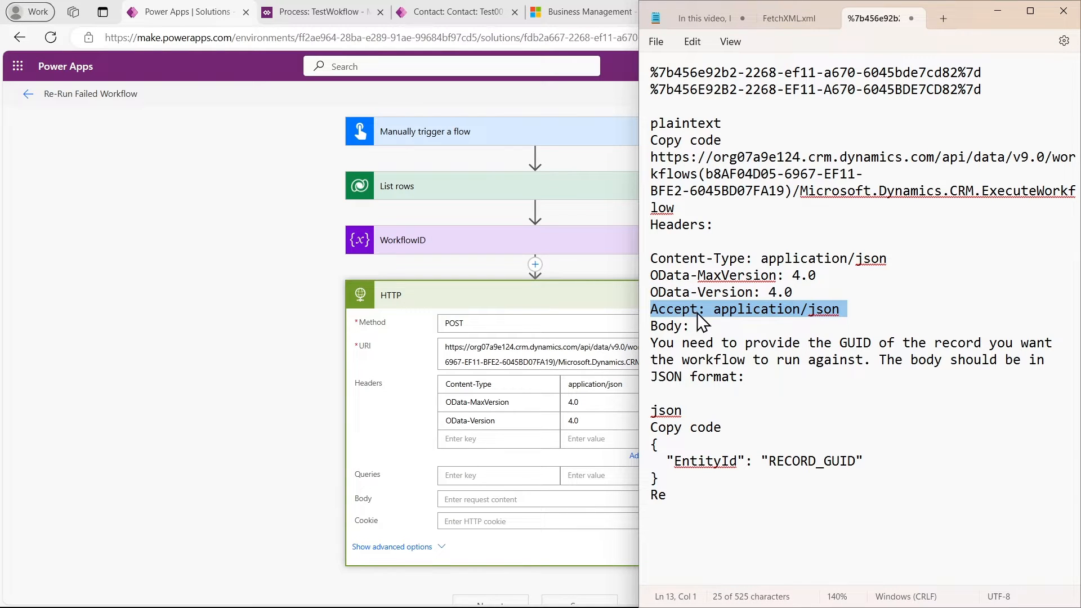
pyautogui.click(495, 440)
pyautogui.hotkey('ctrl', 'v')
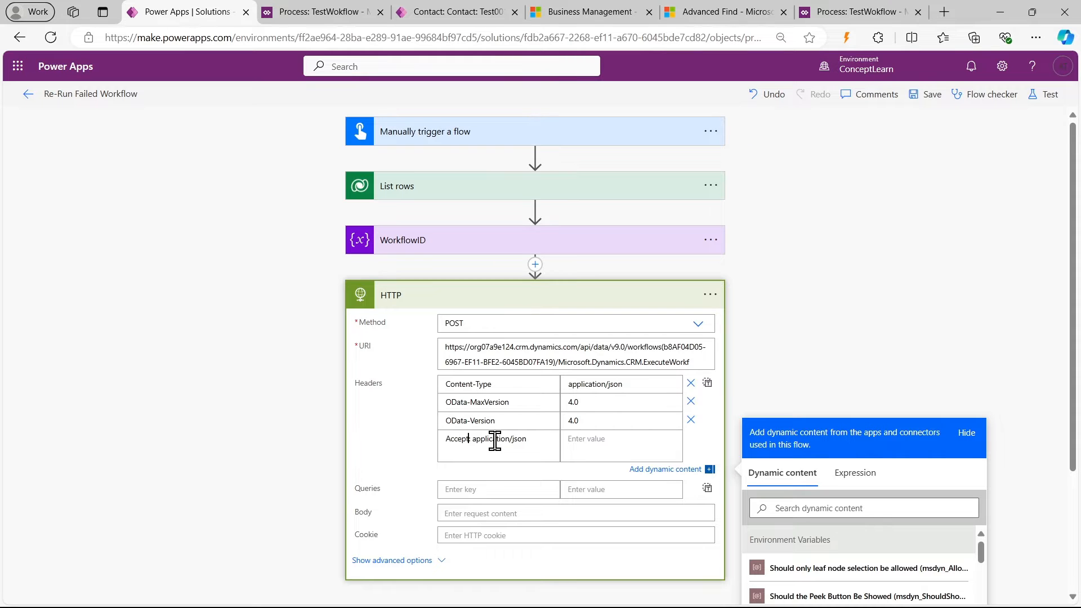
pyautogui.hotkey('shift', 'End')
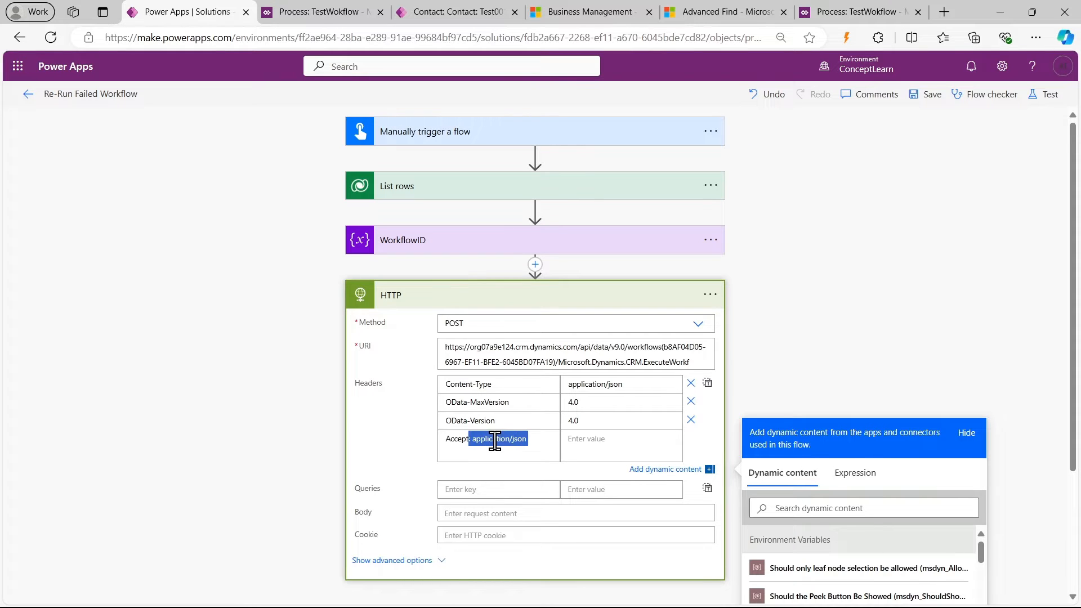
pyautogui.hotkey('ctrl', 'x')
pyautogui.click(588, 440)
pyautogui.hotkey('ctrl', 'v')
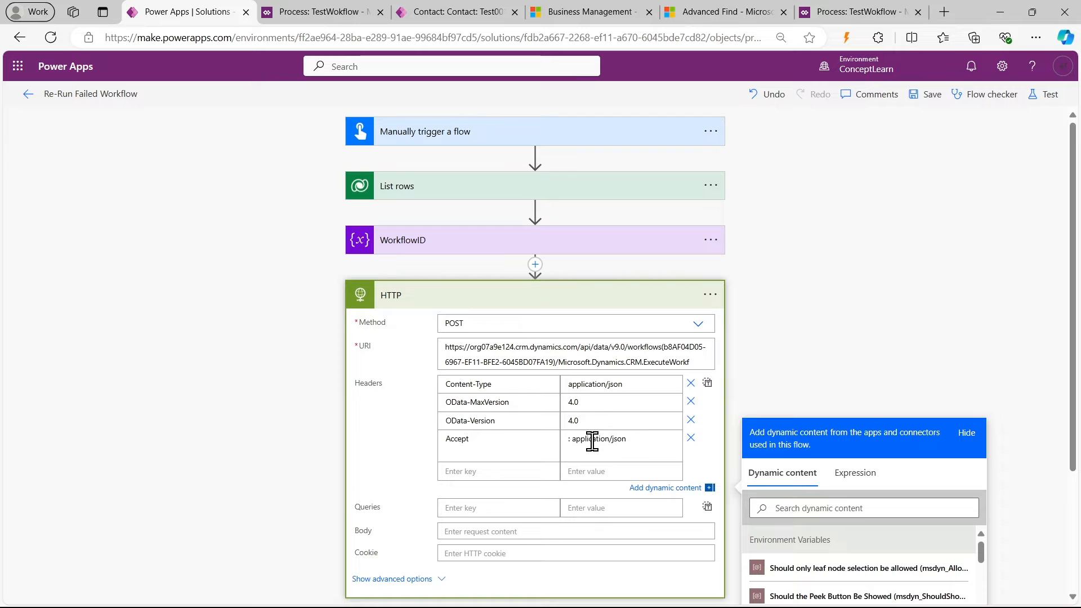
pyautogui.press('Home')
pyautogui.press('Delete')
pyautogui.press('Delete')
pyautogui.click(646, 443)
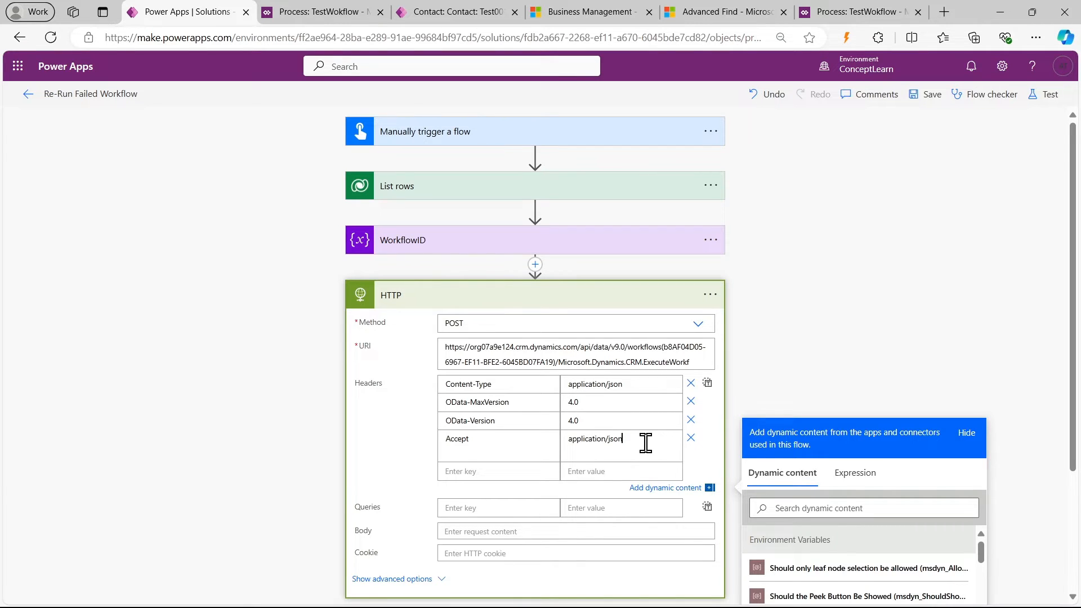
# Fill the HTTP action's Body with the JSON block containing "EntityId": "RECORD_GUID", copied from the Notepad notes
pyautogui.scroll(-3, 423, 477)
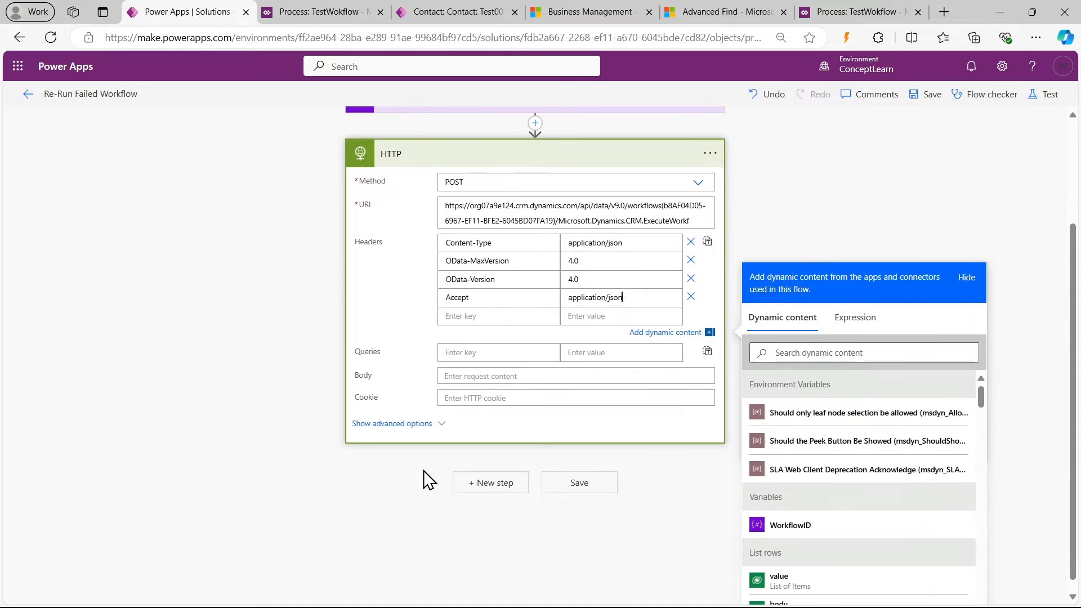
pyautogui.click(459, 375)
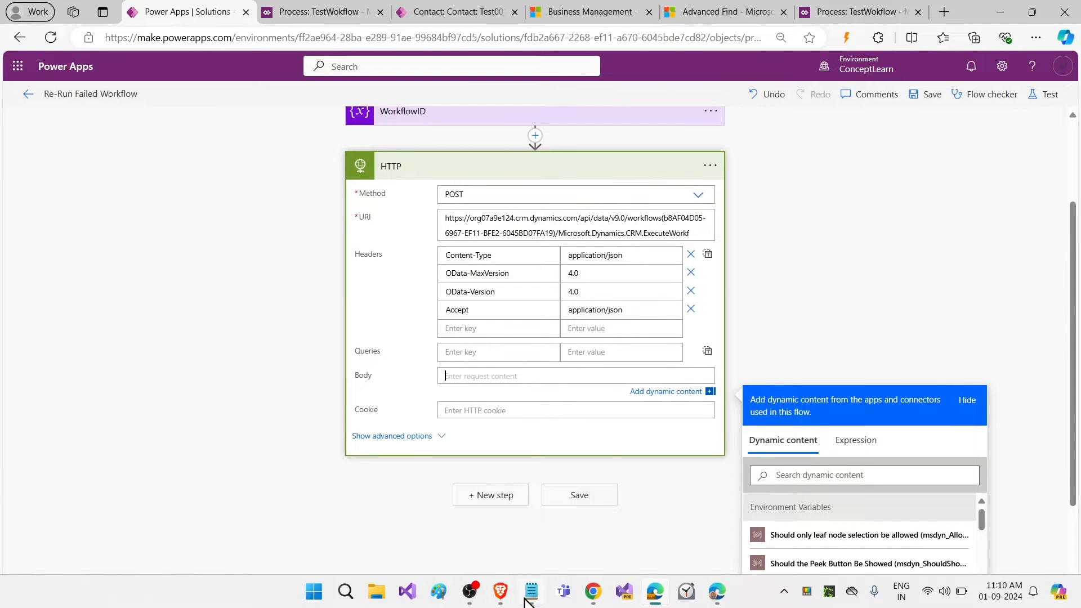
pyautogui.click(525, 598)
pyautogui.moveTo(653, 444); pyautogui.dragTo(659, 477)
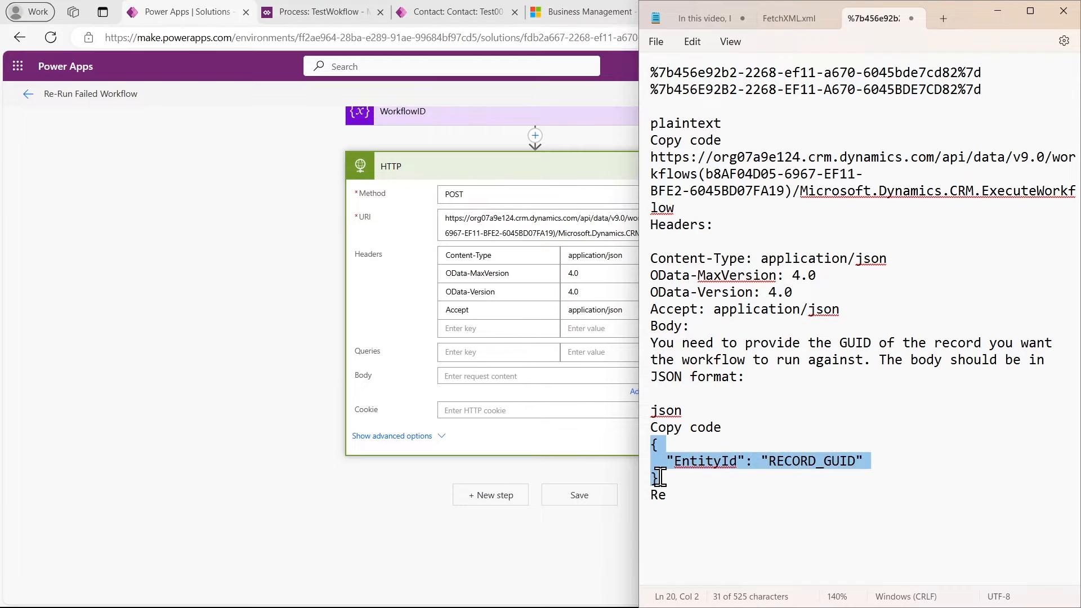
pyautogui.click(512, 376)
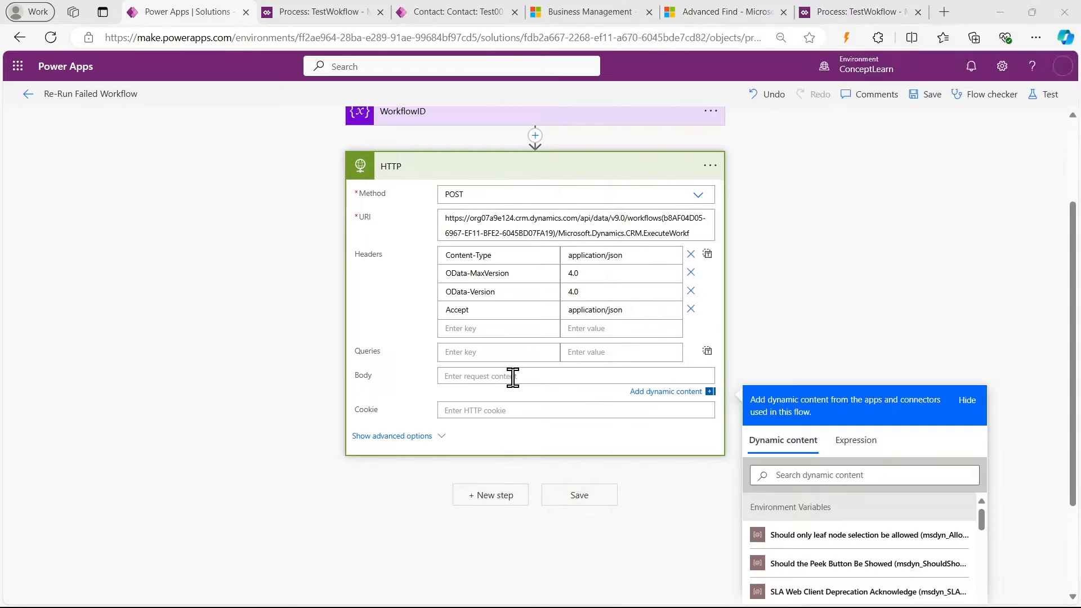
pyautogui.hotkey('ctrl', 'v')
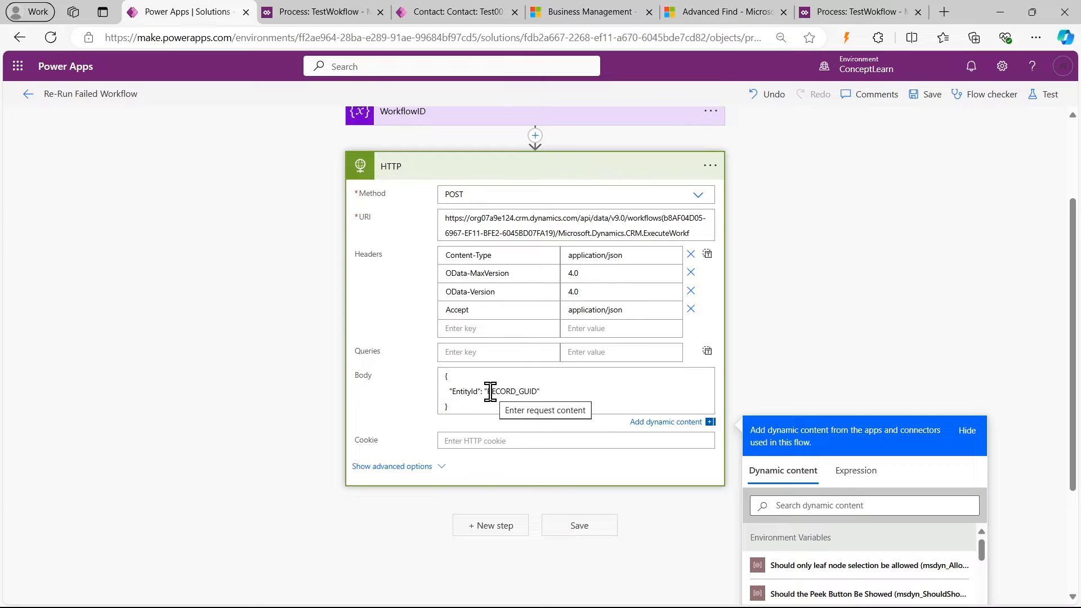
# Insert the Regarding (Value) dynamic content from List rows right after RECORD_GUID in the HTTP body, searching for it with "rega"
pyautogui.moveTo(487, 391); pyautogui.dragTo(539, 391)
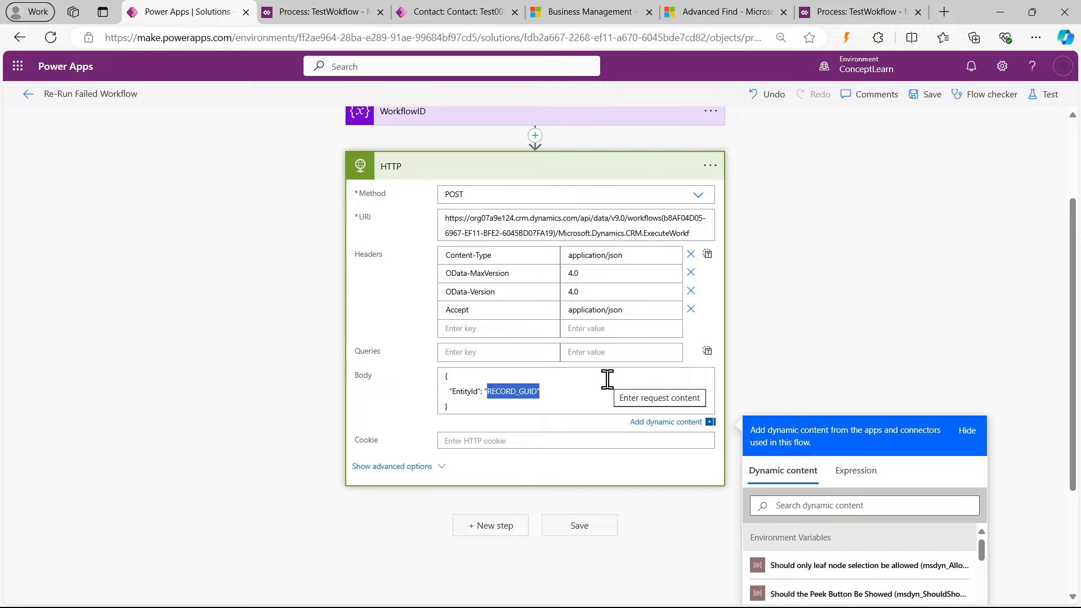
pyautogui.press('Left')
pyautogui.press('Right')
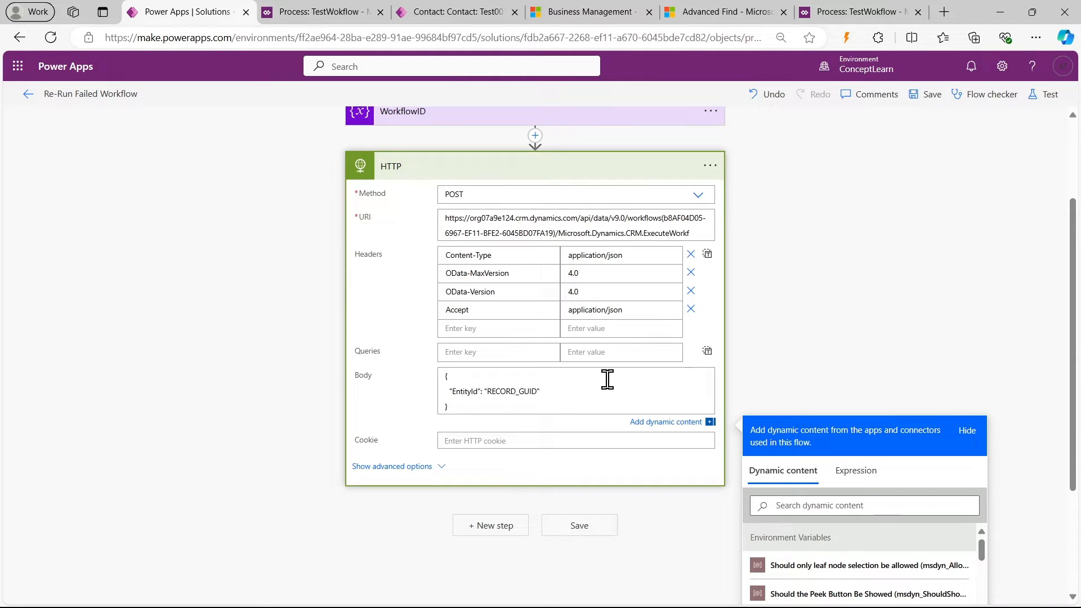
pyautogui.click(856, 472)
pyautogui.click(788, 476)
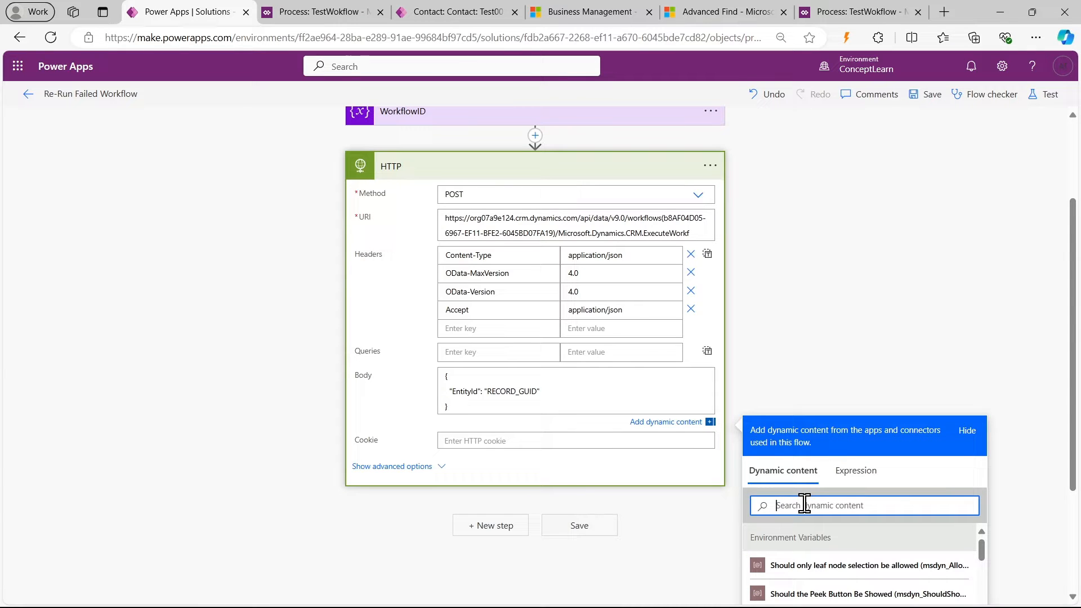
pyautogui.write('rega')
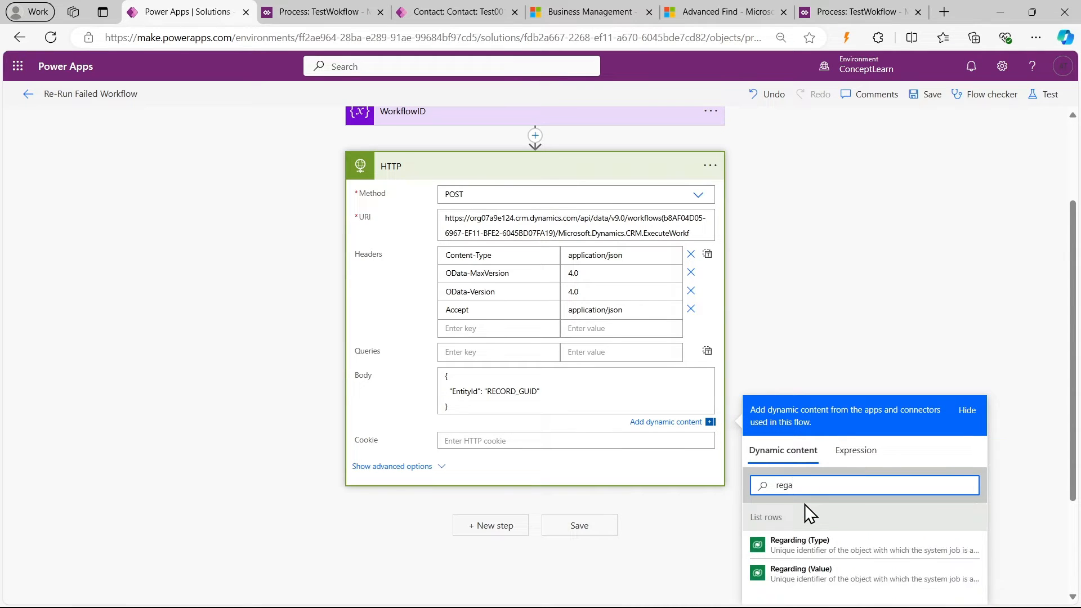
pyautogui.scroll(-2, 939, 514)
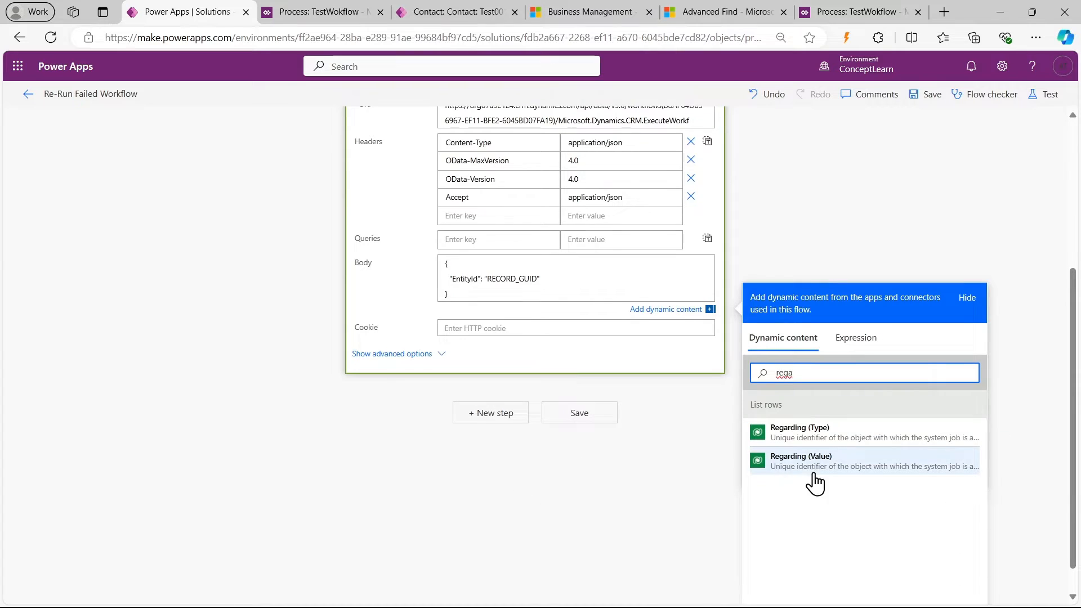
pyautogui.click(863, 468)
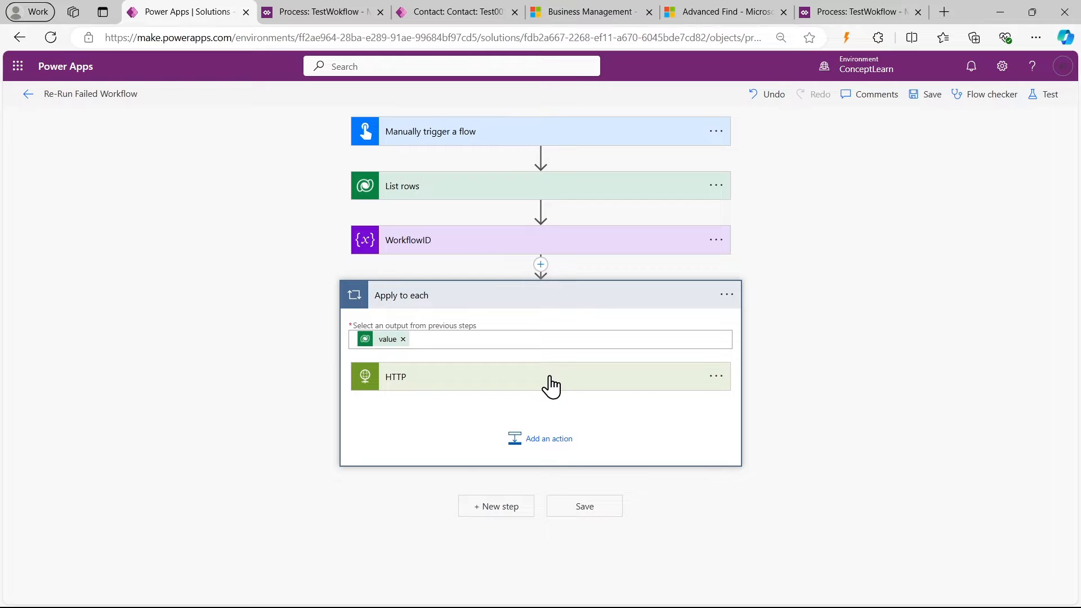
# Reopen the HTTP action inside the Apply to each loop and delete the RECORD_GUID placeholder text from its body
pyautogui.click(550, 383)
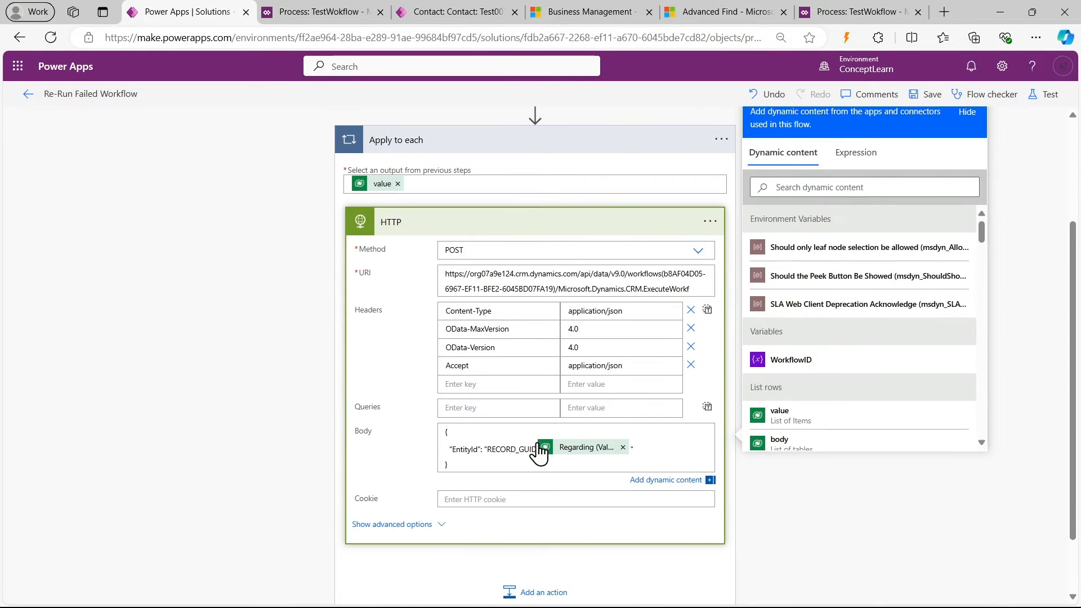
pyautogui.click(537, 449)
pyautogui.press('BackSpace')
pyautogui.press('BackSpace')
pyautogui.press('BackSpace')
pyautogui.press('BackSpace')
pyautogui.press('BackSpace')
pyautogui.press('BackSpace')
pyautogui.press('BackSpace')
pyautogui.press('BackSpace')
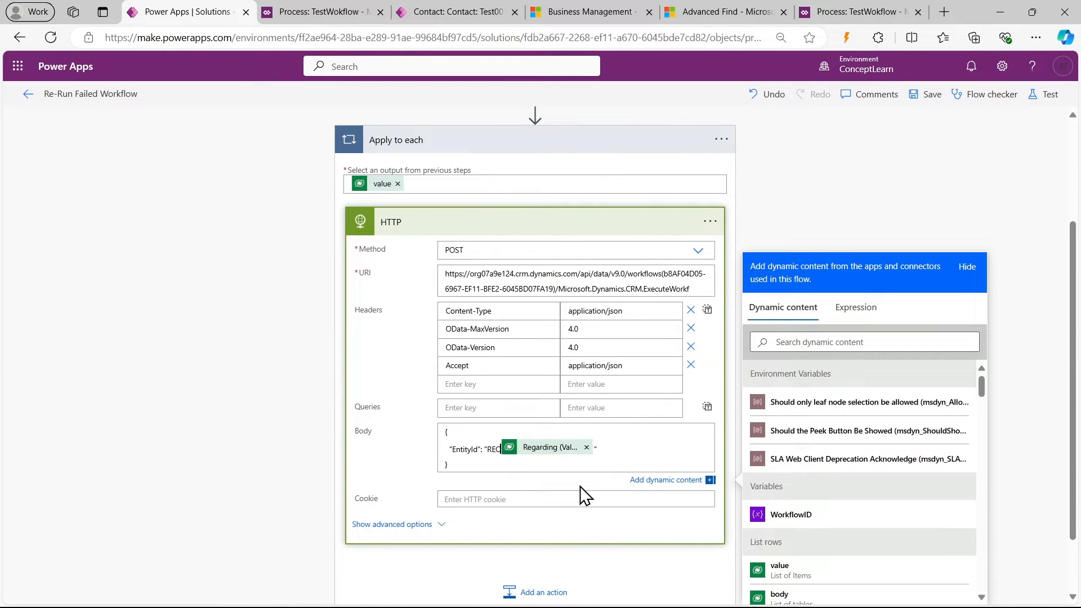
pyautogui.press('BackSpace')
pyautogui.press('BackSpace')
pyautogui.press('BackSpace')
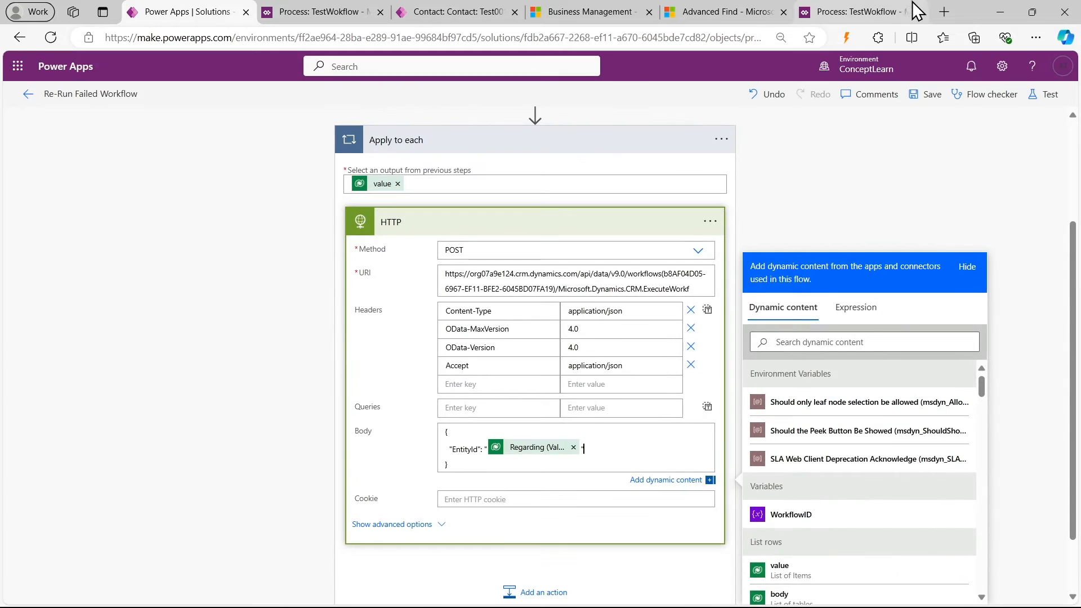
# Run the Advanced Find query for system jobs, examine the TestWokflow job's Regarding record, and return to the flow
pyautogui.click(867, 12)
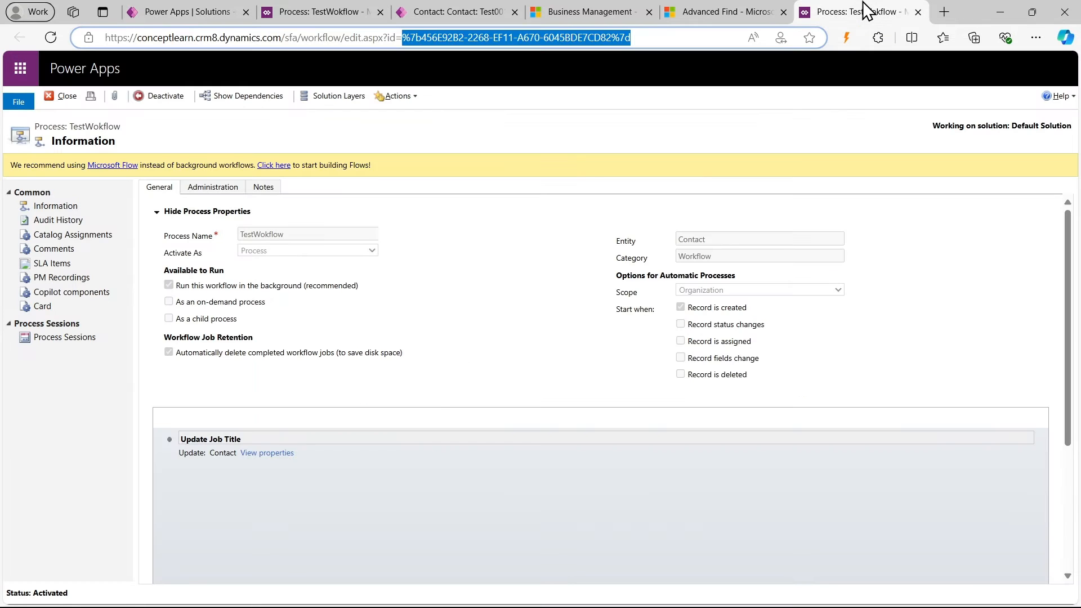
pyautogui.click(689, 12)
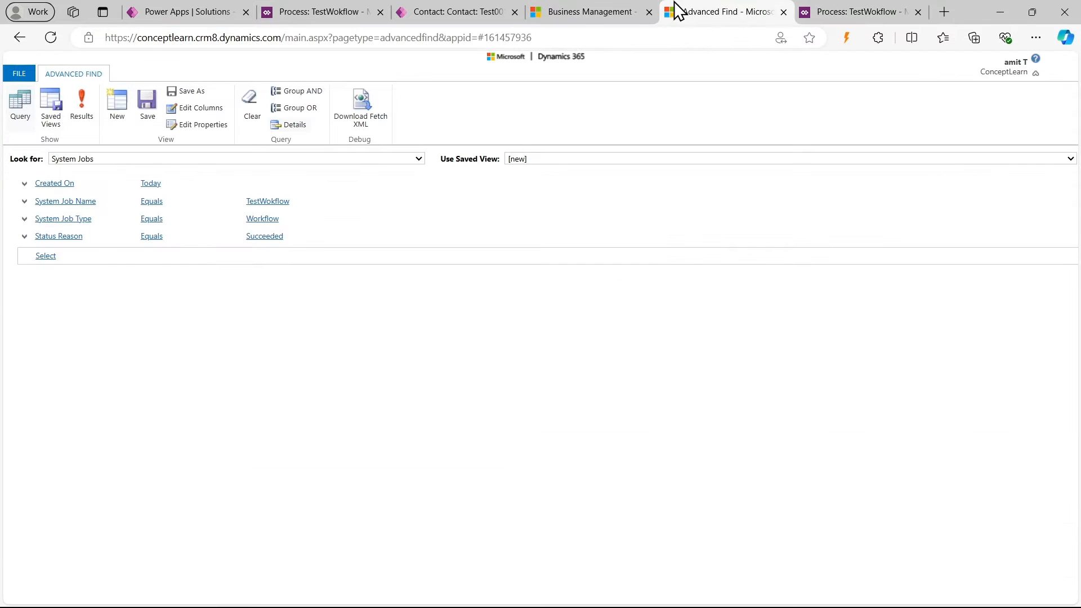
pyautogui.click(79, 120)
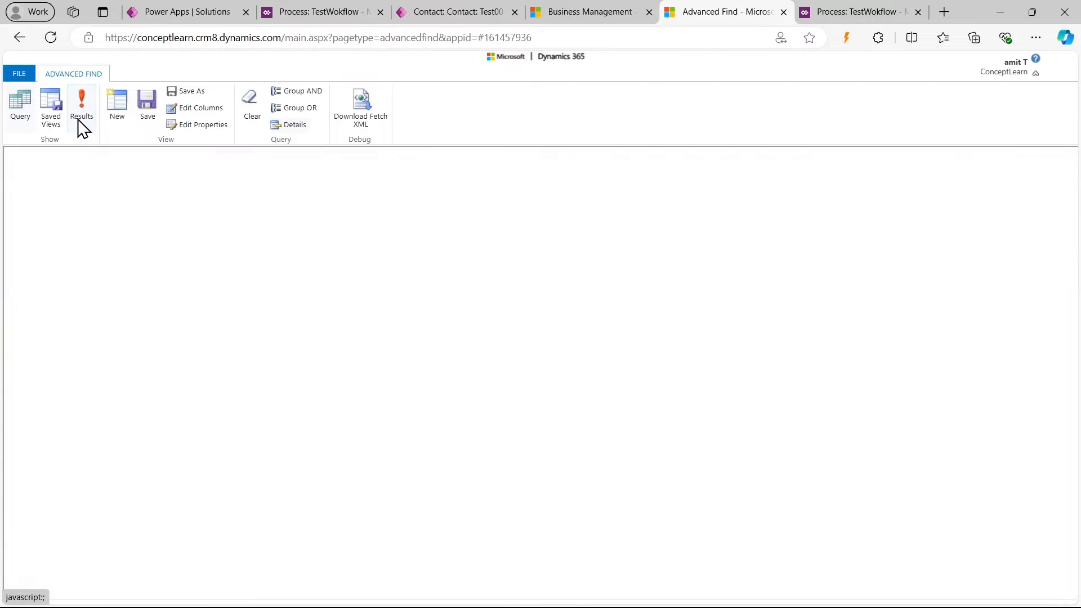
pyautogui.doubleClick(87, 194)
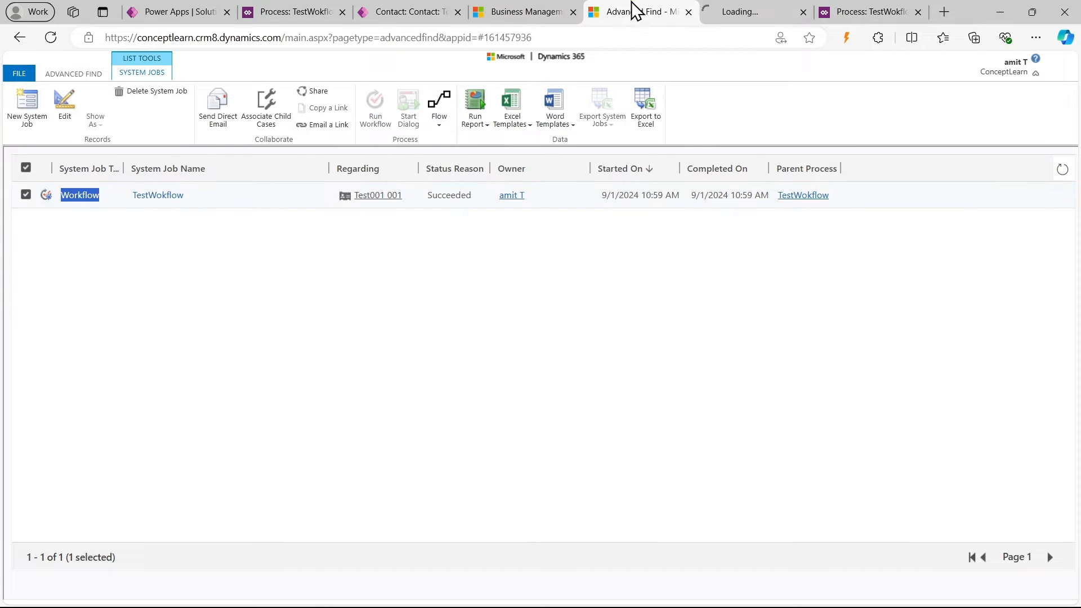
pyautogui.click(723, 13)
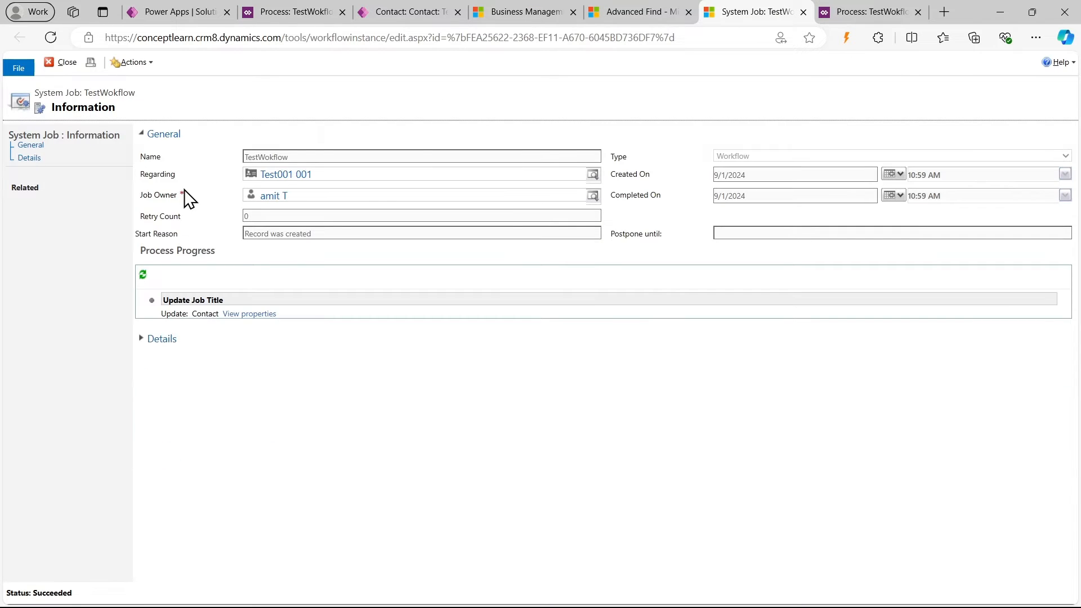
pyautogui.scroll(6, 190, 198)
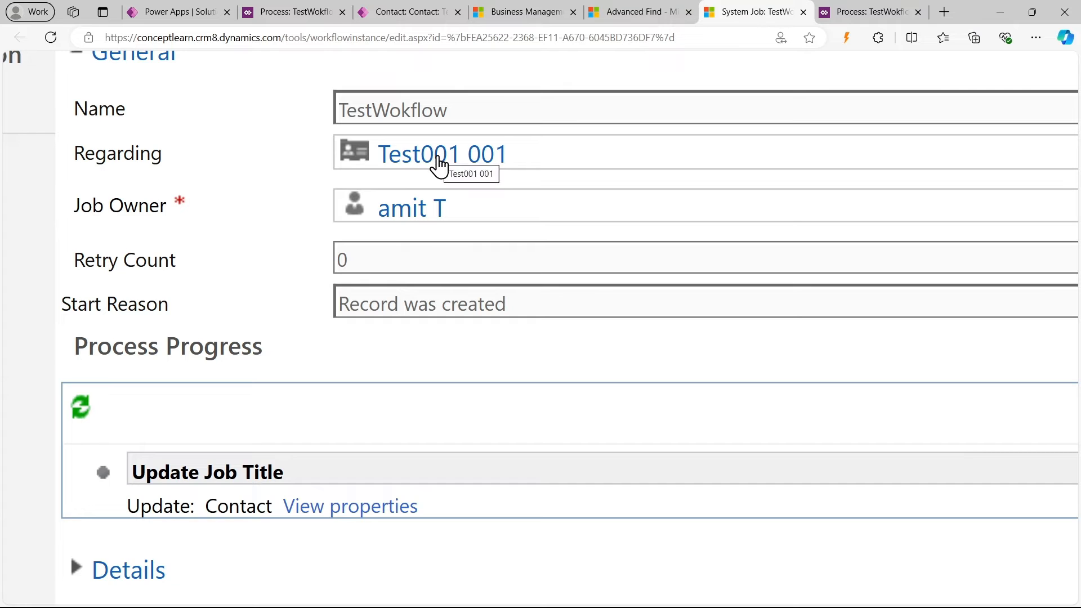
pyautogui.scroll(-6, 439, 166)
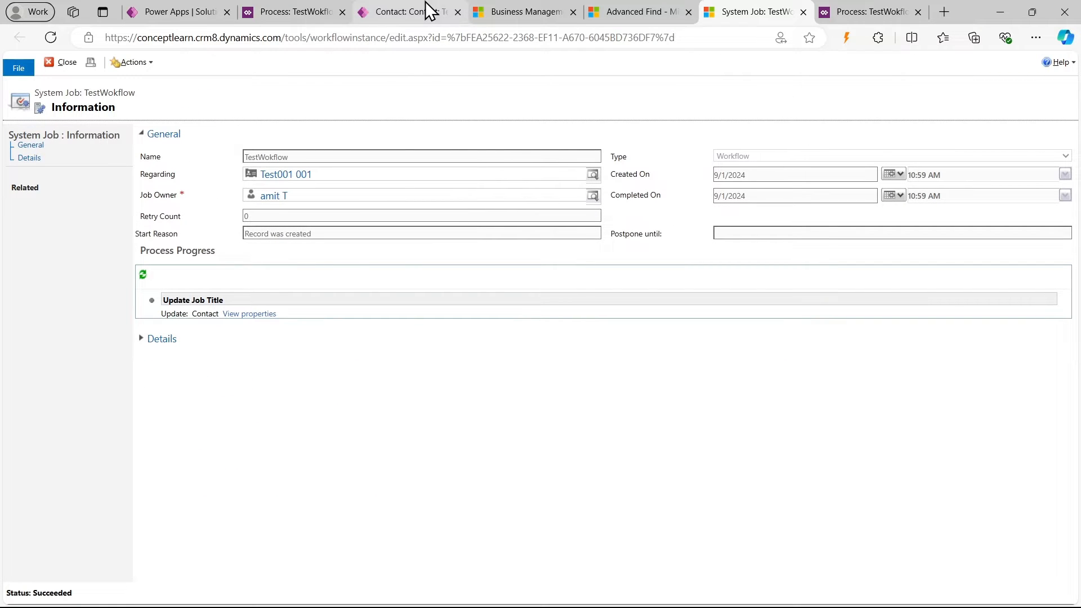
pyautogui.click(179, 11)
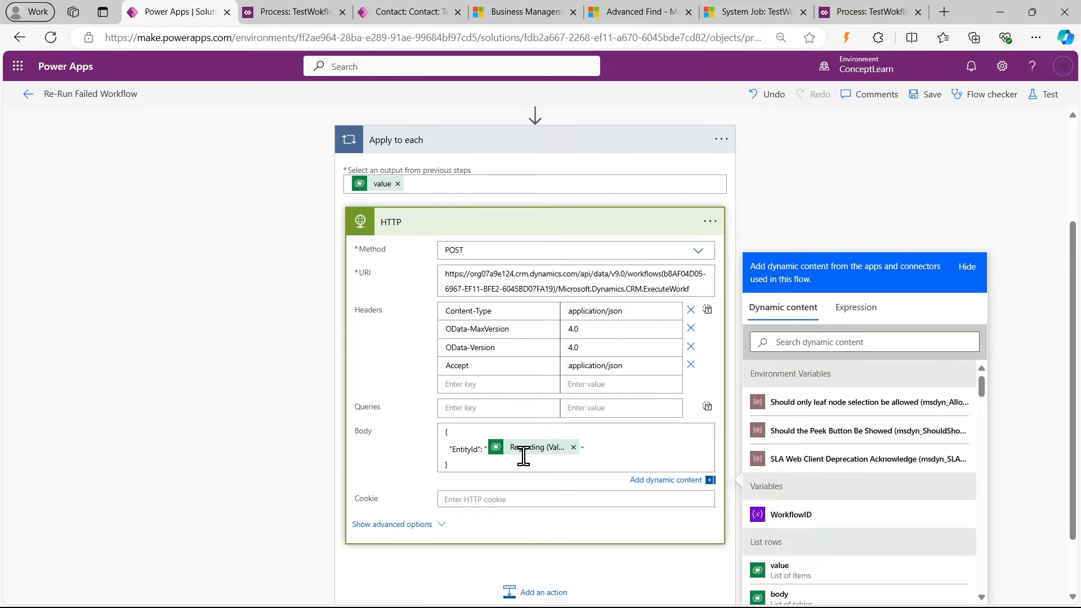
# Show the HTTP action's advanced options and set Authentication to Active Directory OAuth
pyautogui.click(882, 217)
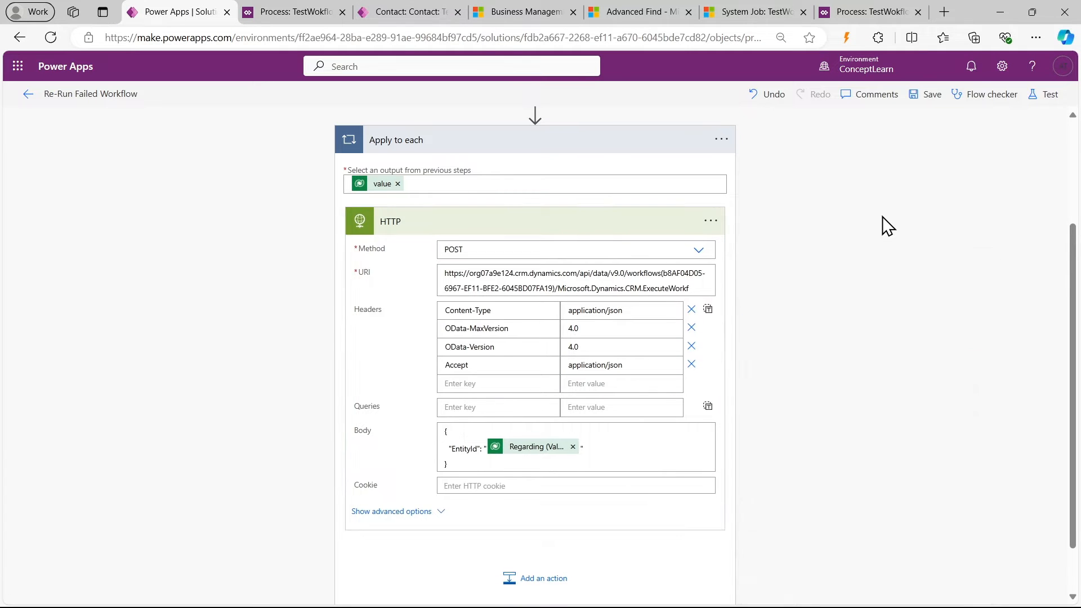
pyautogui.click(441, 511)
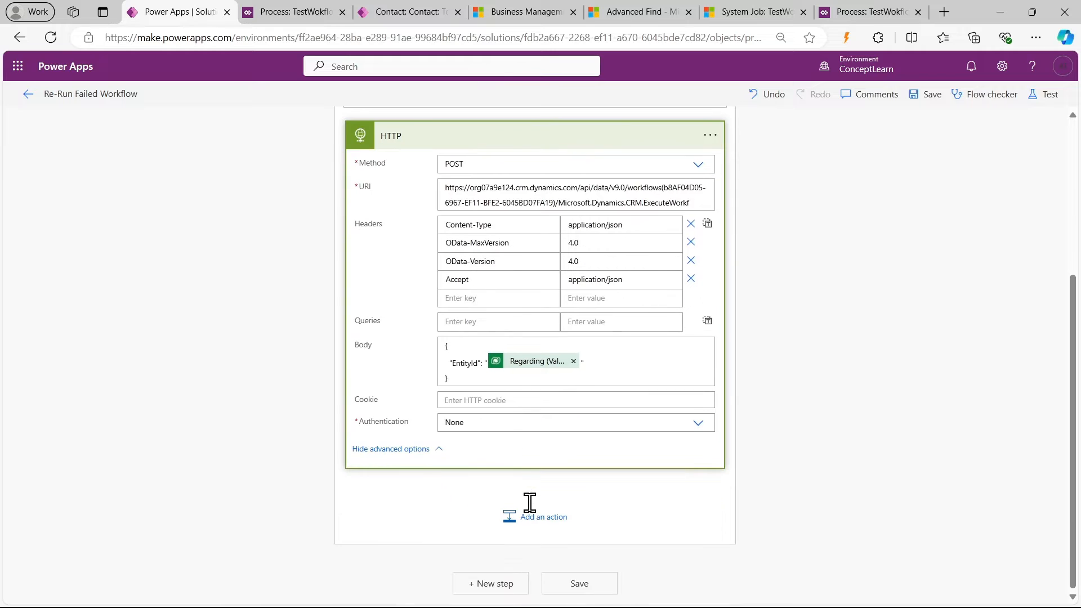
pyautogui.moveTo(361, 423); pyautogui.dragTo(410, 432)
pyautogui.click(410, 390)
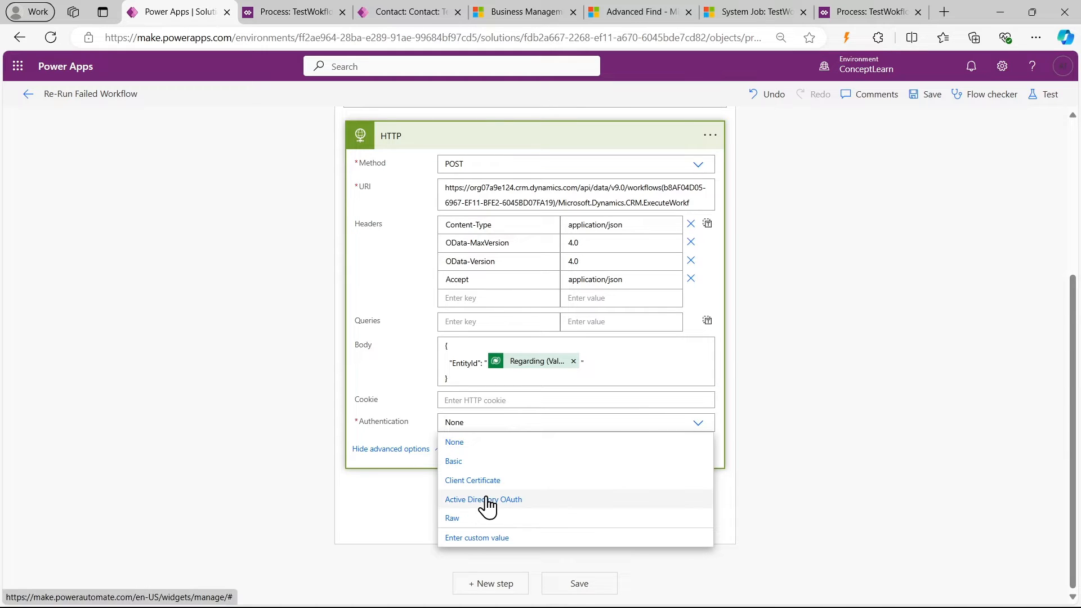
pyautogui.click(487, 500)
pyautogui.scroll(-2, 605, 456)
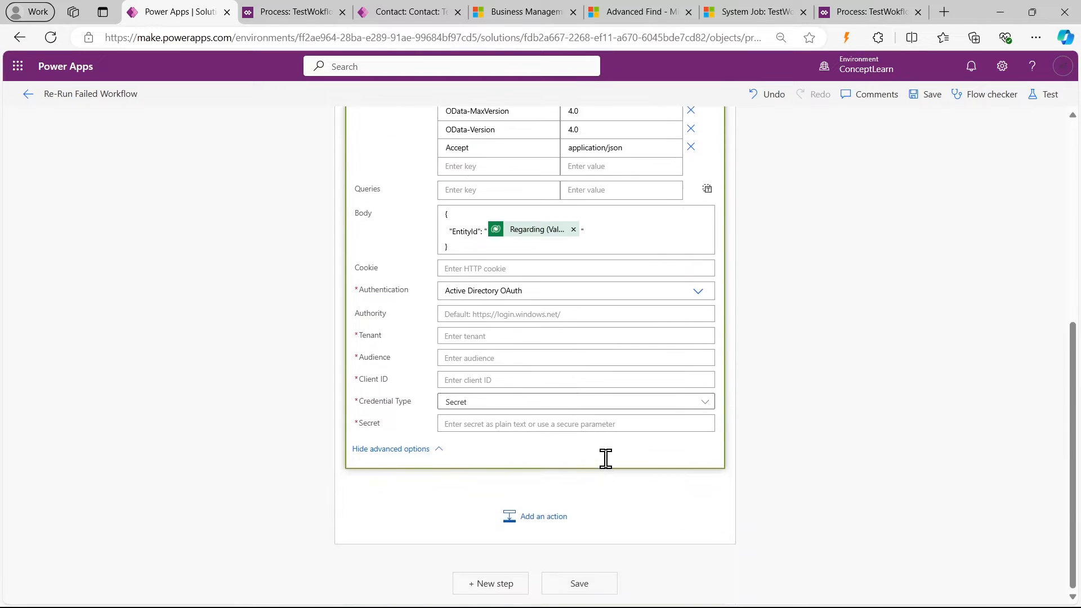
pyautogui.doubleClick(370, 335)
pyautogui.tripleClick(394, 401)
pyautogui.doubleClick(375, 423)
pyautogui.click(386, 359)
pyautogui.click(451, 356)
pyautogui.click(392, 9)
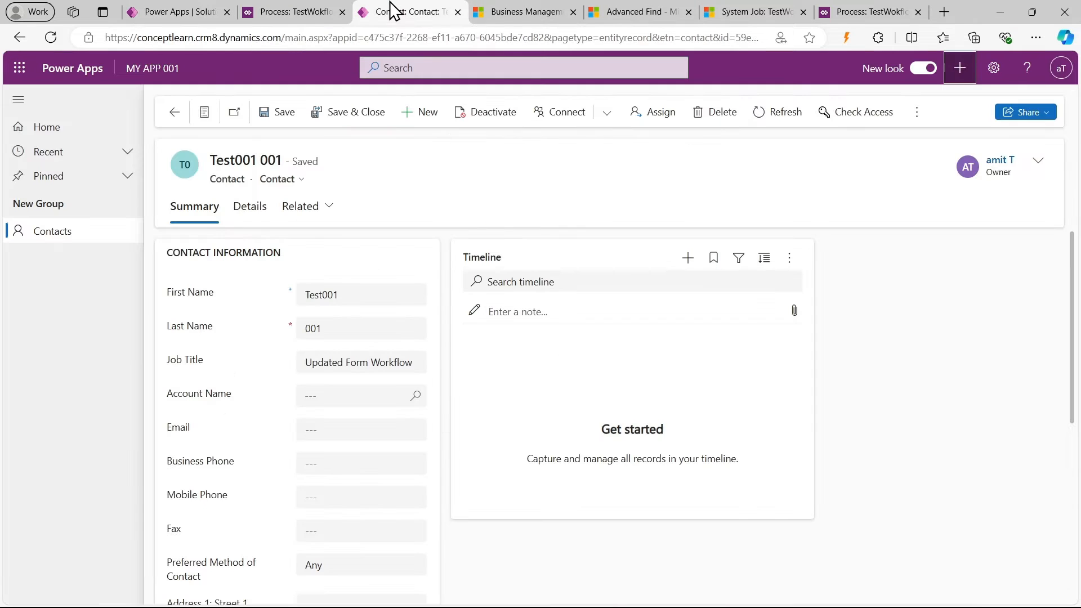
pyautogui.moveTo(286, 40); pyautogui.dragTo(99, 38)
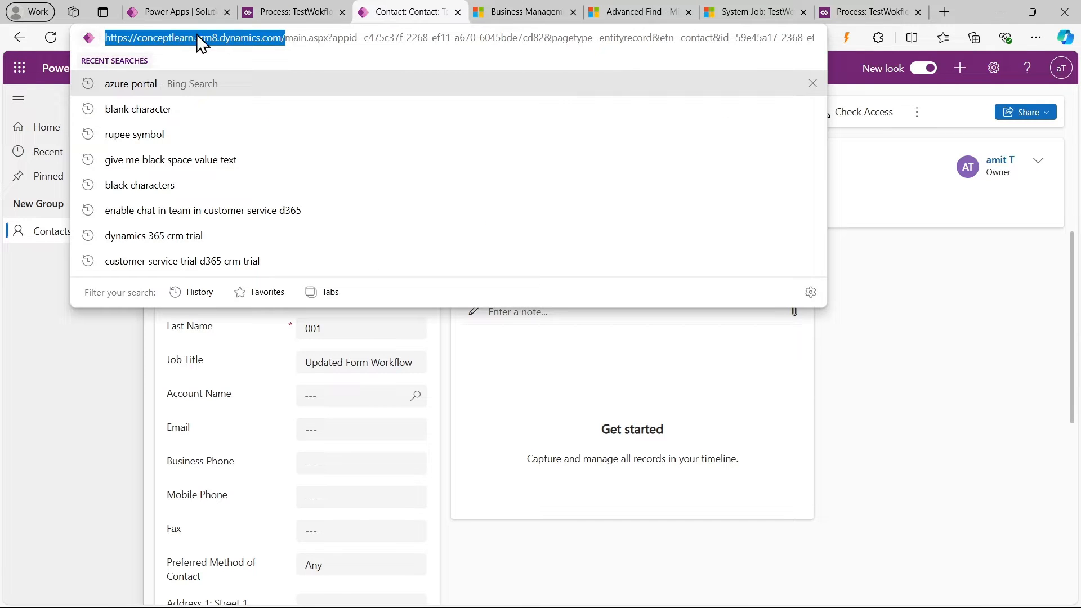
pyautogui.hotkey('ctrl', 'c')
pyautogui.click(175, 11)
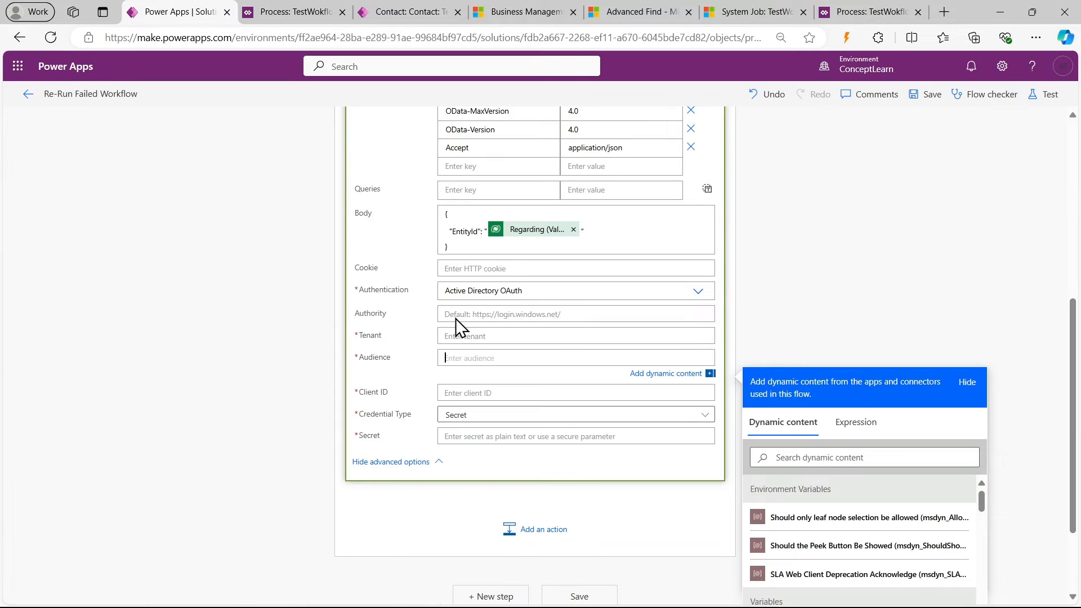
pyautogui.click(461, 357)
pyautogui.hotkey('ctrl', 'v')
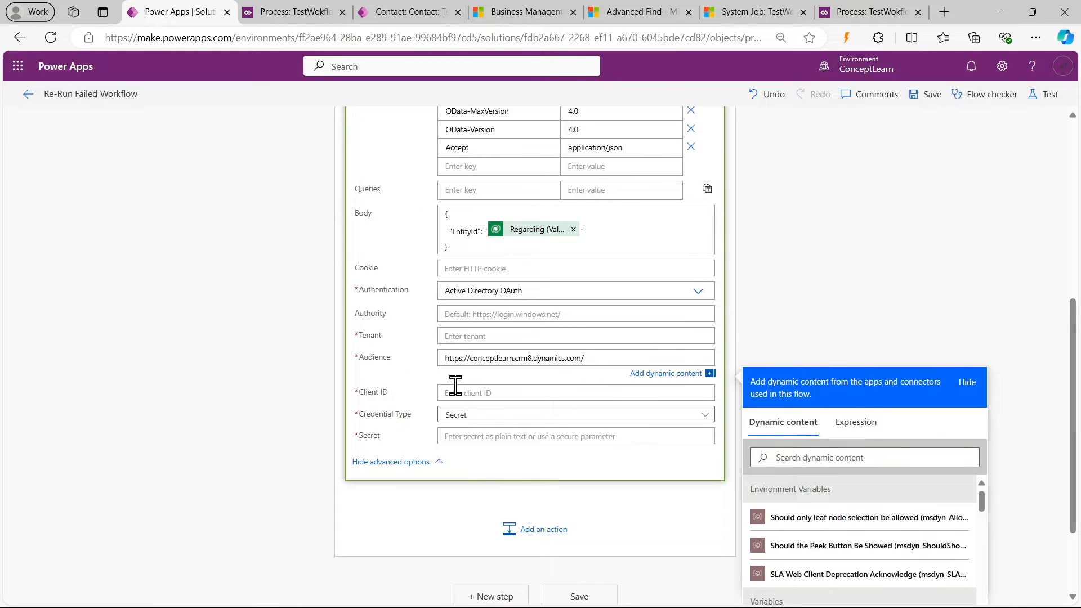
# Try to save the flow and close the flow checker
pyautogui.click(926, 298)
pyautogui.click(926, 99)
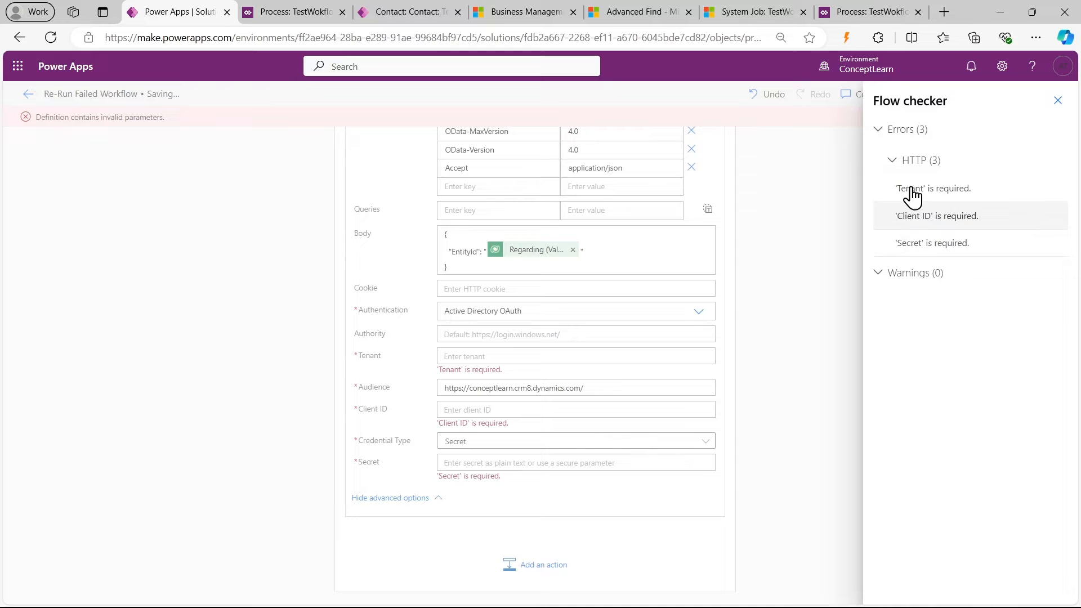
pyautogui.click(1059, 103)
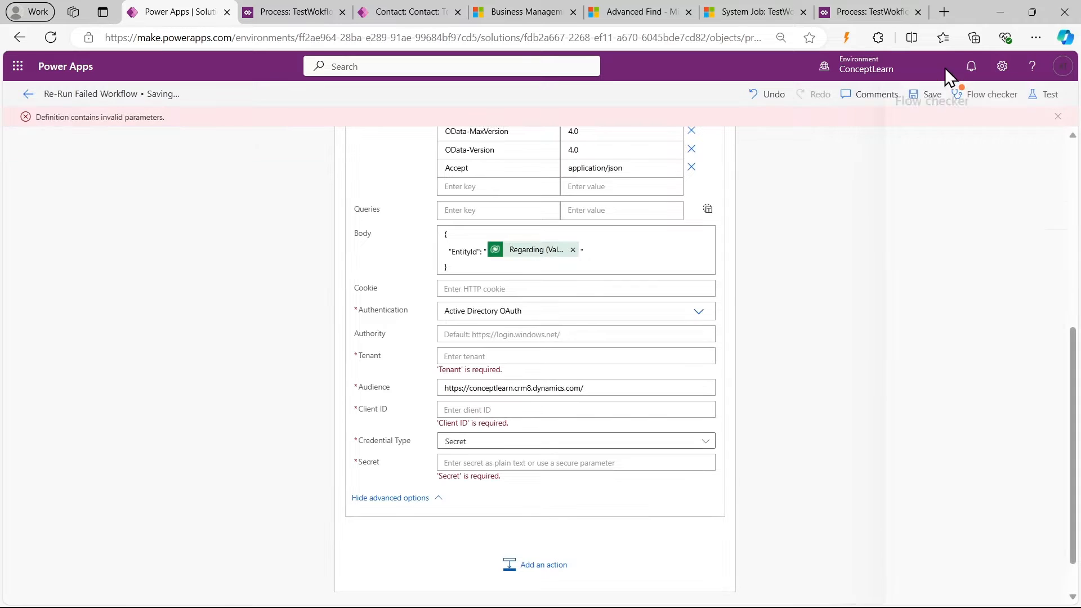
# Open a new browser tab for the Azure portal
pyautogui.click(944, 12)
pyautogui.write('a')
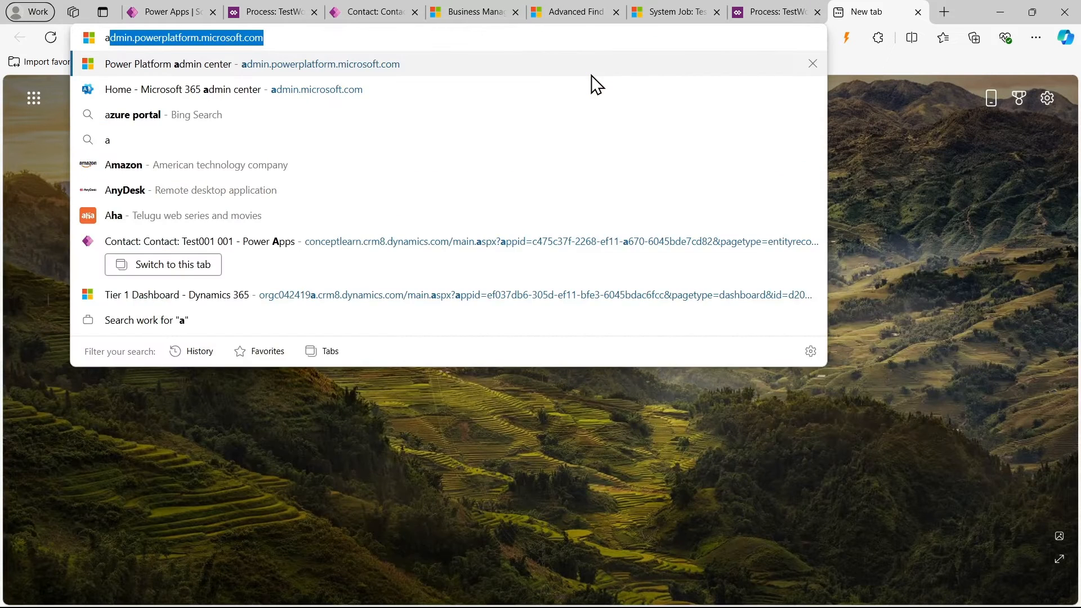
pyautogui.press('Right')
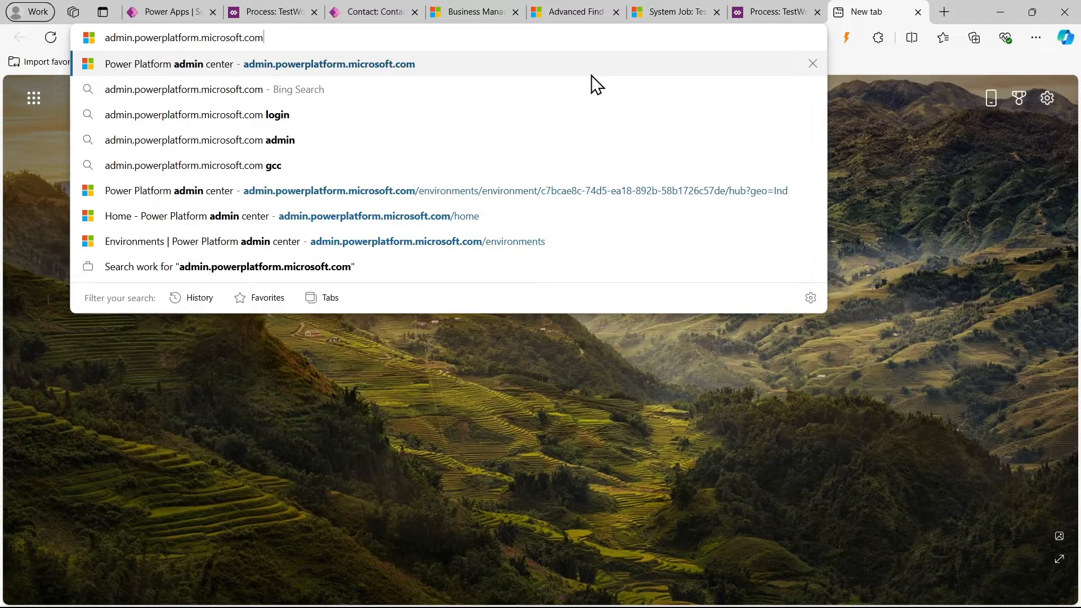
pyautogui.press('BackSpace')
pyautogui.press('BackSpace')
pyautogui.press('BackSpace')
pyautogui.press('BackSpace')
pyautogui.press('BackSpace')
pyautogui.press('BackSpace')
pyautogui.press('BackSpace')
pyautogui.press('BackSpace')
pyautogui.press('BackSpace')
pyautogui.press('BackSpace')
pyautogui.press('BackSpace')
pyautogui.press('BackSpace')
pyautogui.press('BackSpace')
pyautogui.press('BackSpace')
pyautogui.press('BackSpace')
pyautogui.press('BackSpace')
pyautogui.press('BackSpace')
pyautogui.press('BackSpace')
pyautogui.press('BackSpace')
pyautogui.press('BackSpace')
# Go to portal.azure.com and sign in with the work account that is already signed in
pyautogui.write('po')
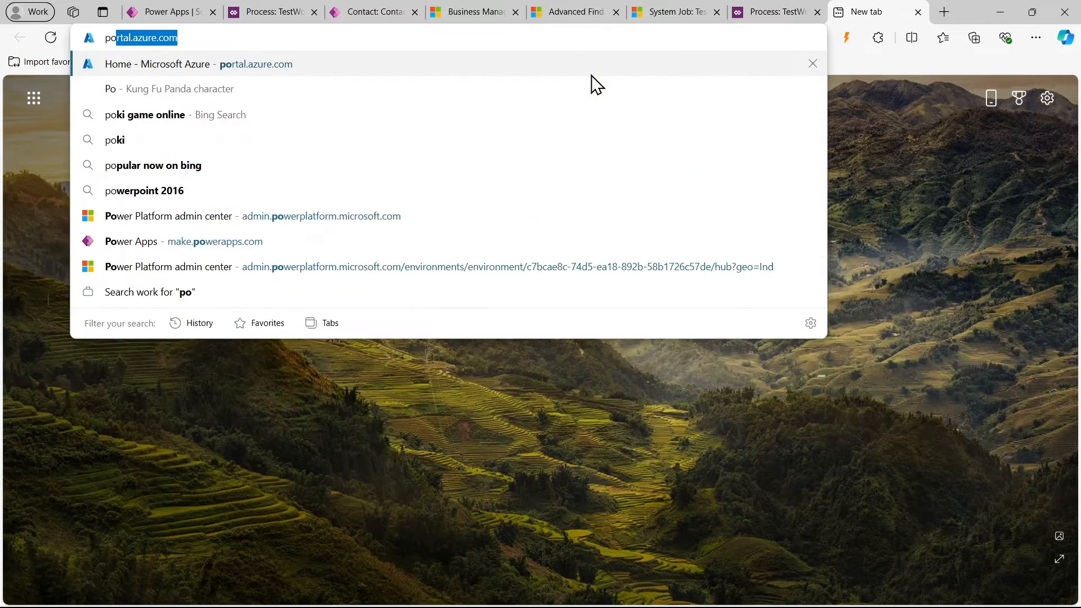
pyautogui.write('rt')
pyautogui.press('Right')
pyautogui.press('Return')
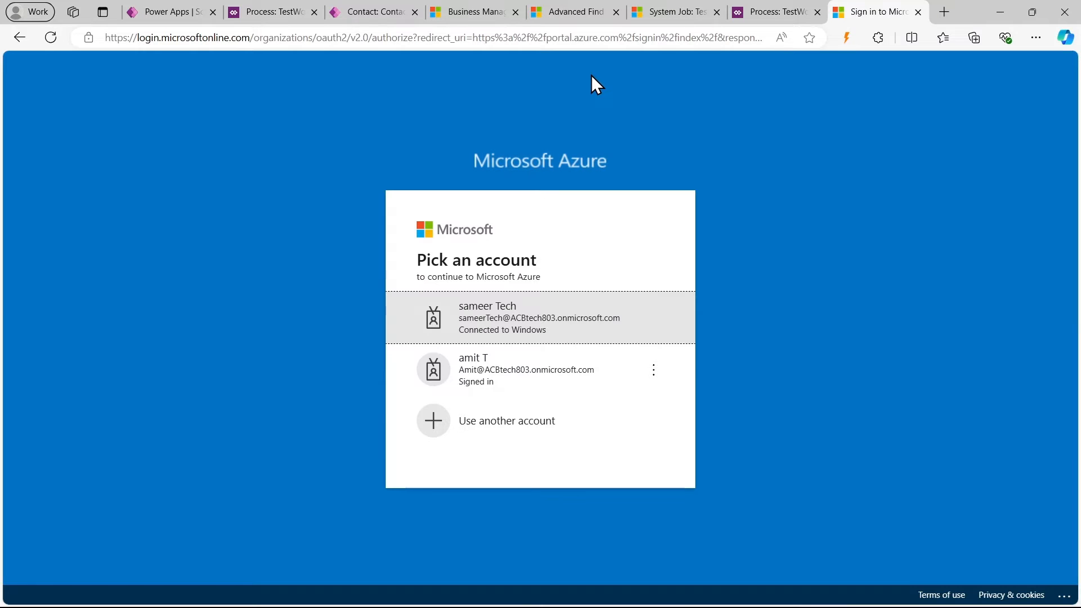
pyautogui.click(523, 378)
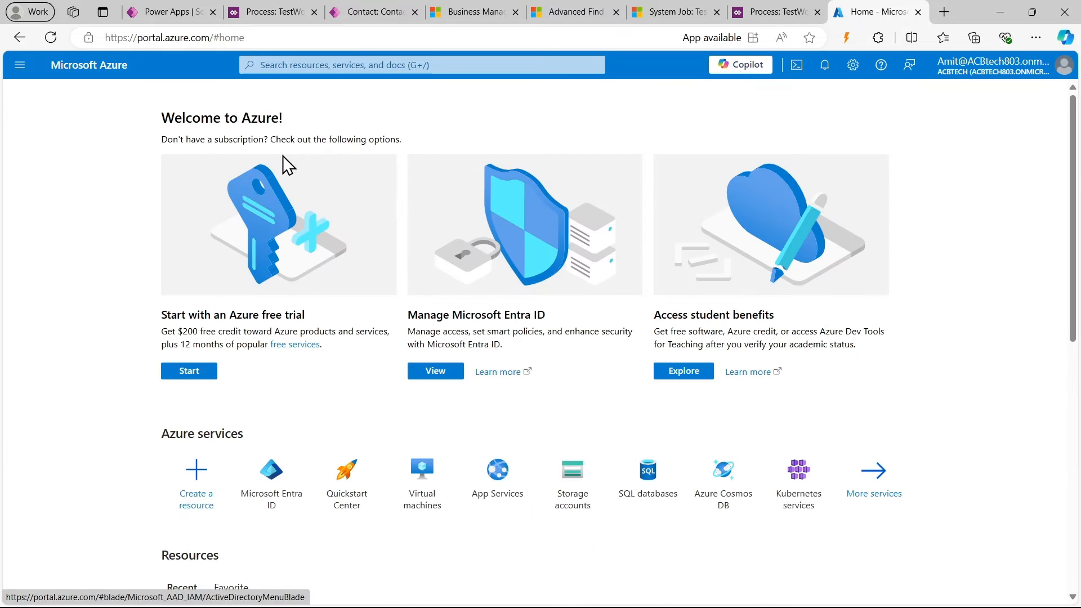
# Open the app registrations in Microsoft Entra ID and start a new registration
pyautogui.click(450, 258)
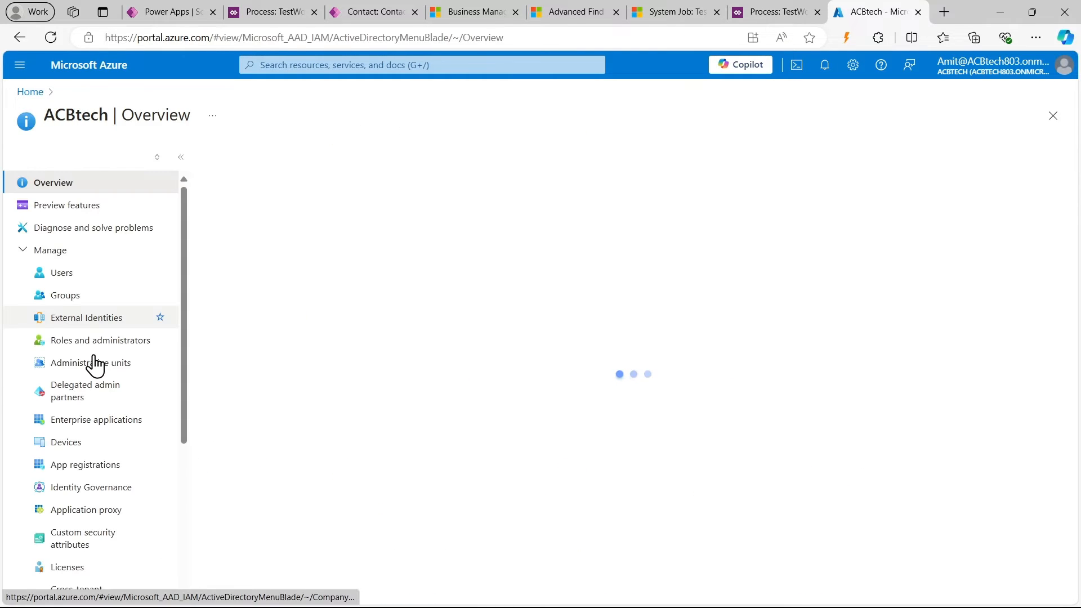
pyautogui.click(78, 473)
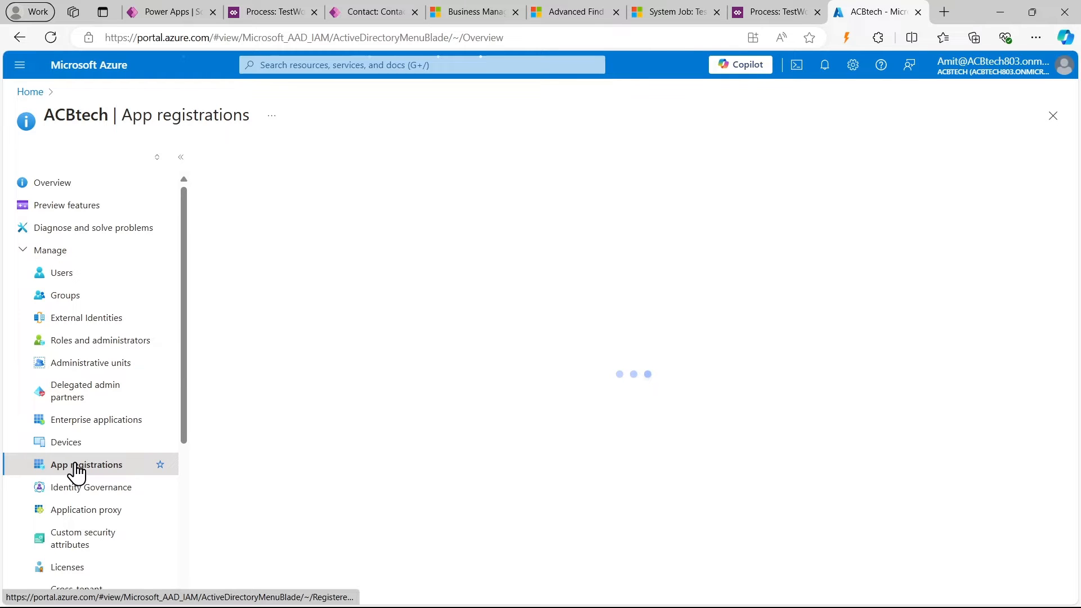
pyautogui.click(253, 157)
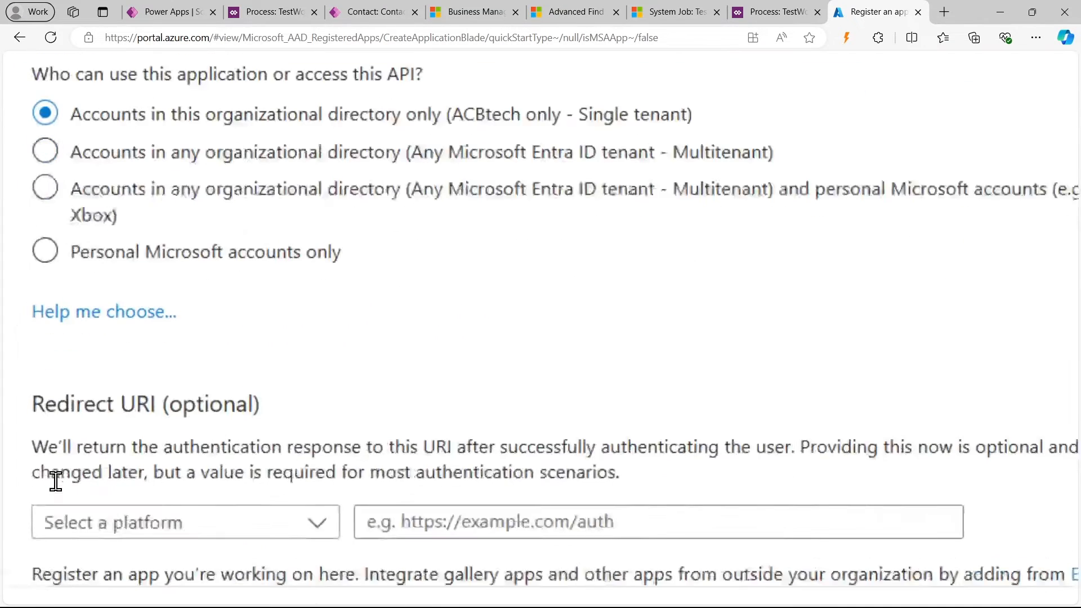
# Set the redirect URI platform to Web for the new application Testapp001
pyautogui.click(250, 507)
pyautogui.click(253, 508)
pyautogui.scroll(-2, 253, 506)
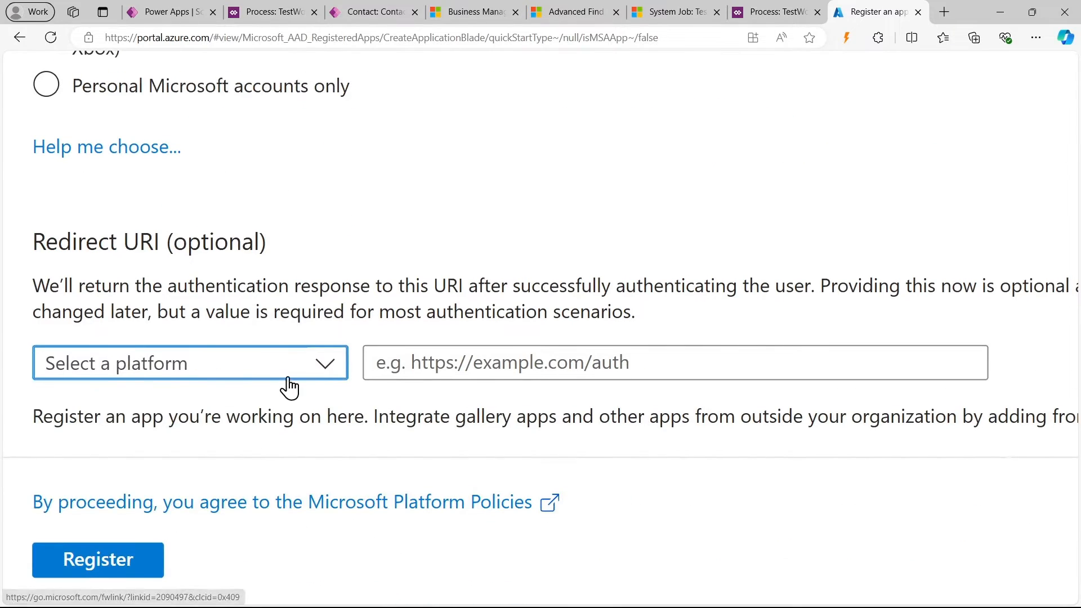
pyautogui.click(298, 369)
pyautogui.click(146, 463)
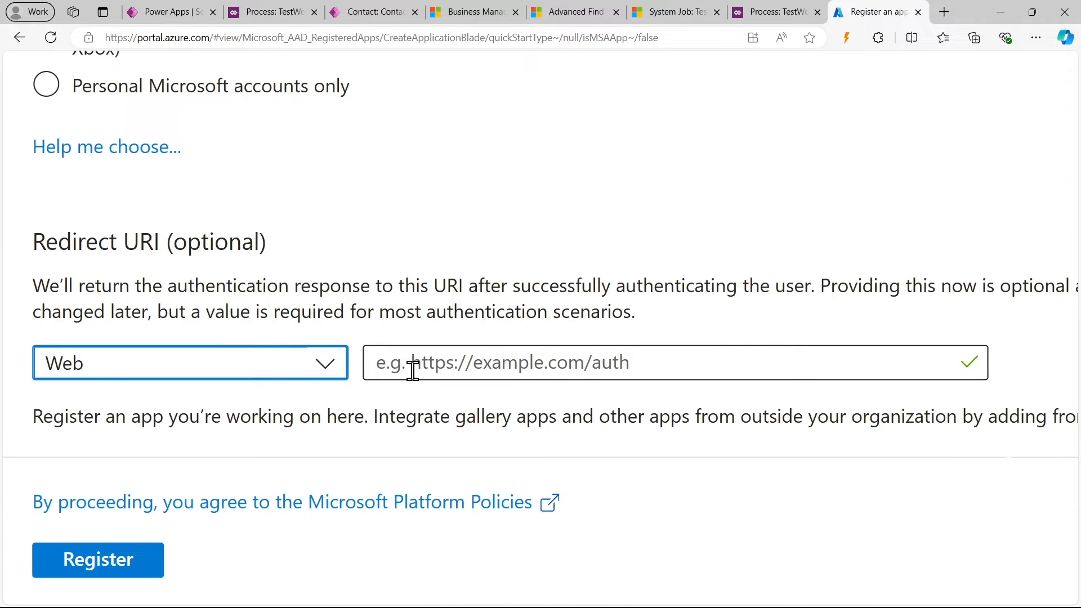
pyautogui.click(413, 370)
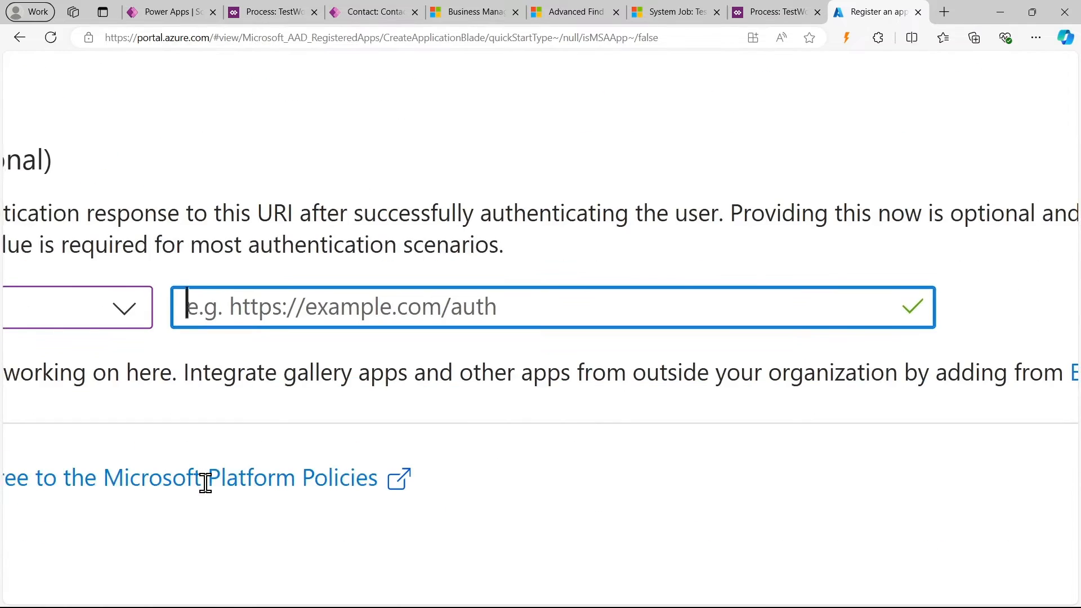
pyautogui.write('http')
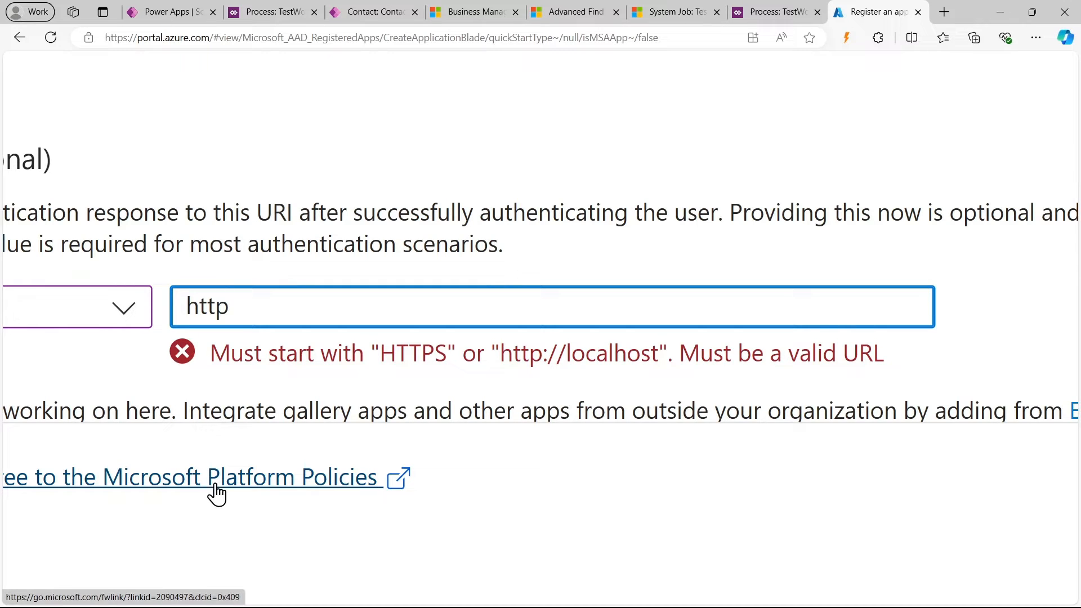
pyautogui.moveTo(500, 355); pyautogui.dragTo(663, 376)
pyautogui.hotkey('ctrl', 'c')
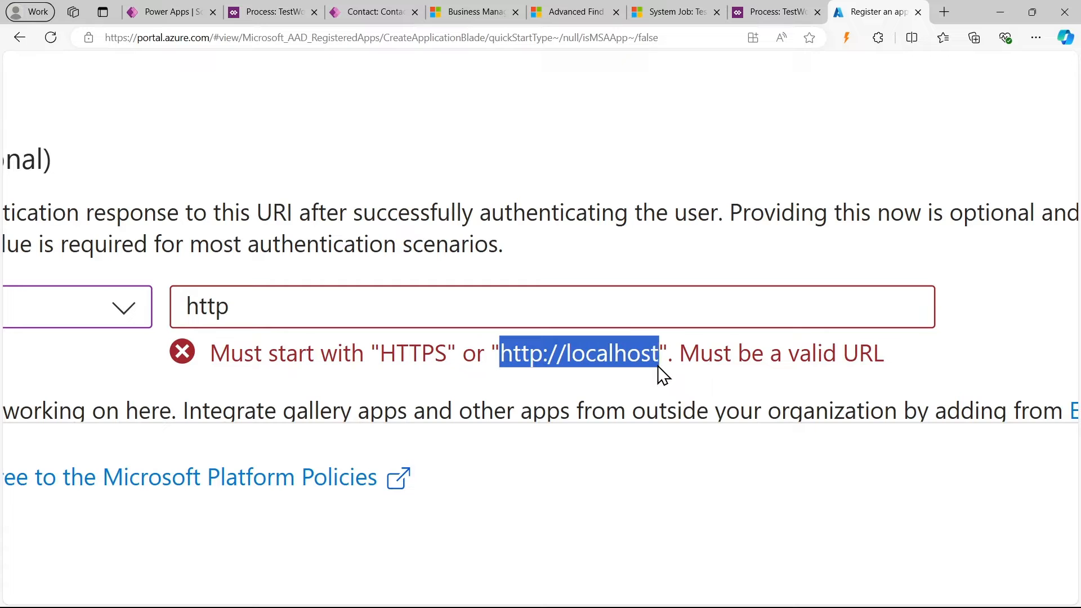
pyautogui.click(309, 304)
pyautogui.hotkey('ctrl', 'a')
pyautogui.hotkey('ctrl', 'v')
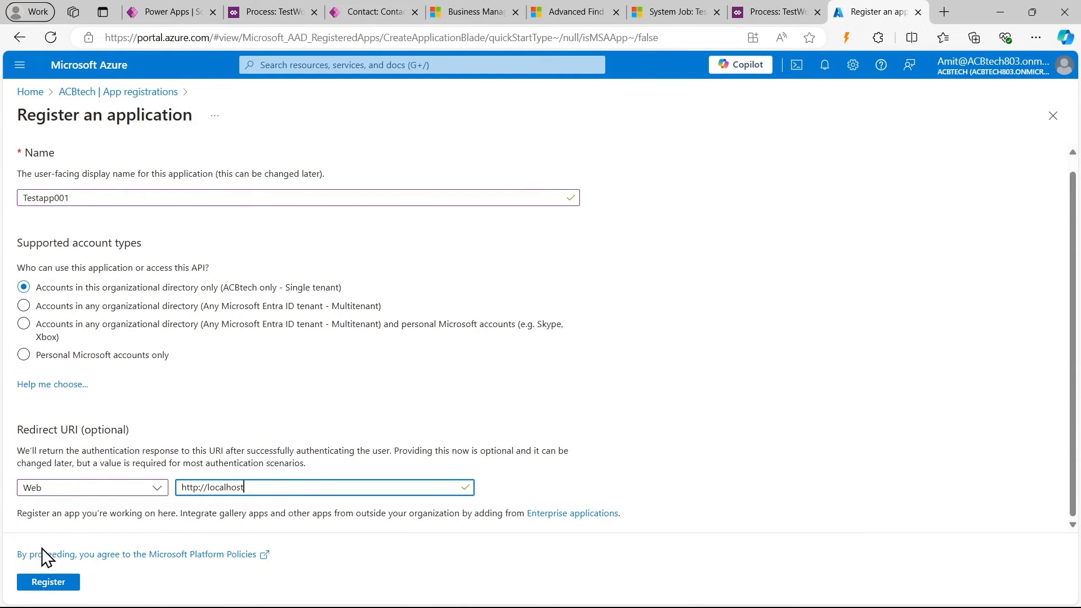
pyautogui.click(45, 585)
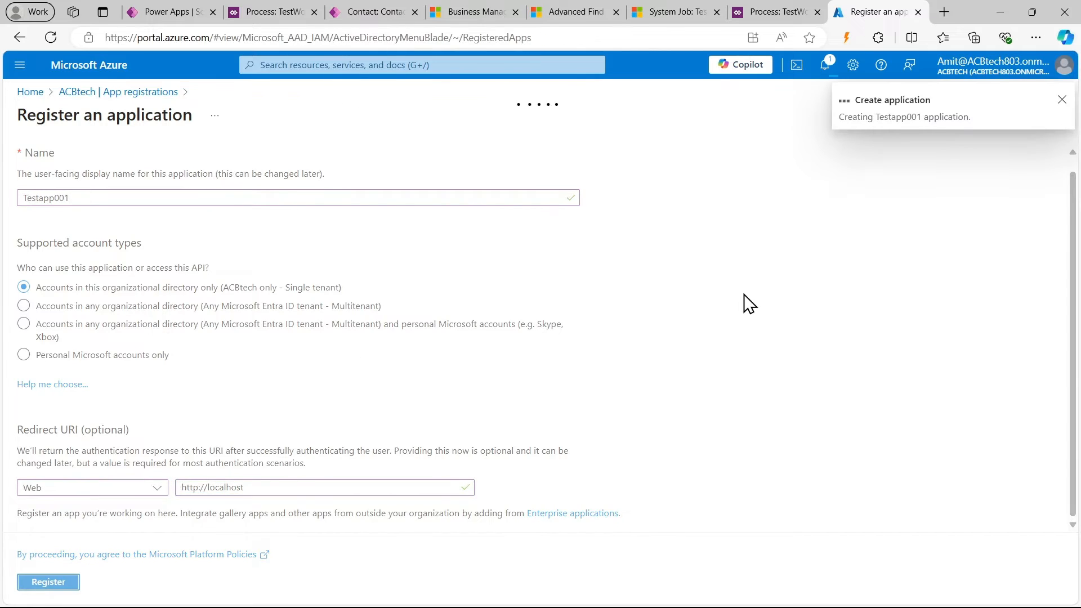
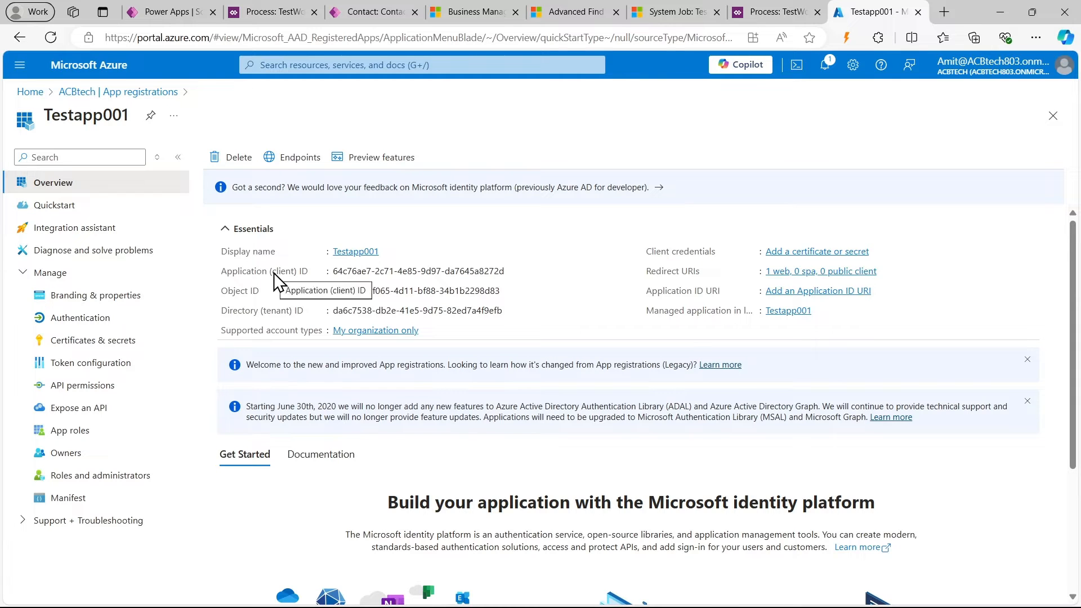
# Copy Testapp001's application (client) ID into the Notepad notes below the existing text, with label and value on one line
pyautogui.moveTo(271, 273); pyautogui.dragTo(511, 272)
pyautogui.hotkey('ctrl', 'c')
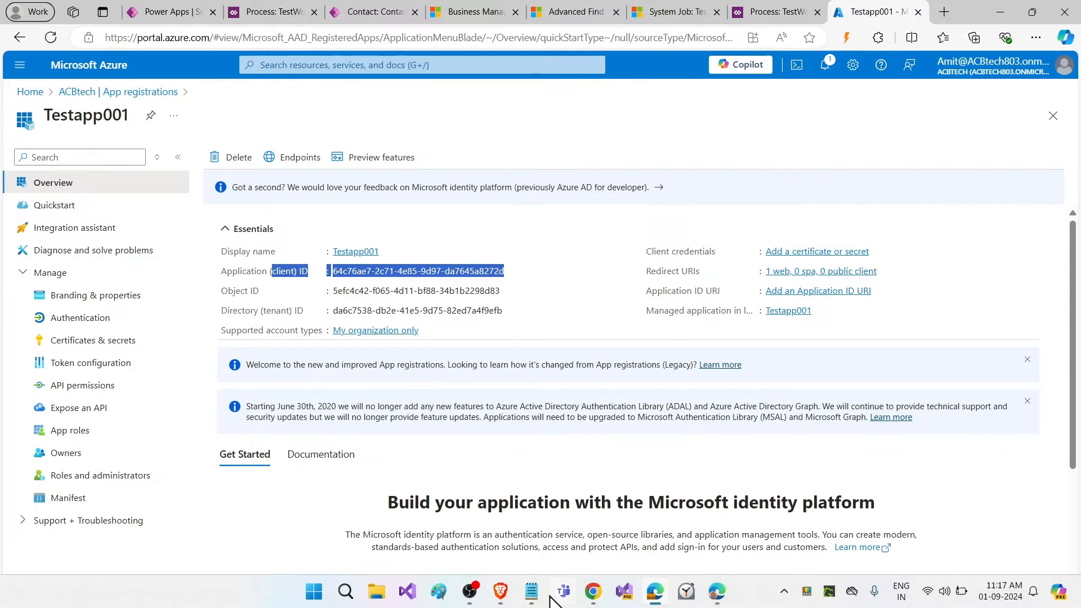
pyautogui.click(555, 593)
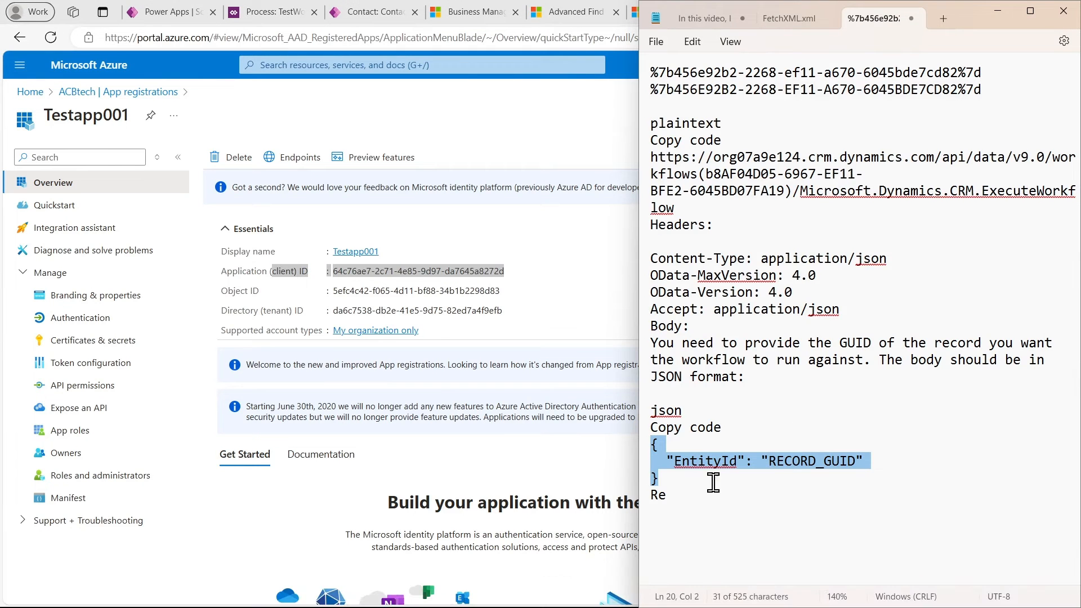
pyautogui.click(698, 507)
pyautogui.press('Return')
pyautogui.press('Return')
pyautogui.press('Return')
pyautogui.press('Return')
pyautogui.press('Return')
pyautogui.press('Return')
pyautogui.press('Return')
pyautogui.press('Return')
pyautogui.press('Return')
pyautogui.press('Return')
pyautogui.press('Return')
pyautogui.press('Return')
pyautogui.press('Return')
pyautogui.press('Return')
pyautogui.press('Return')
pyautogui.press('Return')
pyautogui.press('Return')
pyautogui.press('Return')
pyautogui.press('Return')
pyautogui.press('Return')
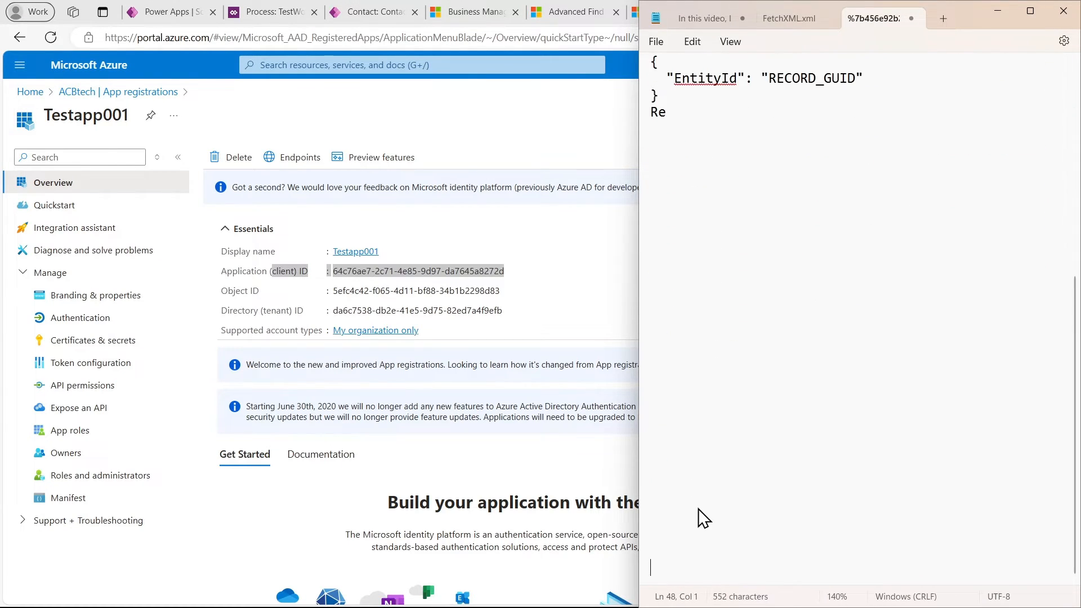
pyautogui.hotkey('ctrl', 'v')
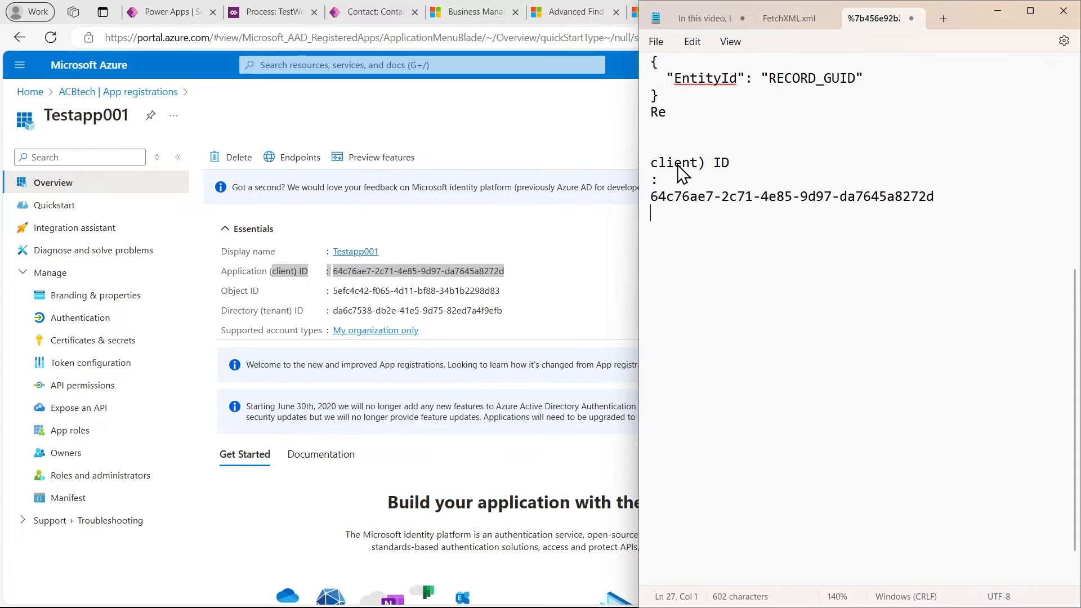
pyautogui.press('BackSpace')
pyautogui.press('BackSpace')
pyautogui.press('BackSpace')
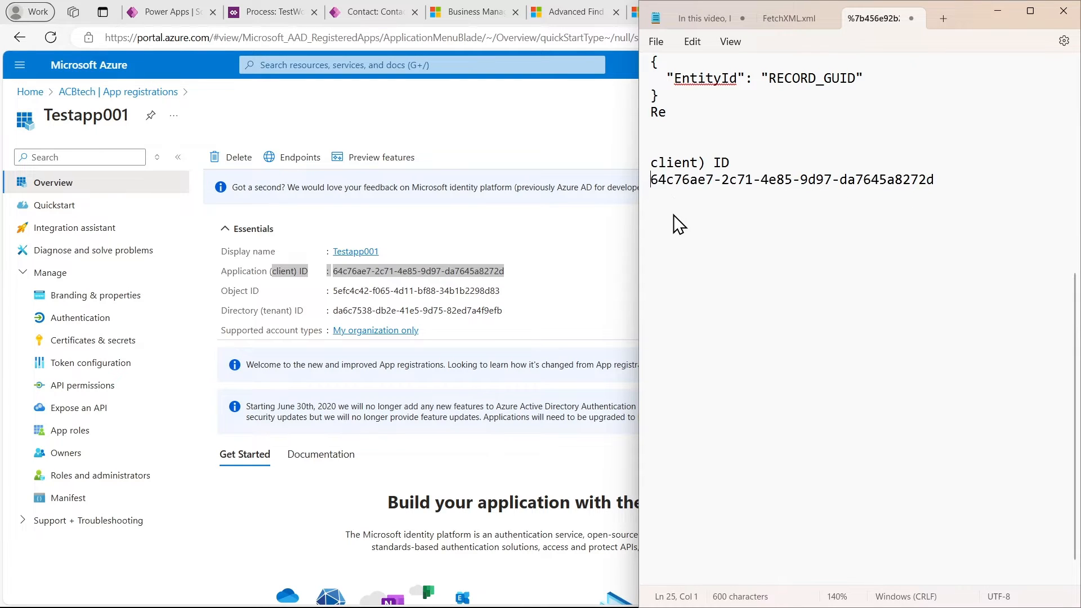
pyautogui.write(':')
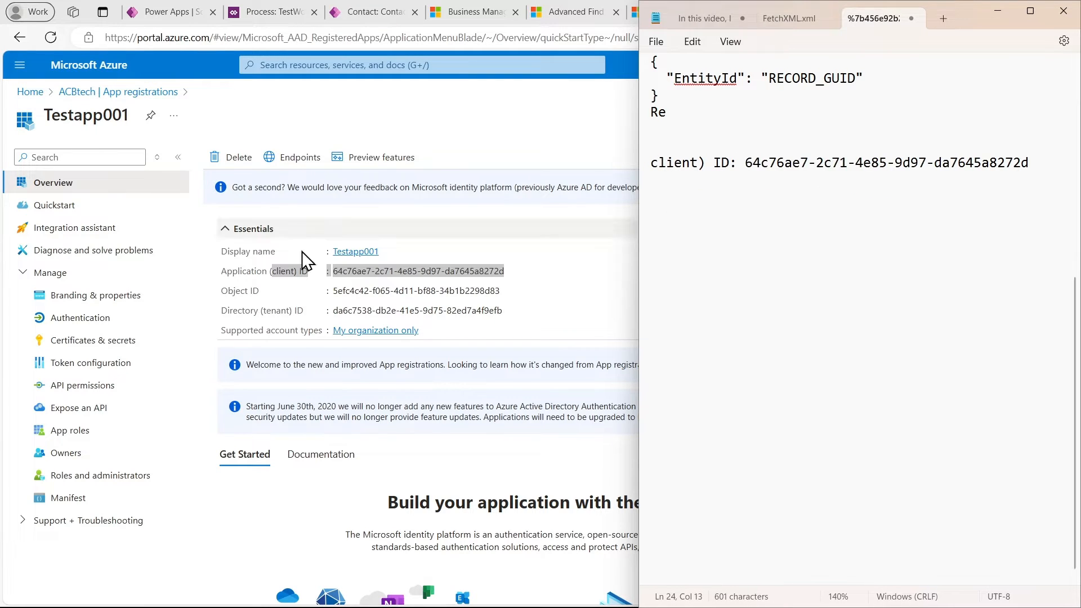
# Copy Testapp001's directory (tenant) ID into the Notepad notes under the client ID, with label and value on one line
pyautogui.click(266, 311)
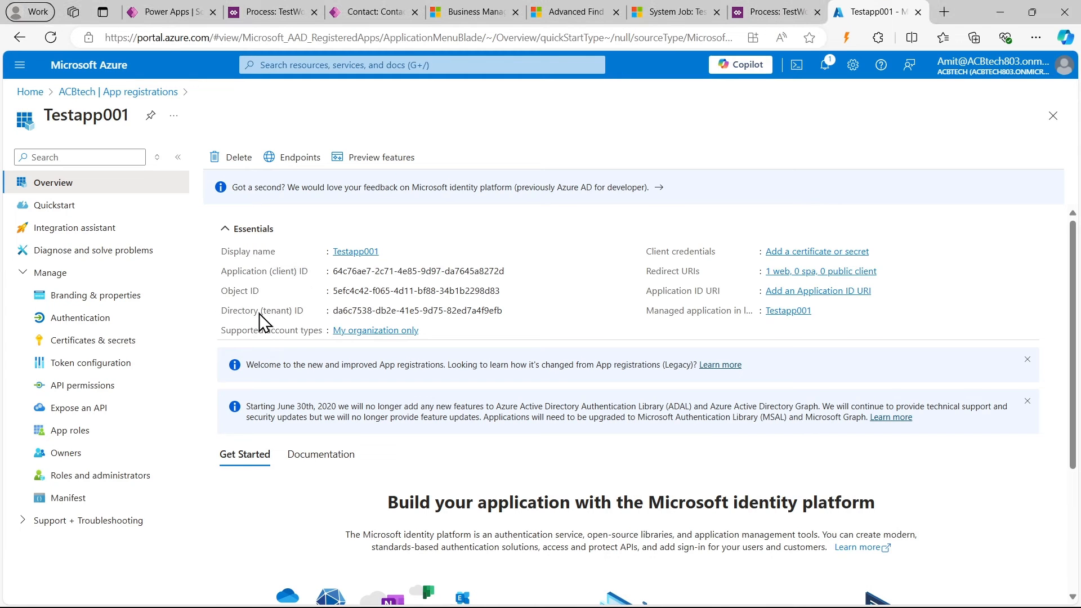
pyautogui.moveTo(258, 311); pyautogui.dragTo(506, 319)
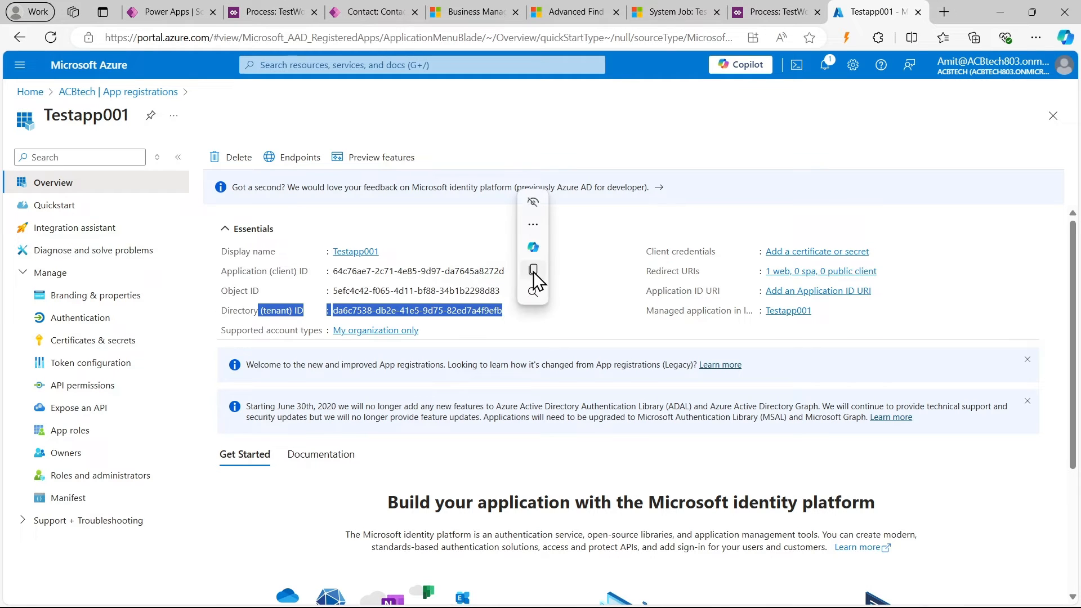
pyautogui.click(533, 270)
pyautogui.click(531, 591)
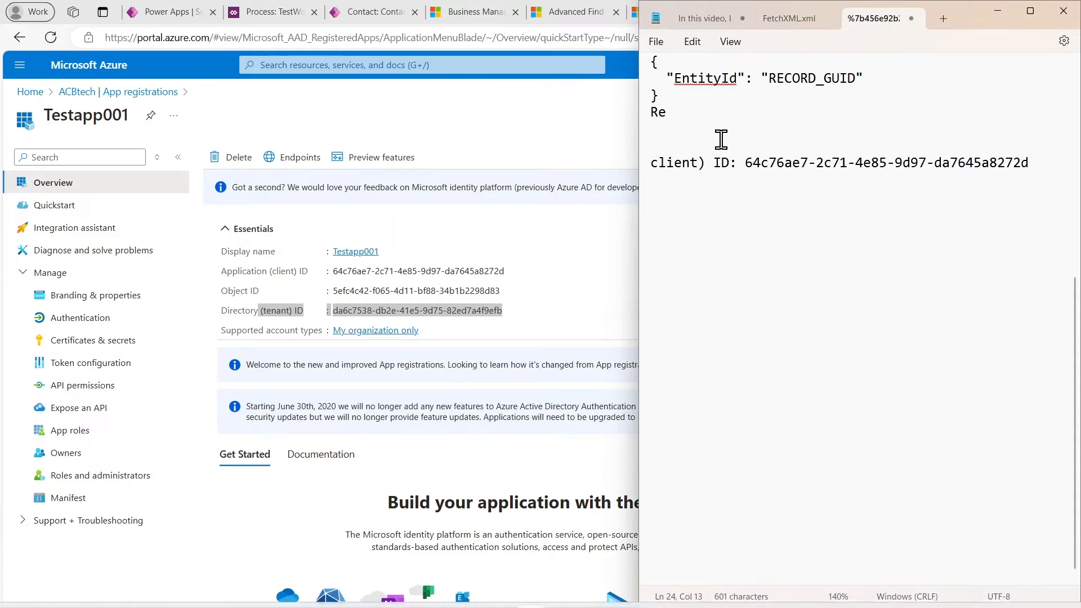
pyautogui.click(1039, 172)
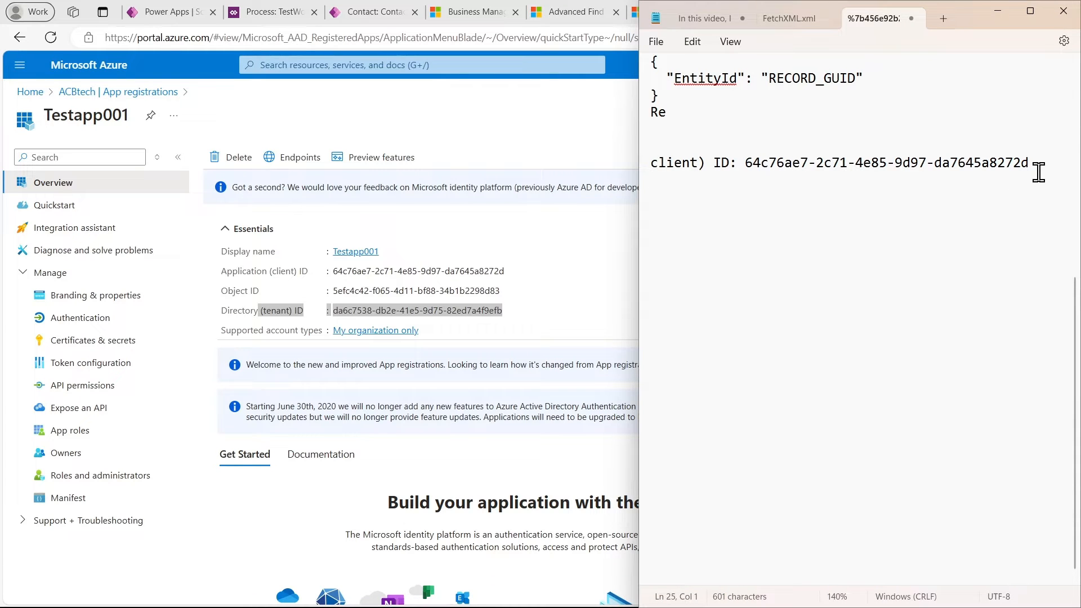
pyautogui.hotkey('ctrl', 'v')
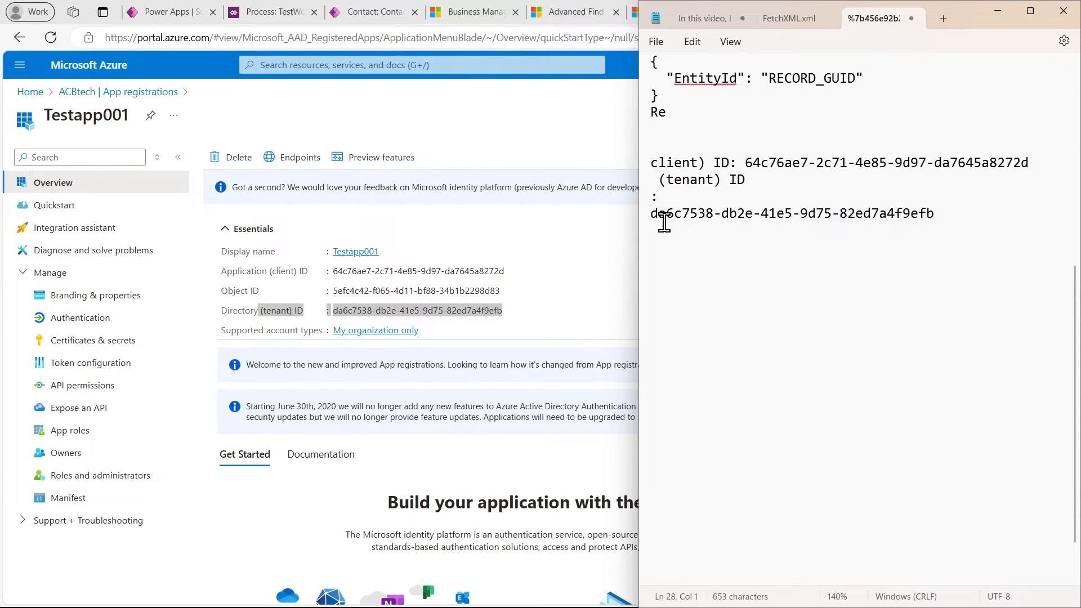
pyautogui.press('BackSpace')
pyautogui.press('BackSpace')
pyautogui.press('BackSpace')
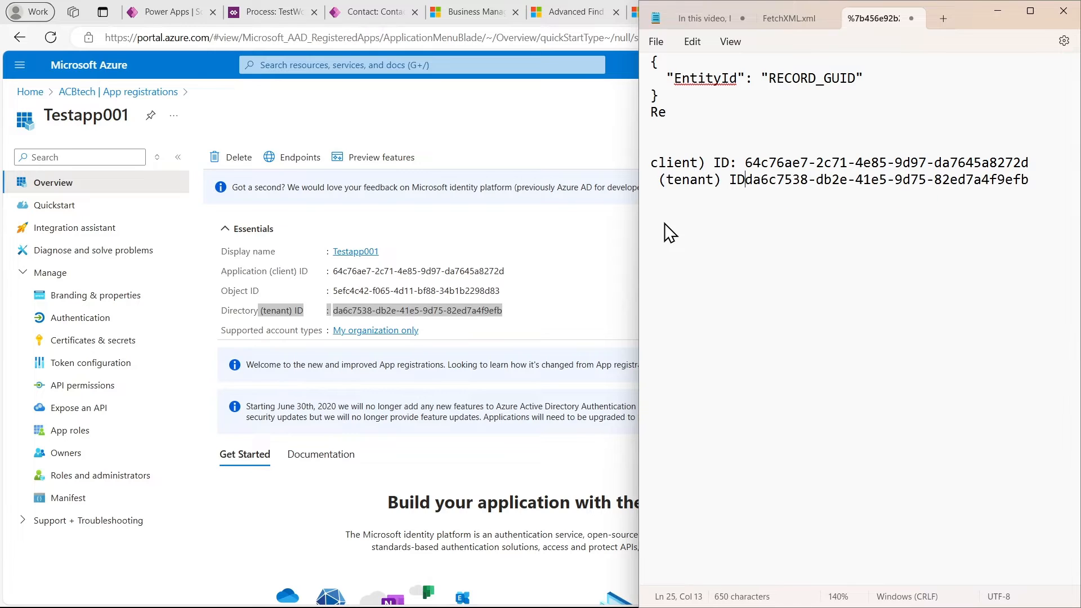
pyautogui.write(':')
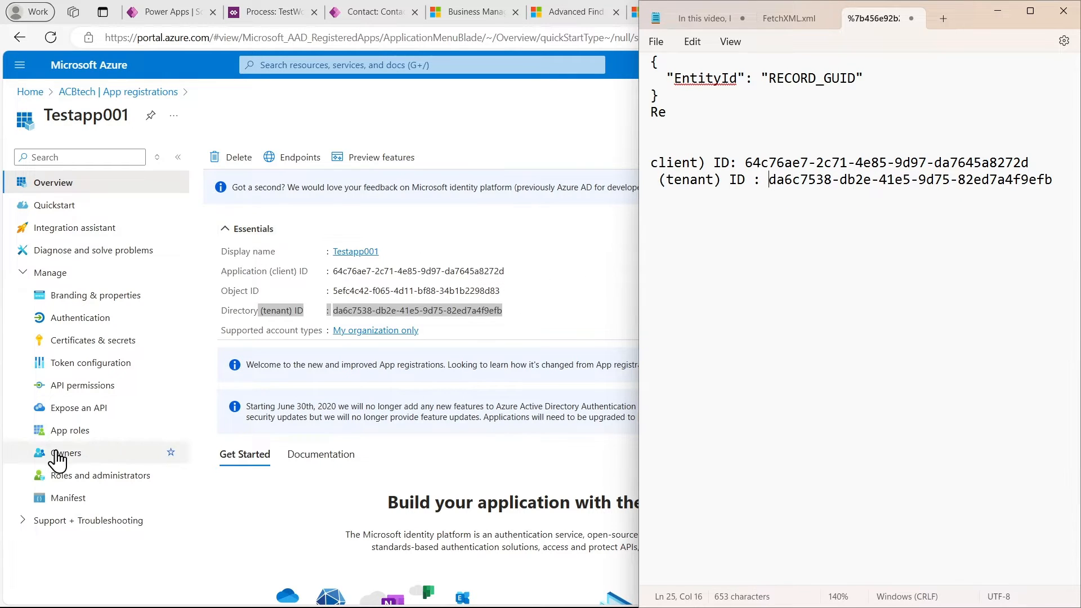
# Add a client secret with the description Testing001 to Testapp001 in the Azure portal and copy the secret's value
pyautogui.click(88, 342)
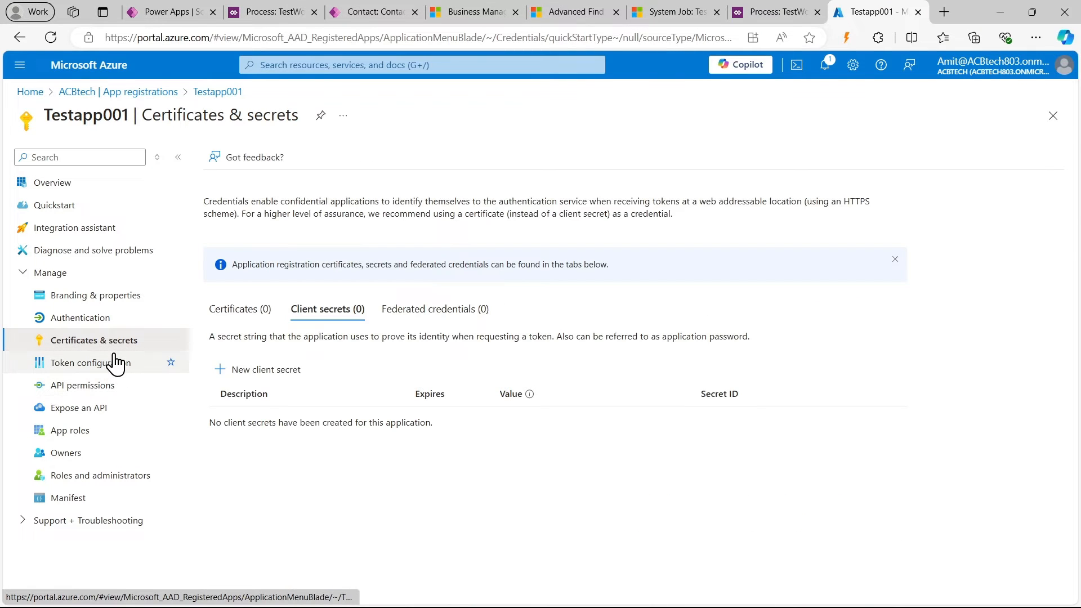
pyautogui.click(285, 373)
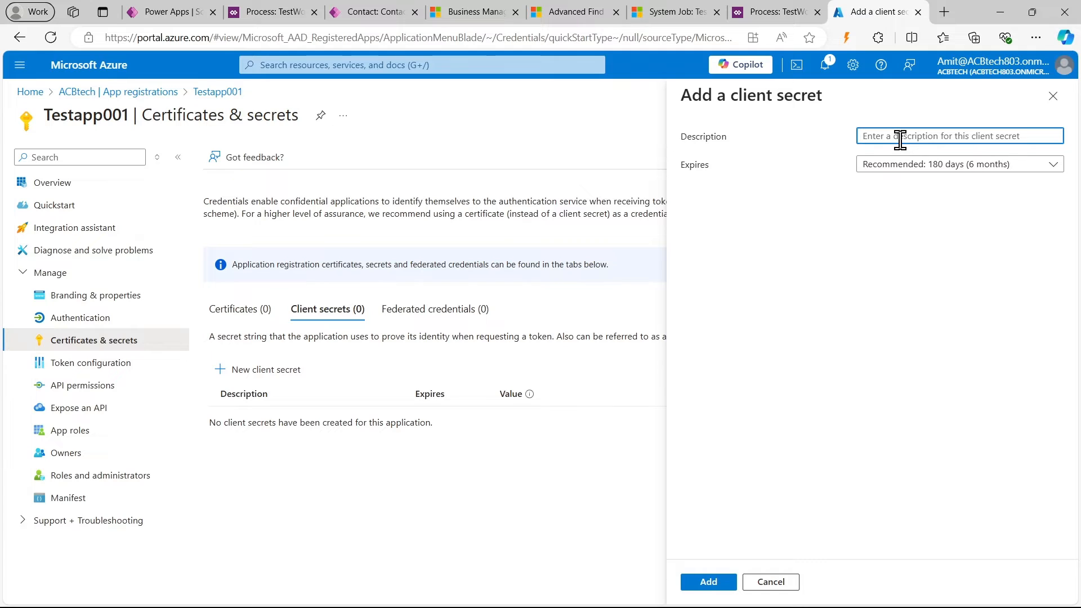
pyautogui.scroll(5, 901, 140)
pyautogui.hscroll(4, 900, 140)
pyautogui.scroll(1, 901, 140)
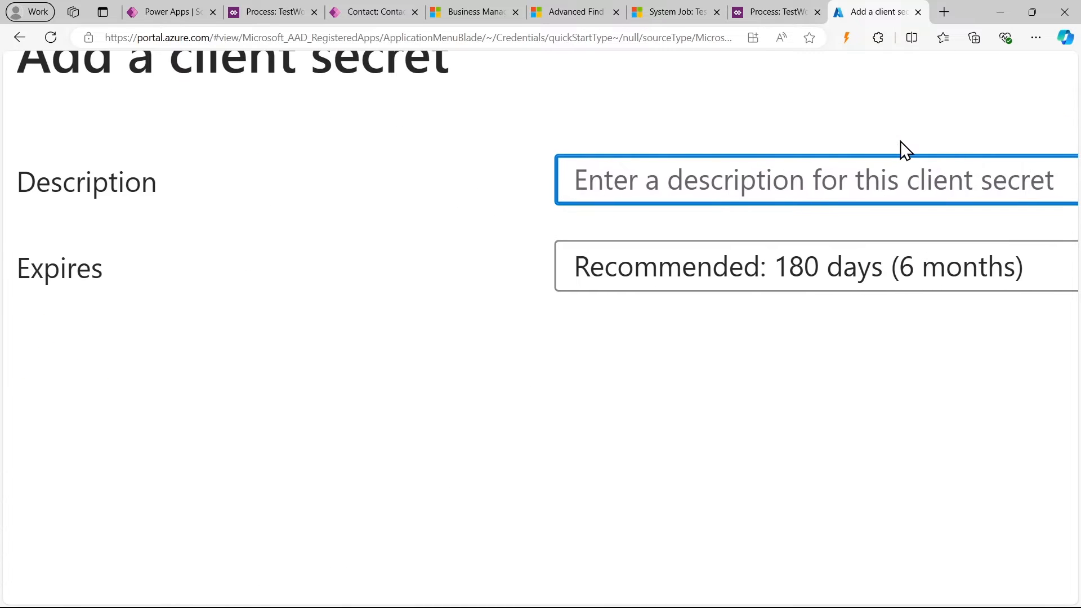
pyautogui.write('Testing')
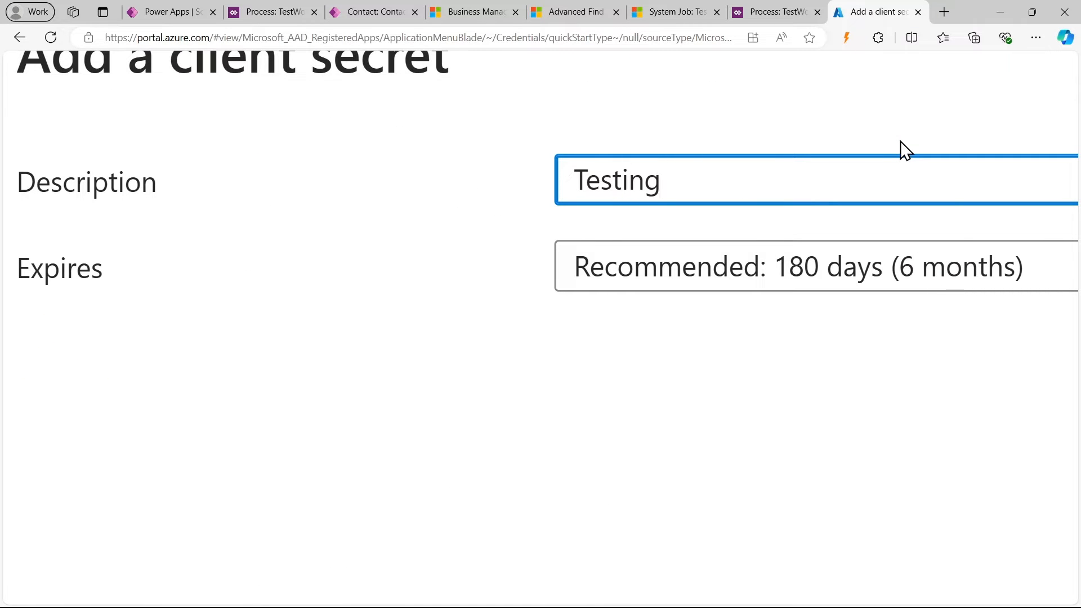
pyautogui.write('001')
pyautogui.scroll(-5, 903, 149)
pyautogui.click(708, 582)
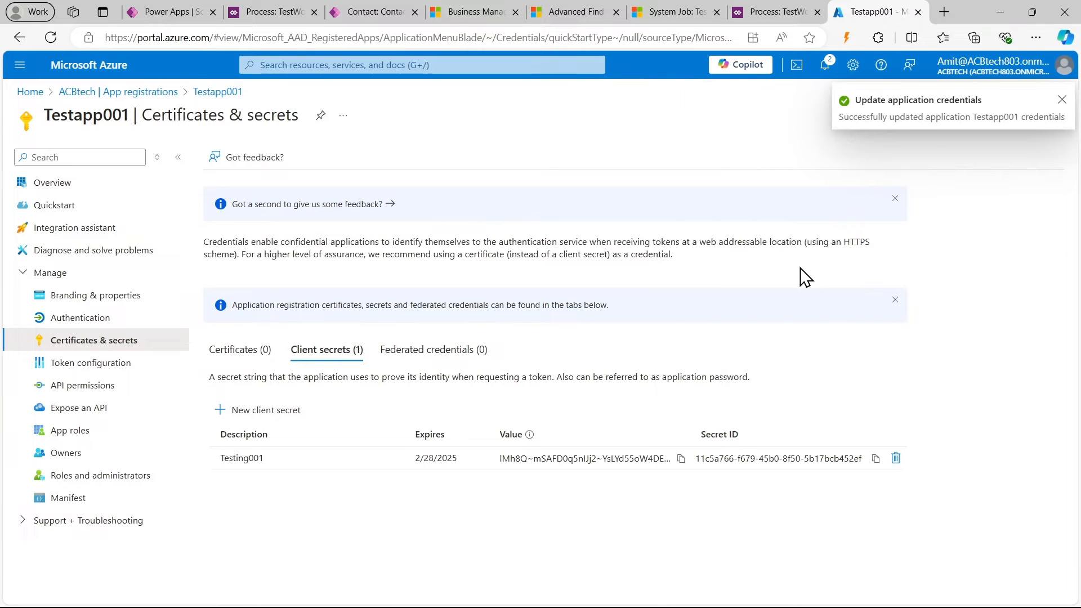
pyautogui.click(680, 458)
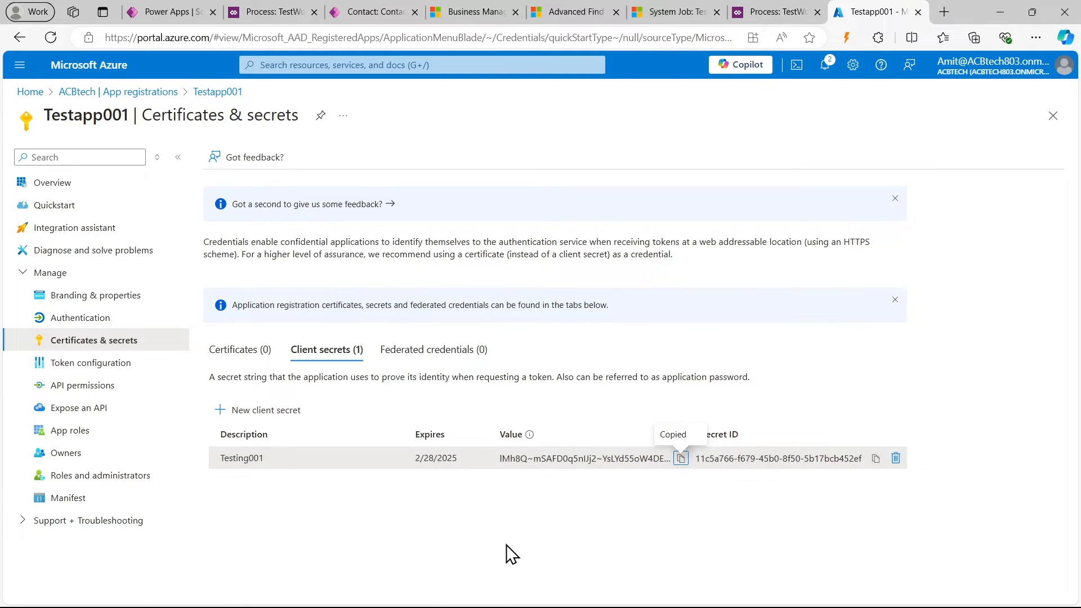
# Paste the client secret's value into the Notepad notes below the tenant ID, labelled SI:, and return to the Azure portal
pyautogui.click(528, 593)
pyautogui.click(664, 225)
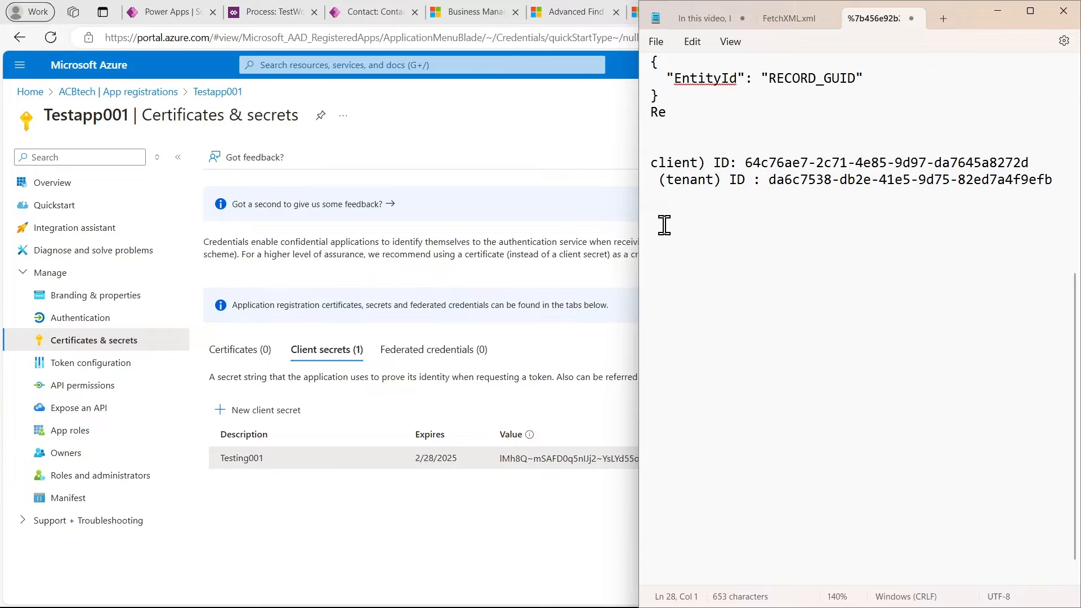
pyautogui.write('SI:')
pyautogui.hotkey('ctrl', 'v')
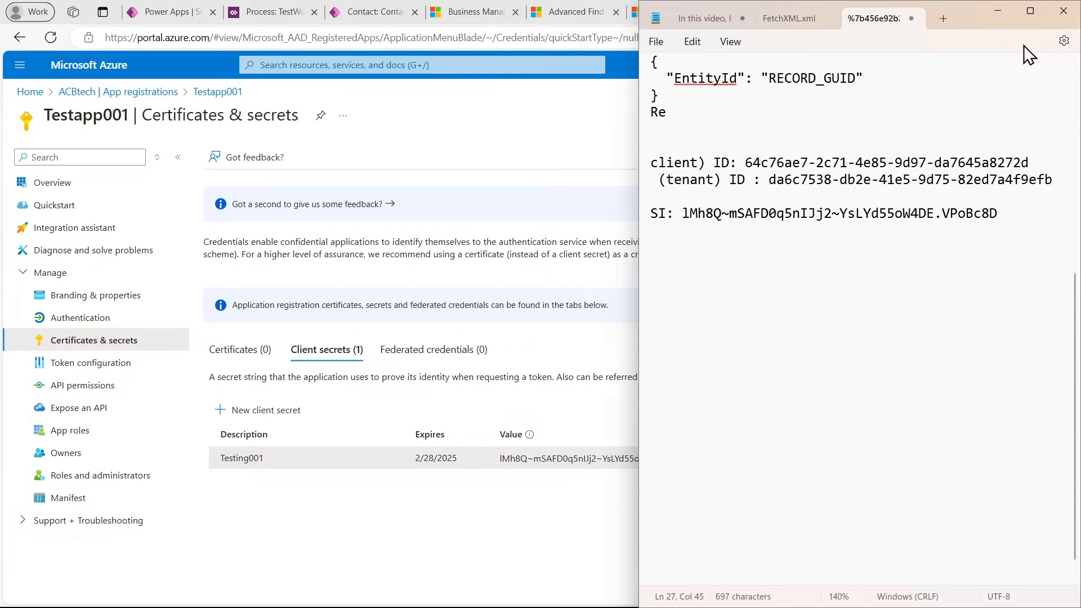
pyautogui.click(998, 11)
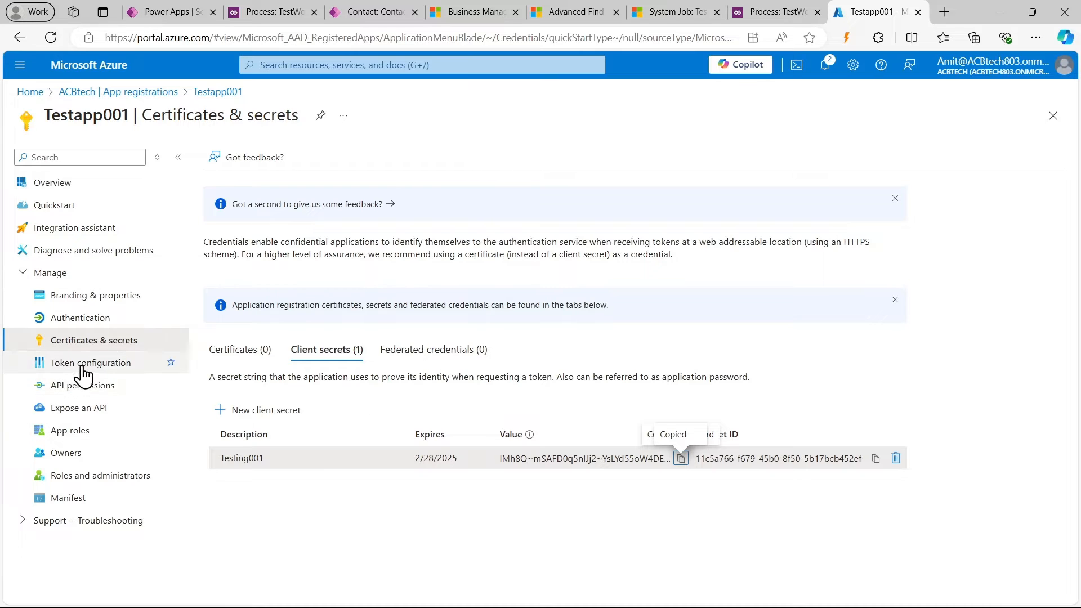
# Add the Dynamics CRM delegated permission user_impersonation to Testapp001's API permissions
pyautogui.click(82, 387)
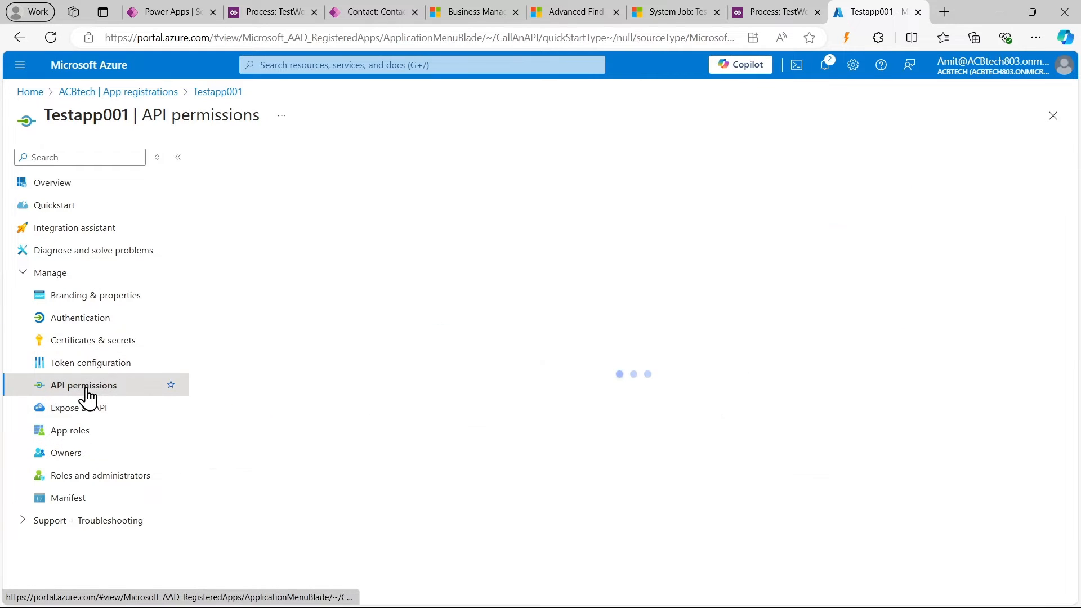
pyautogui.click(258, 375)
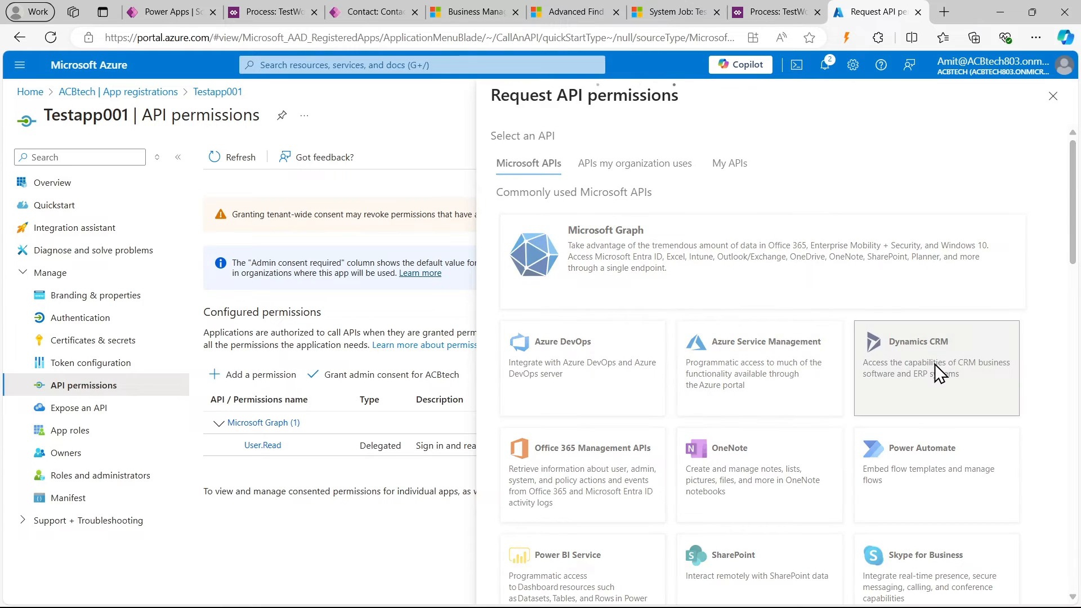
pyautogui.click(937, 369)
pyautogui.click(501, 475)
pyautogui.click(508, 580)
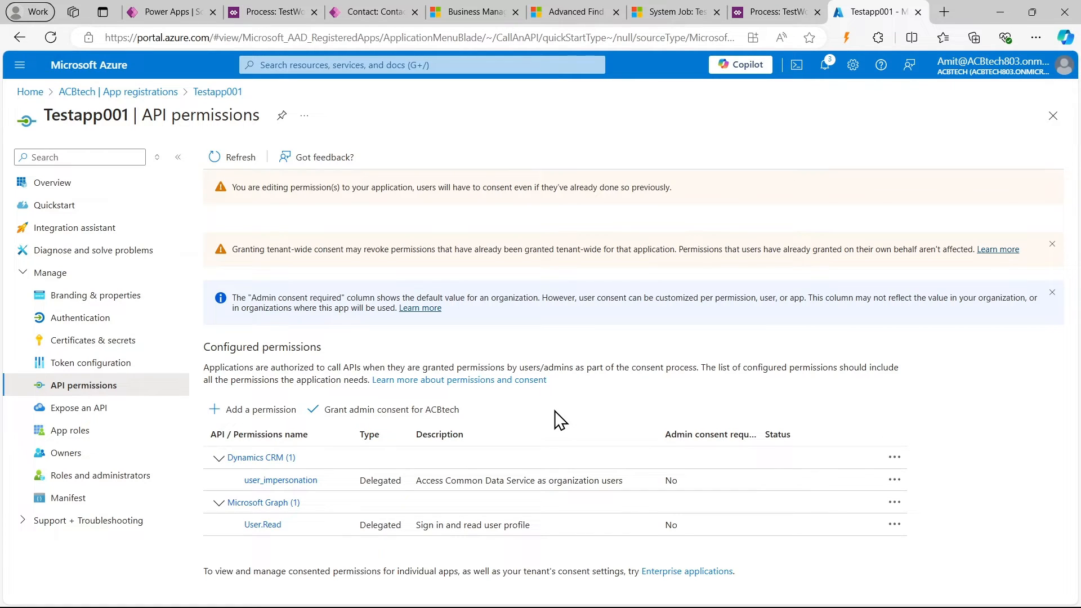
pyautogui.moveTo(44, 114); pyautogui.dragTo(135, 115)
pyautogui.click(174, 129)
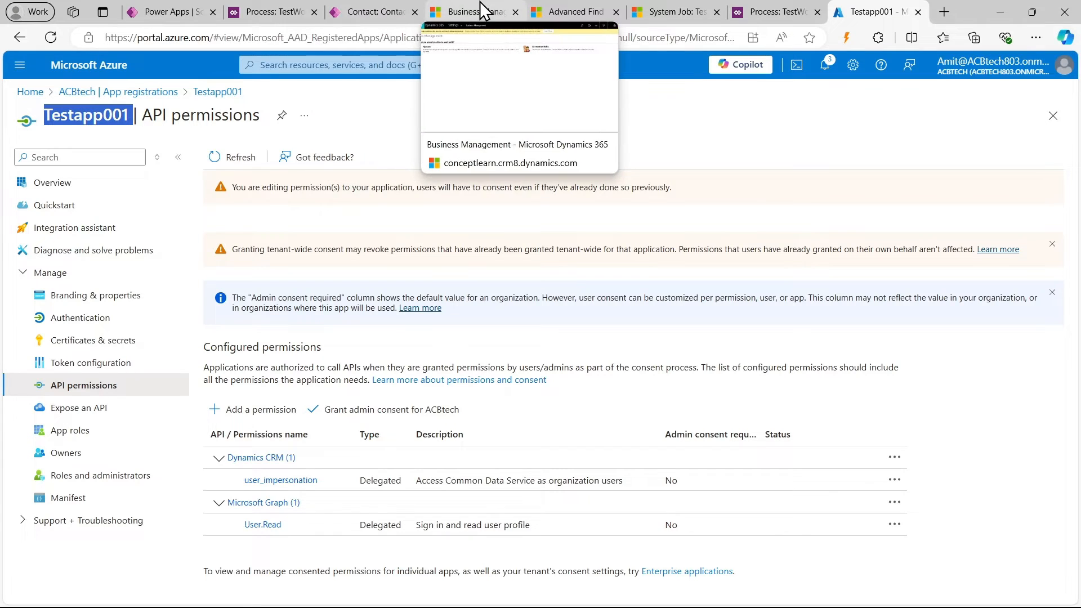
# Open admin.powerplatform.microsoft.com in a new browser tab and go to the ConceptLearn environment's application users list
pyautogui.click(943, 12)
pyautogui.write('adm')
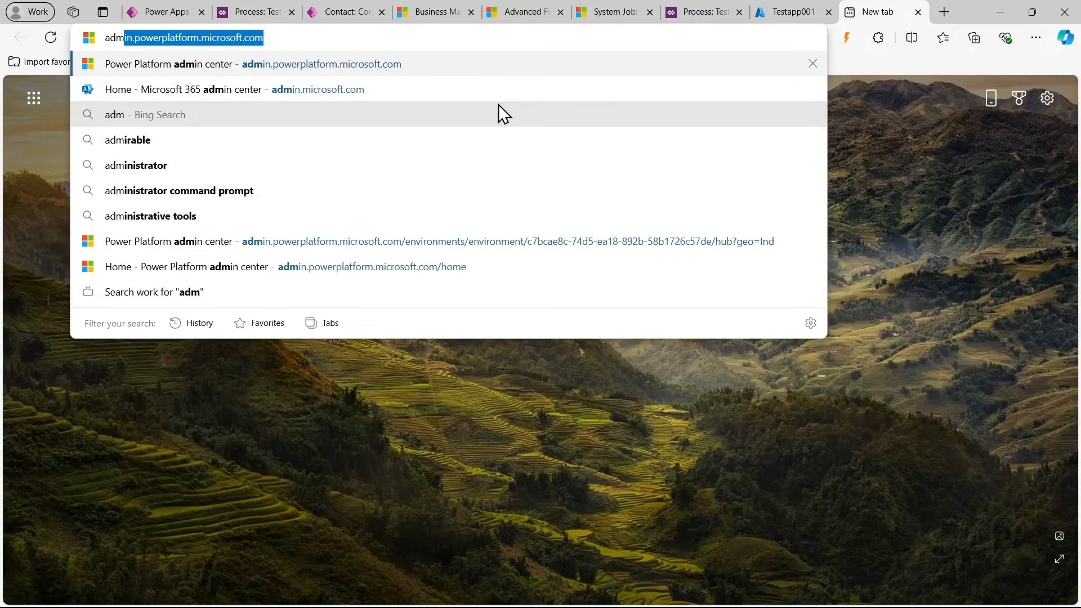
pyautogui.press('Return')
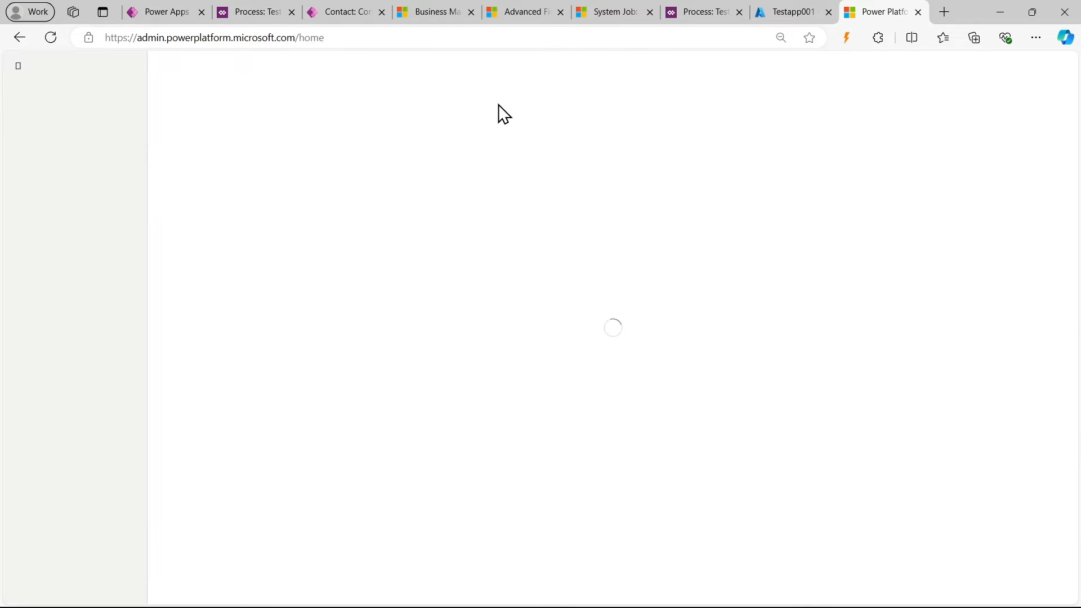
pyautogui.click(79, 148)
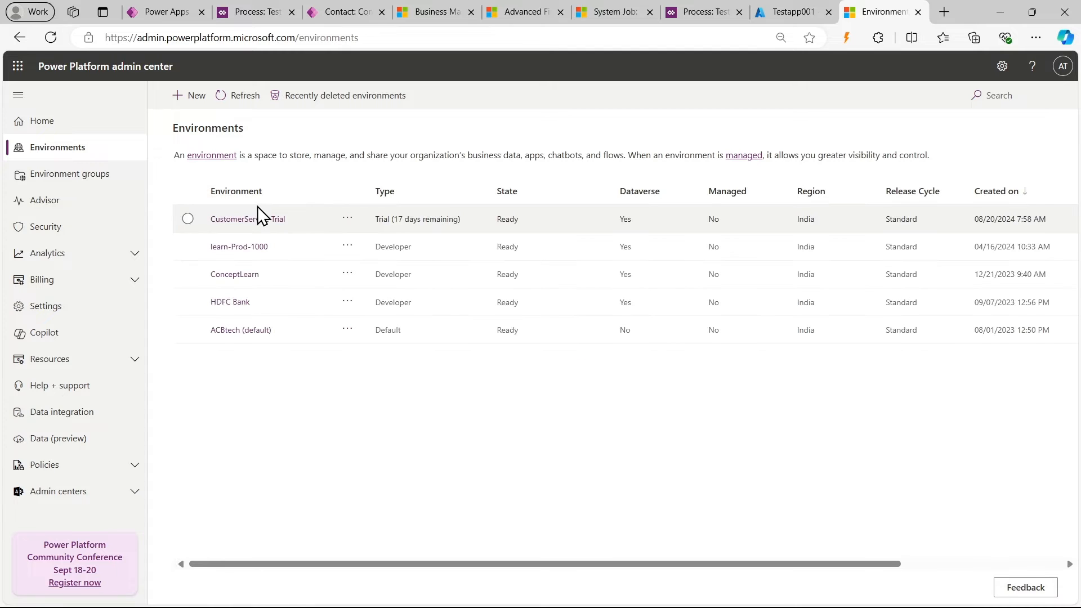
pyautogui.click(239, 274)
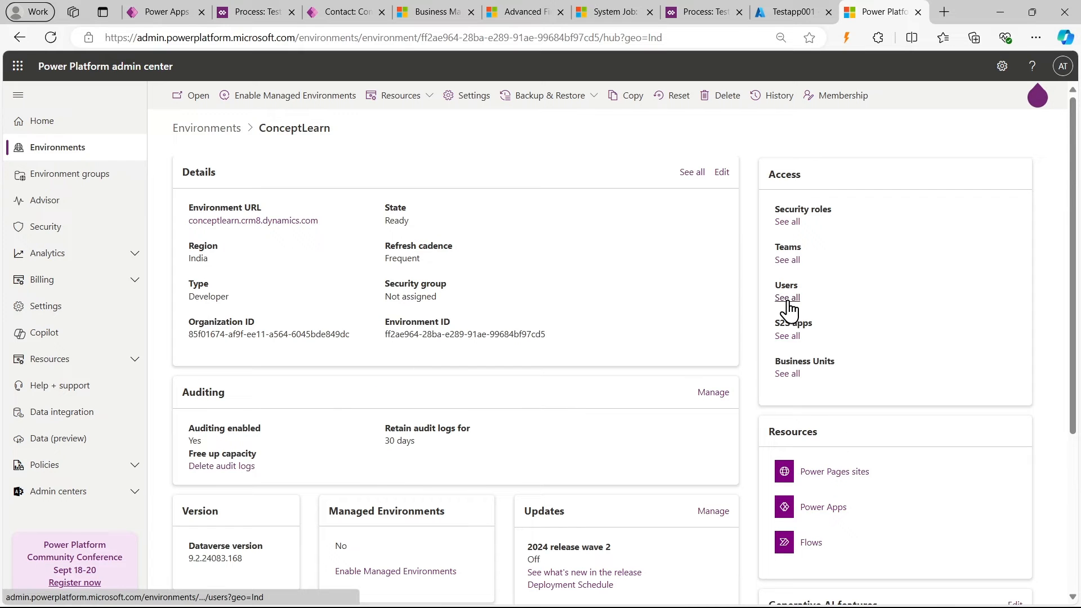
pyautogui.click(787, 308)
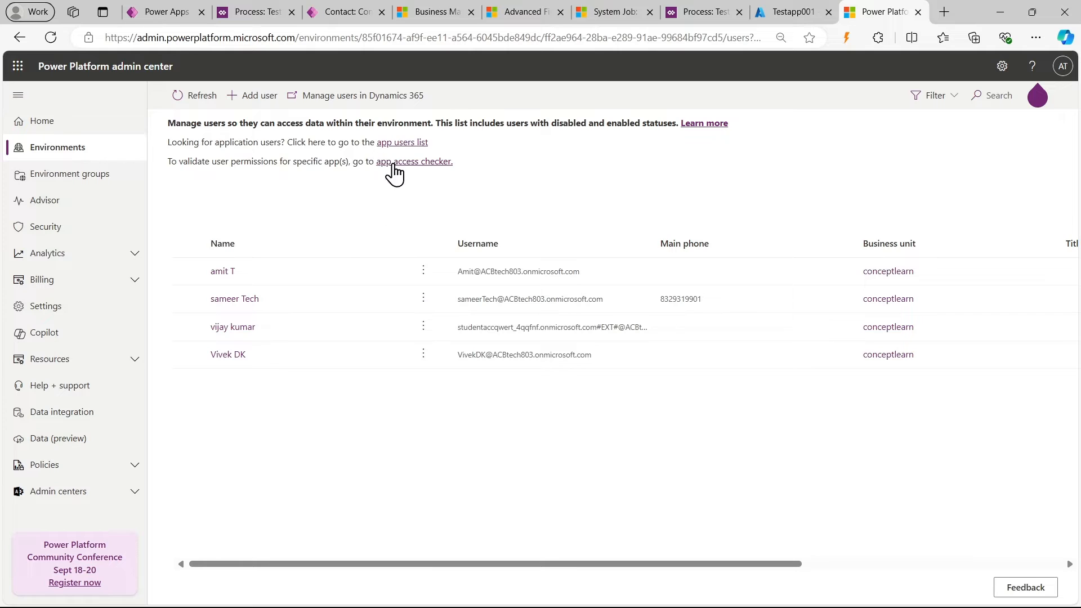
pyautogui.click(400, 148)
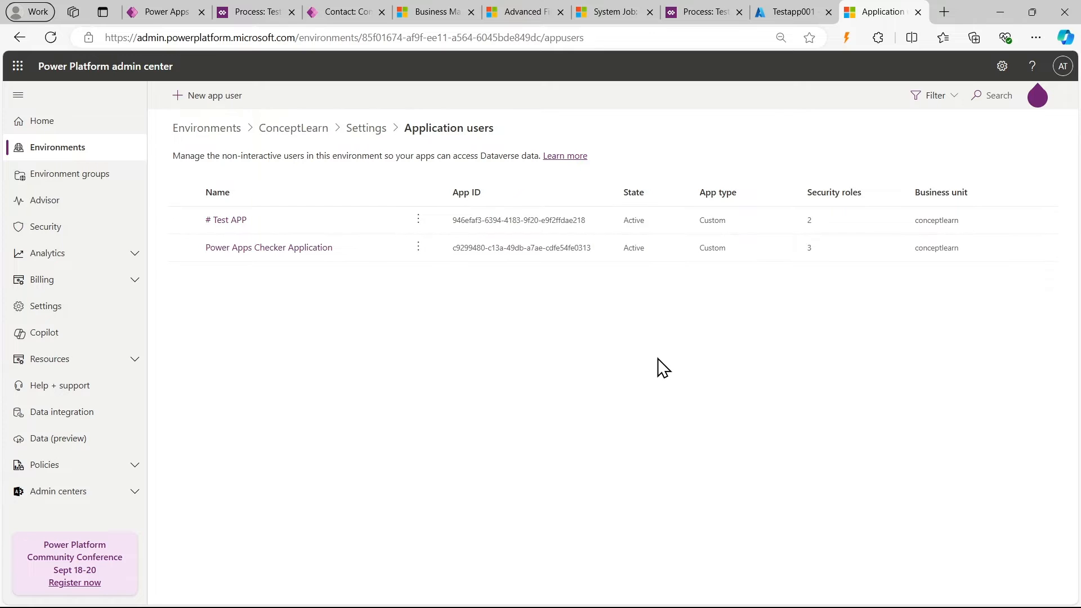
# Start a new app user in the conceptlearn business unit and open the selection of Microsoft Entra ID apps for it
pyautogui.click(216, 101)
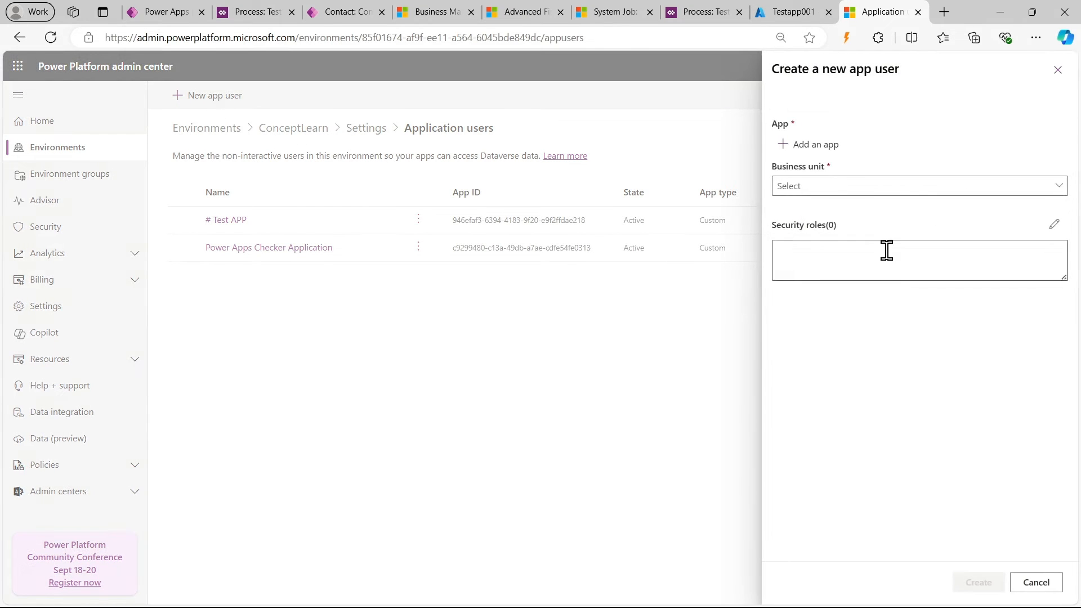
pyautogui.click(846, 191)
pyautogui.click(821, 207)
pyautogui.click(827, 145)
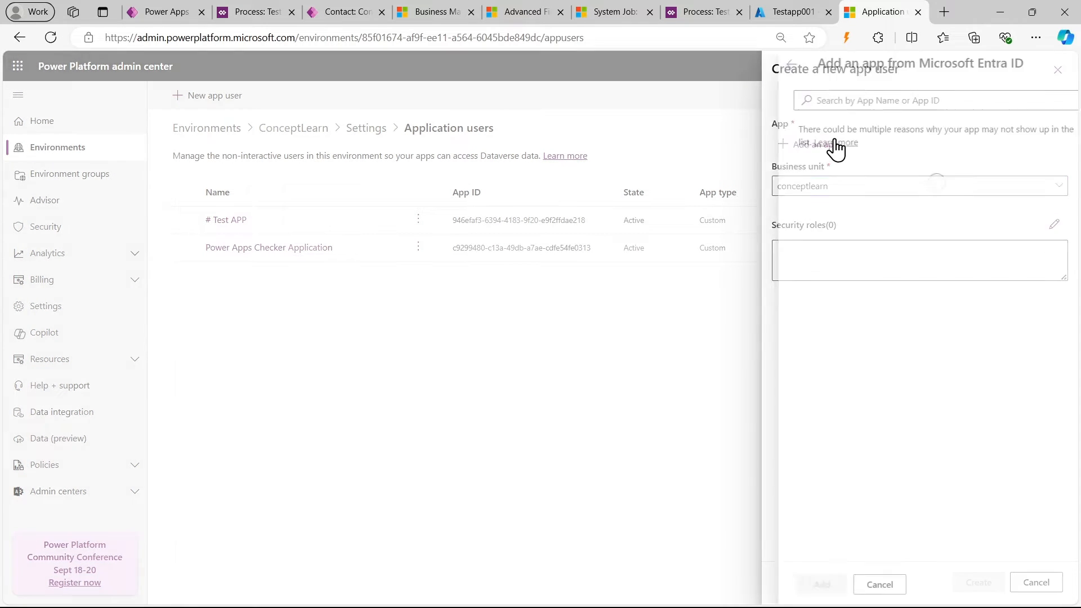
# Add the Testapp001 app from Microsoft Entra ID as a new application user in the ConceptLearn environment
pyautogui.click(843, 107)
pyautogui.scroll(5, 772, 502)
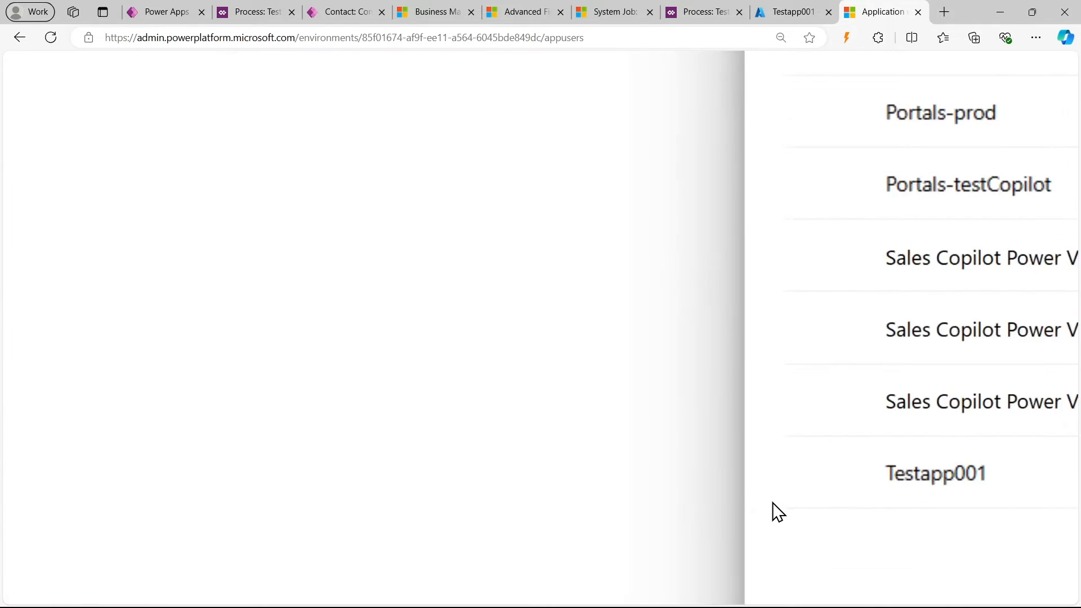
pyautogui.hscroll(5, 772, 502)
pyautogui.click(560, 474)
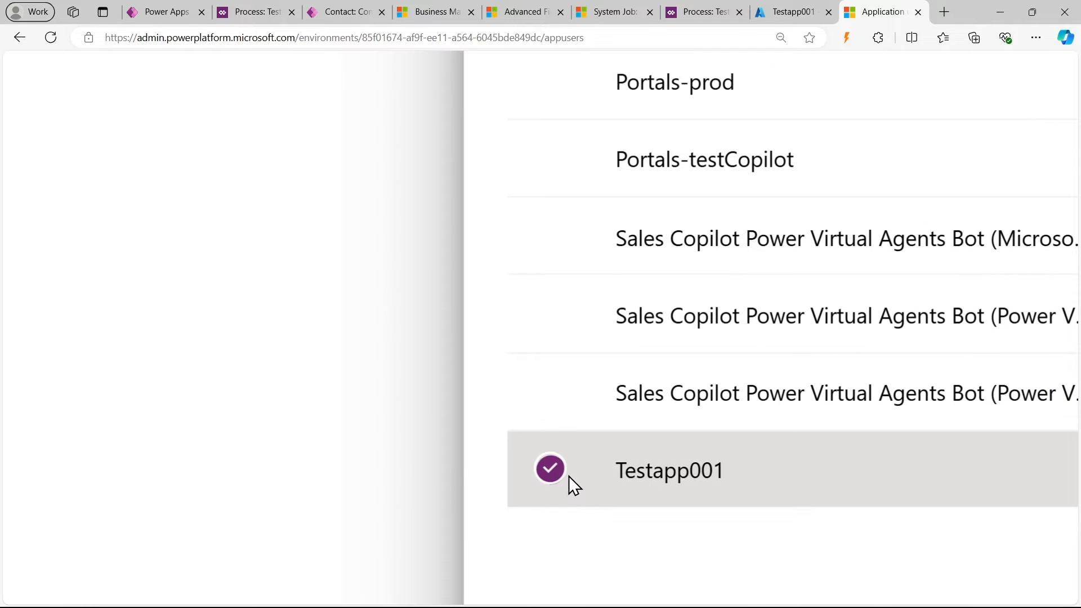
pyautogui.scroll(-5, 568, 475)
pyautogui.click(978, 583)
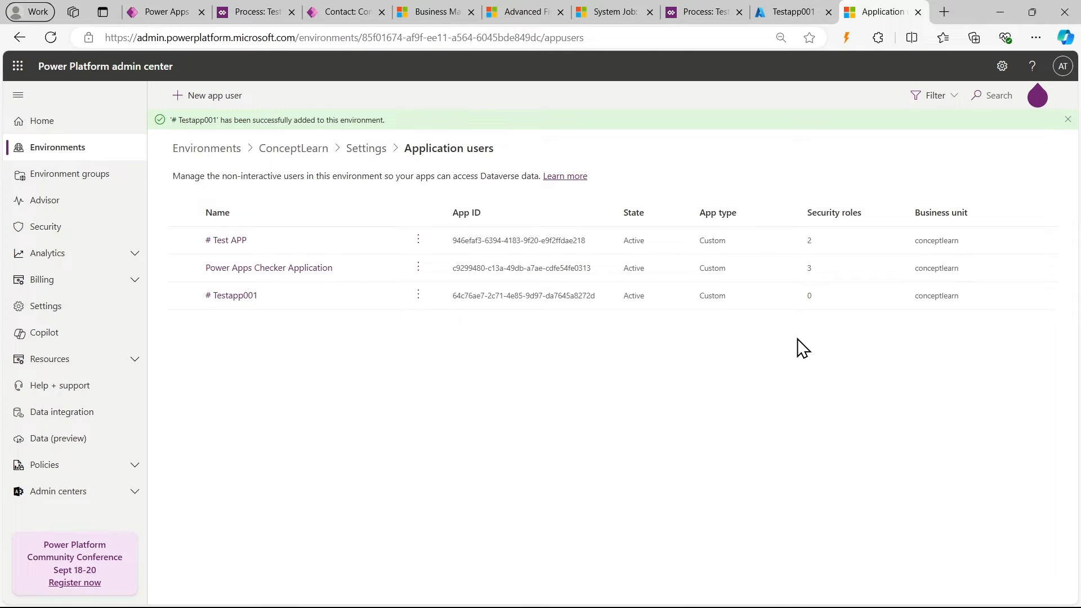
# Assign the System Administrator and System Customizer security roles to the Testapp001 application user and close its details
pyautogui.click(236, 299)
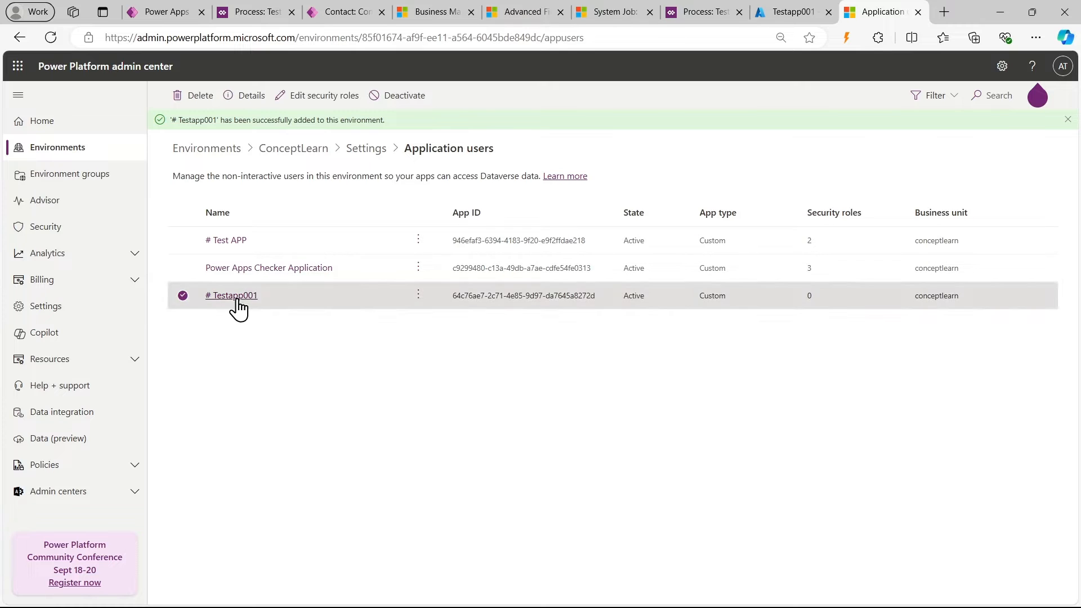
pyautogui.scroll(-1, 881, 369)
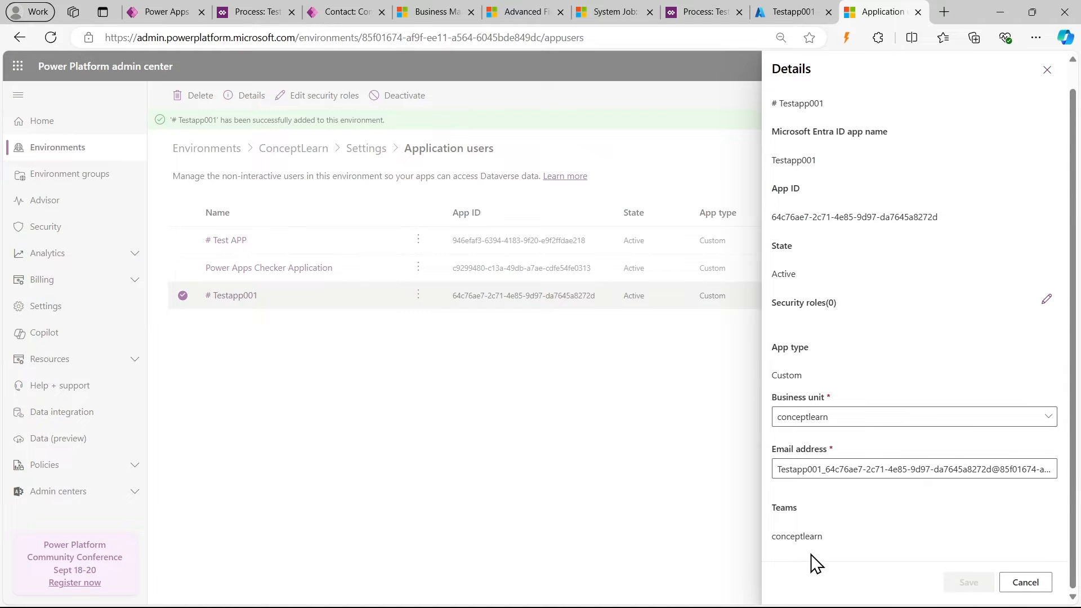
pyautogui.click(1047, 299)
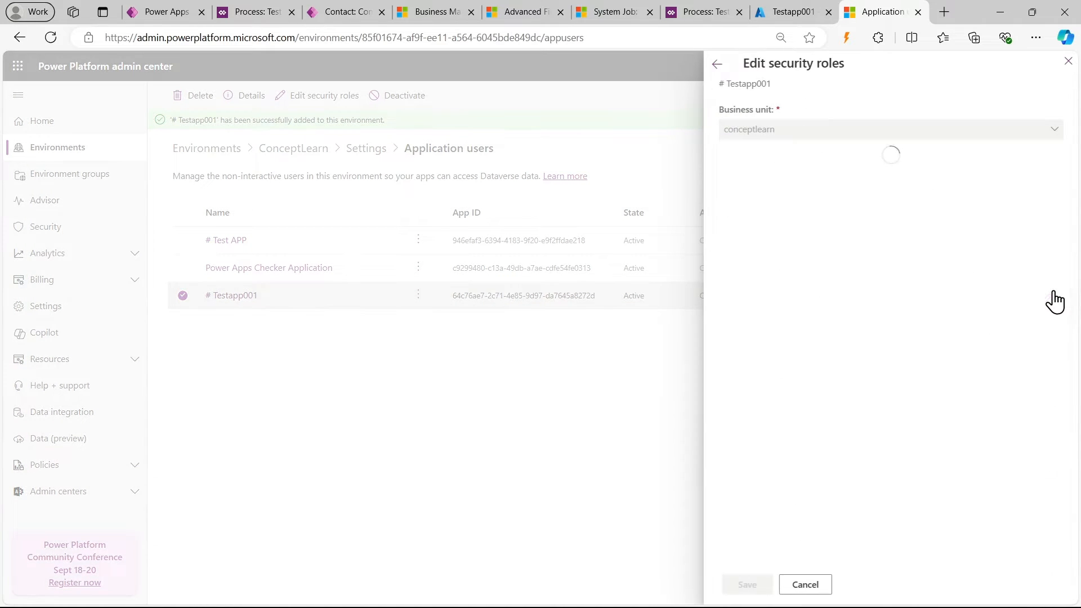
pyautogui.moveTo(1074, 149); pyautogui.dragTo(1047, 525)
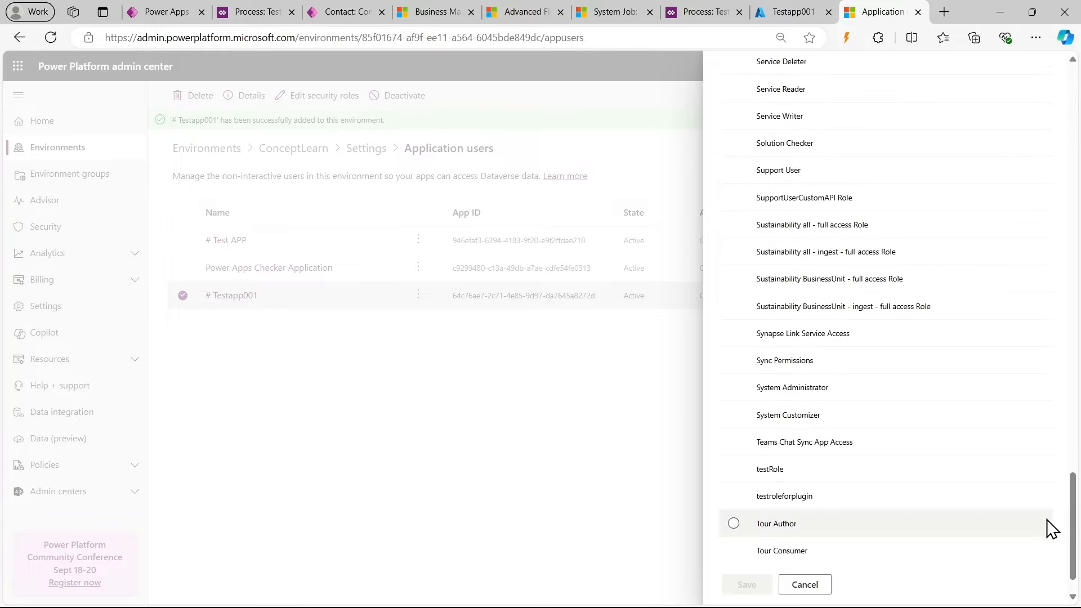
pyautogui.click(735, 387)
pyautogui.click(734, 415)
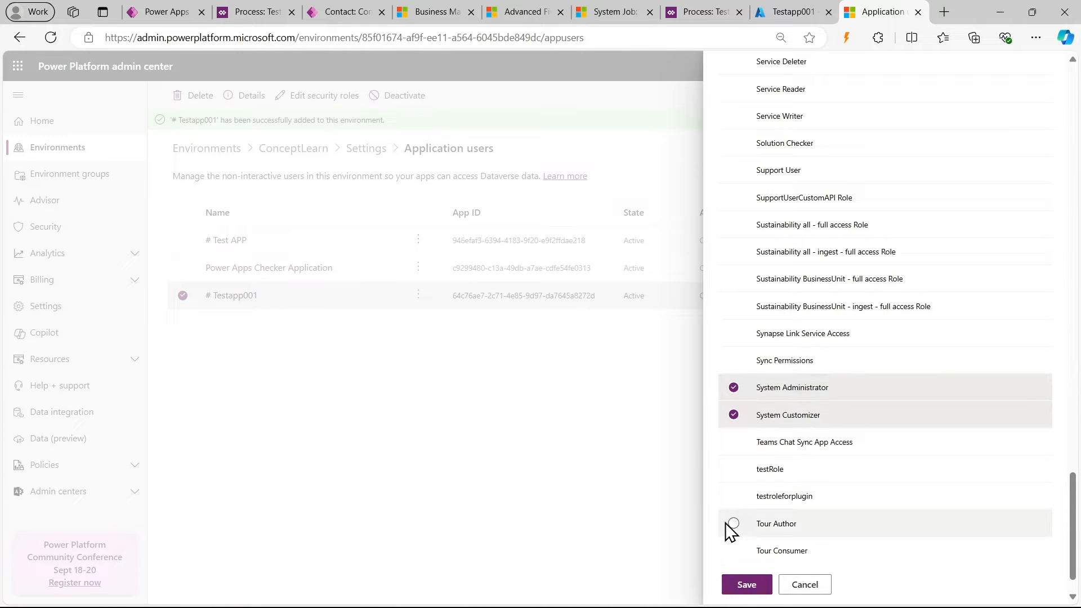
pyautogui.click(732, 586)
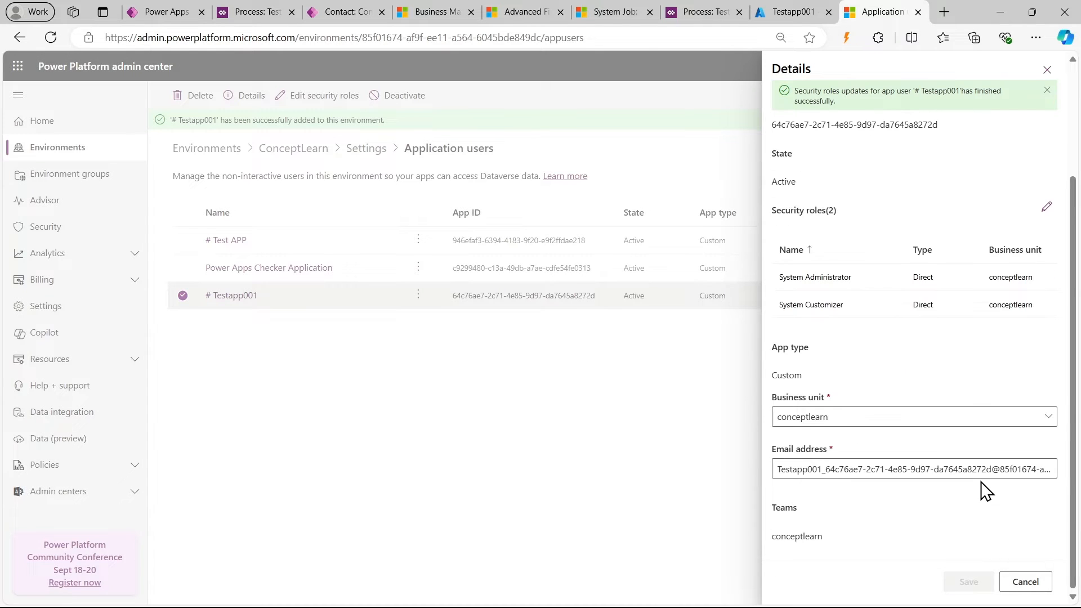
pyautogui.click(1025, 584)
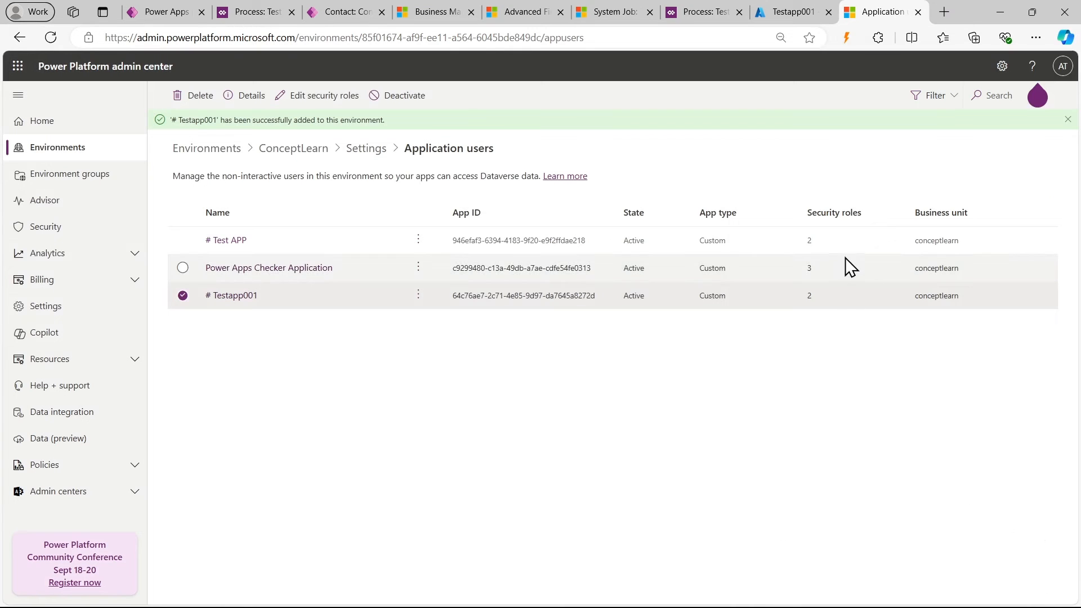
# Return to the Re-Run Failed Workflow flow and copy the tenant ID from the Notepad notes into the HTTP action's Tenant field
pyautogui.click(341, 11)
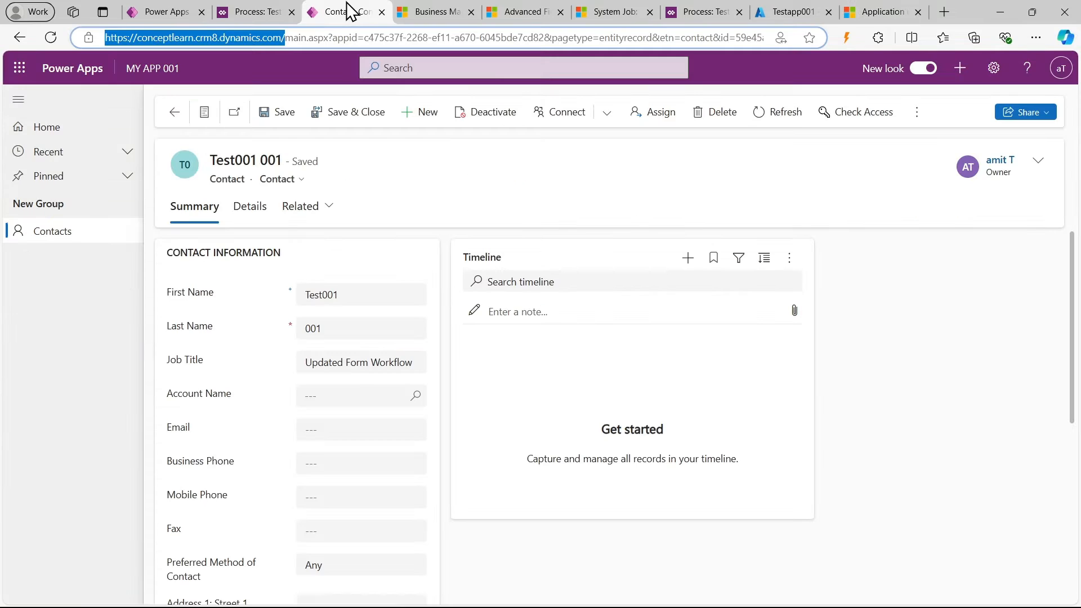
pyautogui.click(159, 11)
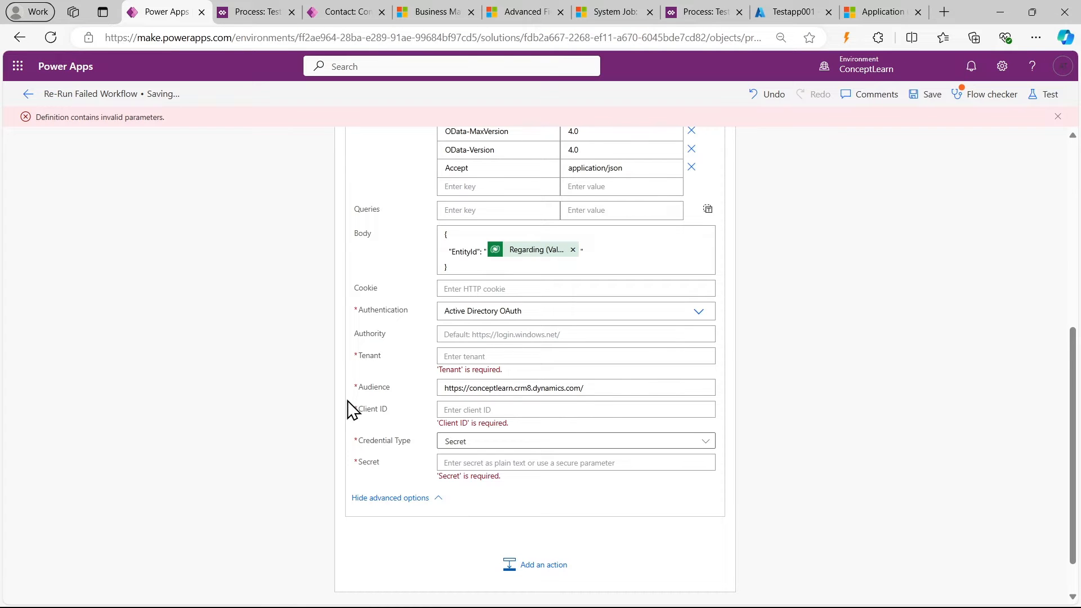
pyautogui.click(460, 356)
pyautogui.click(531, 591)
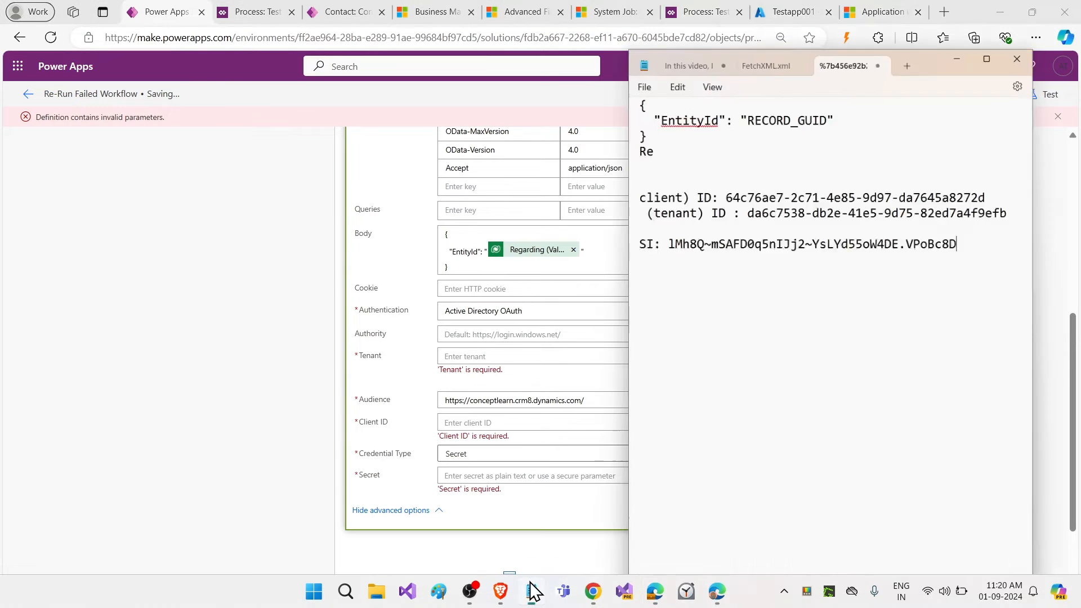
pyautogui.moveTo(767, 180); pyautogui.dragTo(1056, 191)
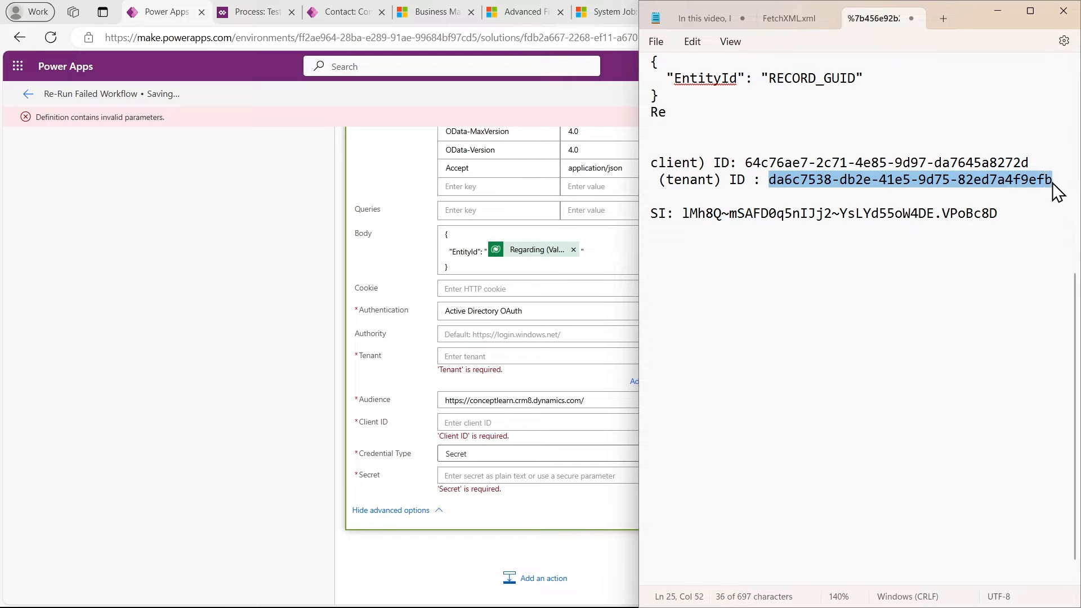
pyautogui.hotkey('ctrl', 'c')
pyautogui.click(540, 356)
pyautogui.hotkey('ctrl', 'v')
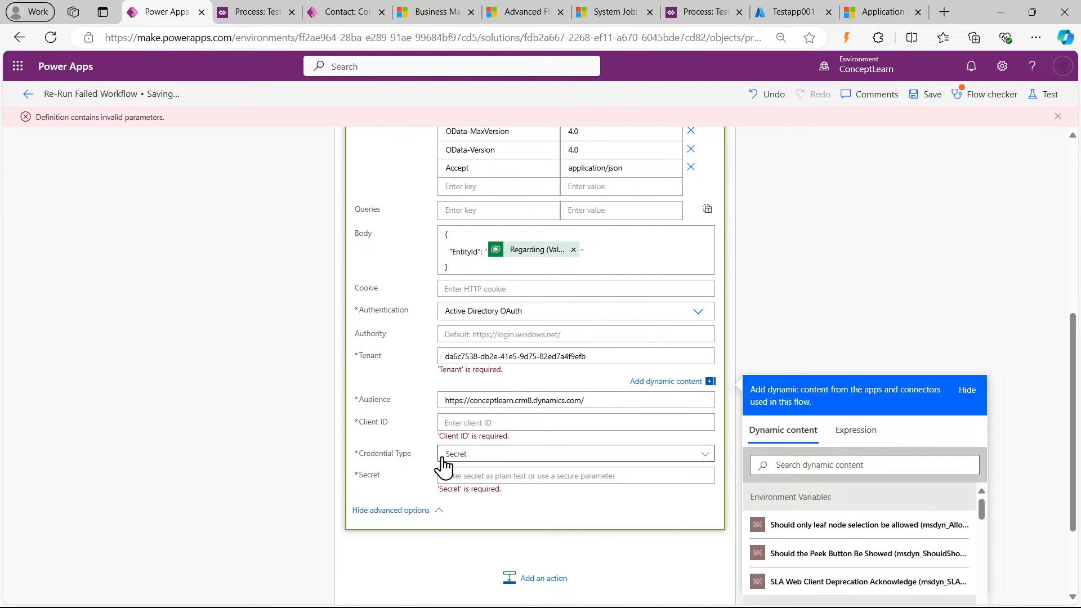
# Copy the client ID from the Notepad notes into the HTTP action's Client ID field
pyautogui.click(459, 426)
pyautogui.click(535, 589)
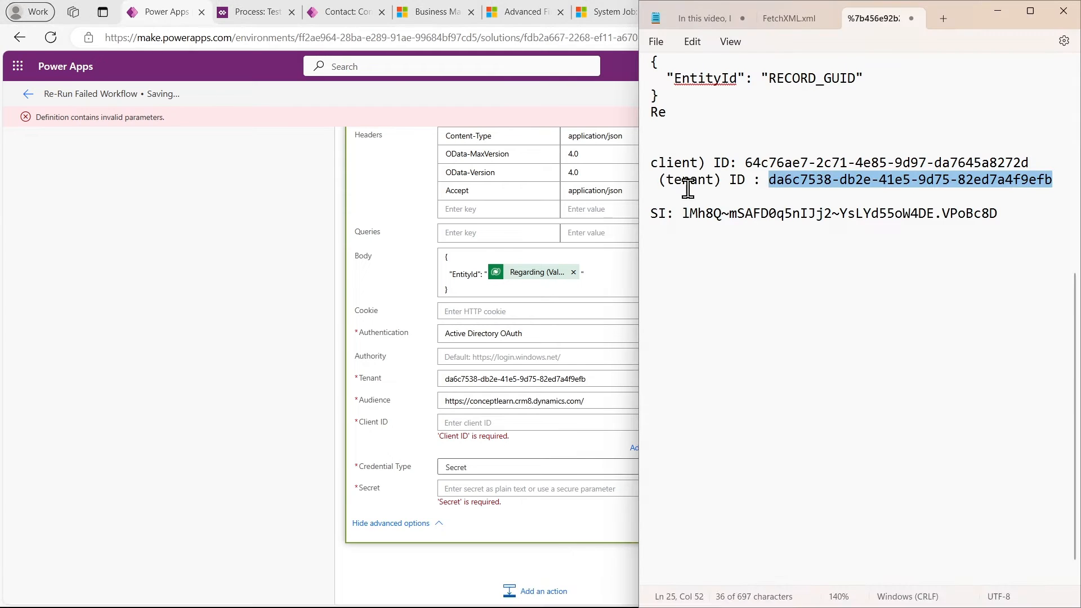
pyautogui.moveTo(745, 163); pyautogui.dragTo(1028, 168)
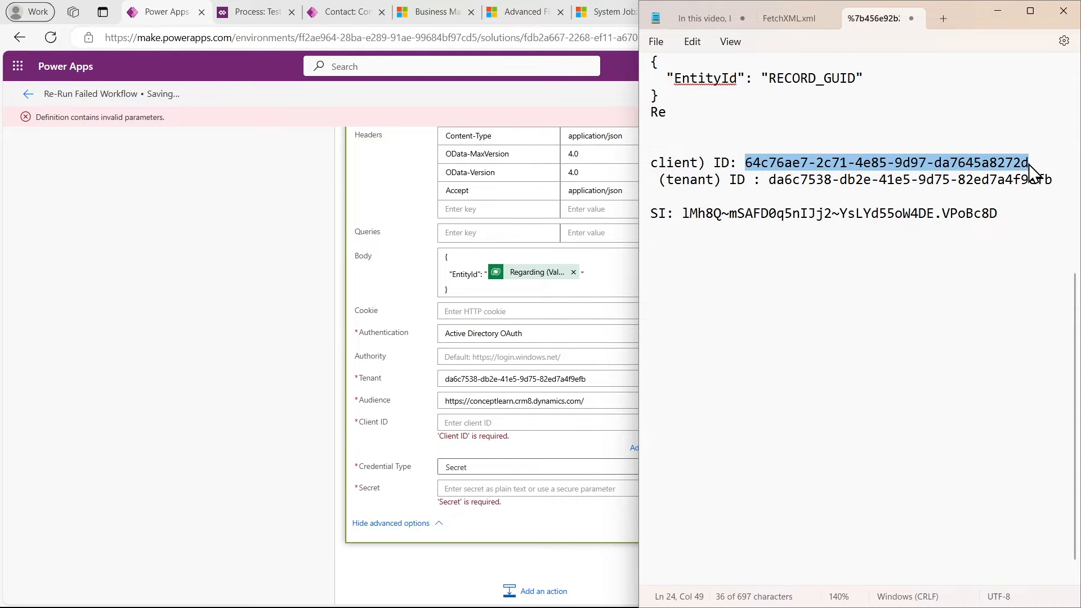
pyautogui.hotkey('ctrl', 'c')
pyautogui.click(501, 427)
pyautogui.hotkey('ctrl', 'v')
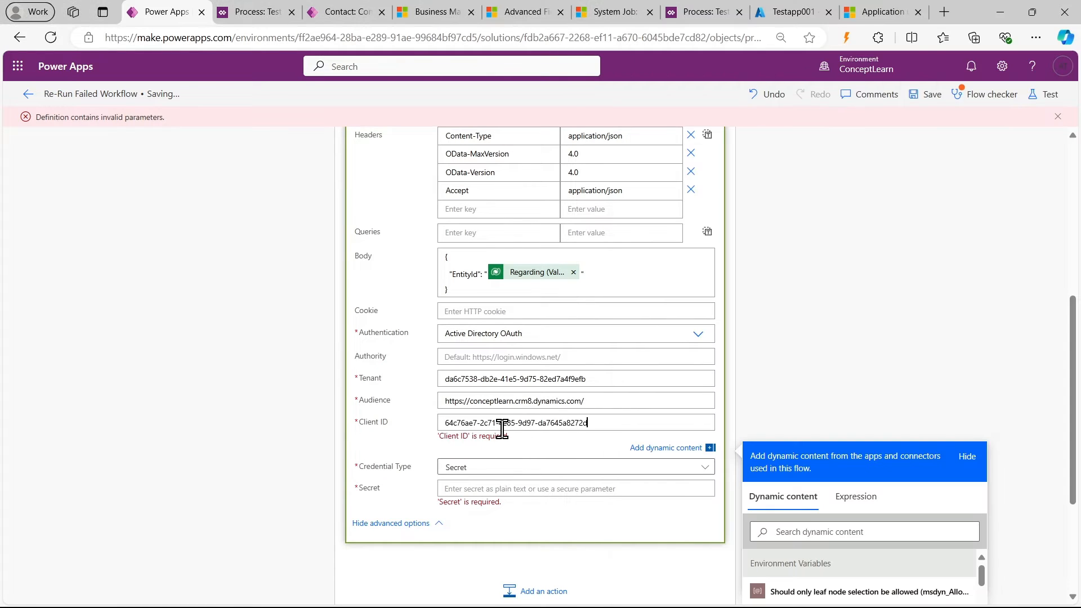
# Copy the client secret from the Notepad notes into the HTTP action's Secret field
pyautogui.click(479, 485)
pyautogui.click(533, 597)
pyautogui.moveTo(682, 213); pyautogui.dragTo(843, 225)
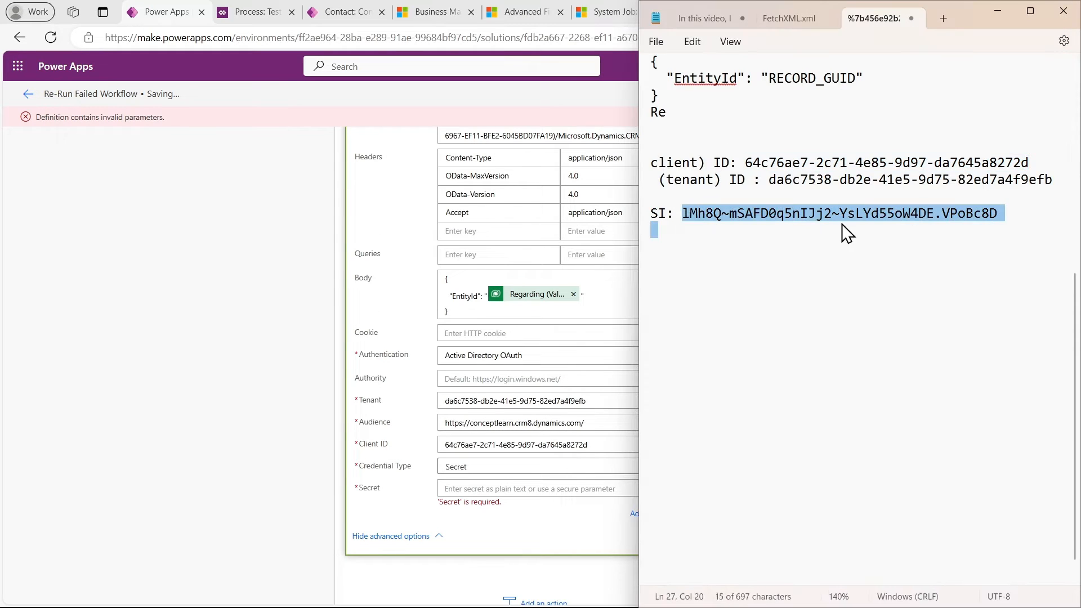
pyautogui.moveTo(683, 213); pyautogui.dragTo(999, 228)
pyautogui.hotkey('ctrl', 'c')
pyautogui.click(551, 485)
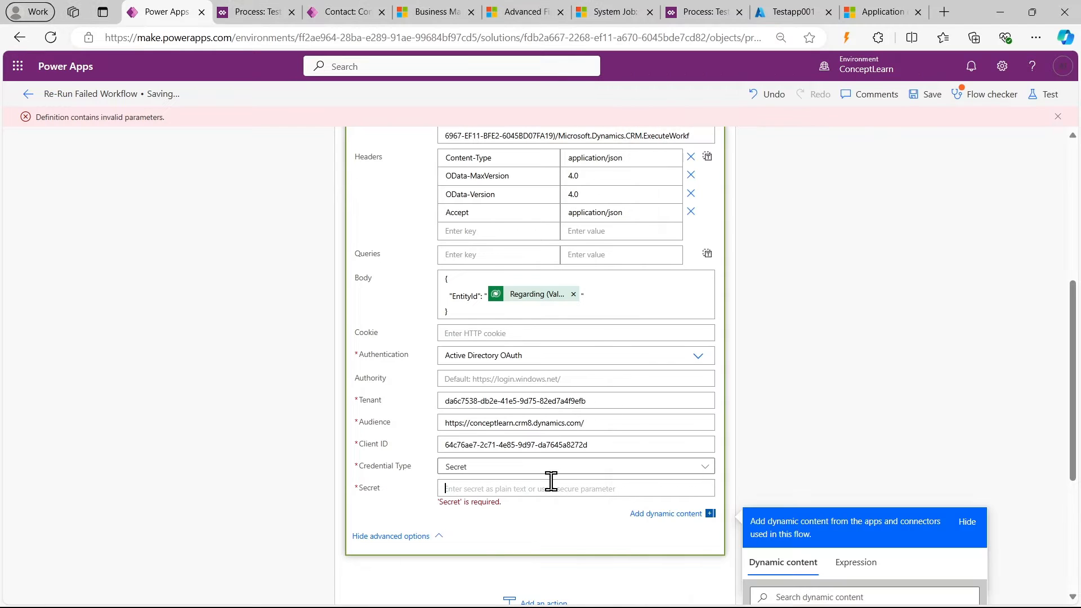
pyautogui.hotkey('ctrl', 'v')
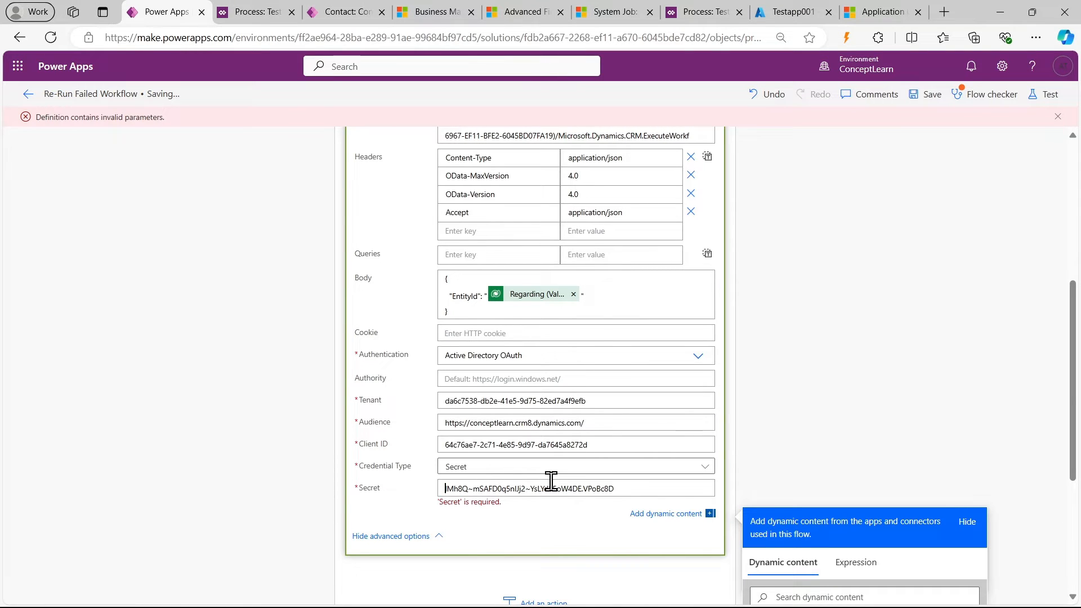
pyautogui.click(611, 445)
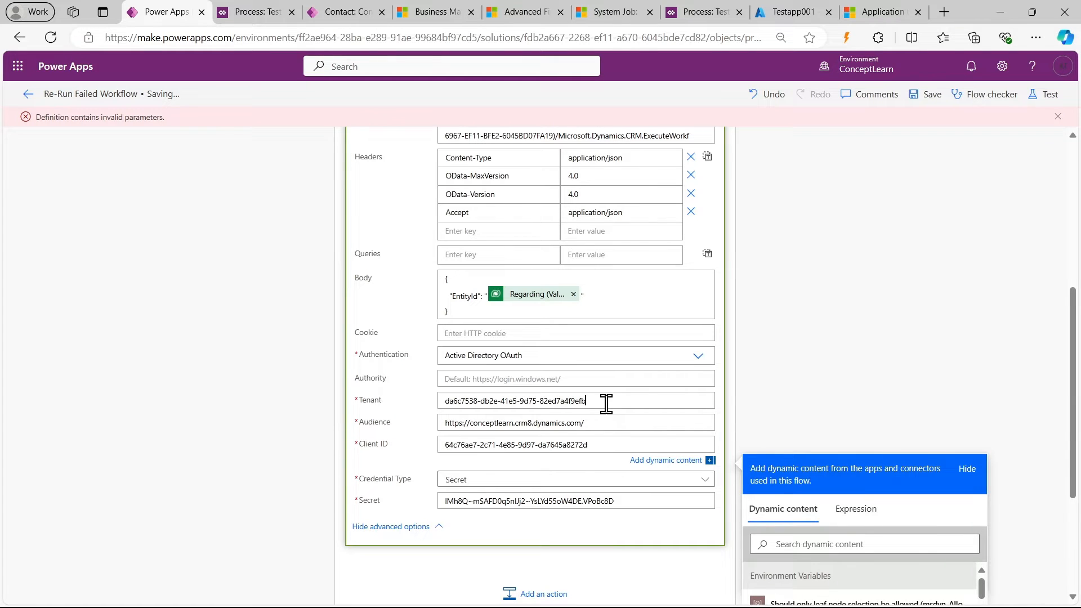
# Review the HTTP action's URI, headers, body and authentication settings, highlighting the workflow ID inside the URI
pyautogui.scroll(-1, 591, 419)
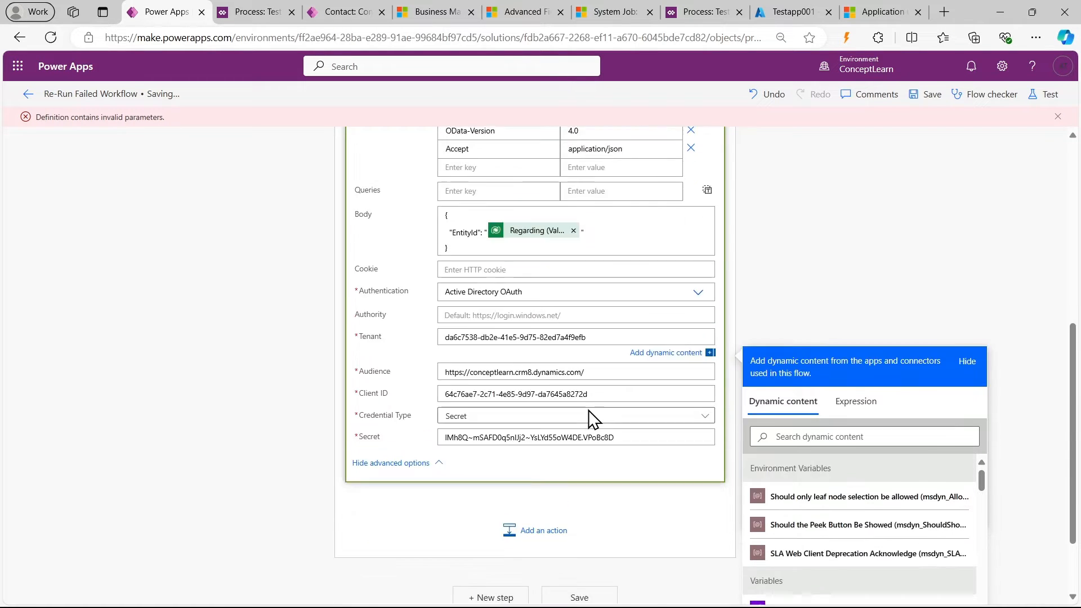
pyautogui.scroll(4, 589, 419)
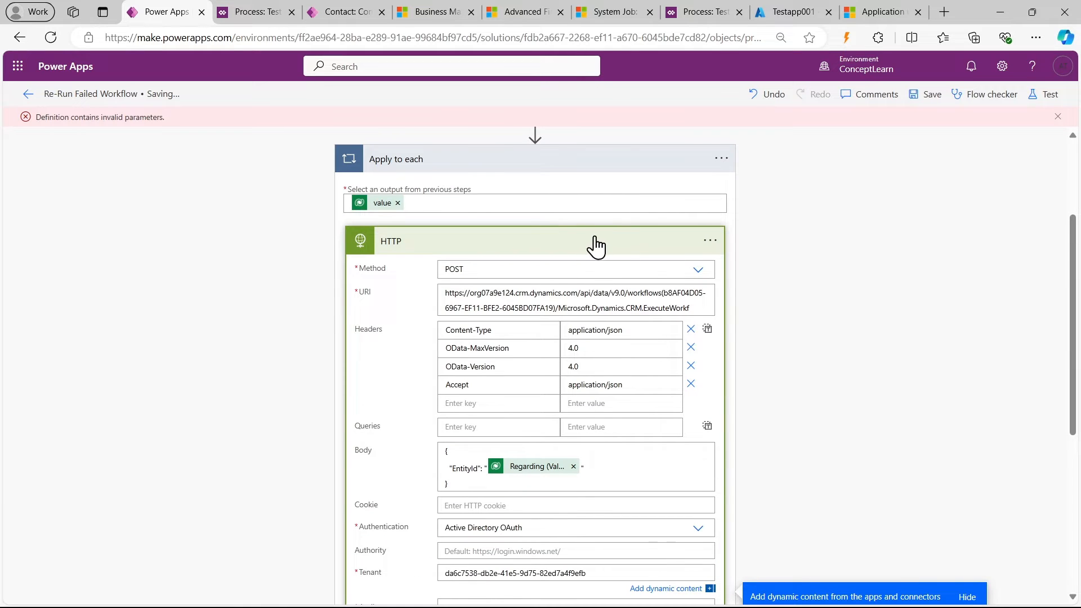
pyautogui.scroll(-2, 595, 246)
pyautogui.scroll(1, 596, 306)
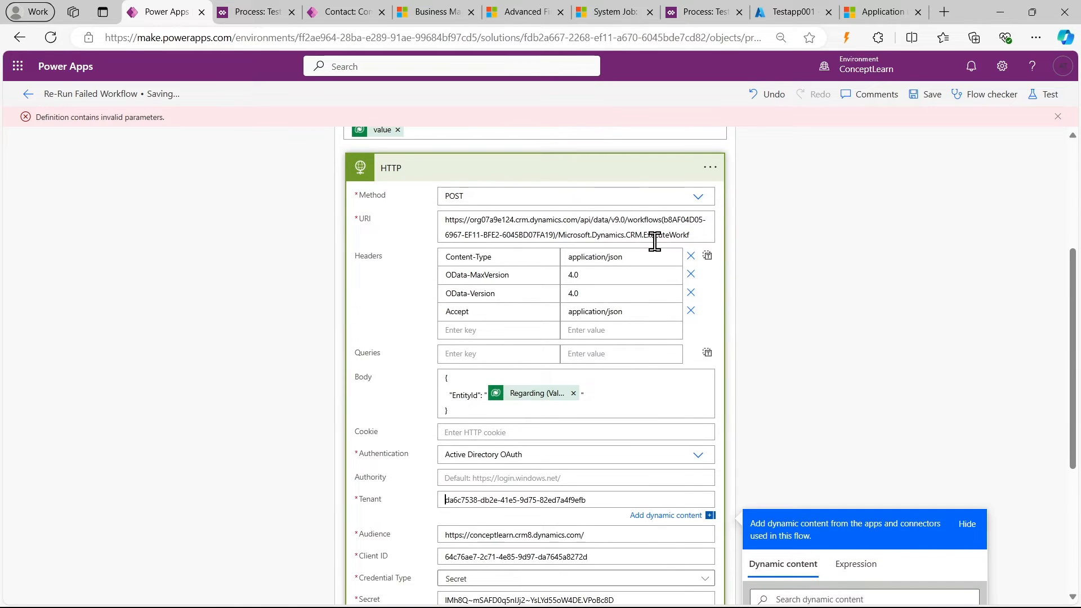
pyautogui.scroll(5, 654, 241)
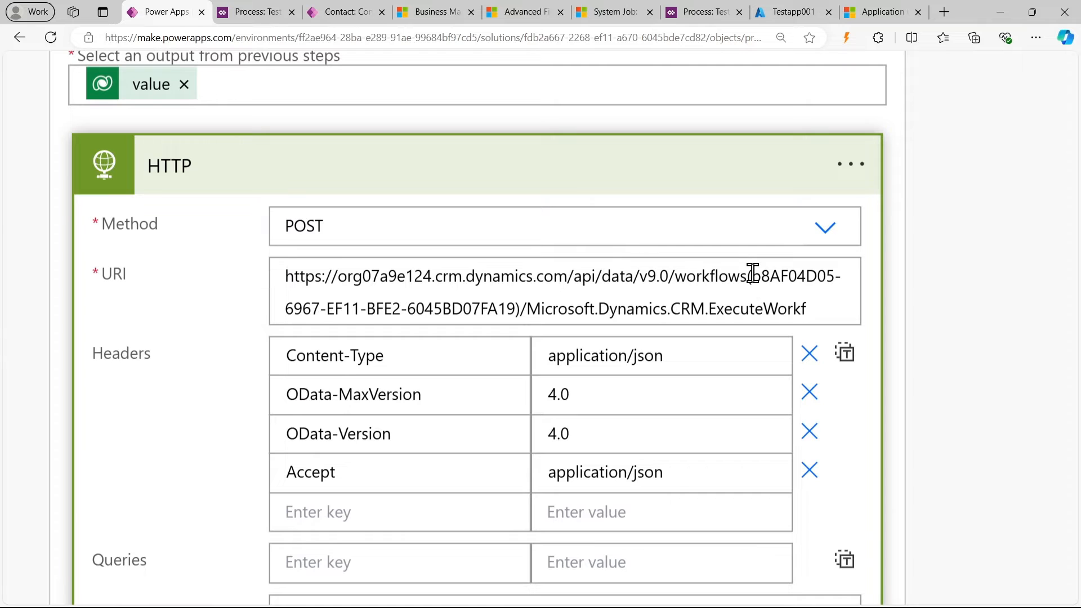
pyautogui.moveTo(752, 274); pyautogui.dragTo(515, 308)
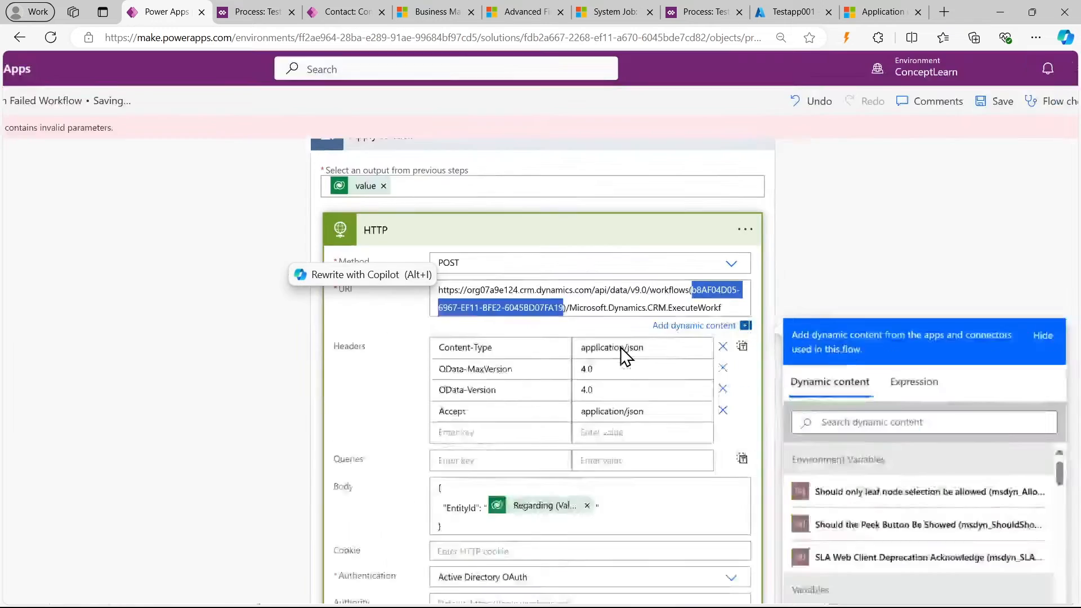
pyautogui.scroll(-2, 620, 347)
pyautogui.click(801, 202)
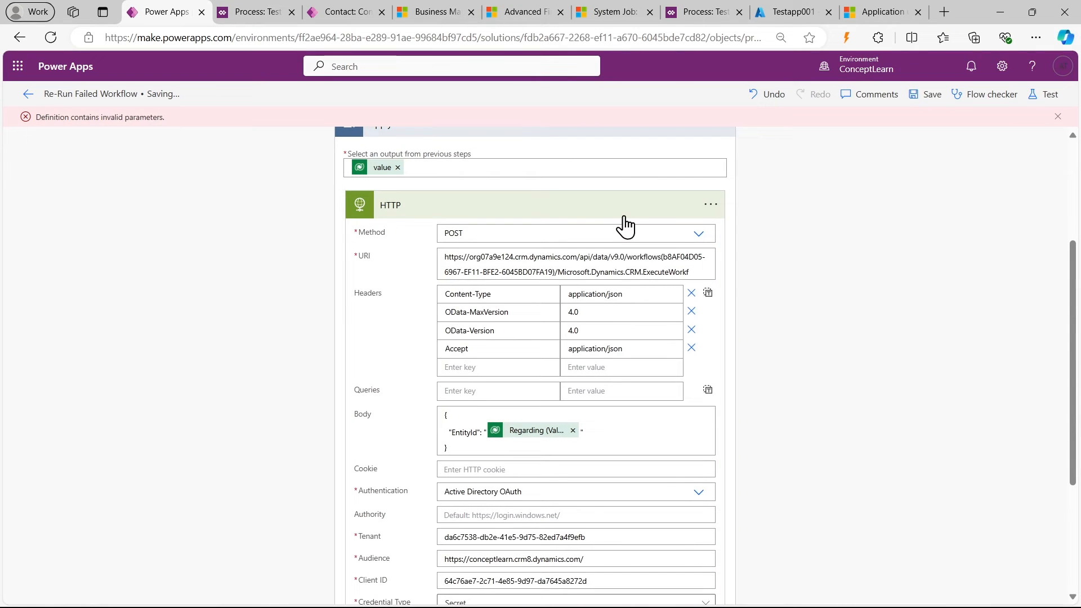
# Add a Set variable action after the HTTP action inside the Apply to each loop
pyautogui.scroll(-3, 585, 337)
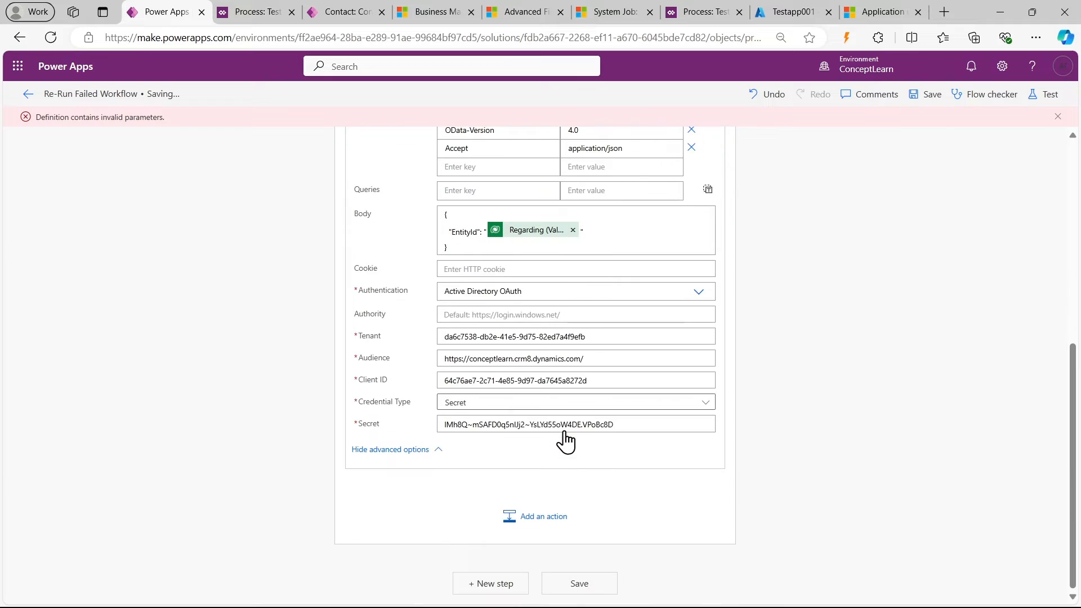
pyautogui.click(530, 526)
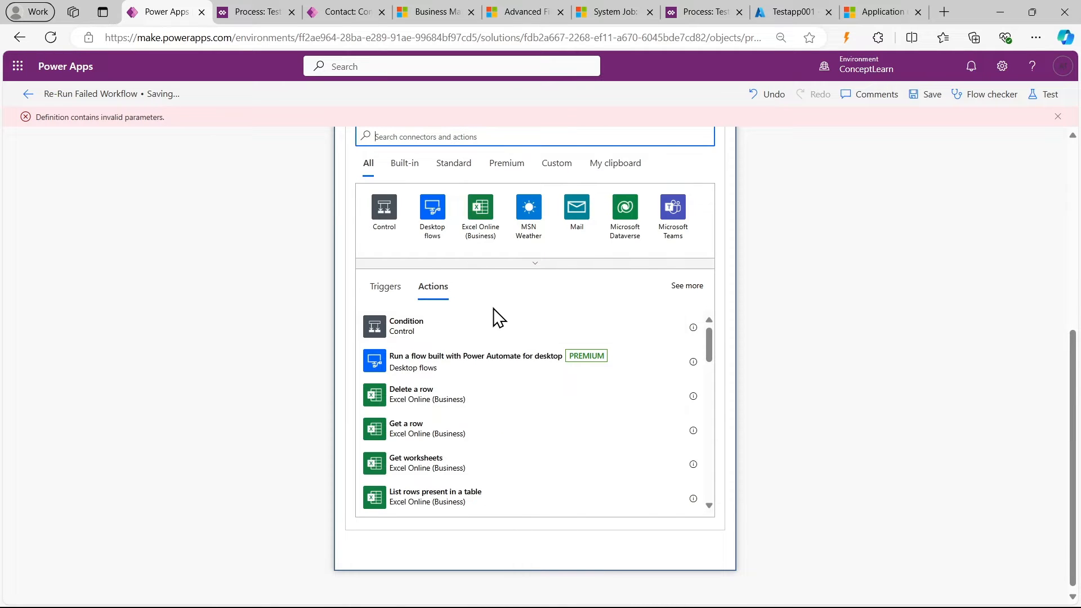
pyautogui.scroll(3, 532, 249)
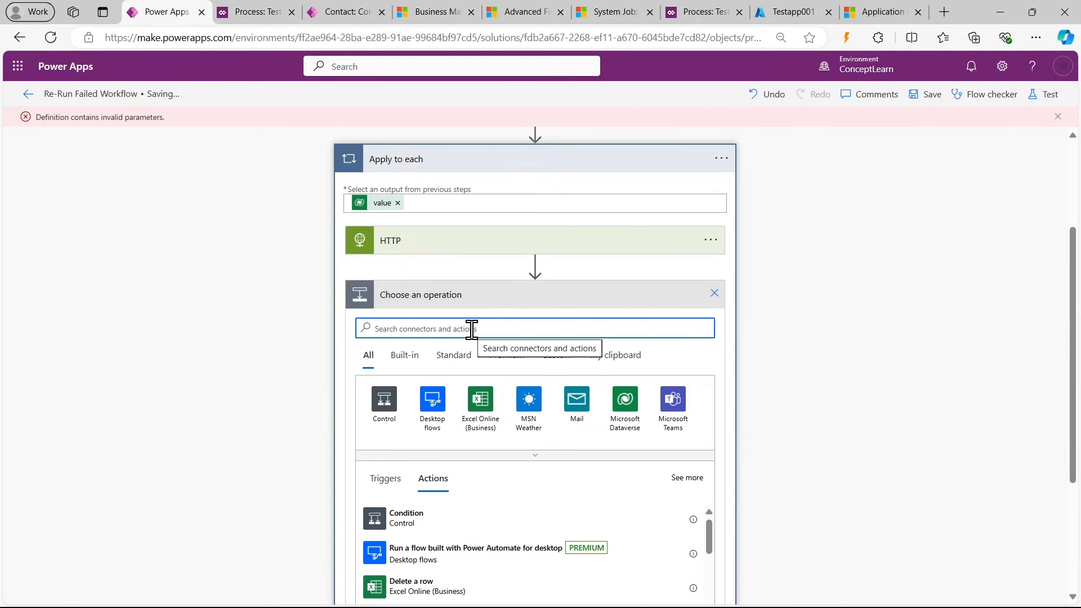
pyautogui.write('var')
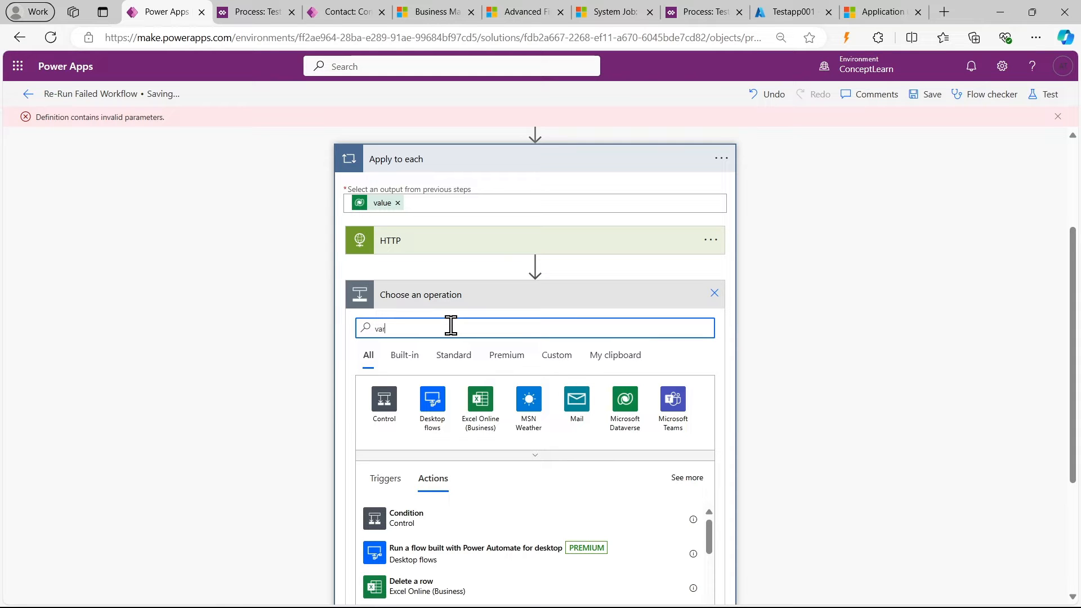
pyautogui.write('ible')
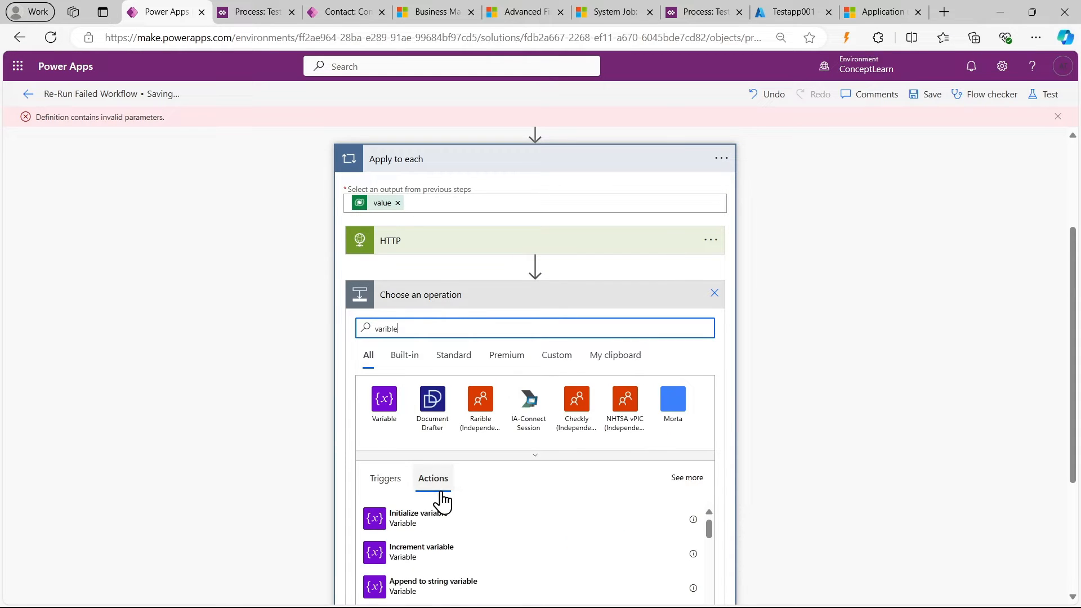
pyautogui.scroll(-2, 442, 501)
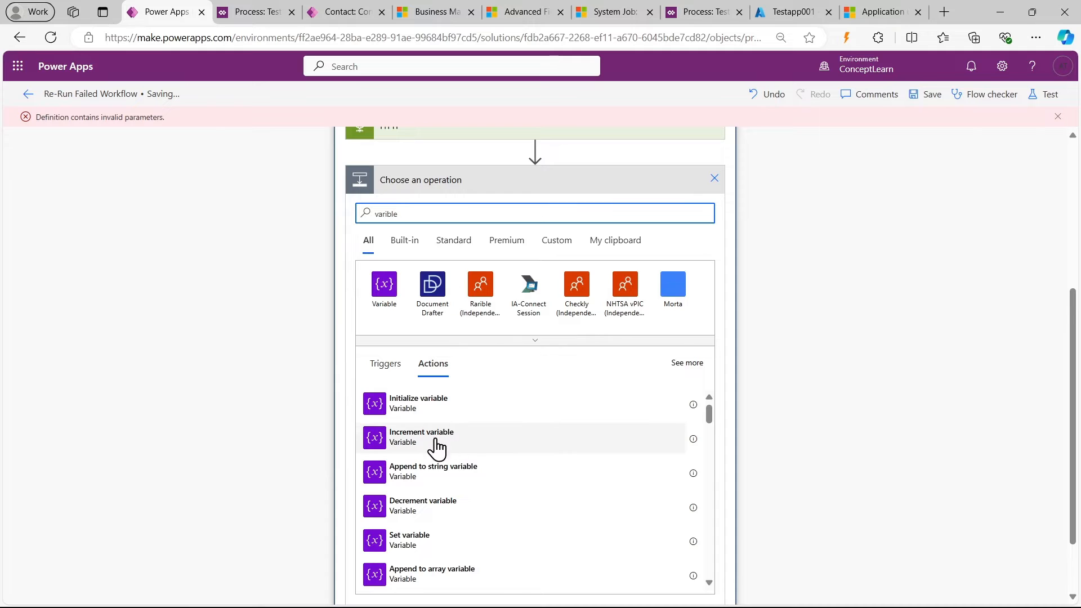
pyautogui.click(434, 542)
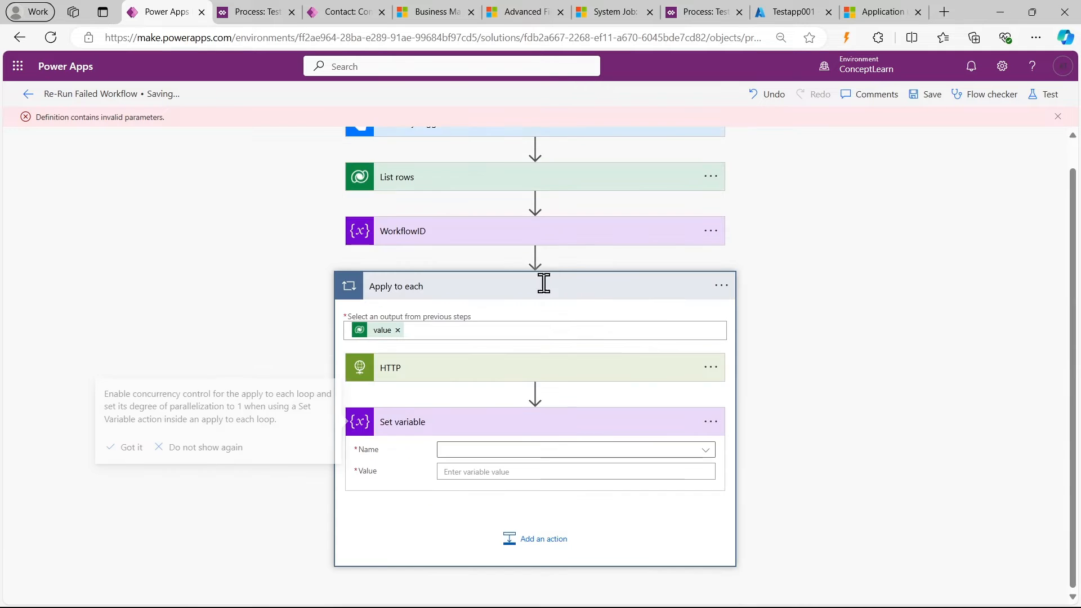
# Move the HTTP action below Set variable inside the Apply to each loop and choose WorkflowID as the variable to set
pyautogui.moveTo(599, 405); pyautogui.dragTo(538, 495)
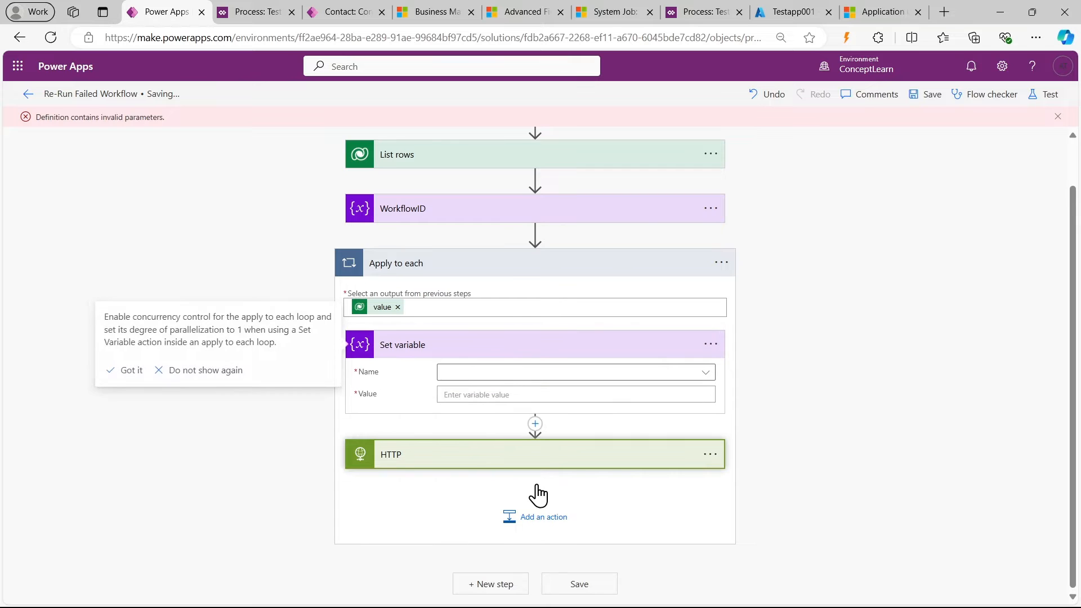
pyautogui.click(700, 373)
pyautogui.click(510, 413)
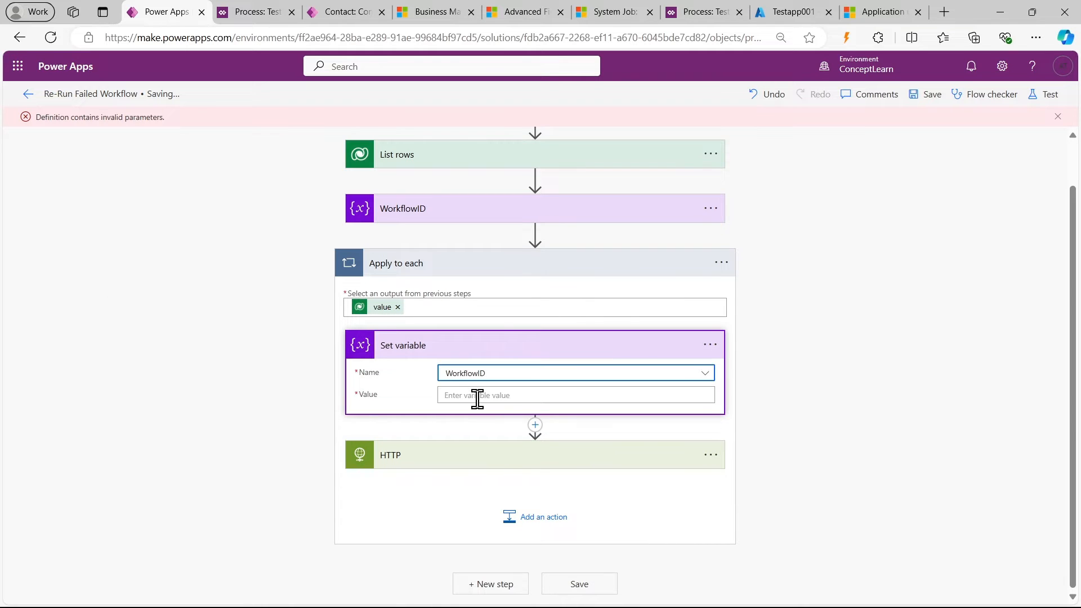
pyautogui.click(466, 395)
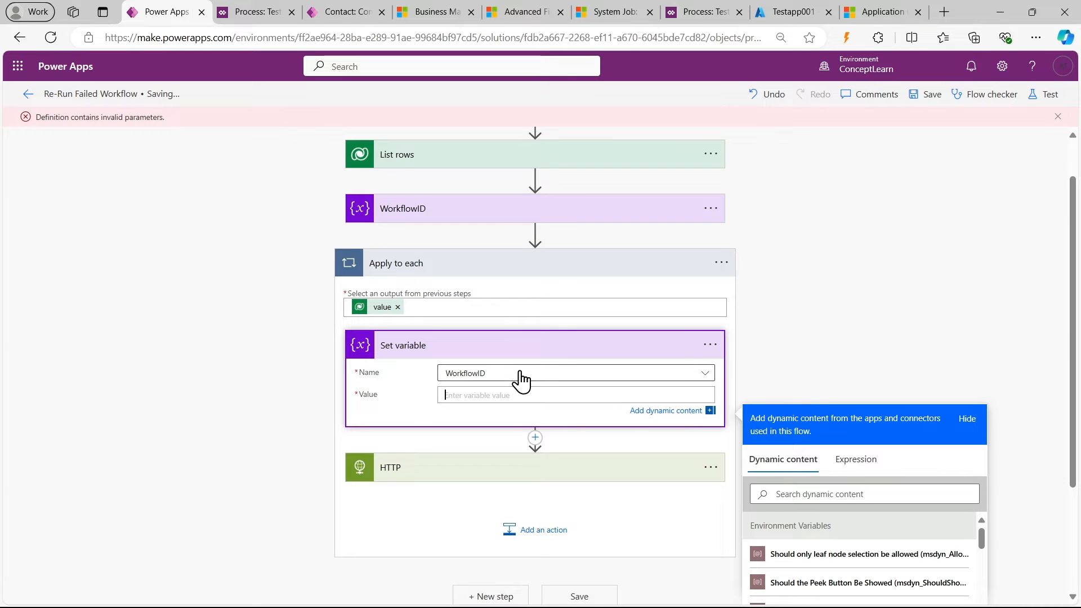
# Check the Flow checker's errors and the invalid parameters message to see what blocks saving the flow
pyautogui.click(932, 106)
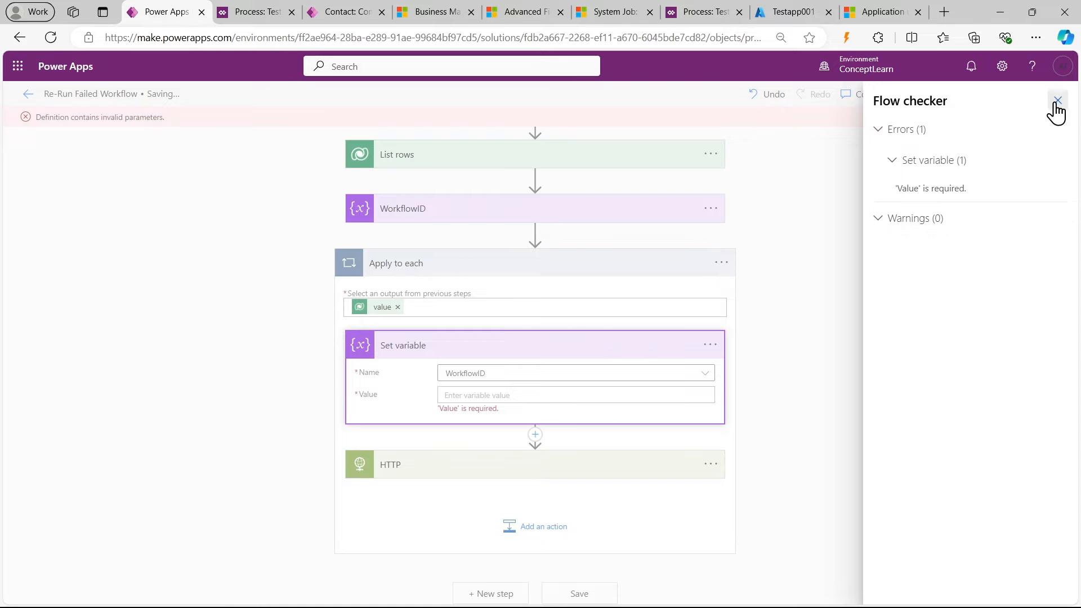
pyautogui.click(1056, 101)
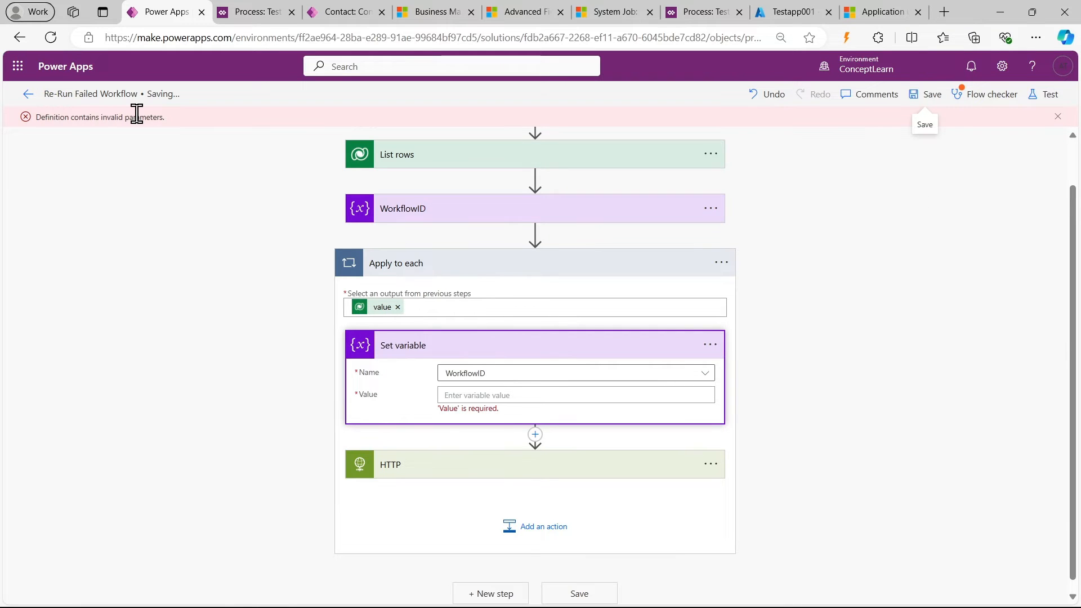
pyautogui.scroll(5, 137, 115)
pyautogui.hscroll(-2, 137, 114)
pyautogui.scroll(1, 137, 115)
pyautogui.hscroll(-1, 136, 114)
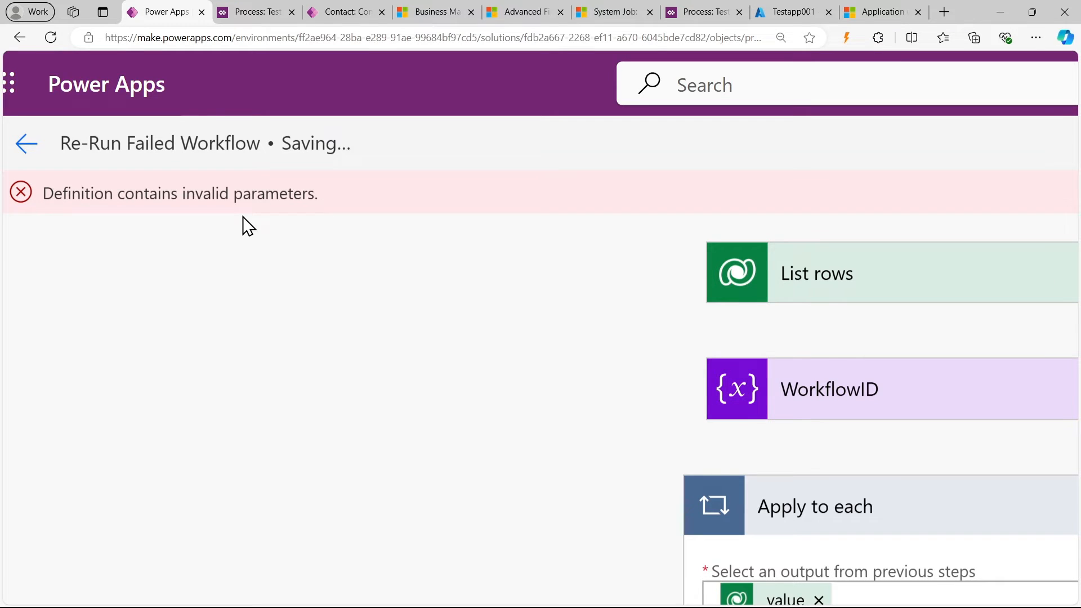
pyautogui.scroll(-5, 242, 216)
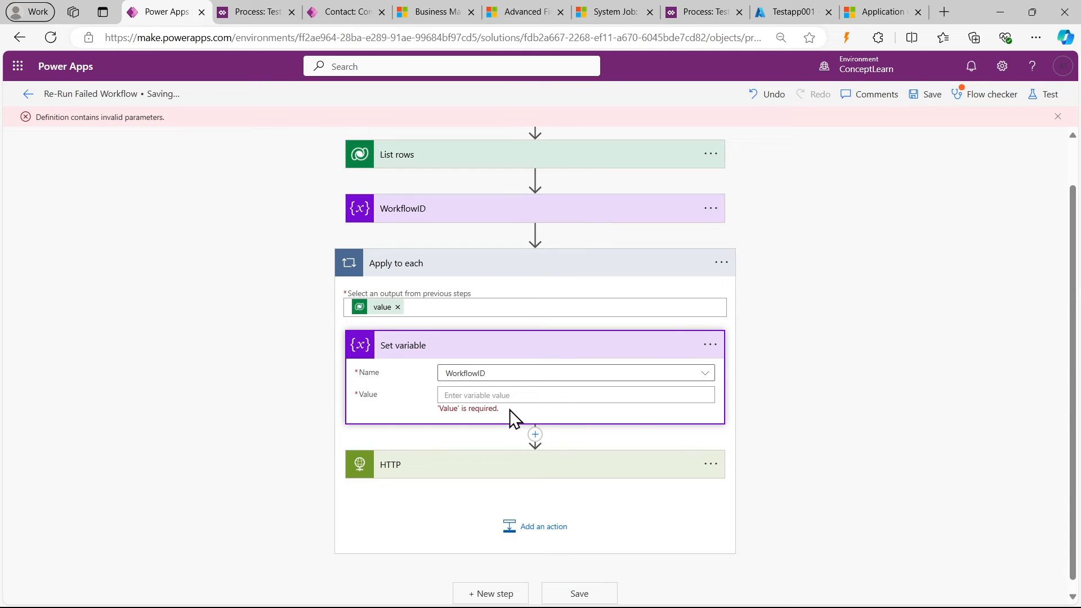
# Enter 33 as the WorkflowID variable's value, save the flow and dismiss the concurrency control tip
pyautogui.click(517, 392)
pyautogui.write('33')
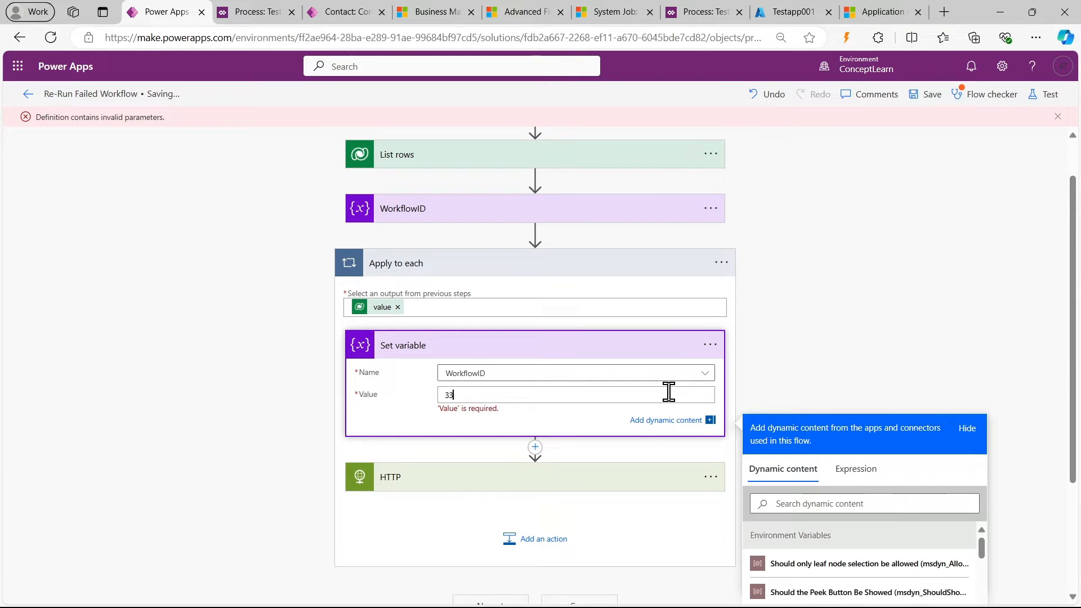
pyautogui.click(811, 372)
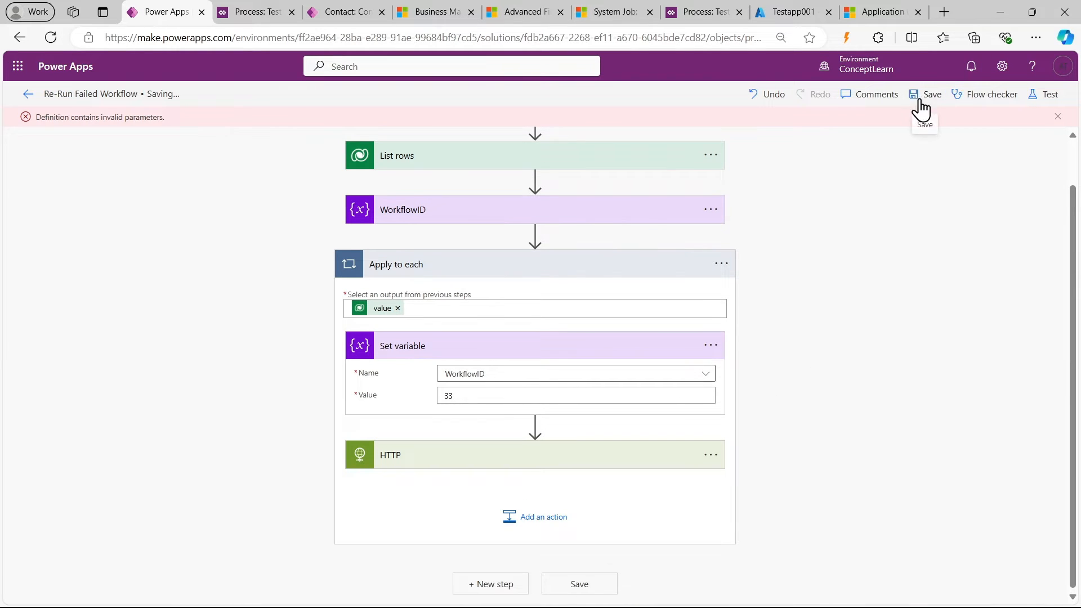
pyautogui.click(920, 102)
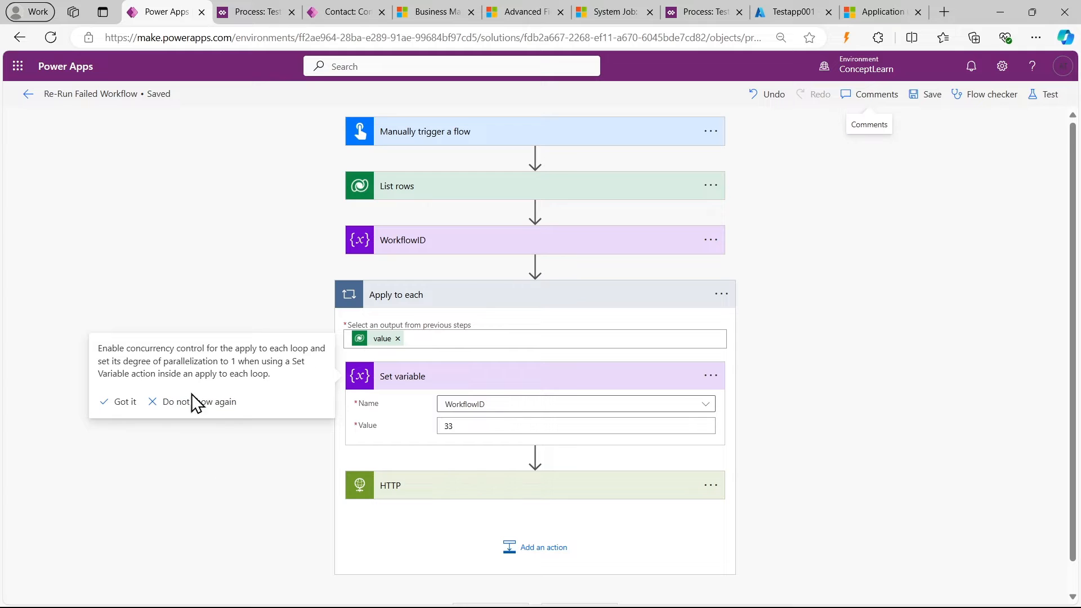
pyautogui.click(245, 403)
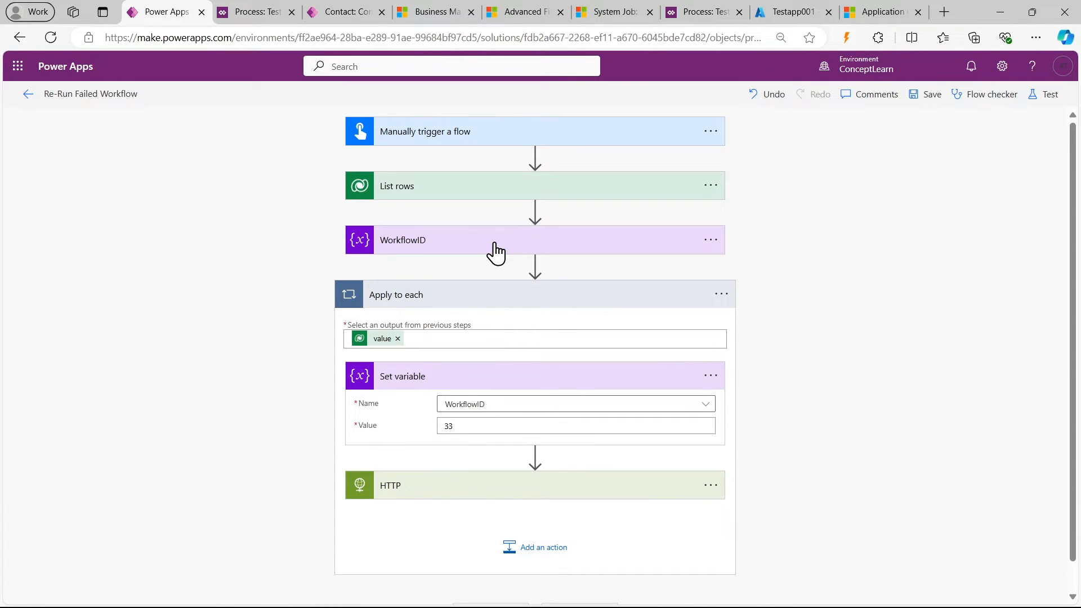
pyautogui.click(1046, 97)
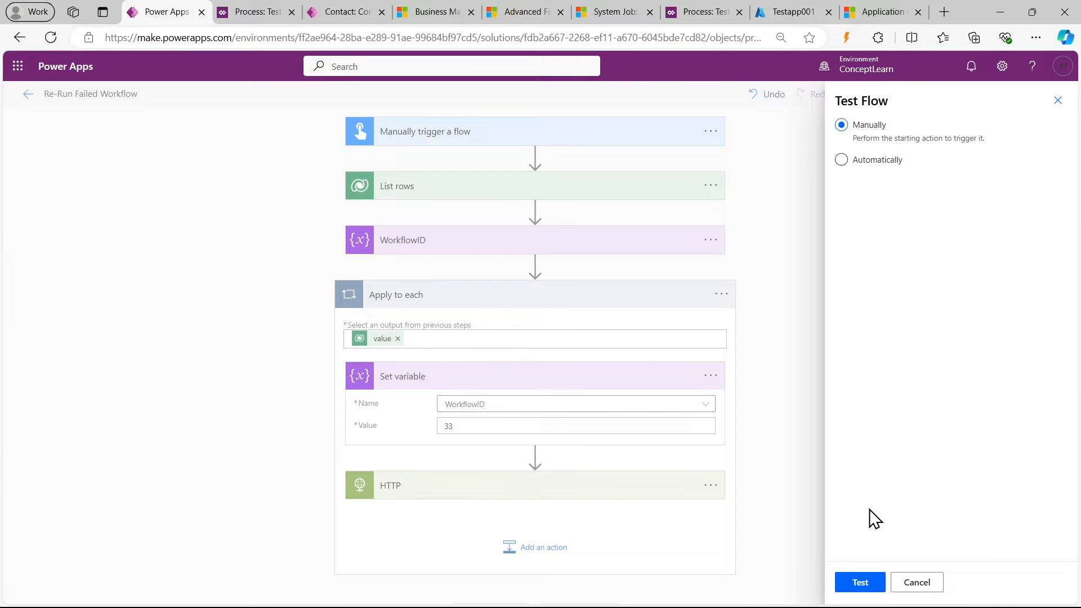
pyautogui.click(792, 445)
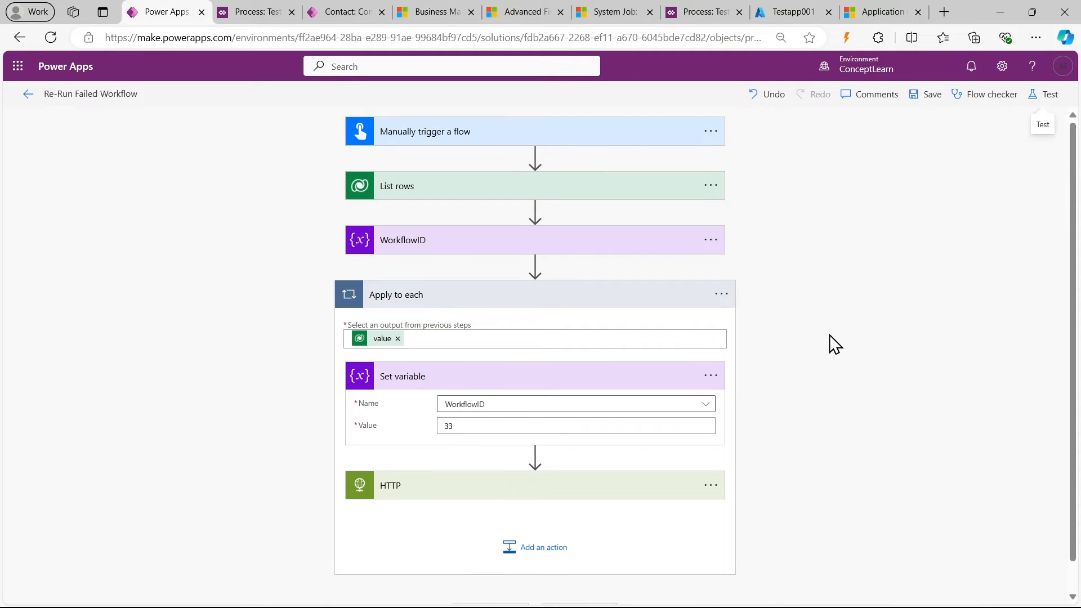
# Open the Sep 1, 11:06 AM run of the Re-Run Failed Workflow cloud flow in a duplicate browser tab
pyautogui.rightClick(170, 17)
pyautogui.click(241, 96)
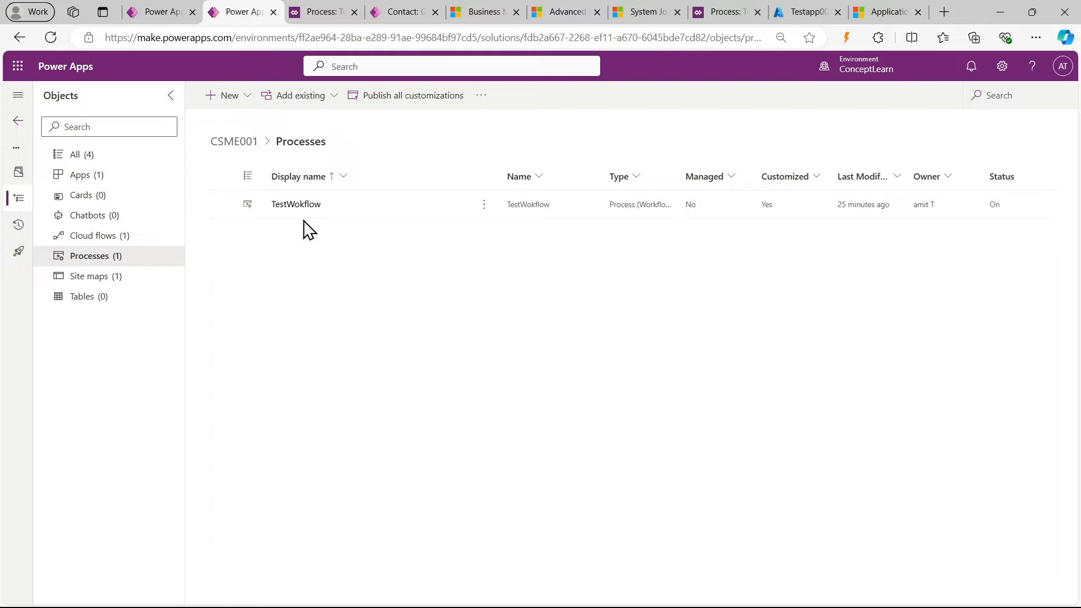
pyautogui.click(96, 236)
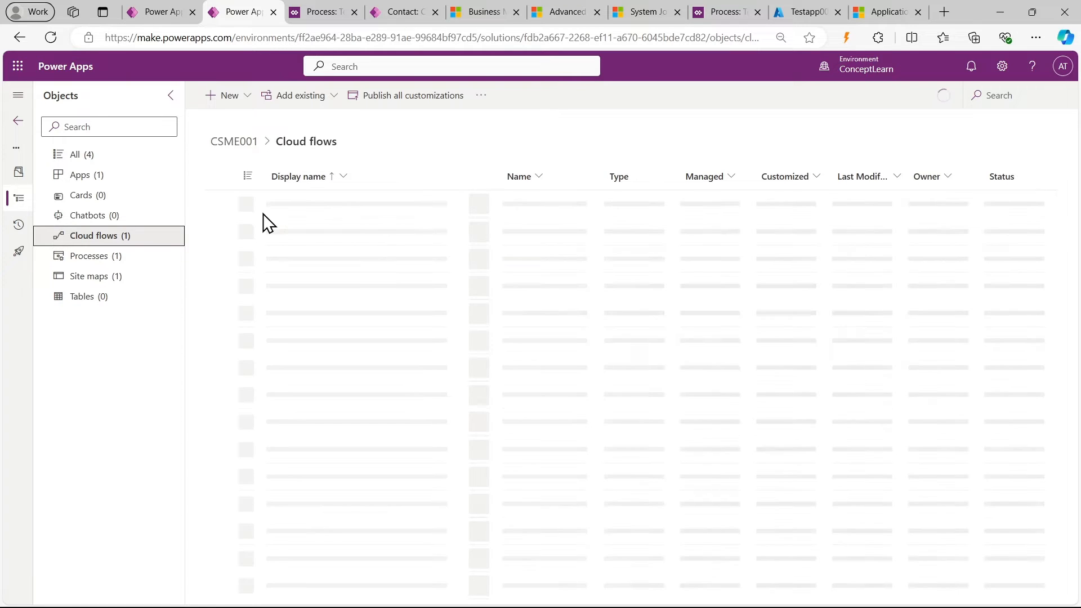
pyautogui.click(307, 206)
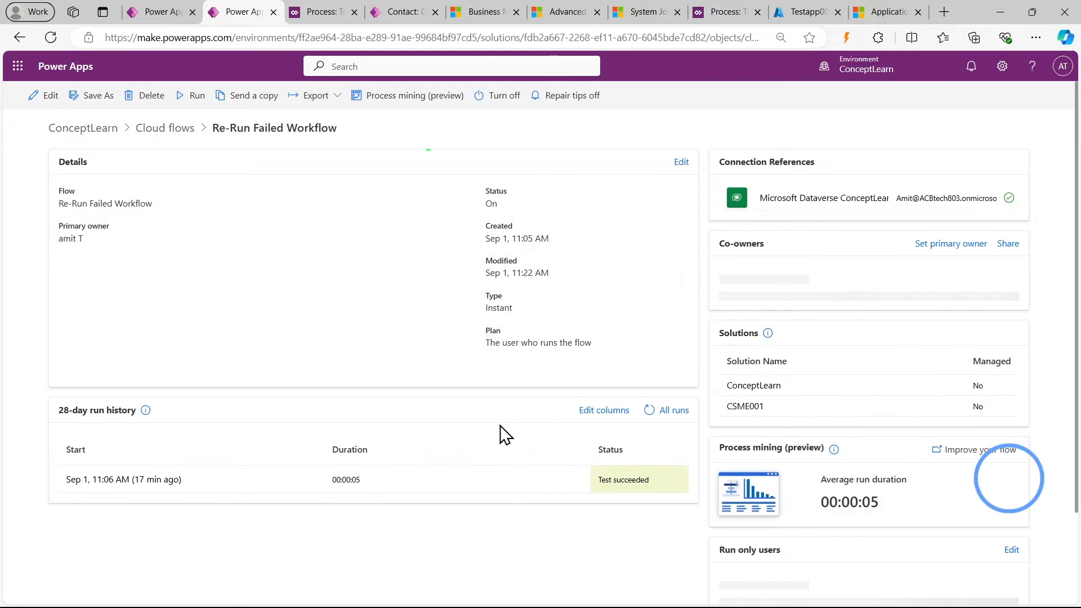
pyautogui.click(145, 483)
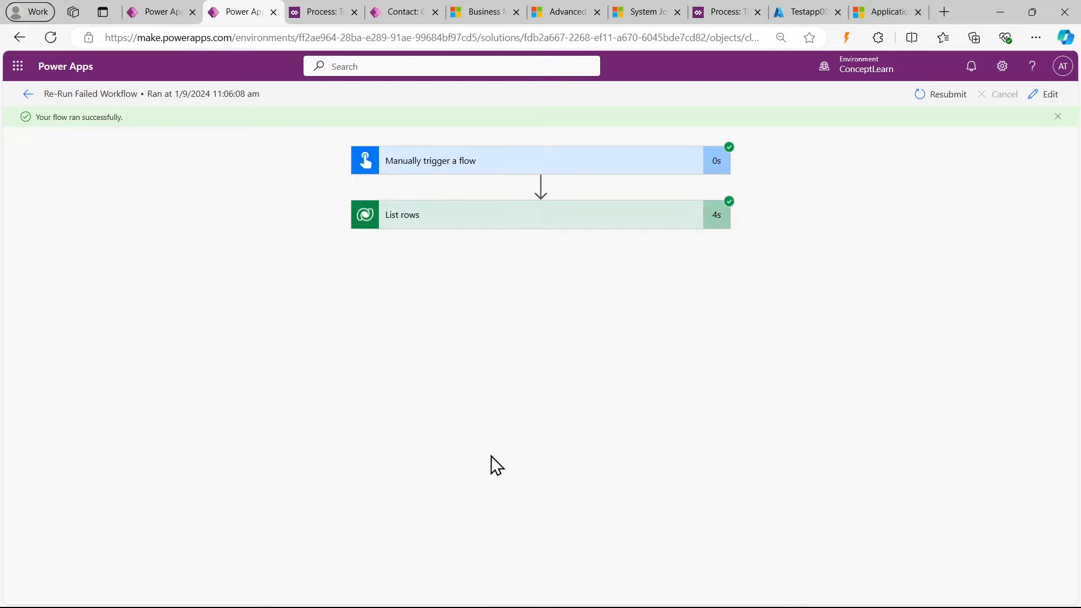
# Examine the List rows action's inputs and outputs in this run, highlighting the workflow link-entity block in the Fetch Xml query
pyautogui.click(536, 214)
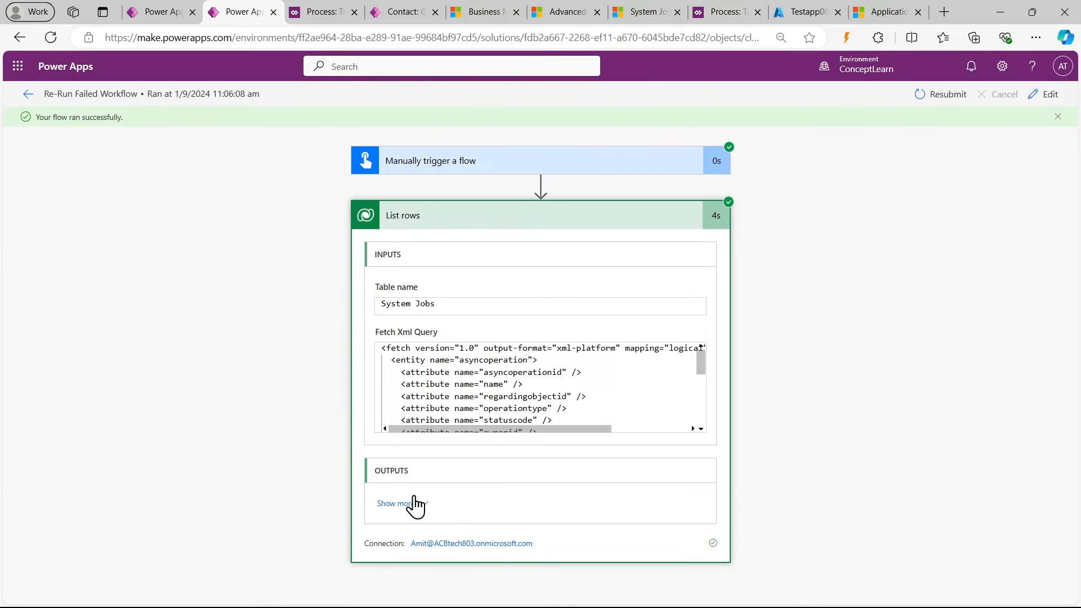
pyautogui.click(414, 503)
pyautogui.scroll(-1, 533, 494)
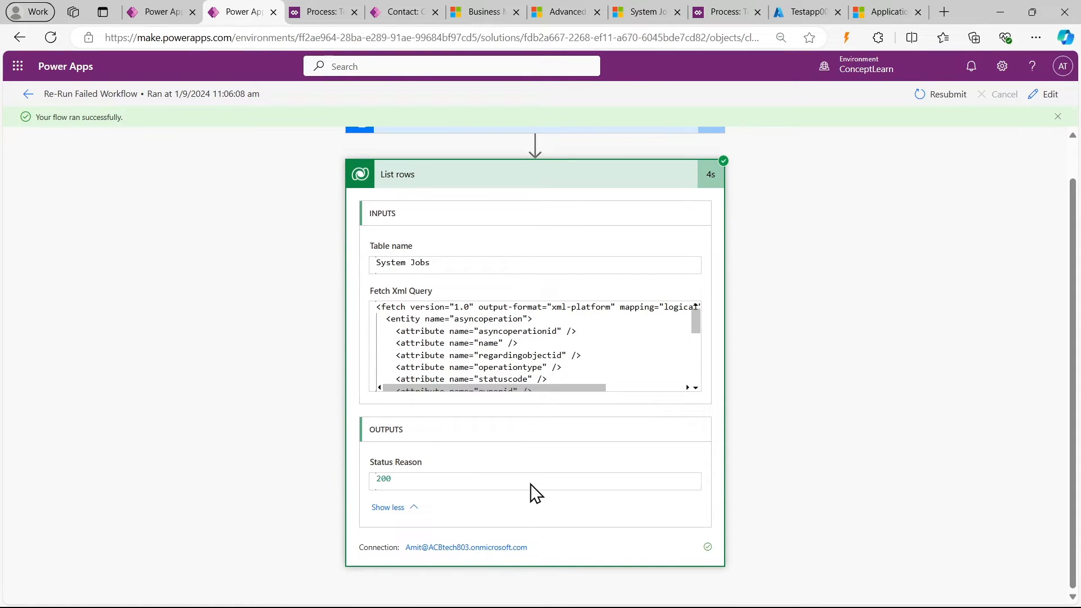
pyautogui.click(411, 508)
pyautogui.click(414, 506)
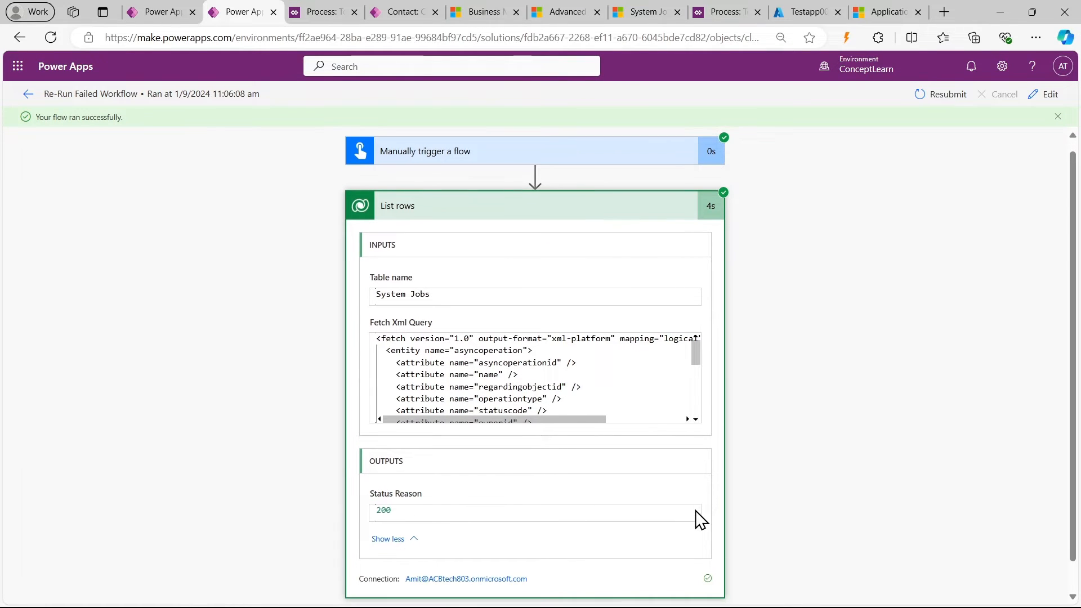
pyautogui.scroll(-1, 700, 371)
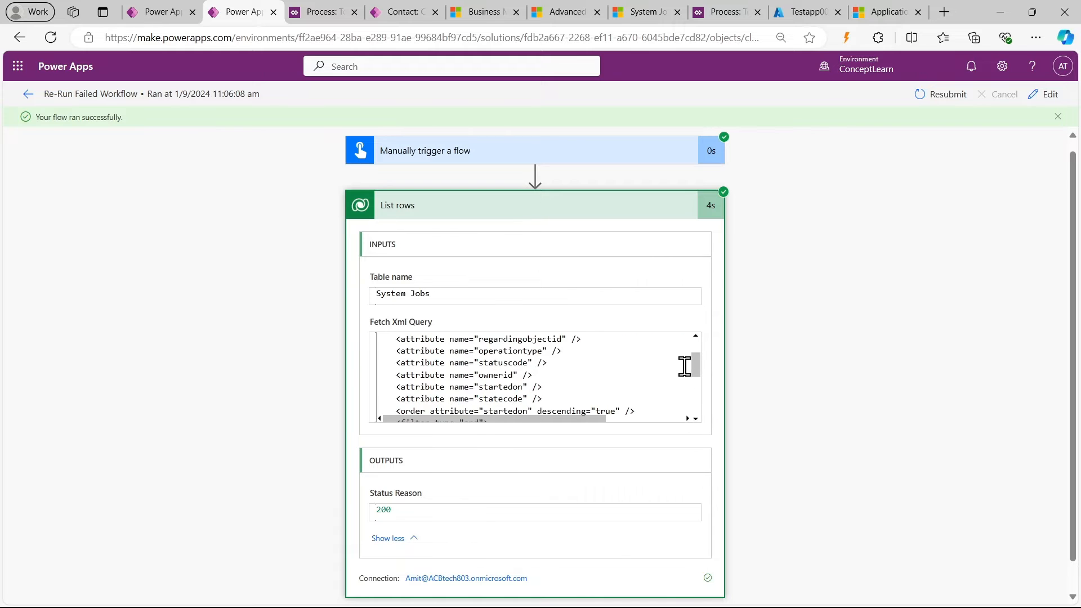
pyautogui.scroll(-3, 695, 388)
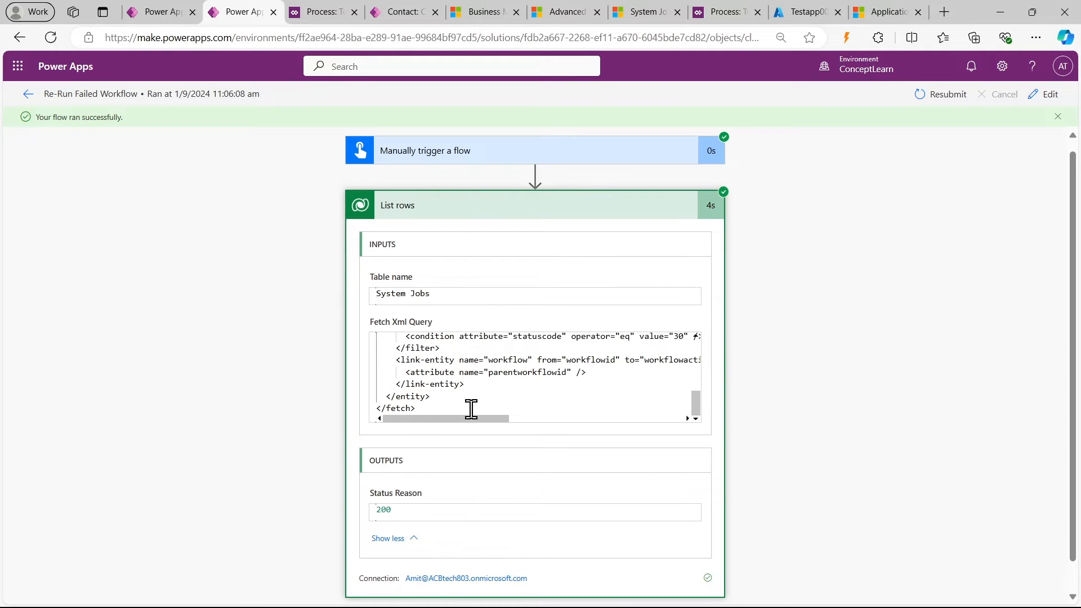
pyautogui.moveTo(468, 418); pyautogui.dragTo(373, 444)
pyautogui.moveTo(398, 361)
pyautogui.mouseDown()
pyautogui.moveTo(482, 374)
pyautogui.moveTo(396, 364)
pyautogui.mouseUp()
pyautogui.click(492, 384)
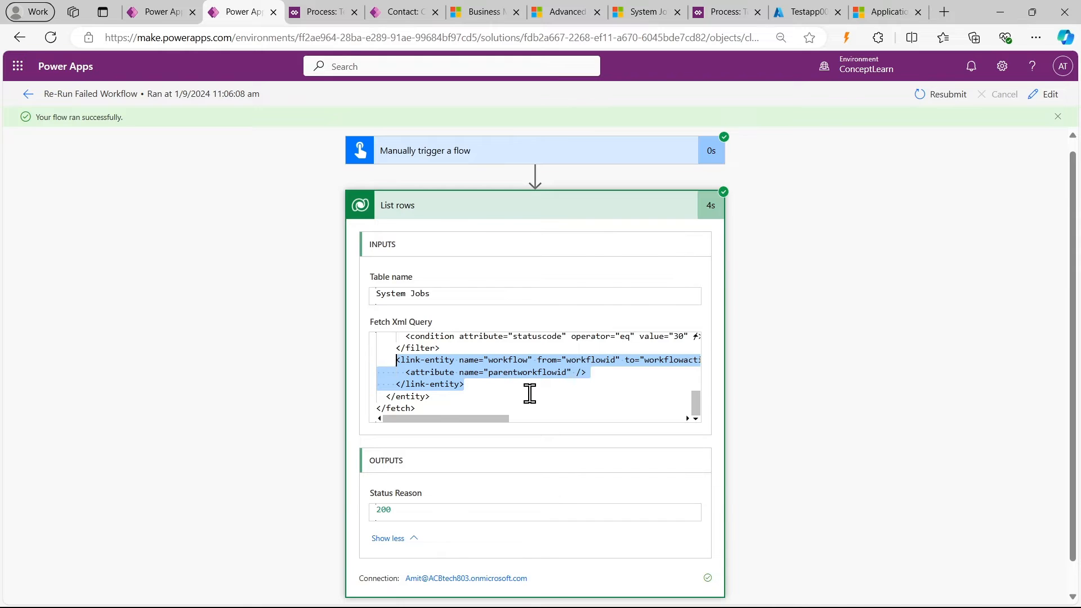
# Switch to the Notepad notes and add the expression items('Apply_to_each')?['a_4017a34d93ef4c429fb42282bcd194d4.parentworkflowid'] below the credentials
pyautogui.hotkey('ctrl', 'shift', 'Tab')
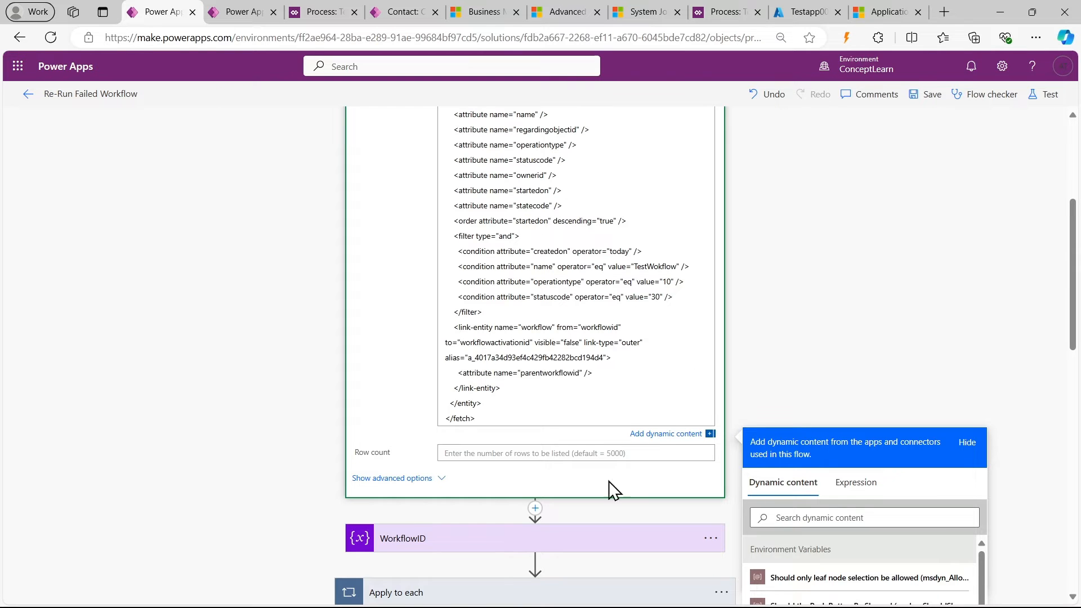
pyautogui.click(532, 600)
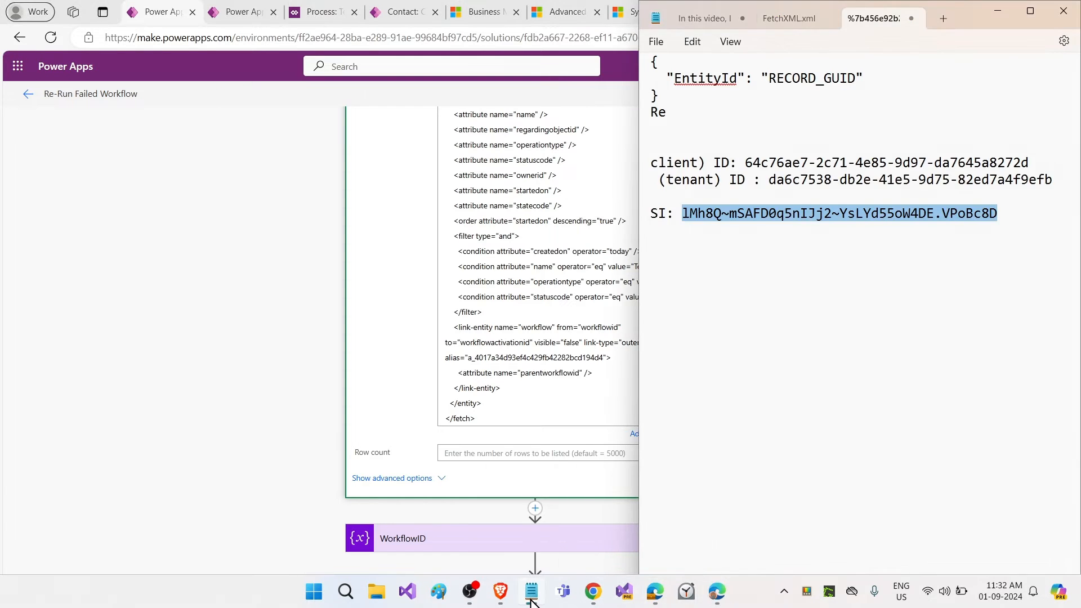
pyautogui.click(702, 285)
pyautogui.write("items('Apply_to_each')?['a_4017a34d93ef4c429fb42282bcd194d4.parentworkflowid']")
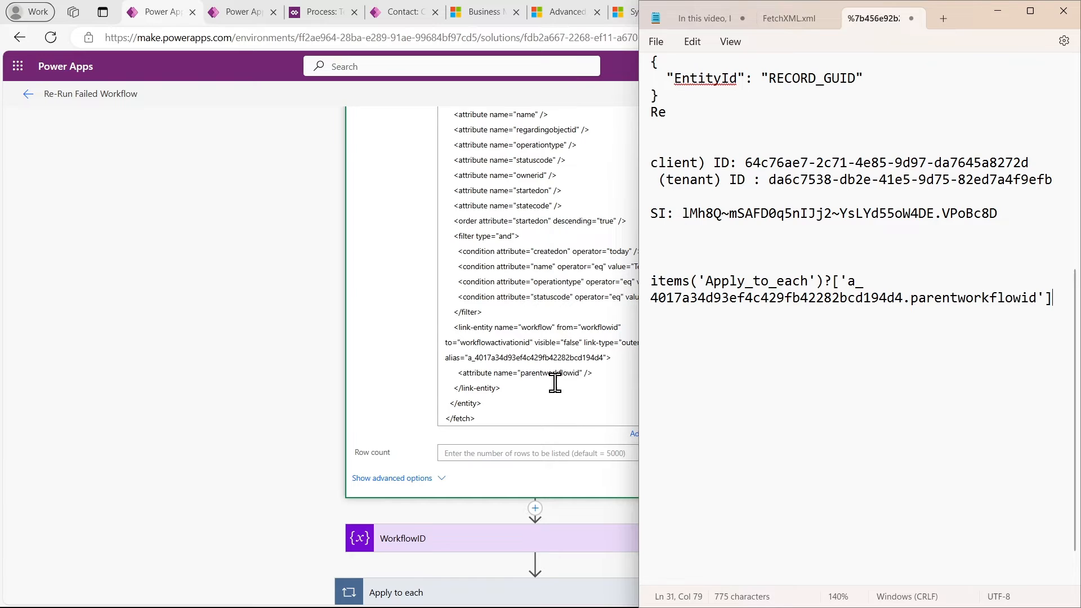
# Set the workflow link-entity's alias to wf in the List rows action's Fetch Xml query in the flow editor
pyautogui.click(576, 398)
pyautogui.scroll(5, 469, 356)
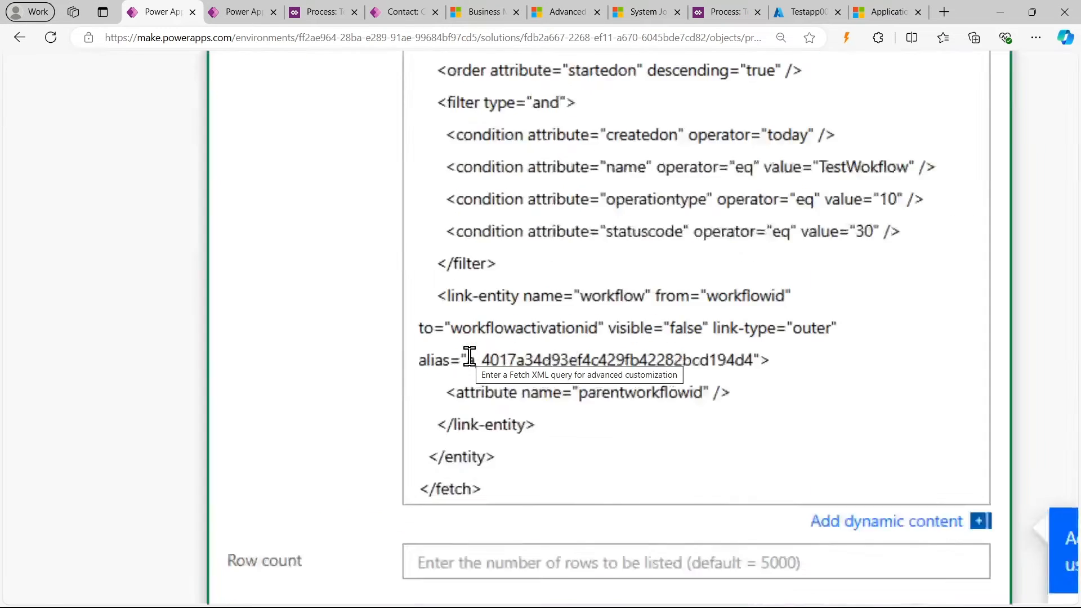
pyautogui.scroll(2, 469, 357)
pyautogui.moveTo(298, 360); pyautogui.dragTo(697, 356)
pyautogui.press('Delete')
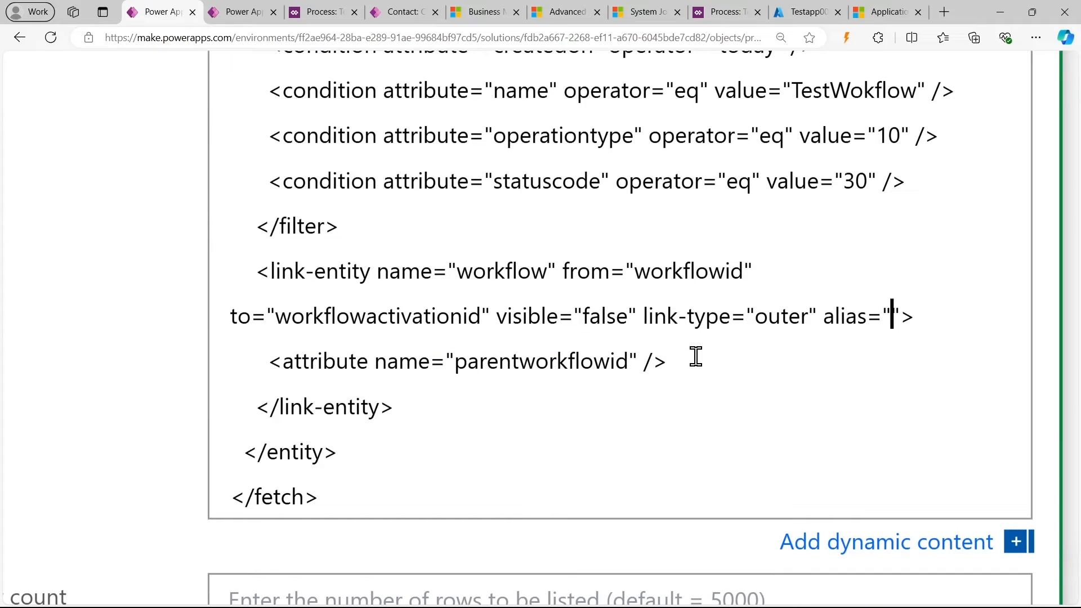
pyautogui.write('wf')
pyautogui.hotkey('shift', 'Left')
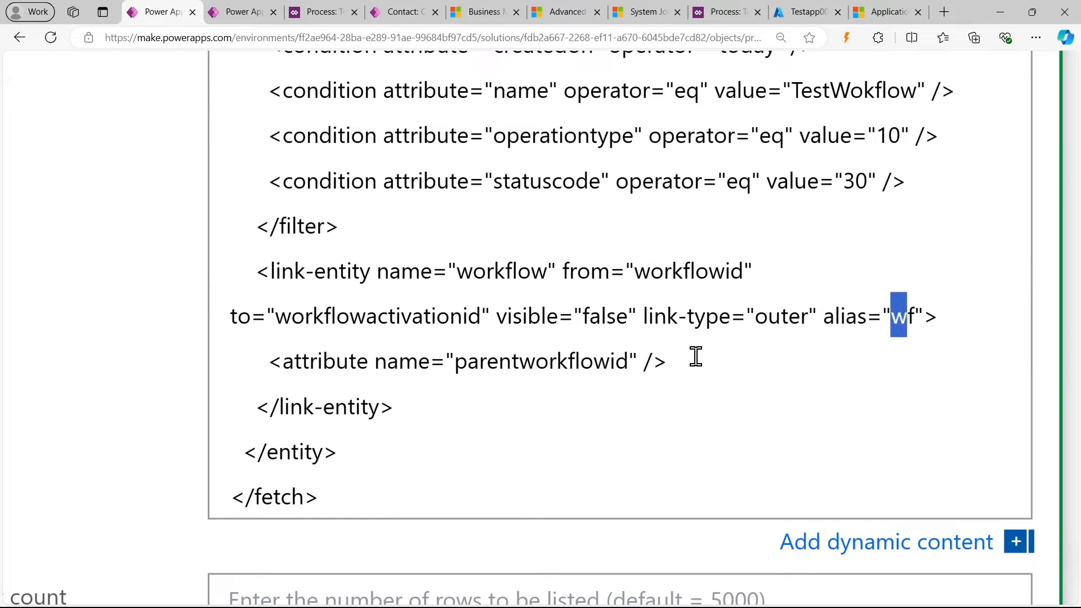
pyautogui.press('Right')
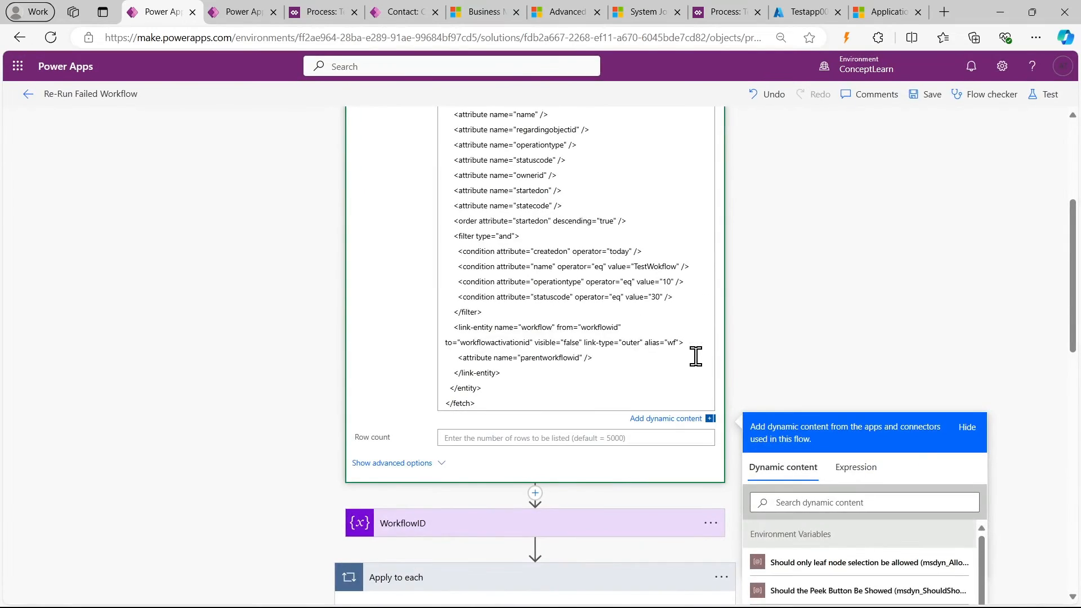
# Update the Notepad expression to items('Apply_to_each')?['wf.parentworkflowid'] and return to the flow editor
pyautogui.click(532, 602)
pyautogui.click(532, 602)
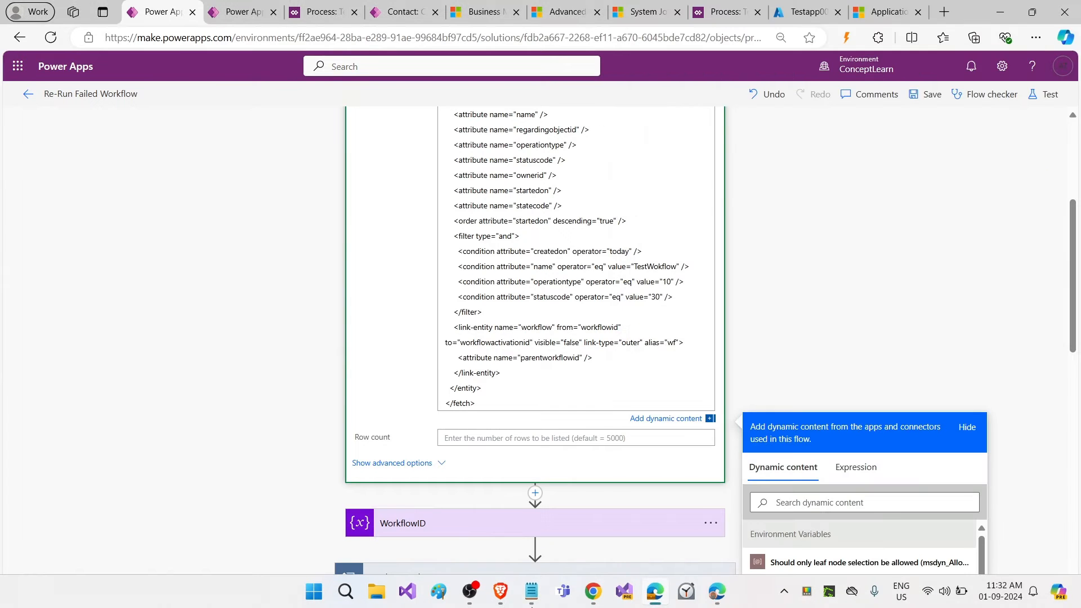
pyautogui.click(532, 603)
pyautogui.click(848, 280)
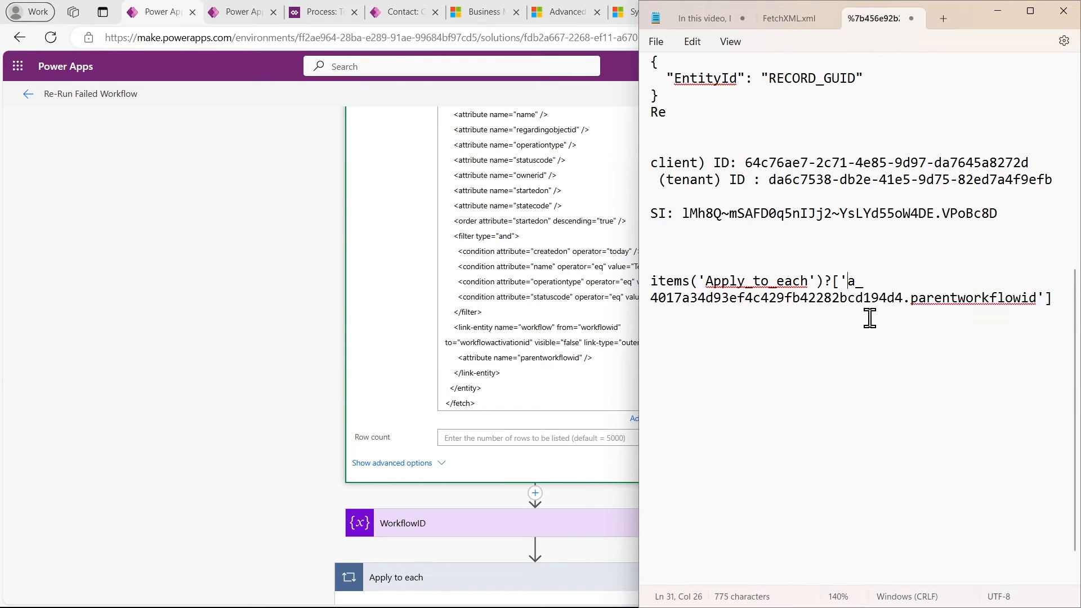
pyautogui.moveTo(856, 284); pyautogui.dragTo(905, 304)
pyautogui.press('BackSpace')
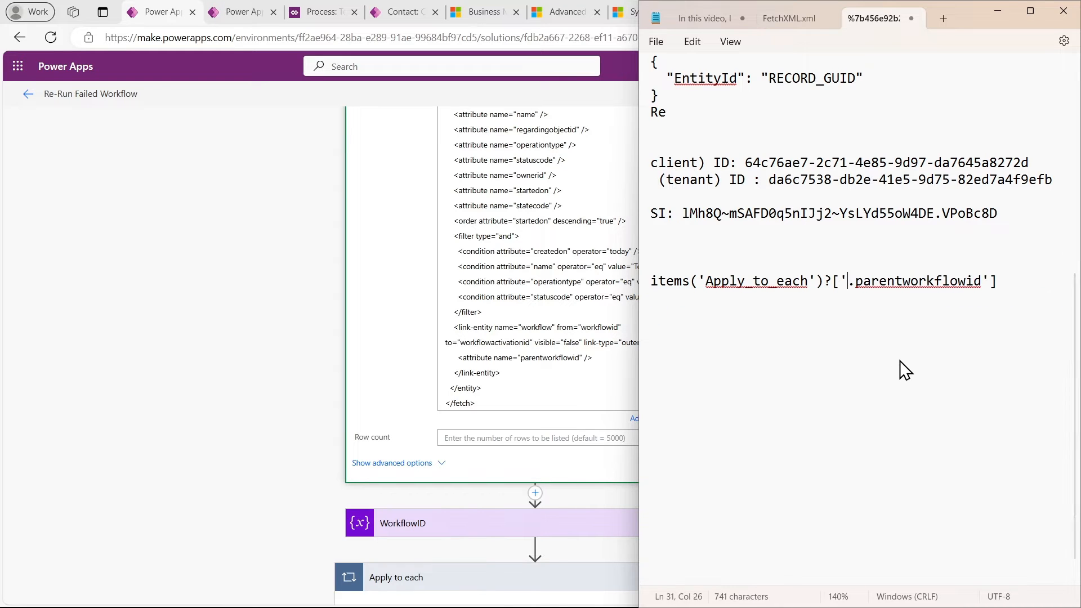
pyautogui.write('wf')
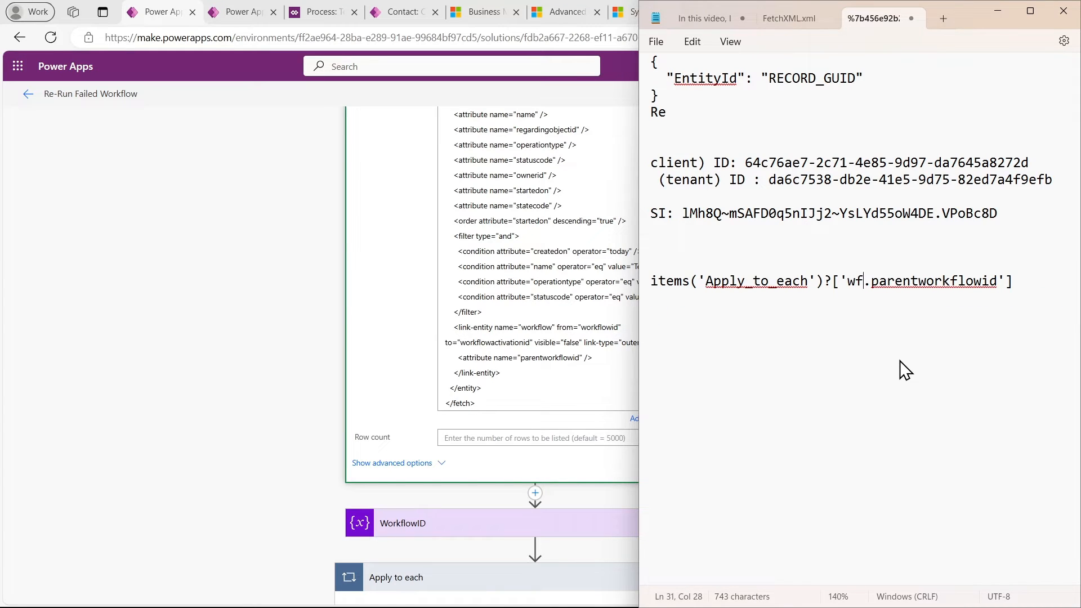
pyautogui.click(383, 326)
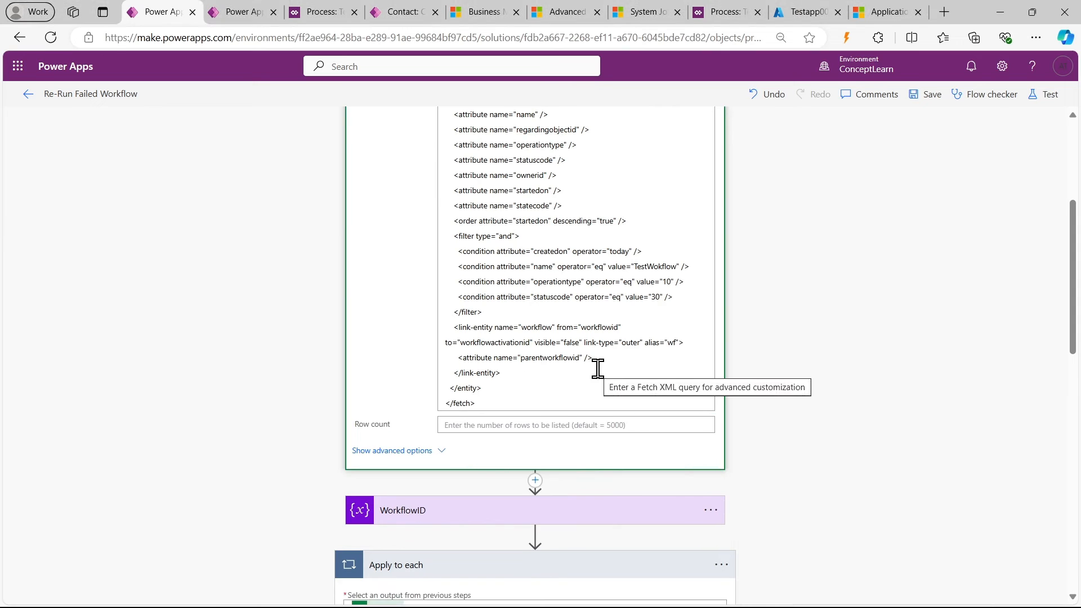
# Clear the Value of the Set variable action inside Apply to each and open its expression editor
pyautogui.scroll(-5, 596, 453)
pyautogui.click(505, 436)
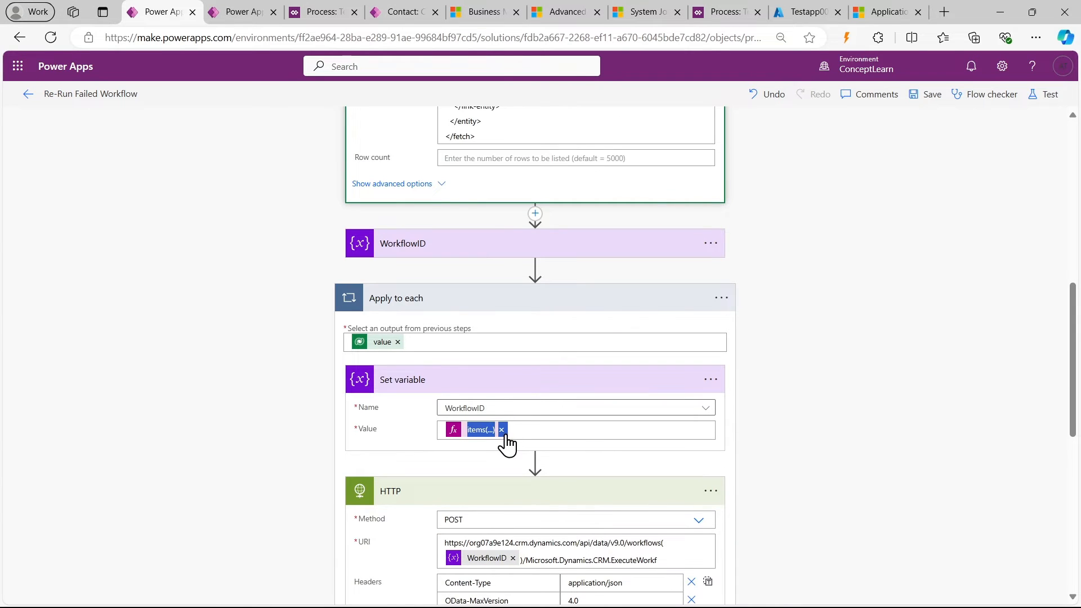
pyautogui.click(501, 431)
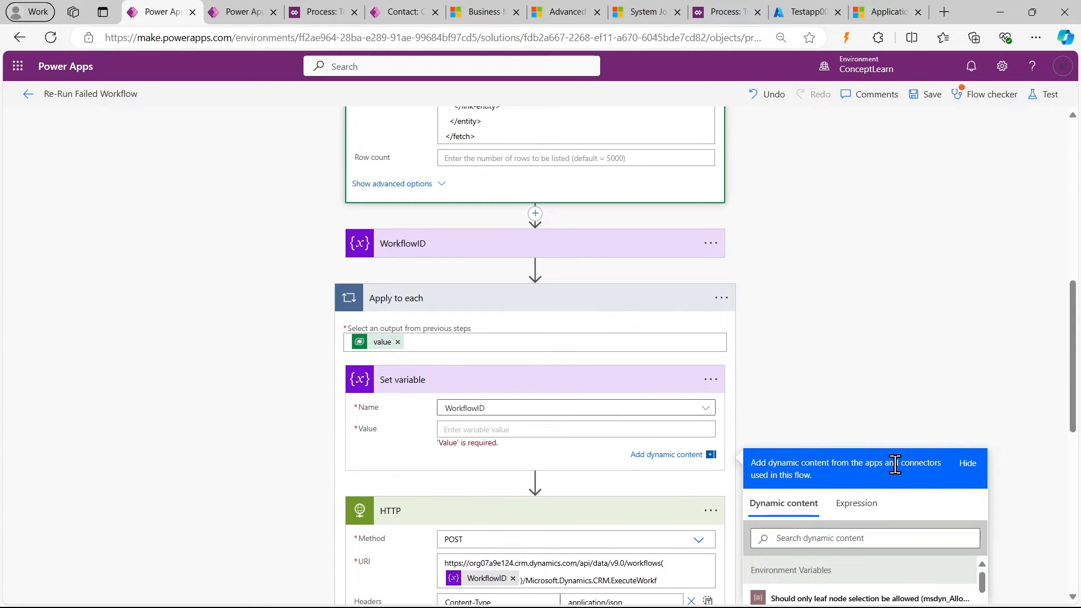
pyautogui.scroll(-3, 870, 366)
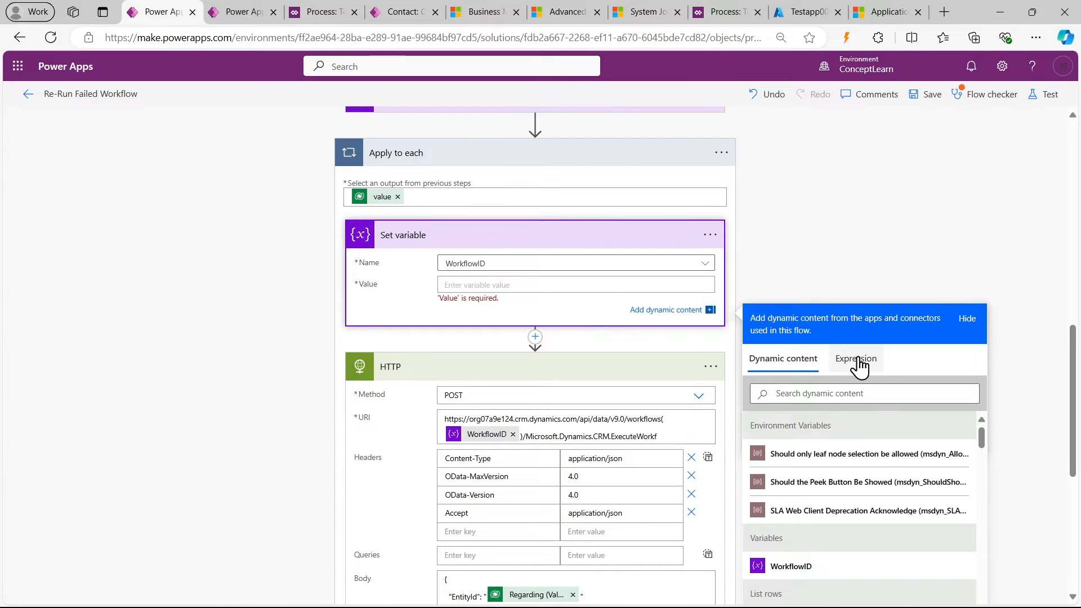
pyautogui.click(856, 363)
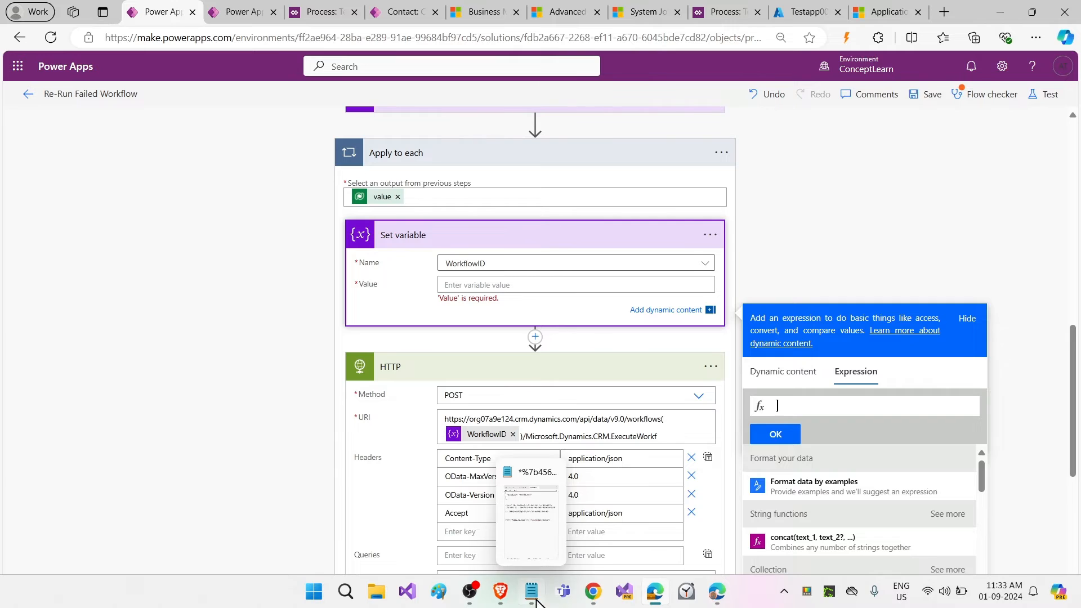
# Switch to the Notepad notes and copy the expression items('Apply_to_each')?['wf.parentworkflowid']
pyautogui.click(543, 535)
pyautogui.tripleClick(653, 281)
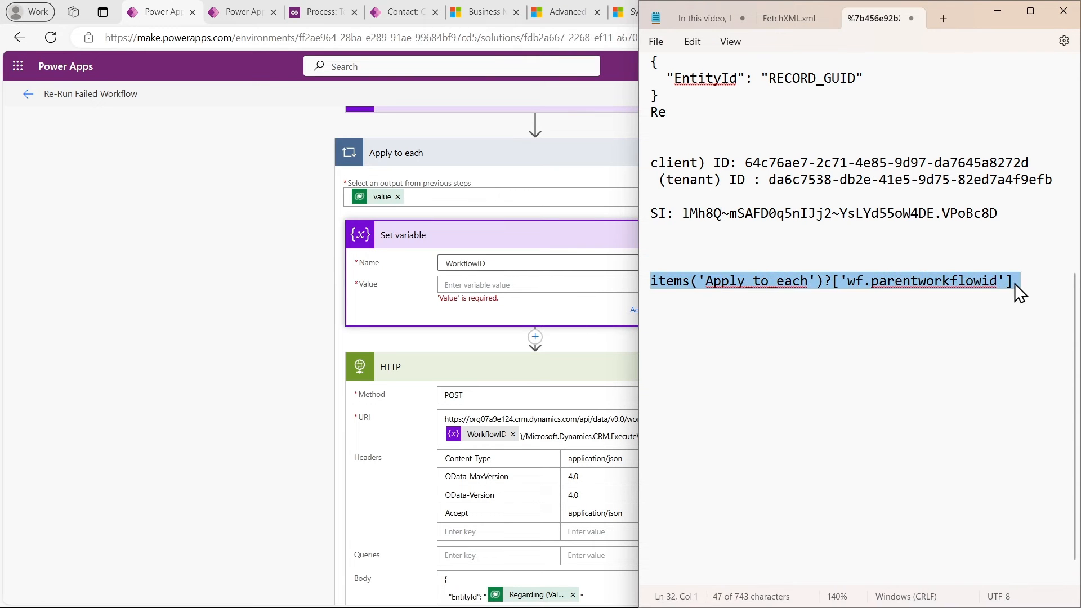
pyautogui.doubleClick(985, 282)
pyautogui.tripleClick(684, 281)
pyautogui.tripleClick(654, 287)
pyautogui.hotkey('ctrl', 'c')
# Return to the flow editor and set the WorkflowID variable's value to the expression items('Apply_to_each')?['wf.parentworkflowid']
pyautogui.click(540, 285)
pyautogui.click(844, 405)
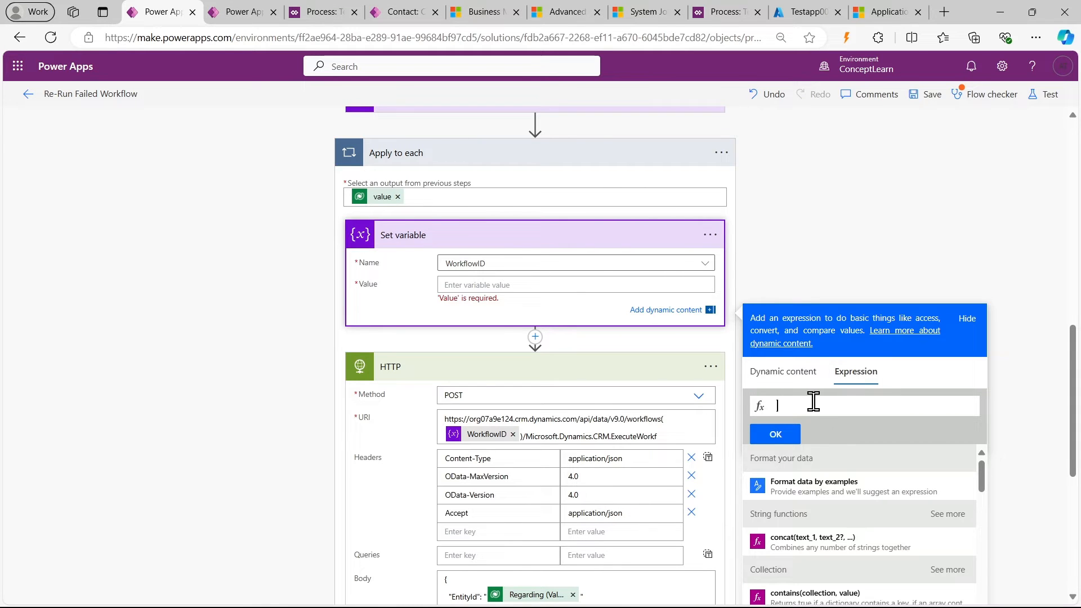
pyautogui.hotkey('ctrl', 'v')
pyautogui.press('Home')
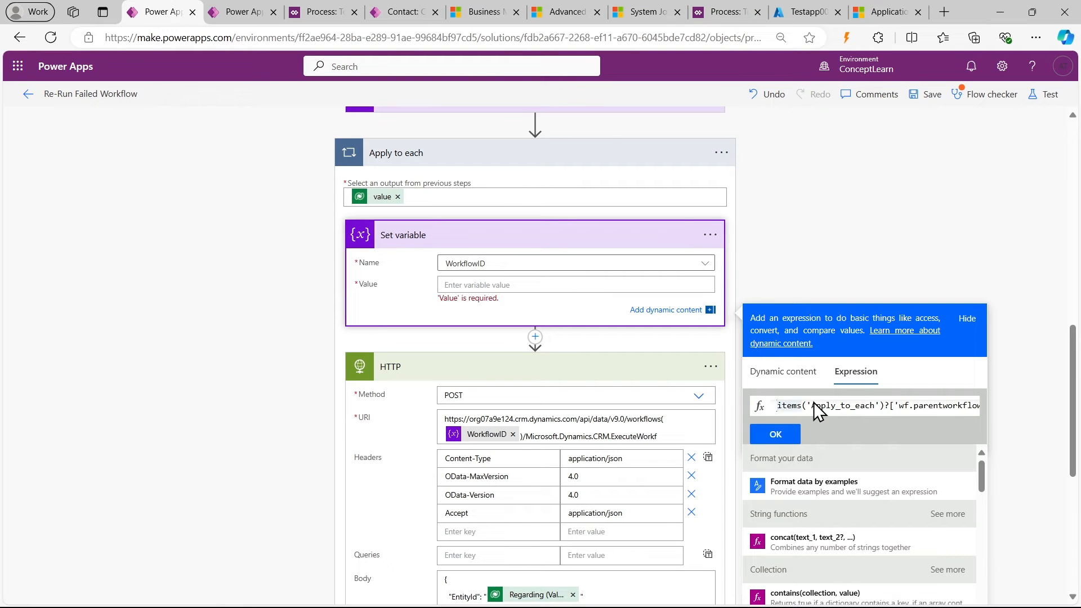
pyautogui.click(774, 434)
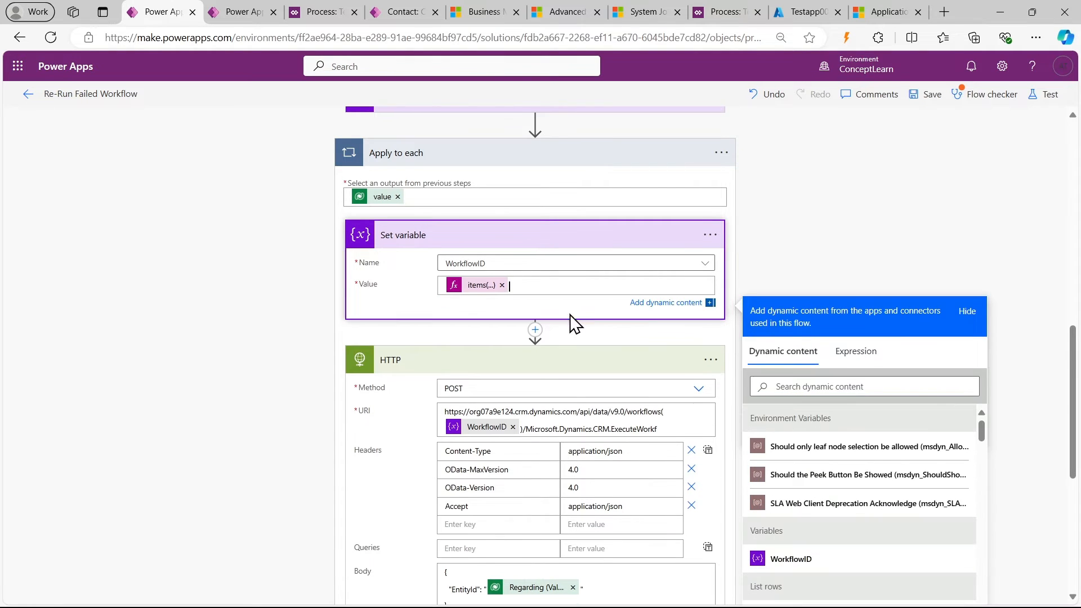
# Save the flow and run it as a manual test, opening the run's details
pyautogui.click(925, 102)
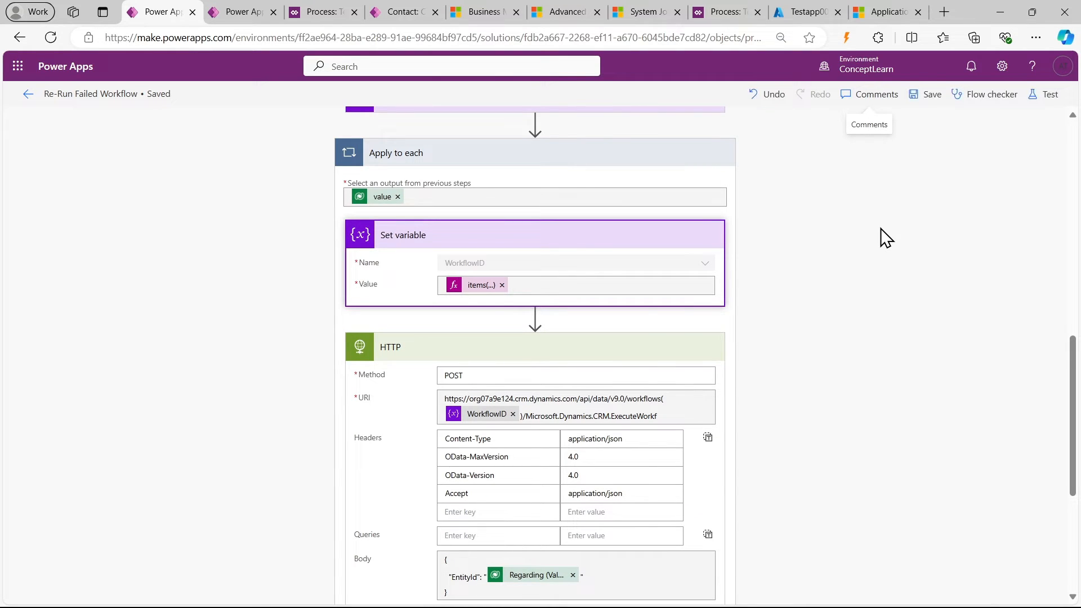
pyautogui.click(1037, 101)
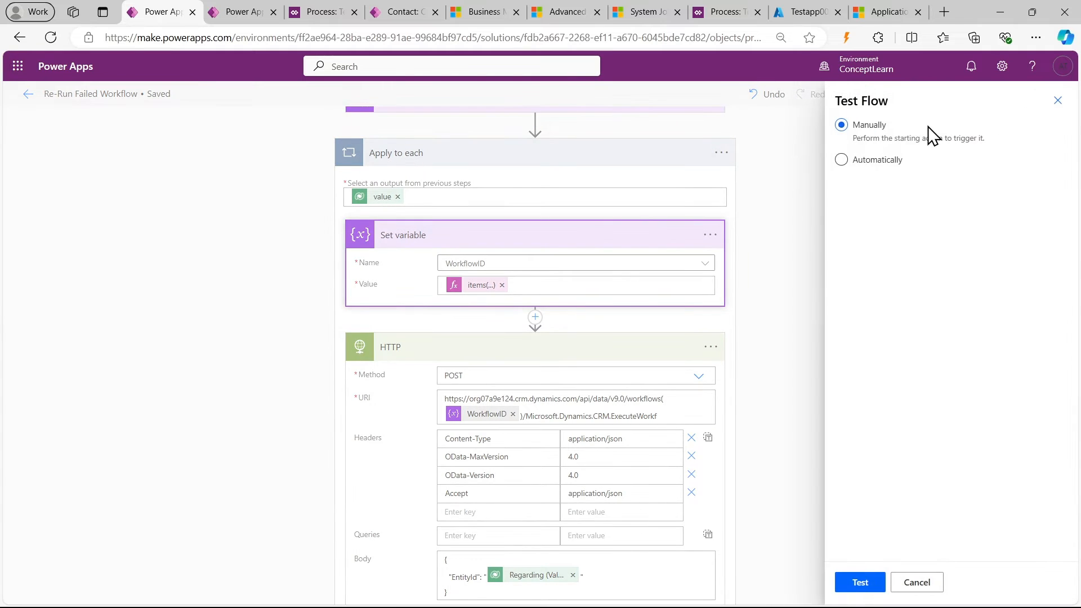
pyautogui.click(850, 582)
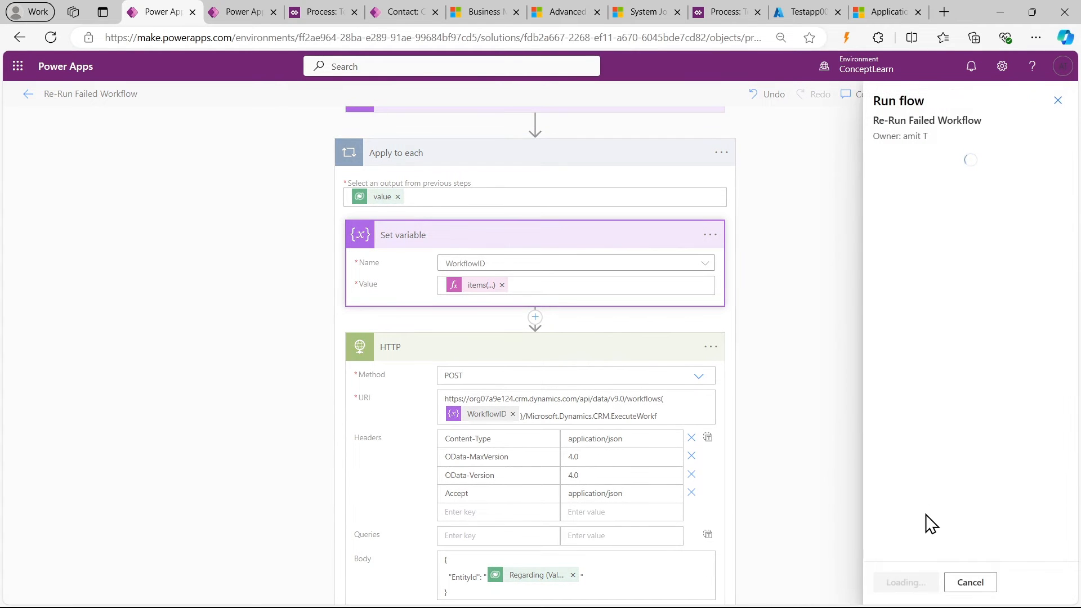
pyautogui.click(906, 583)
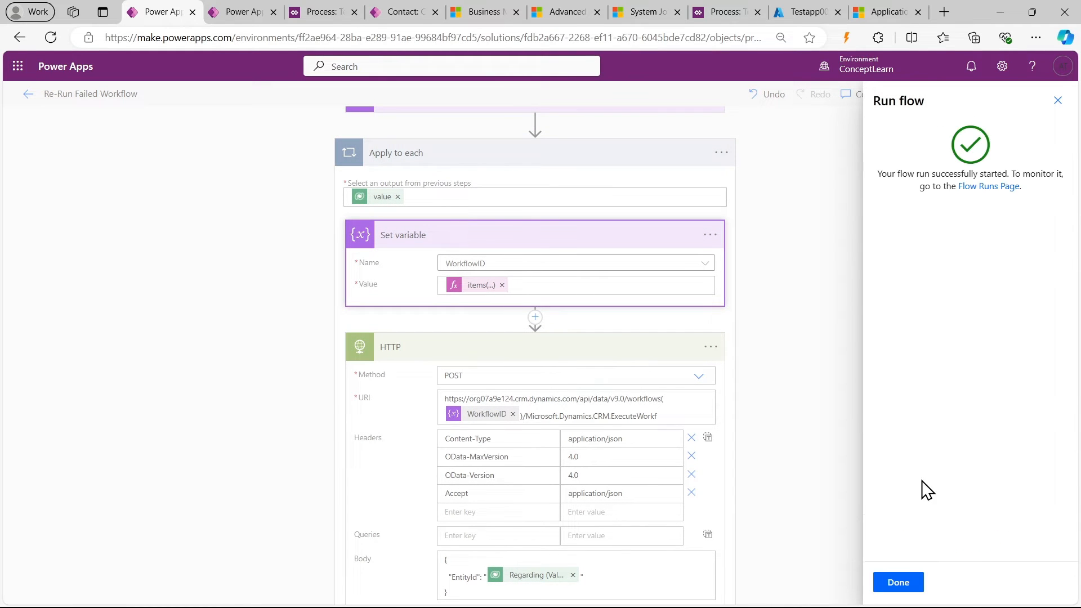
pyautogui.click(896, 584)
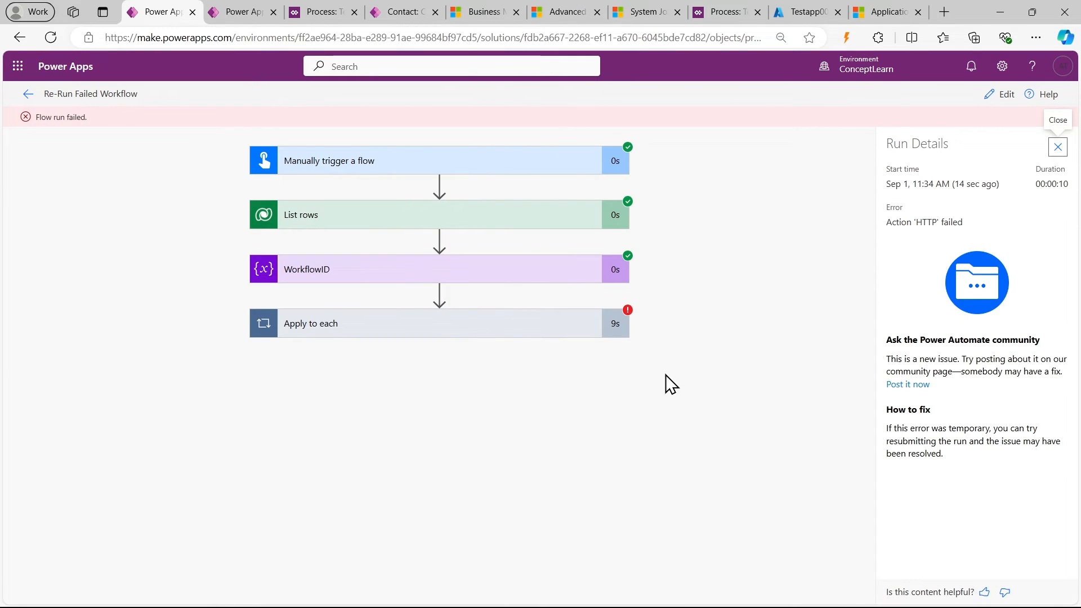
# Expand Apply to each in this run and examine the WorkflowID value in the Set variable action's inputs and outputs
pyautogui.click(512, 324)
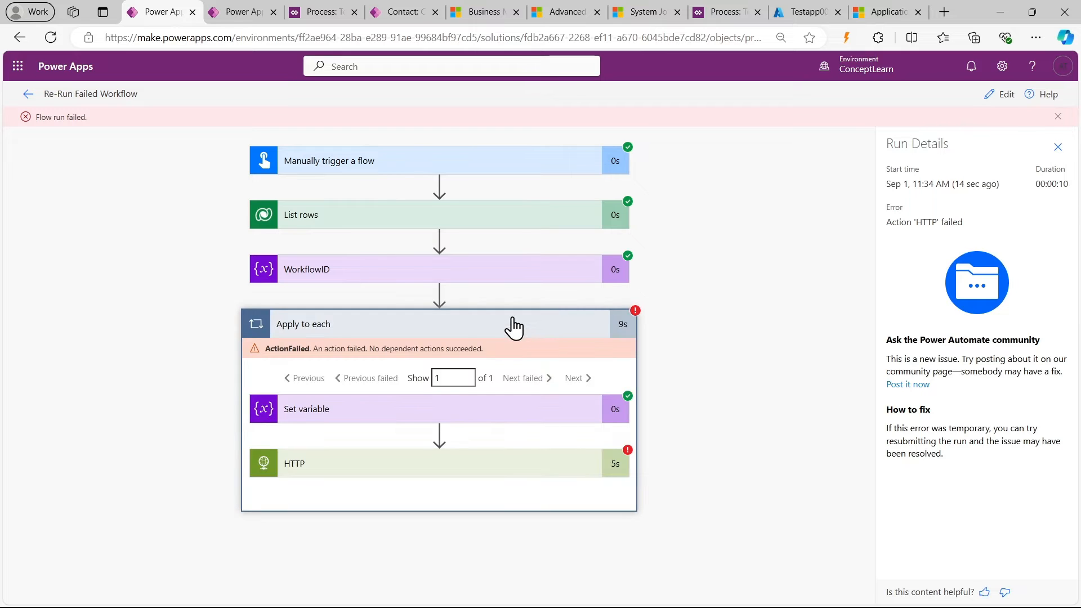
pyautogui.scroll(-1, 513, 326)
pyautogui.click(453, 417)
pyautogui.scroll(-3, 408, 429)
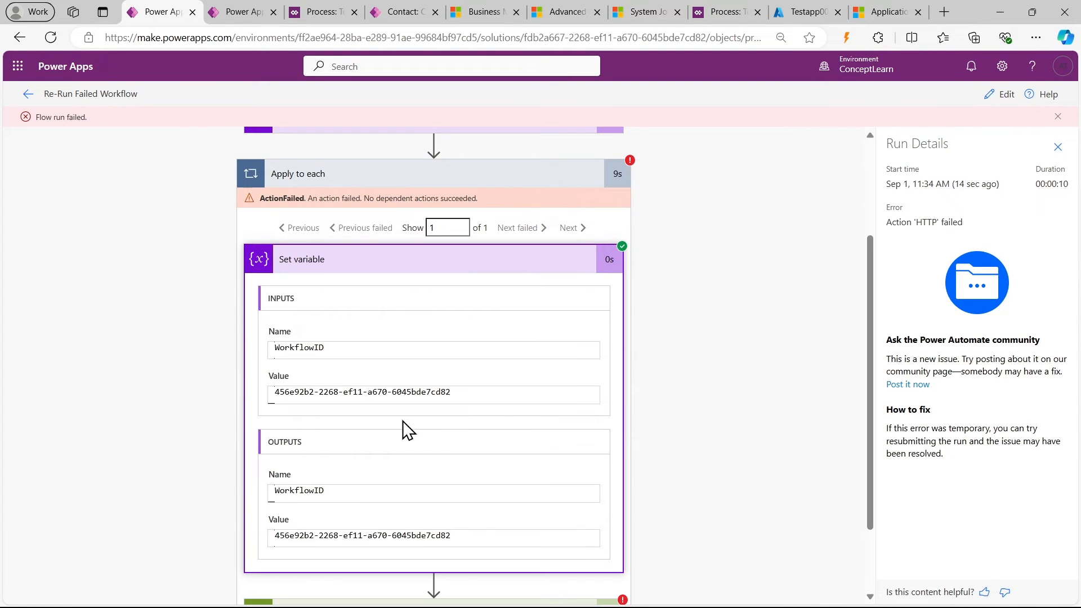
pyautogui.moveTo(444, 393); pyautogui.dragTo(253, 400)
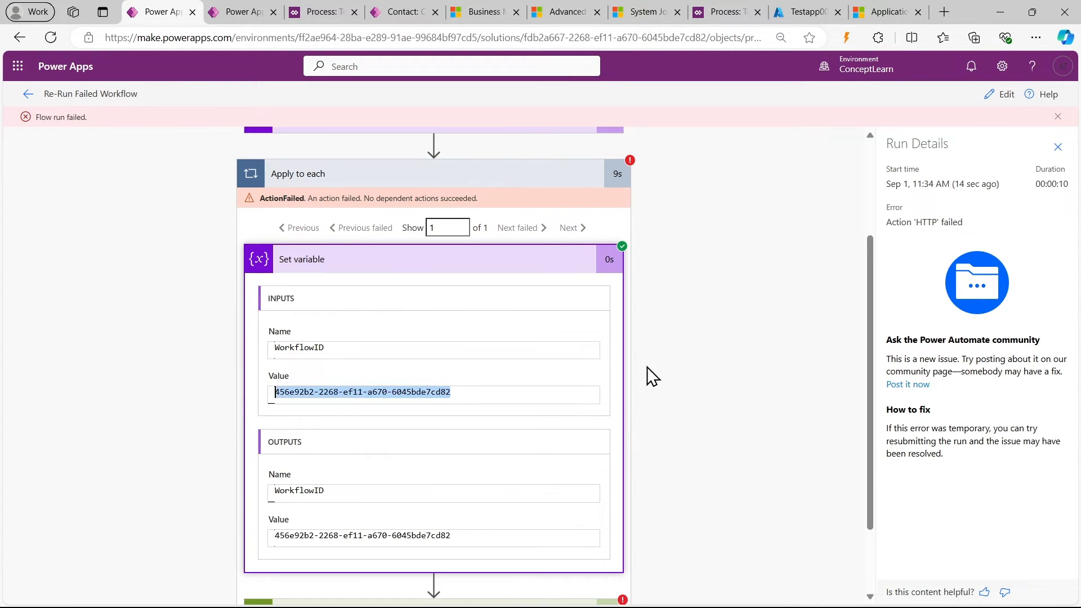
pyautogui.scroll(-2, 651, 376)
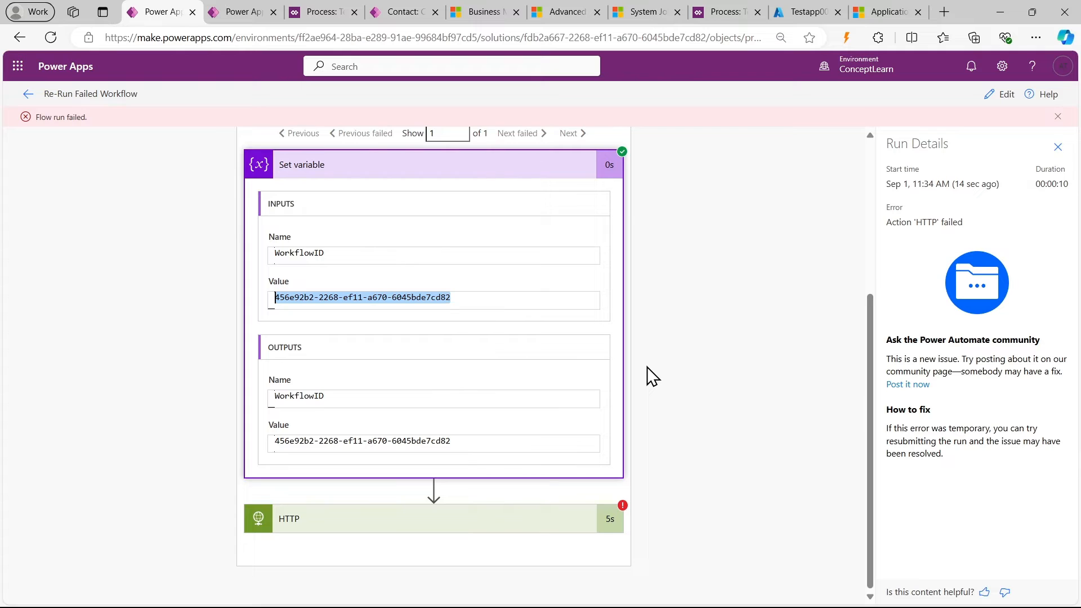
# Expand the HTTP action in this run and examine its error and the full request URI
pyautogui.click(459, 521)
pyautogui.scroll(-2, 718, 366)
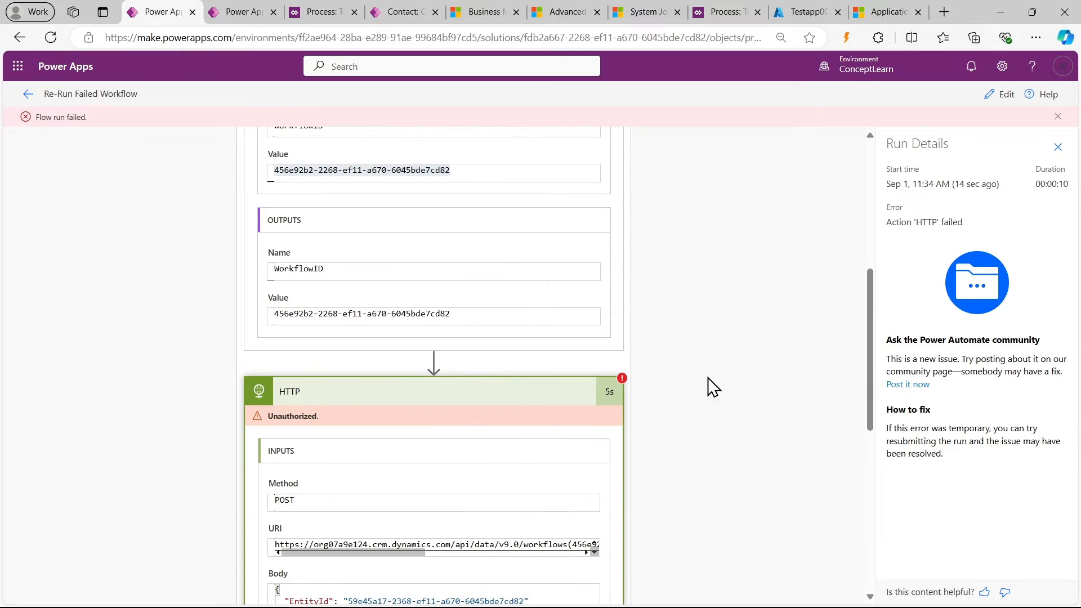
pyautogui.moveTo(413, 552); pyautogui.dragTo(342, 561)
pyautogui.scroll(3, 426, 311)
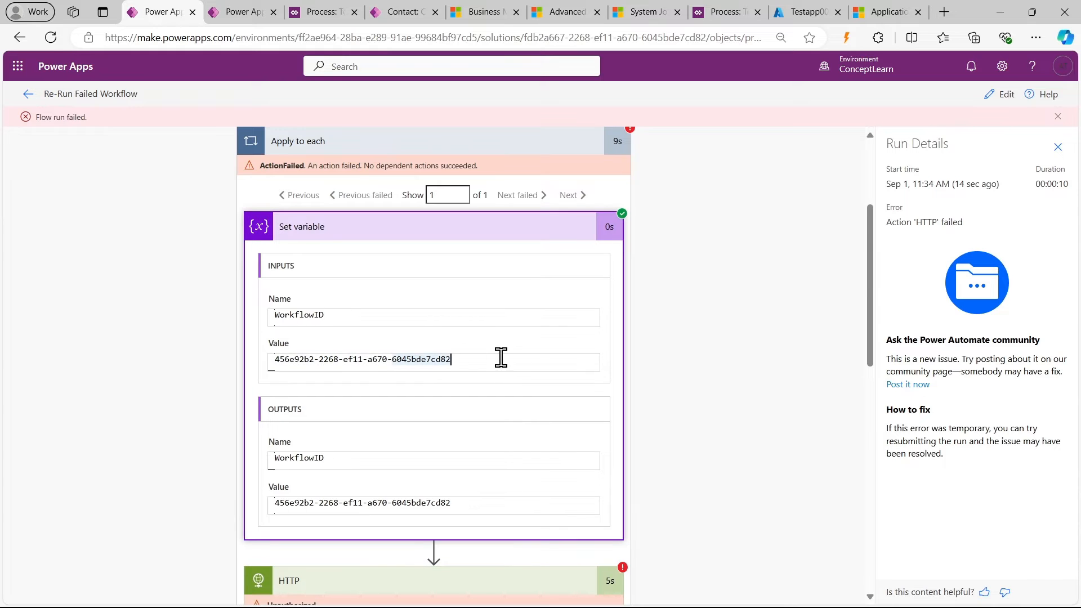
# Expand the List rows action and its outputs, examining the workflow link-entity at the end of the Fetch Xml query
pyautogui.scroll(3, 759, 306)
pyautogui.click(545, 222)
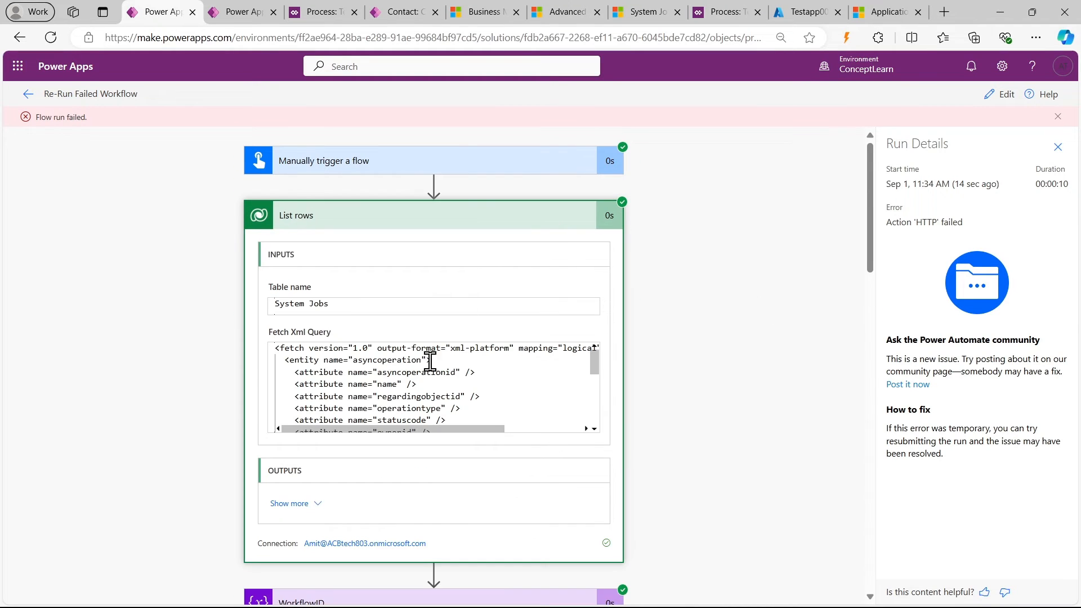
pyautogui.click(314, 505)
pyautogui.scroll(-3, 561, 472)
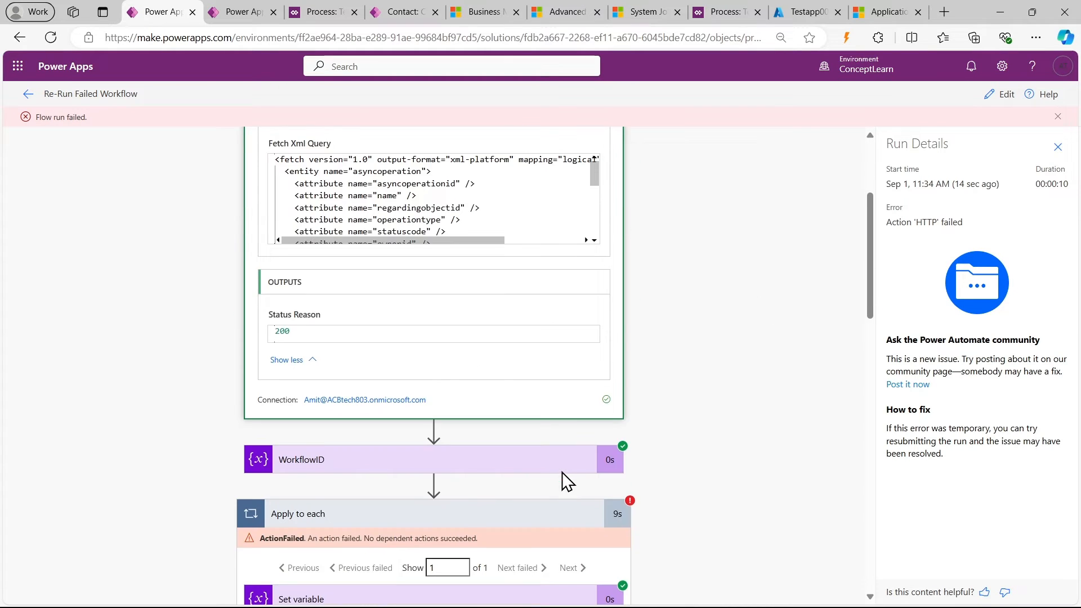
pyautogui.scroll(-5, 482, 222)
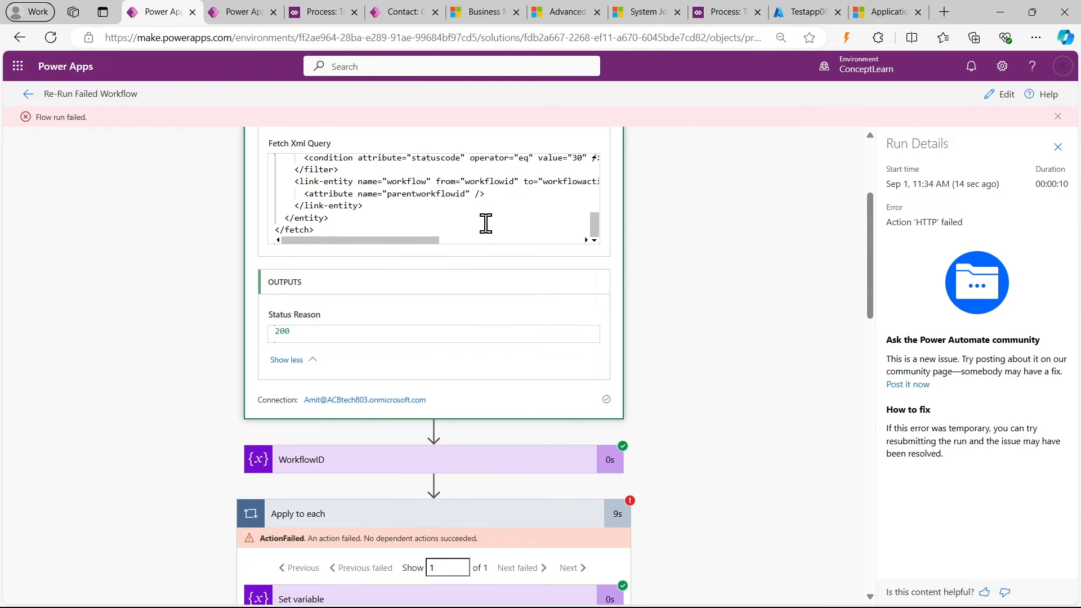
pyautogui.moveTo(425, 241); pyautogui.dragTo(277, 259)
pyautogui.scroll(-3, 498, 264)
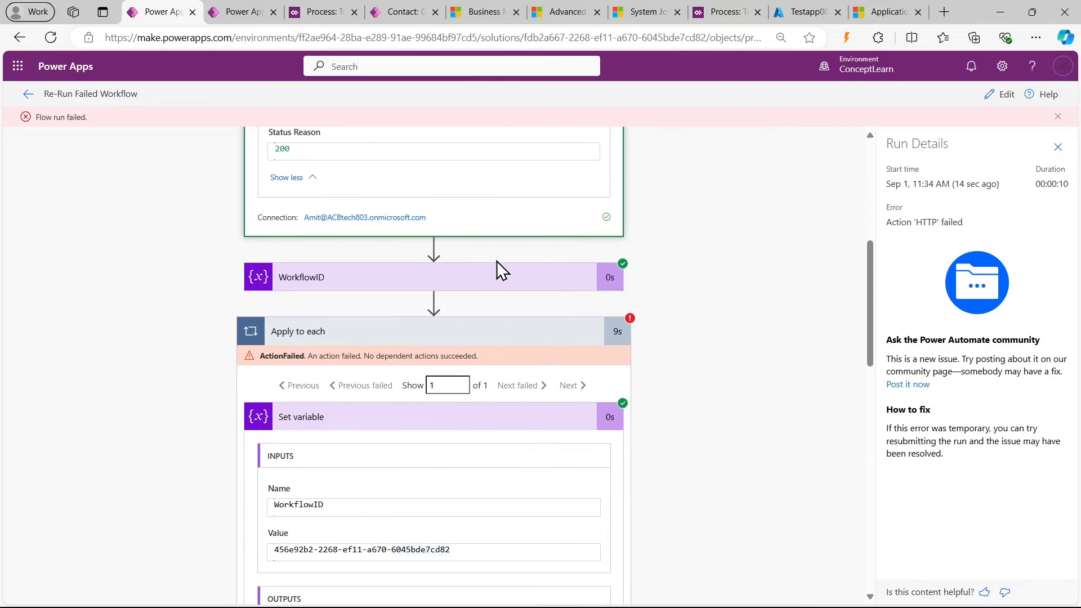
# Copy the Set variable action's WorkflowID value and paste it, indented, under the two workflow IDs at the start of the Notepad notes
pyautogui.moveTo(461, 549); pyautogui.dragTo(265, 559)
pyautogui.hotkey('ctrl', 'c')
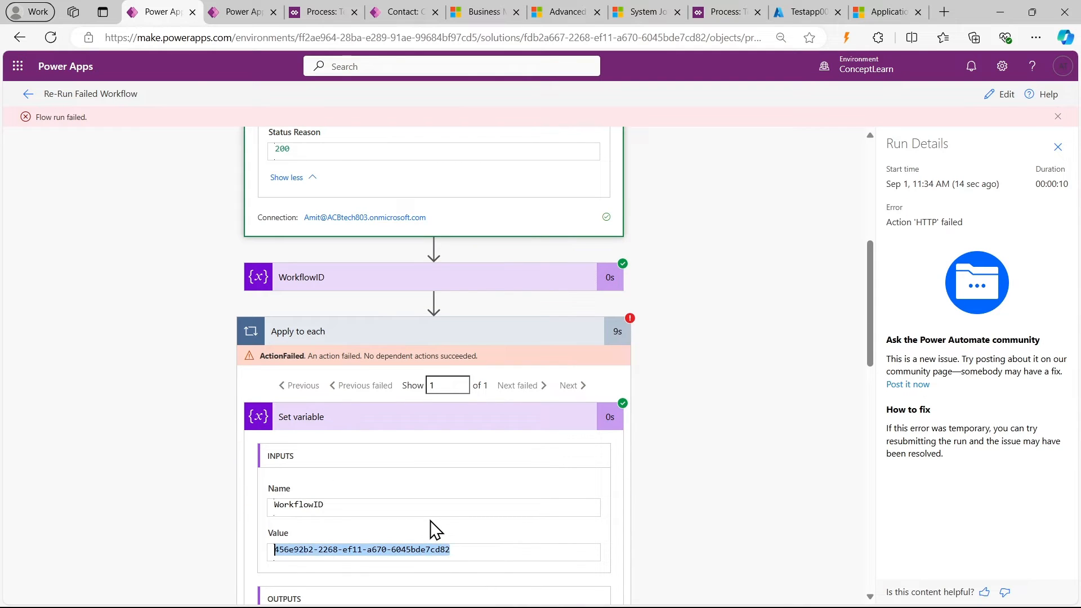
pyautogui.click(731, 11)
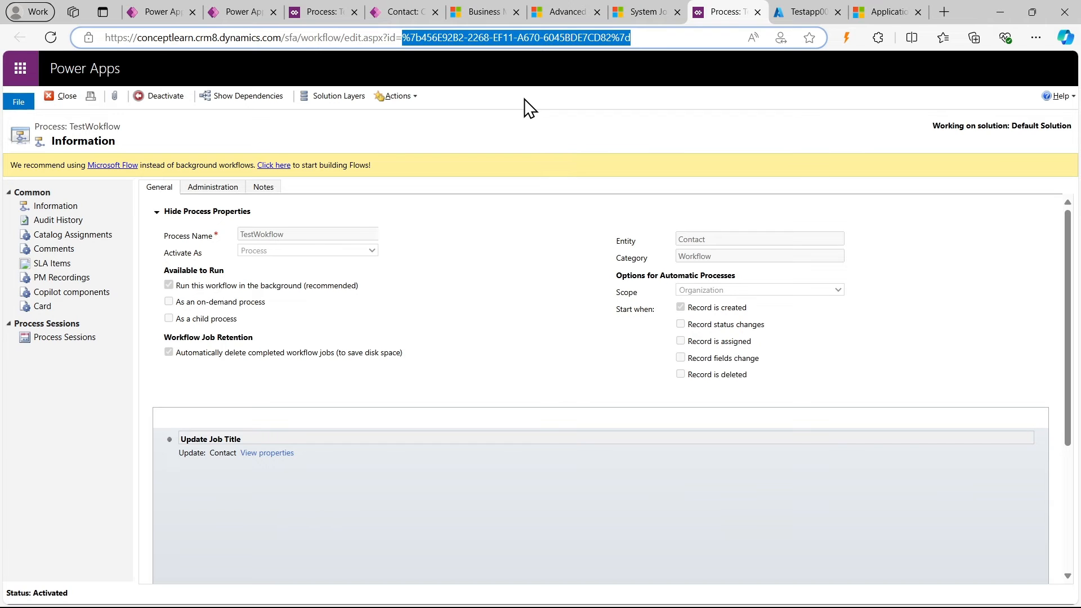
pyautogui.click(617, 595)
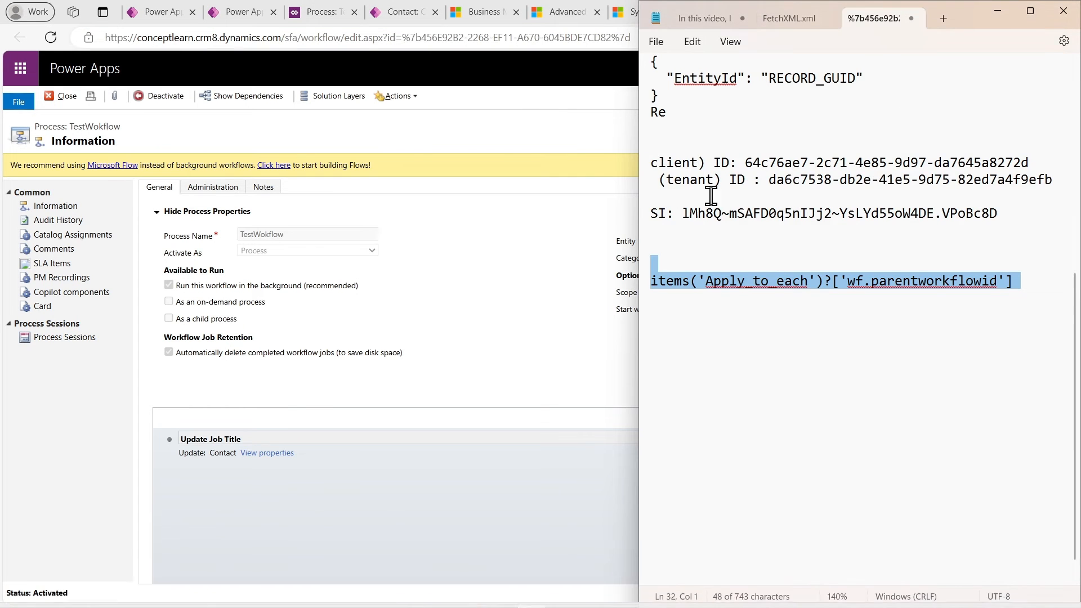
pyautogui.scroll(8, 733, 304)
pyautogui.click(656, 103)
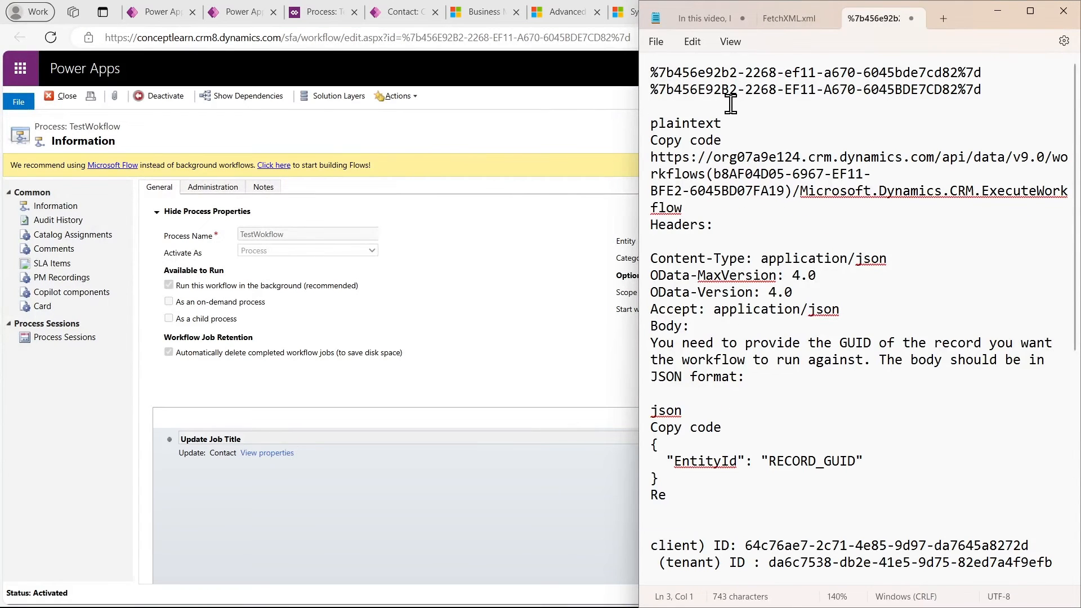
pyautogui.hotkey('ctrl', 'v')
pyautogui.click(658, 105)
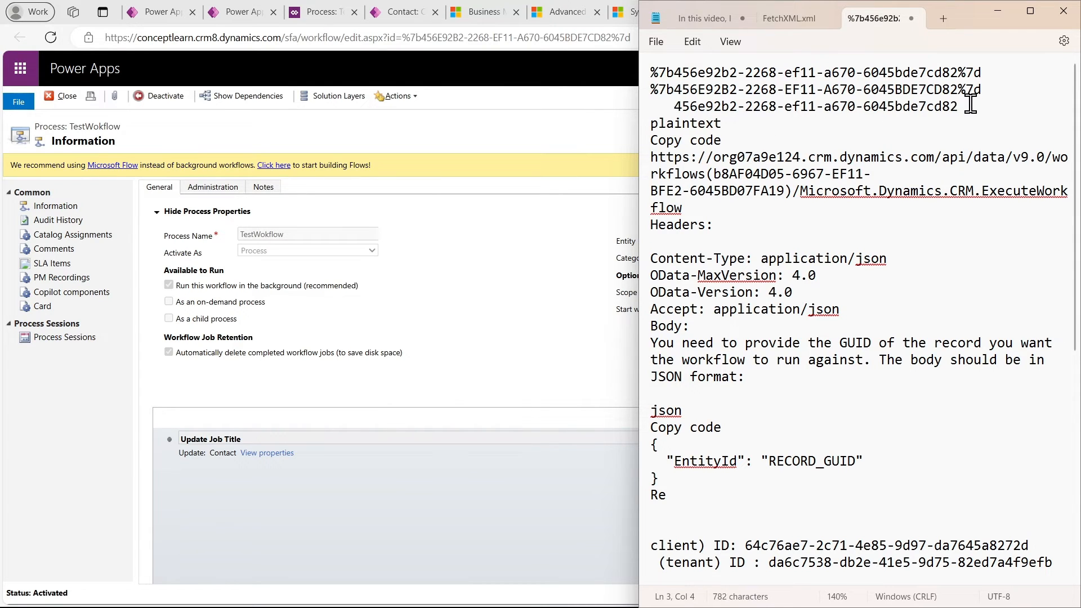
# Return to the flow run in the browser and recheck the URI, body and headers sent by the HTTP action
pyautogui.click(520, 135)
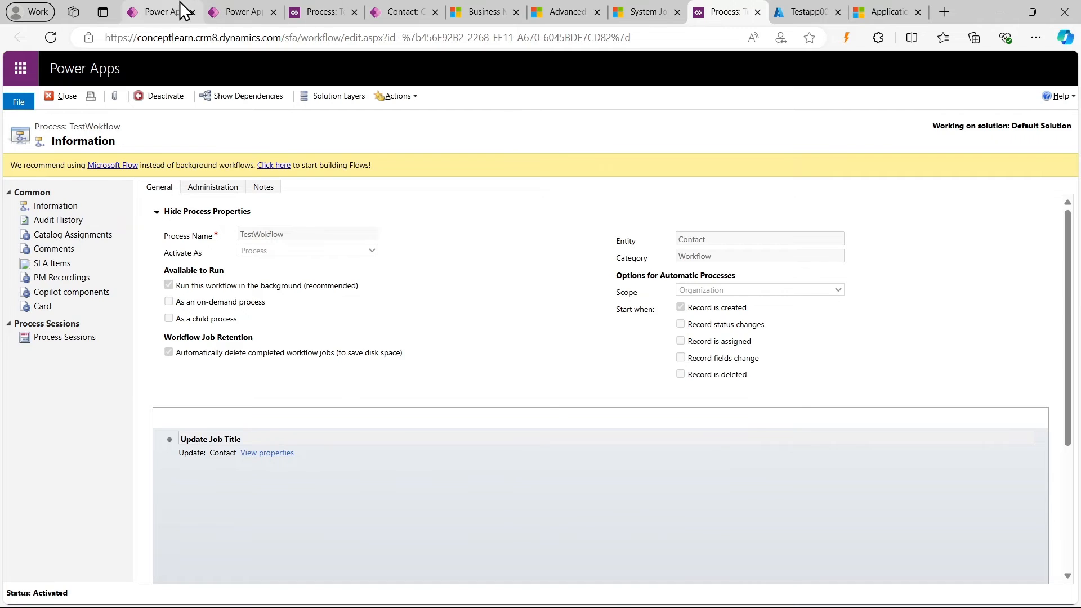
pyautogui.click(161, 11)
pyautogui.scroll(-8, 651, 391)
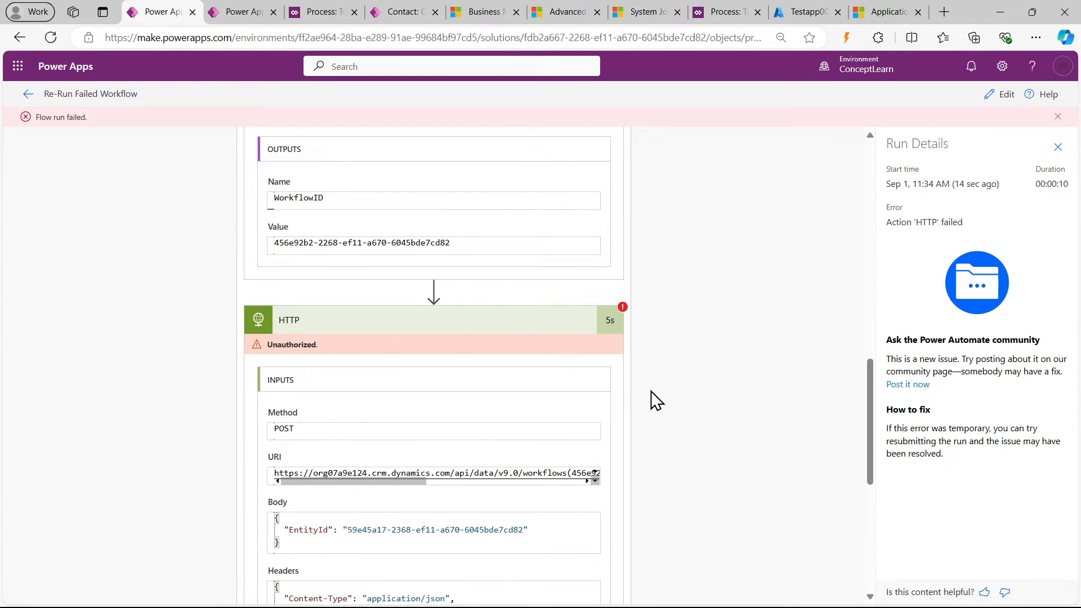
pyautogui.scroll(-2, 651, 391)
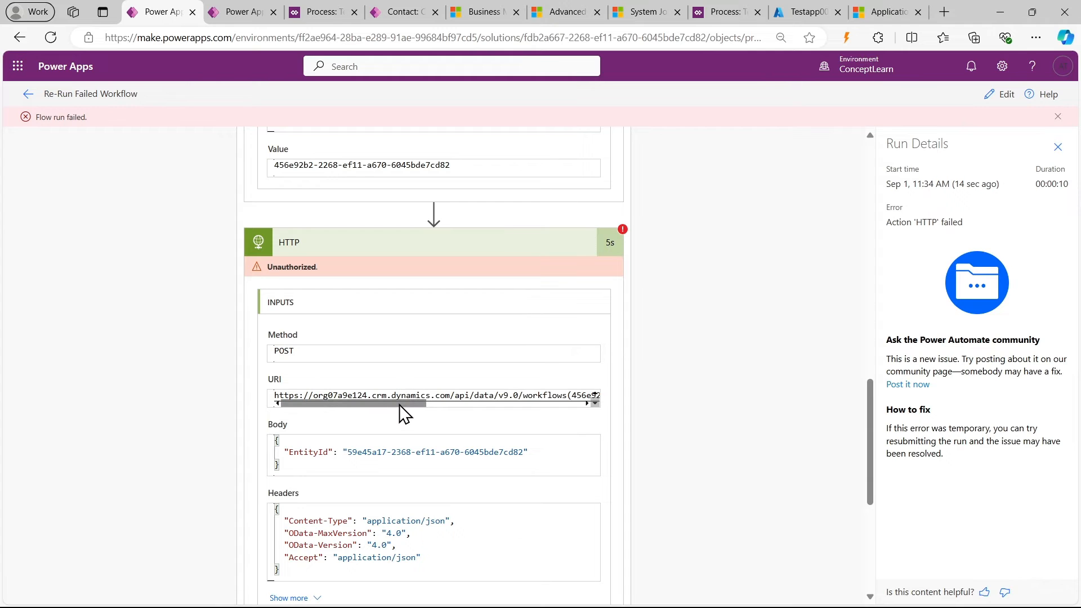
pyautogui.moveTo(360, 404); pyautogui.dragTo(379, 423)
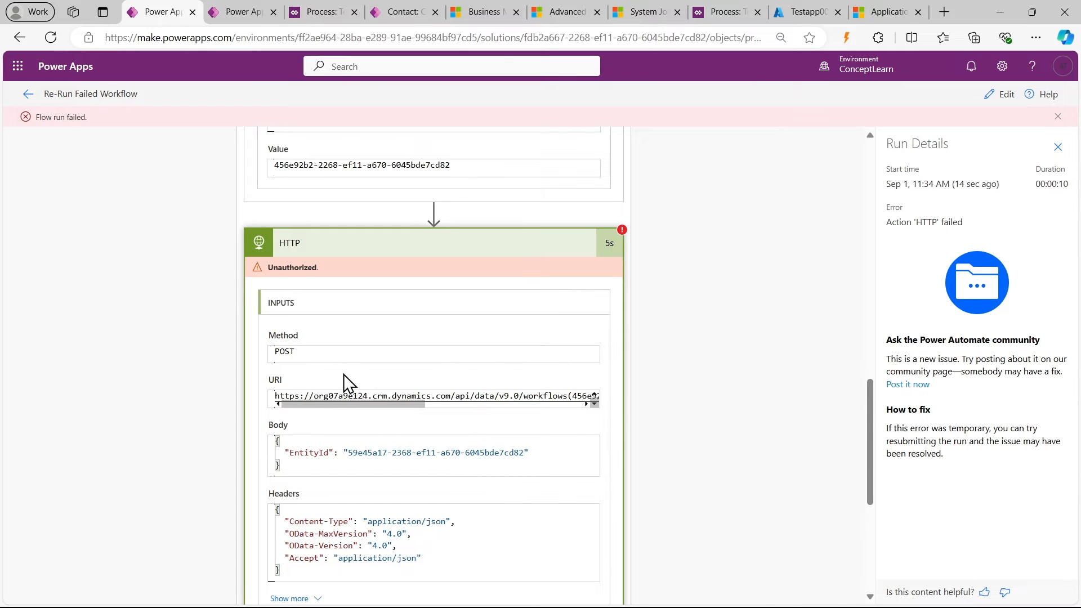
# Open the flow for editing and copy the environment URL from the HTTP action's Audience field
pyautogui.click(1005, 96)
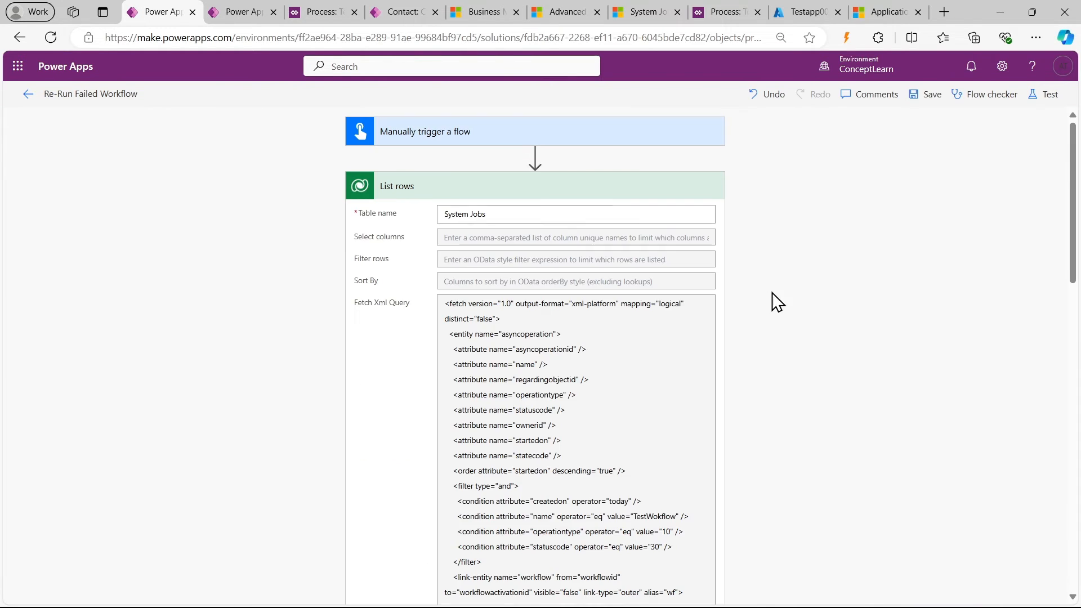
pyautogui.scroll(-15, 771, 304)
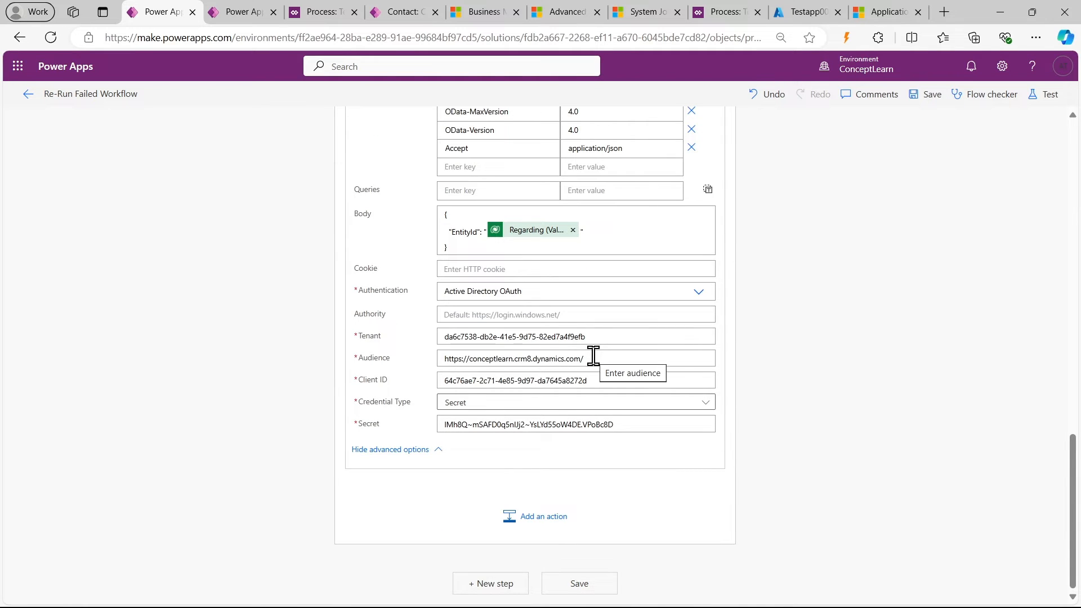
pyautogui.moveTo(593, 358); pyautogui.dragTo(439, 363)
pyautogui.hotkey('ctrl', 'c')
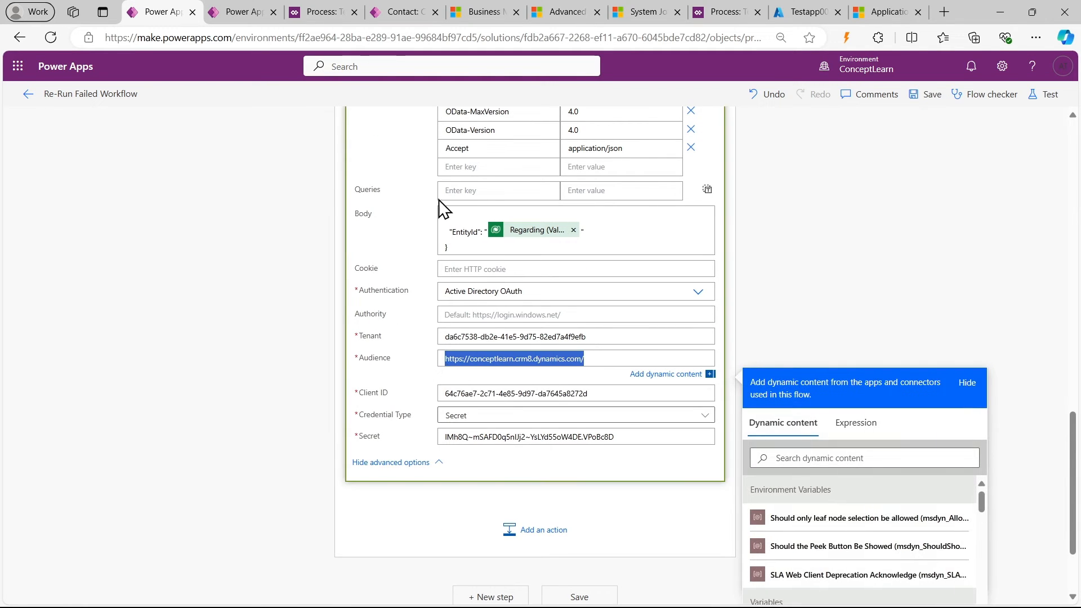
pyautogui.scroll(6, 439, 200)
pyautogui.scroll(-1, 439, 201)
pyautogui.scroll(5, 492, 306)
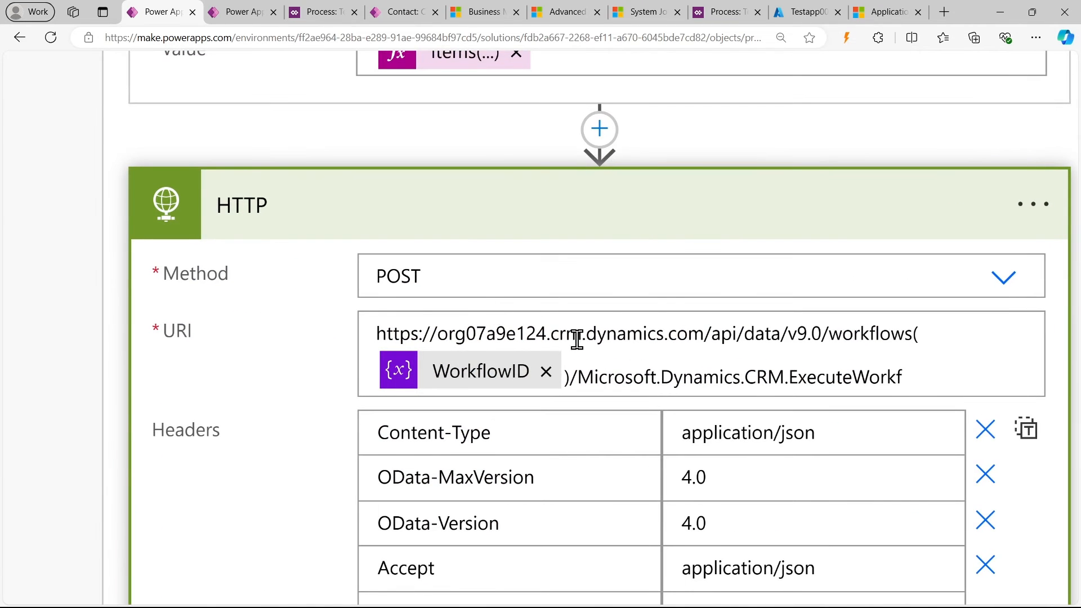
pyautogui.click(702, 334)
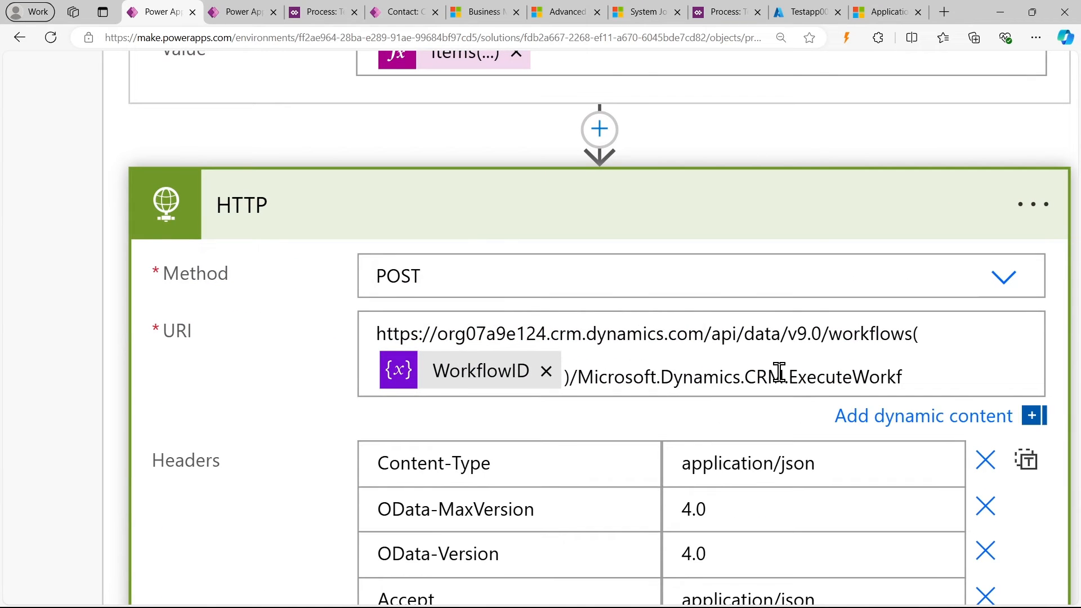
pyautogui.press('BackSpace')
pyautogui.press('BackSpace')
pyautogui.press('BackSpace')
pyautogui.press('BackSpace')
pyautogui.press('BackSpace')
pyautogui.press('BackSpace')
pyautogui.press('BackSpace')
pyautogui.press('BackSpace')
pyautogui.press('BackSpace')
pyautogui.press('BackSpace')
pyautogui.press('BackSpace')
pyautogui.press('BackSpace')
pyautogui.press('BackSpace')
pyautogui.press('BackSpace')
pyautogui.press('BackSpace')
pyautogui.press('BackSpace')
pyautogui.press('BackSpace')
pyautogui.press('BackSpace')
pyautogui.press('BackSpace')
pyautogui.press('BackSpace')
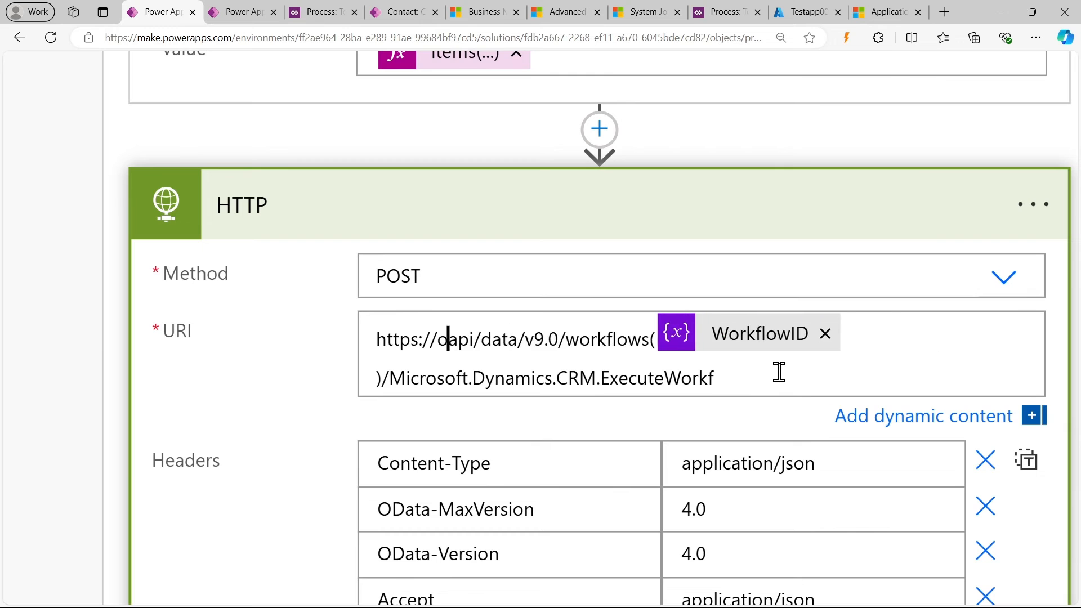
pyautogui.press('BackSpace')
pyautogui.press('BackSpace')
pyautogui.press('BackSpace')
pyautogui.press('BackSpace')
pyautogui.press('BackSpace')
pyautogui.hotkey('ctrl', 'v')
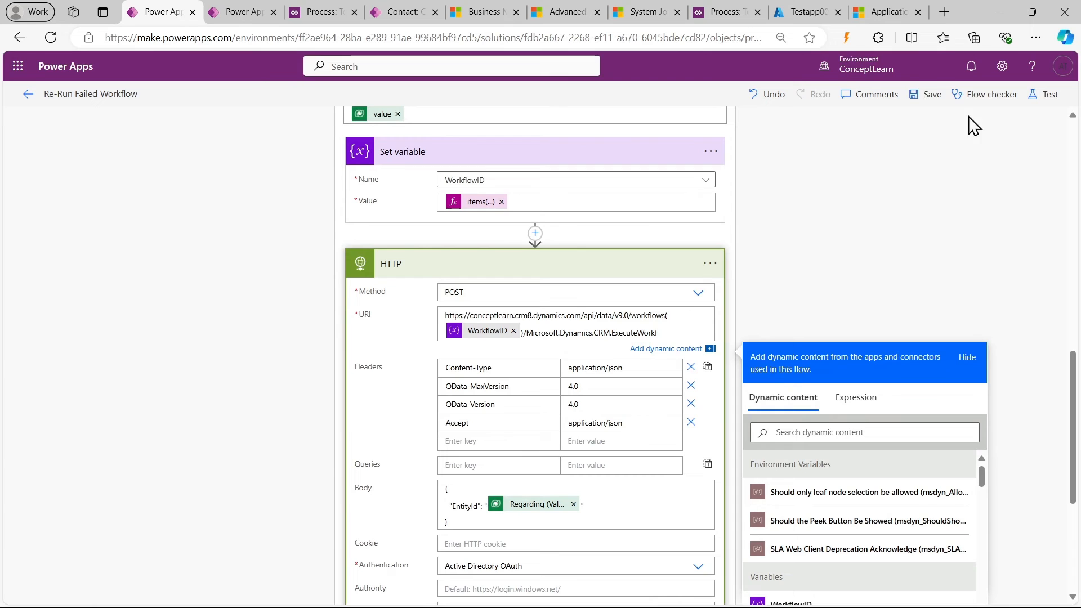
pyautogui.click(931, 93)
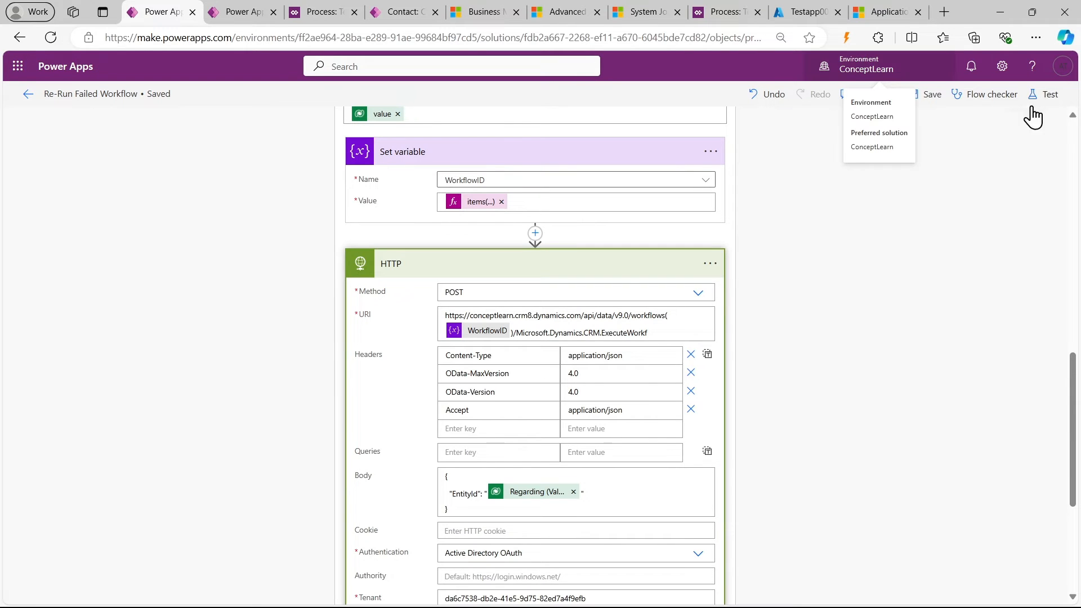
# Complete the end of the HTTP action's URI so it reads Microsoft.Dynamics.CRM.ExecuteWorkflow, and save the flow
pyautogui.click(658, 330)
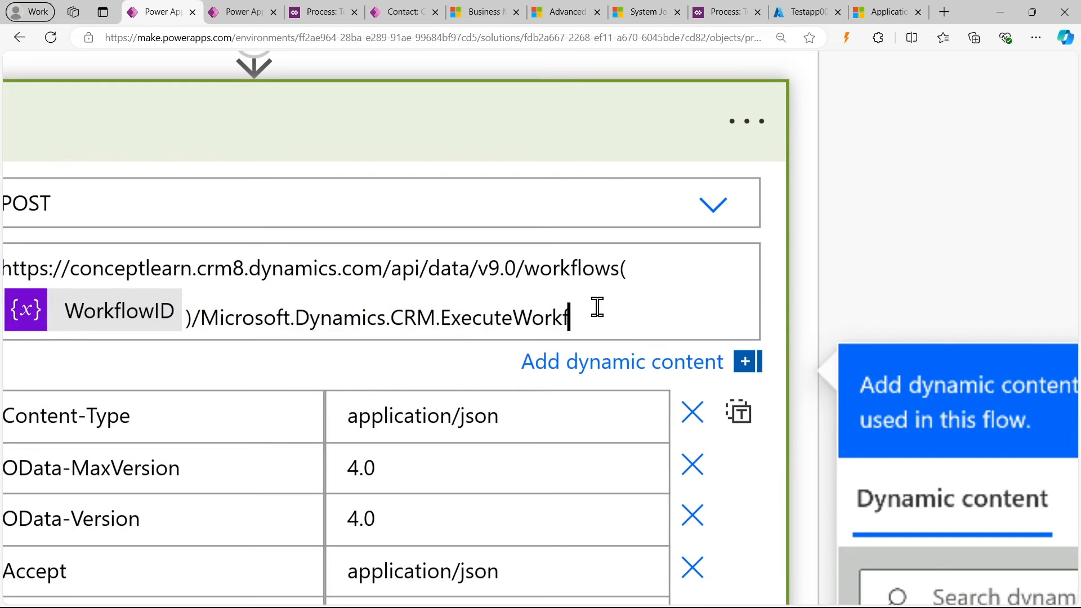
pyautogui.write('low')
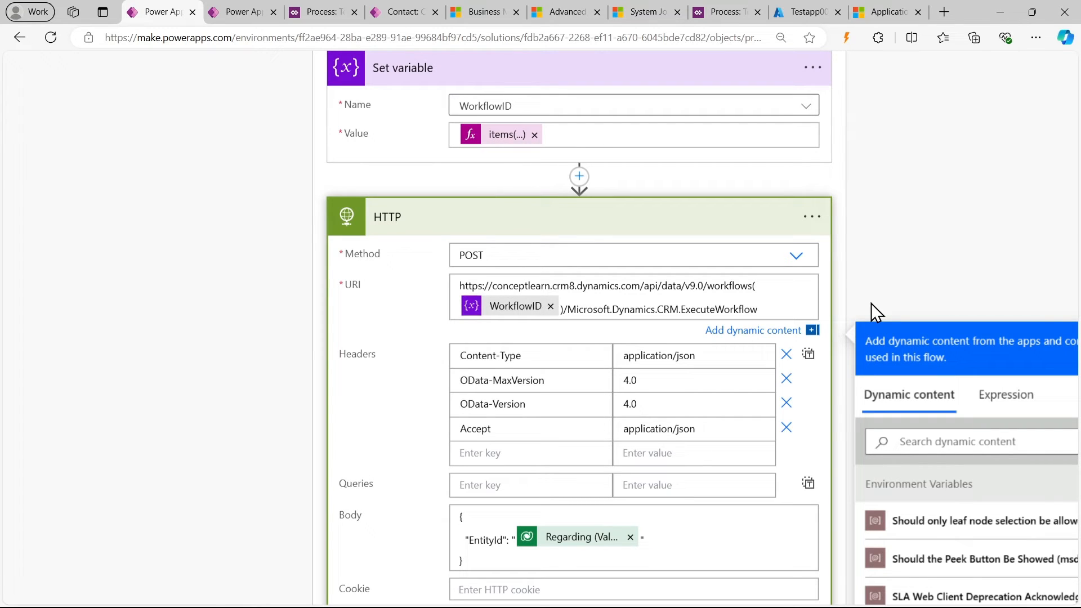
pyautogui.press('Right')
pyautogui.press('Right')
pyautogui.press('Right')
pyautogui.press('Right')
pyautogui.press('Right')
pyautogui.press('Right')
pyautogui.press('Right')
pyautogui.press('Right')
pyautogui.press('Right')
pyautogui.press('Right')
pyautogui.press('Right')
pyautogui.press('Right')
pyautogui.press('Right')
pyautogui.press('Right')
pyautogui.press('Right')
pyautogui.press('Right')
pyautogui.press('Right')
pyautogui.press('Right')
pyautogui.press('Right')
pyautogui.press('Right')
pyautogui.scroll(-3, 883, 302)
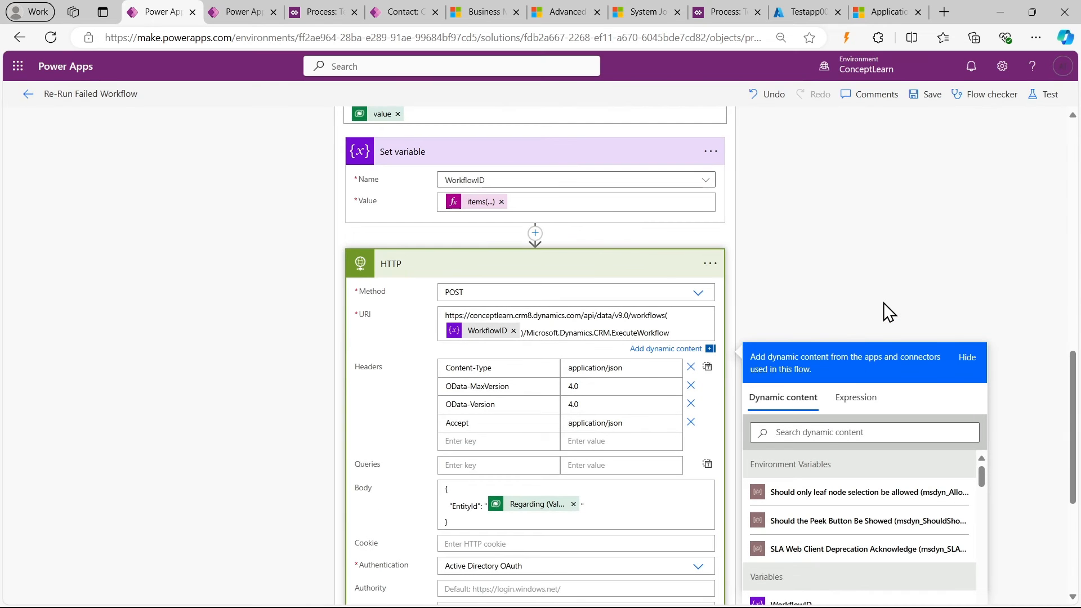
pyautogui.click(929, 95)
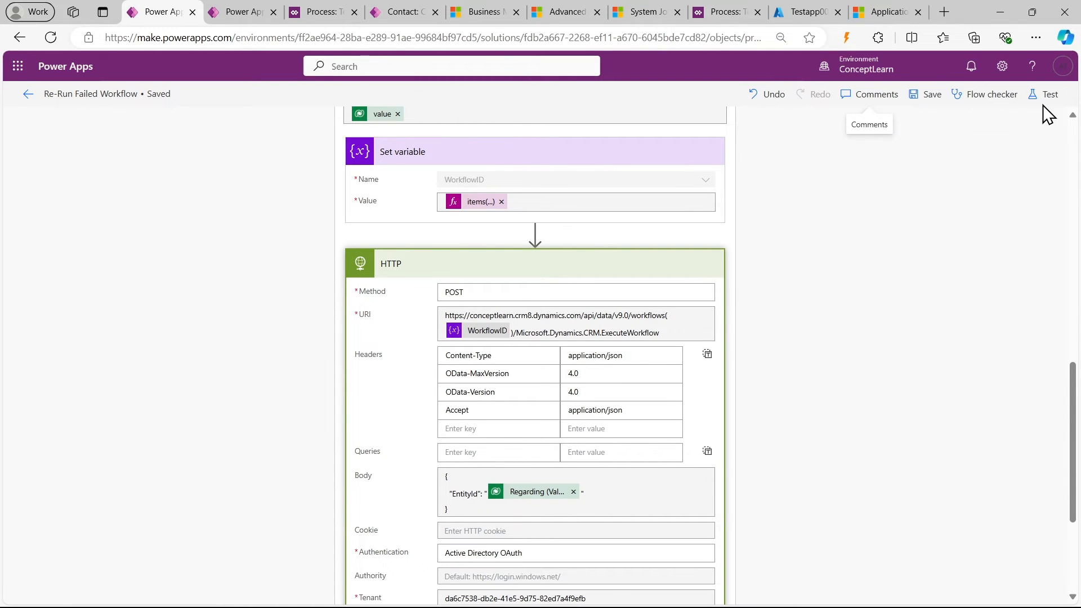
# Run a manual test of the Re-Run Failed Workflow flow with the corrected URI
pyautogui.click(1047, 95)
pyautogui.click(878, 583)
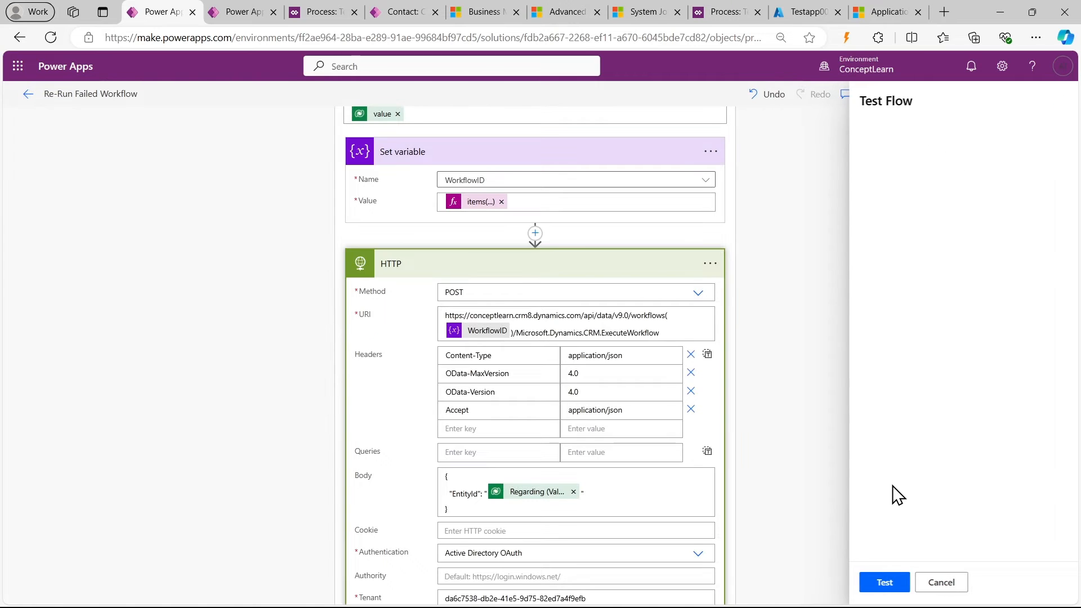
pyautogui.click(901, 582)
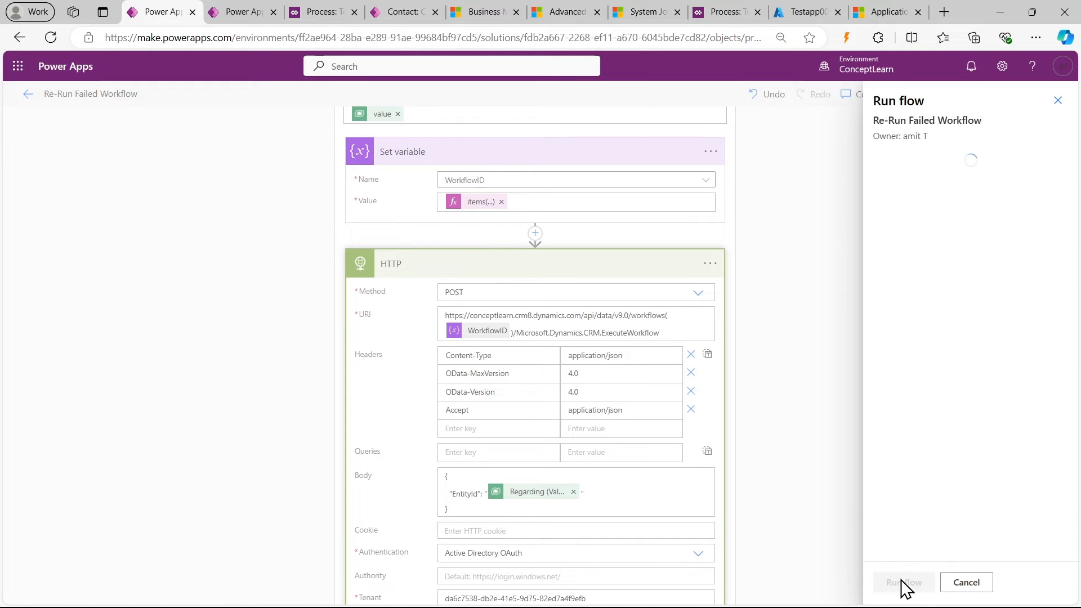
pyautogui.click(901, 583)
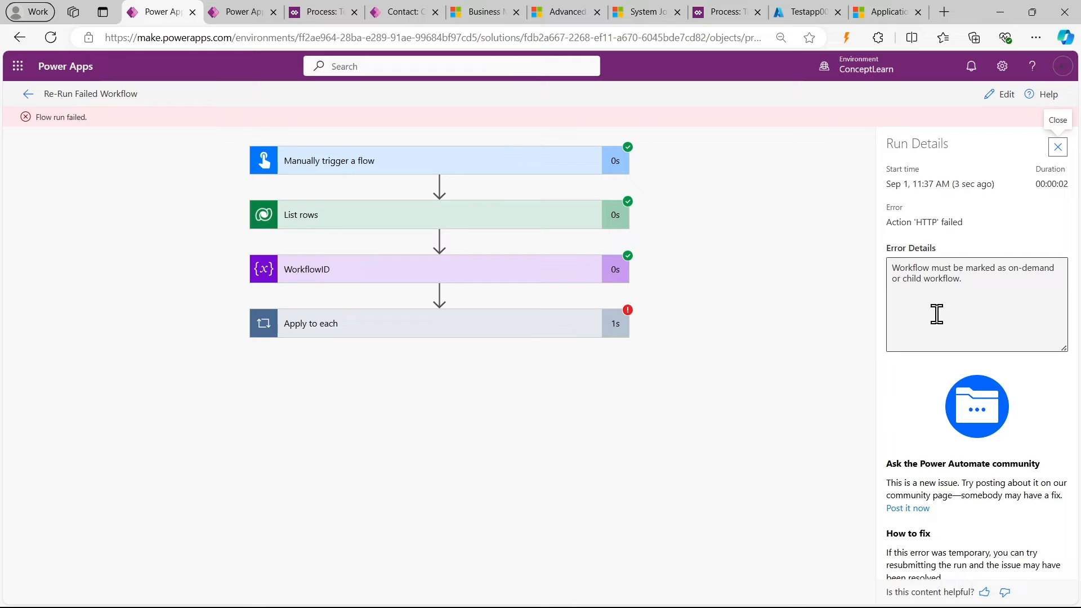
# Expand Apply to each and the HTTP action in this run, and examine the request URI and the error details
pyautogui.click(576, 329)
pyautogui.click(506, 476)
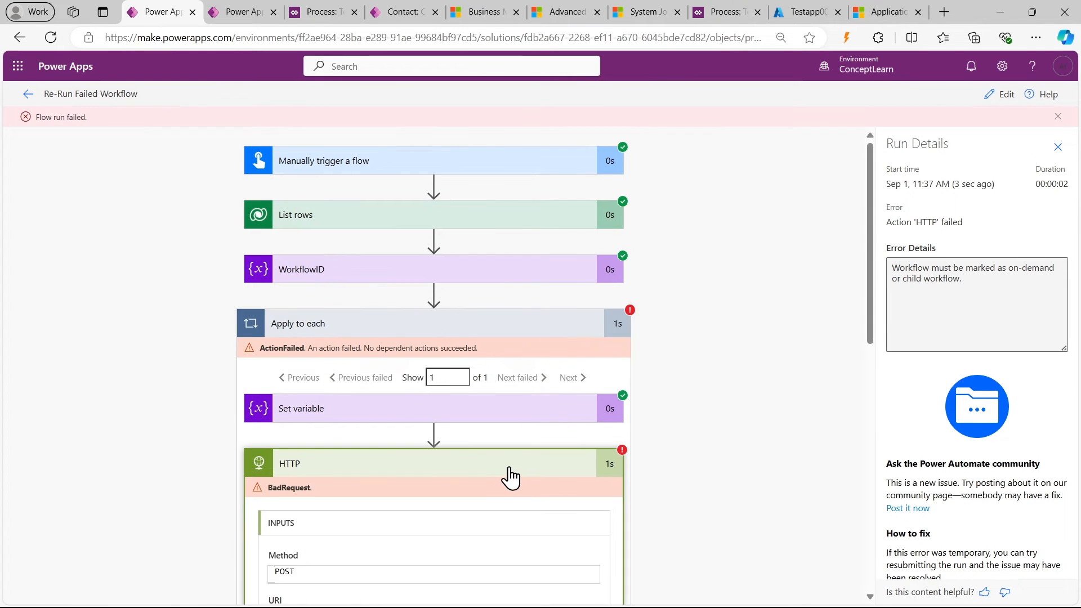
pyautogui.scroll(-4, 507, 476)
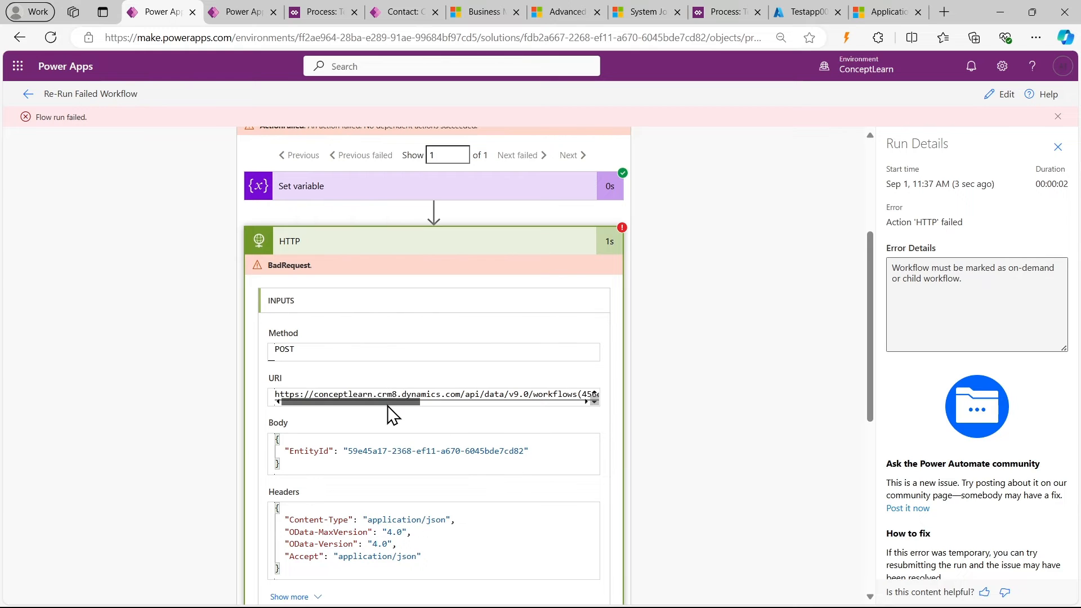
pyautogui.moveTo(386, 406); pyautogui.dragTo(582, 406)
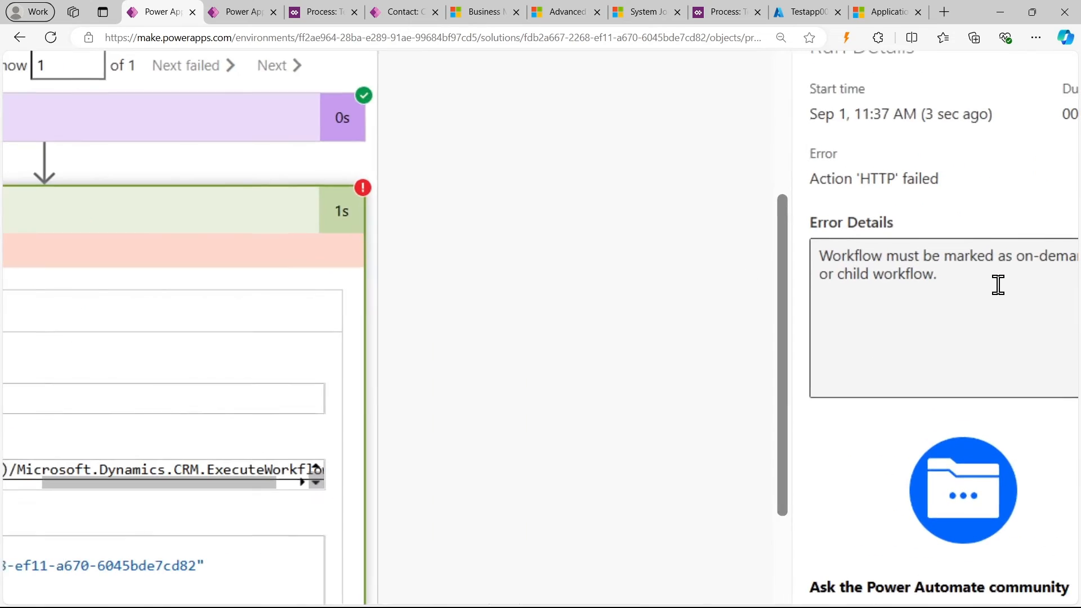
pyautogui.hscroll(2, 998, 285)
pyautogui.hscroll(-1, 998, 285)
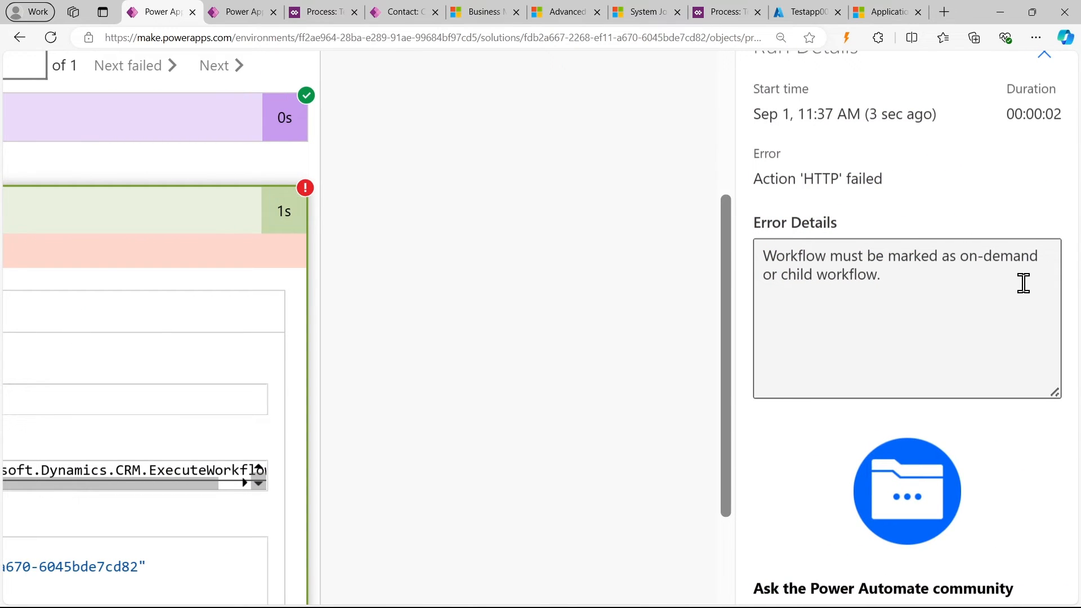
pyautogui.scroll(-5, 1023, 283)
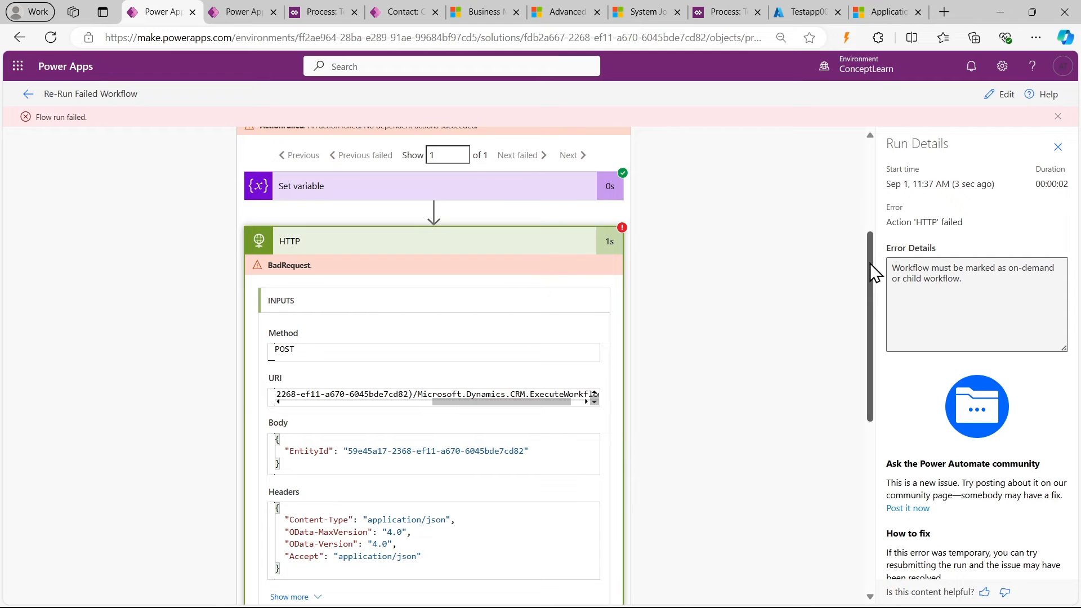
# Switch to the TestWokflow process page and deactivate the process
pyautogui.click(707, 7)
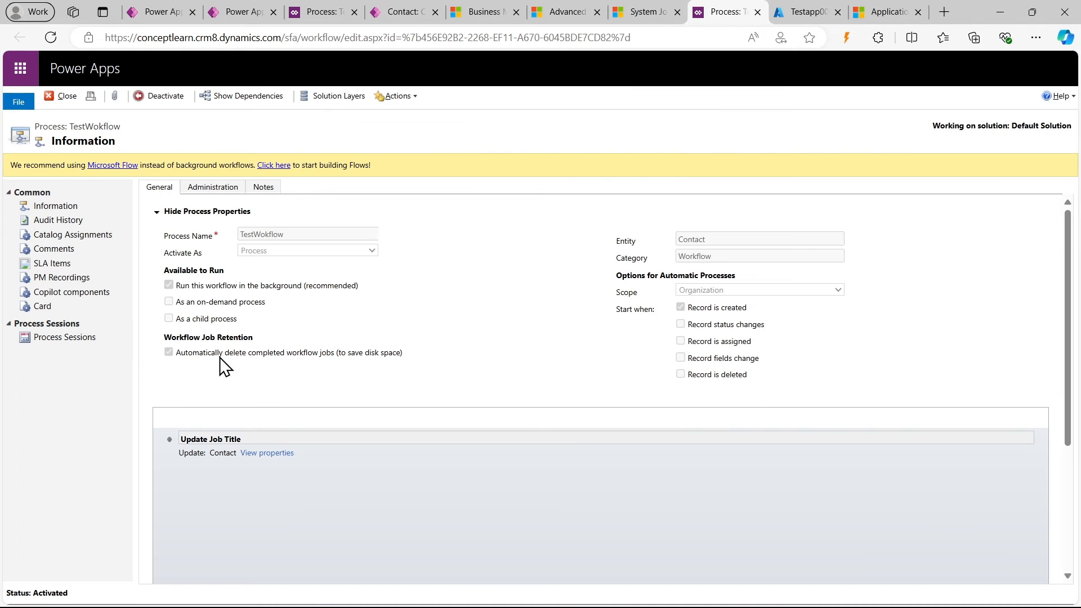
pyautogui.scroll(5, 174, 324)
pyautogui.scroll(-5, 174, 326)
pyautogui.click(167, 95)
pyautogui.click(619, 401)
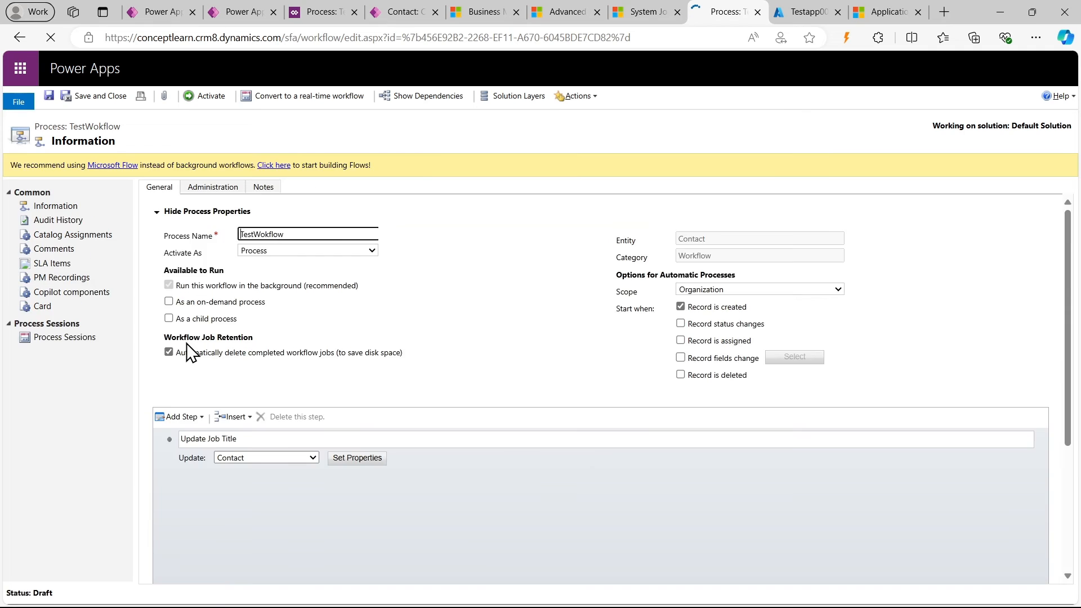
# Make the TestWokflow process available as an on-demand process, save it and activate it again
pyautogui.scroll(5, 187, 343)
pyautogui.hscroll(-1, 187, 342)
pyautogui.click(204, 234)
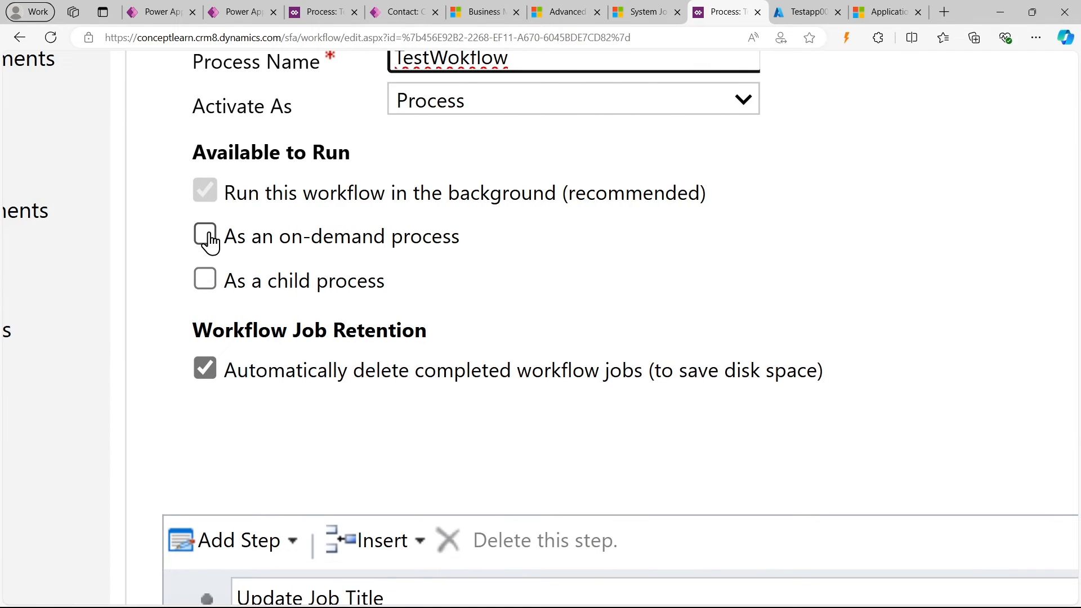
pyautogui.scroll(-5, 285, 297)
pyautogui.click(49, 94)
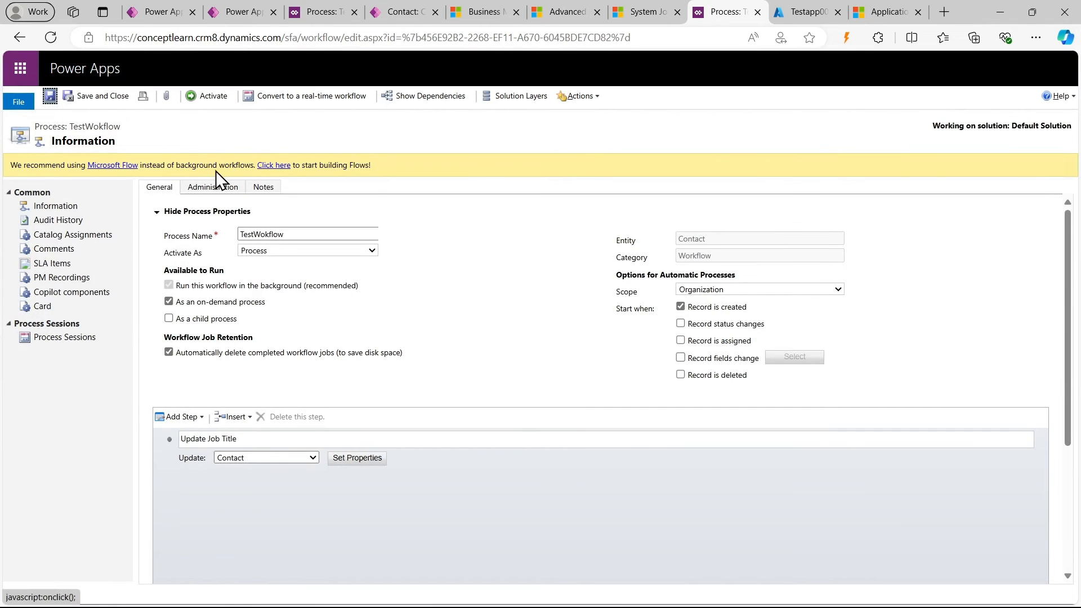
pyautogui.click(206, 94)
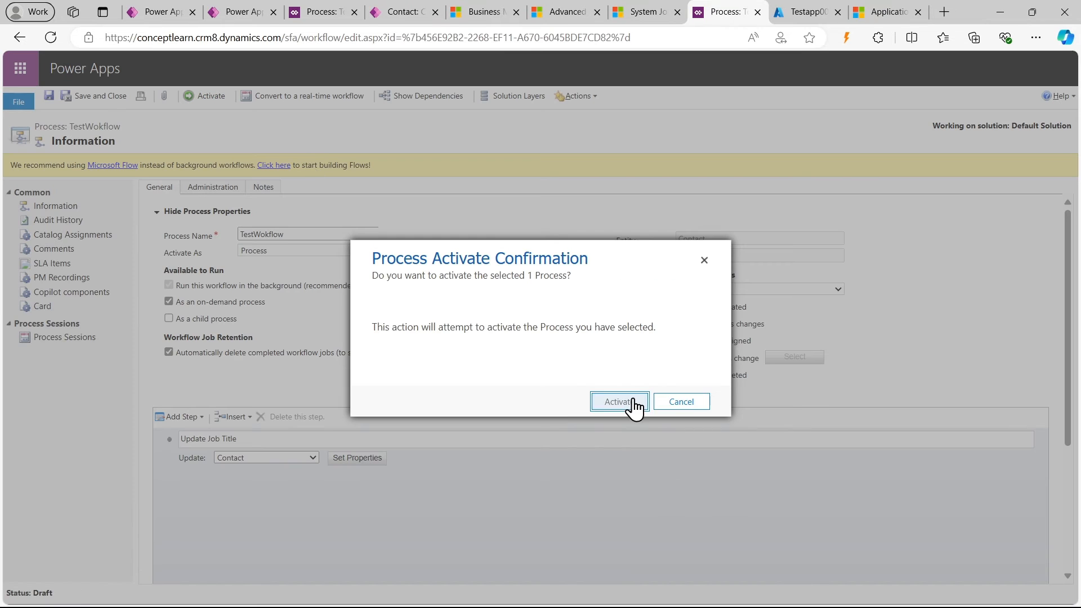
pyautogui.click(631, 402)
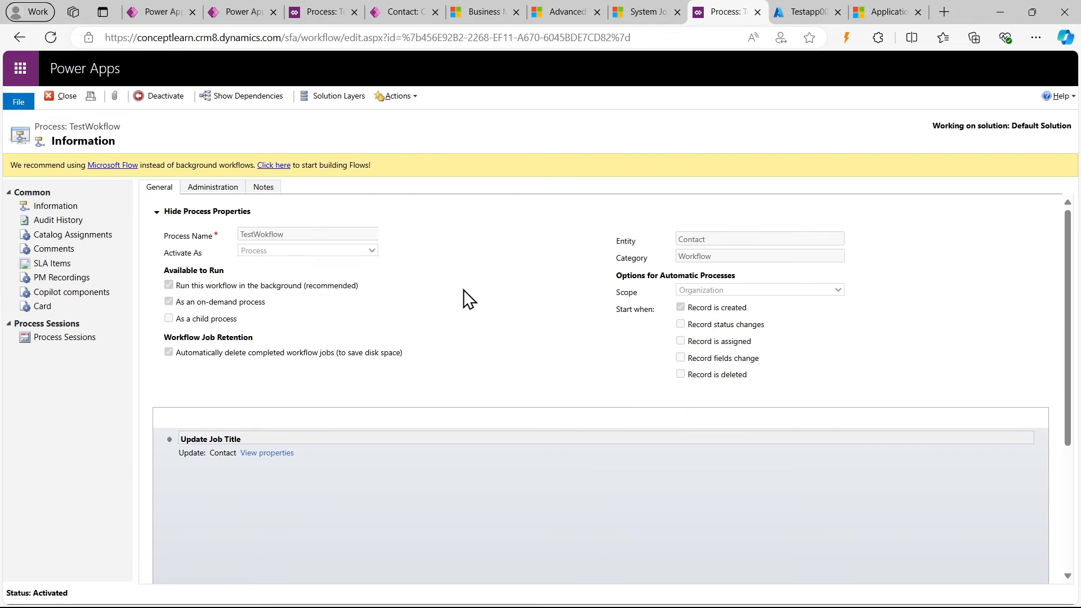
# Return to the Re-Run Failed Workflow flow, open it for editing, save it and run another manual test
pyautogui.click(152, 12)
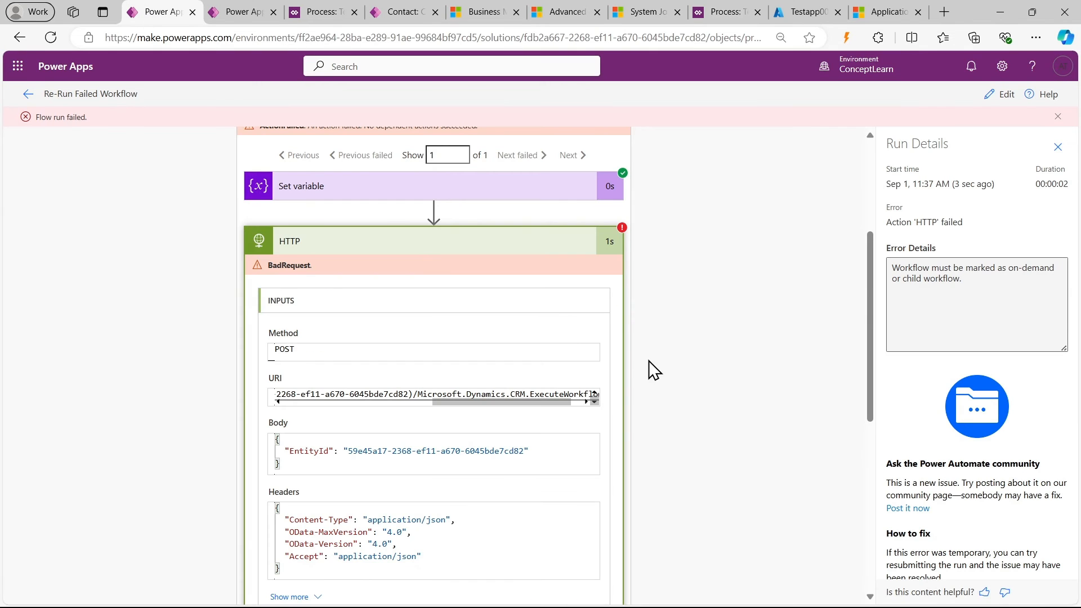
pyautogui.click(1057, 146)
pyautogui.click(999, 94)
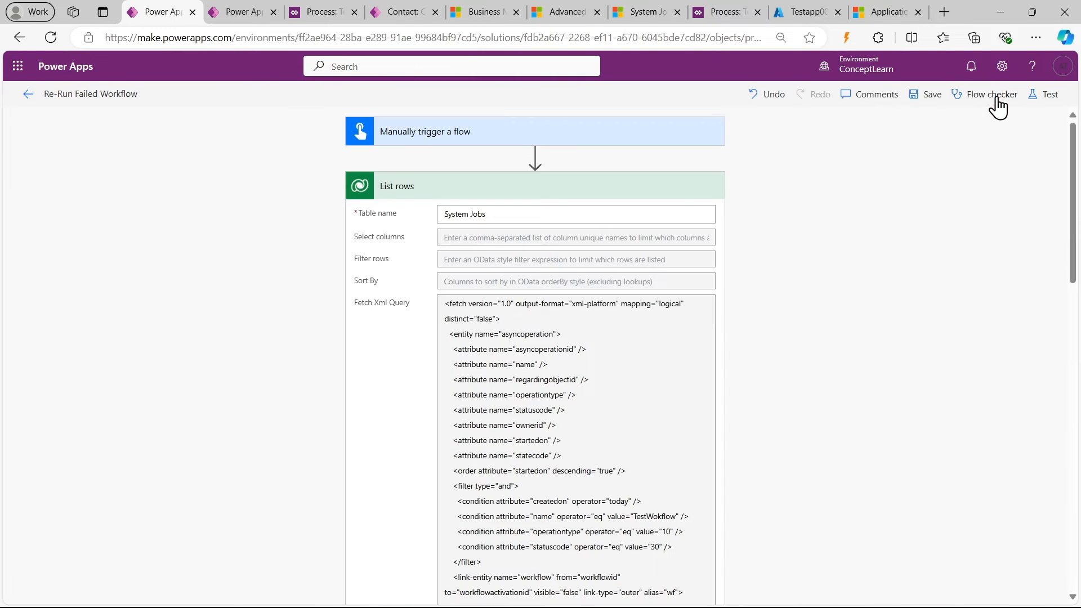
pyautogui.click(925, 94)
pyautogui.click(1050, 97)
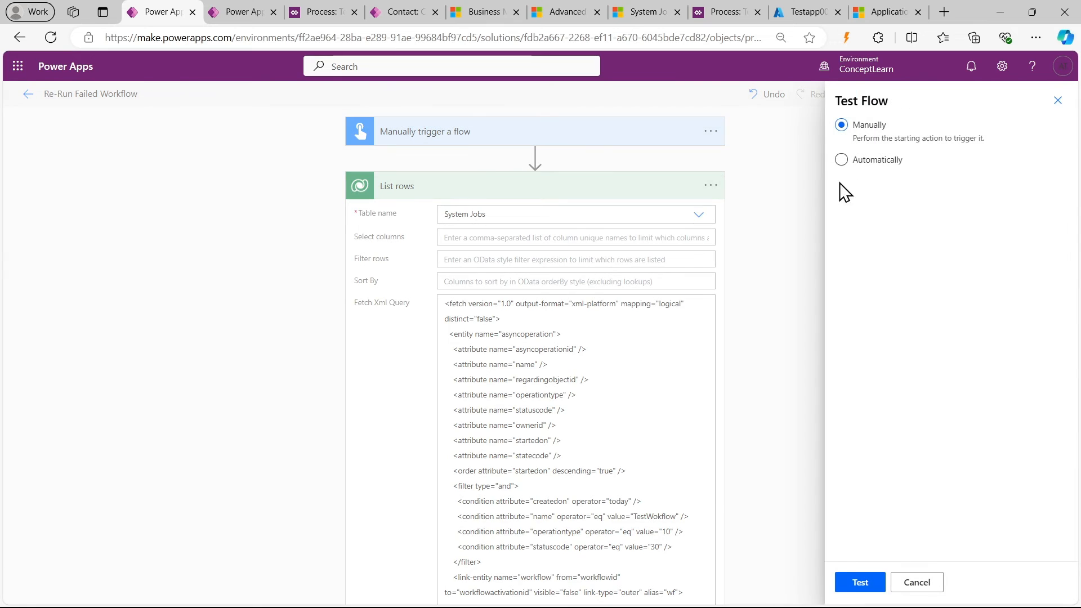
pyautogui.click(854, 581)
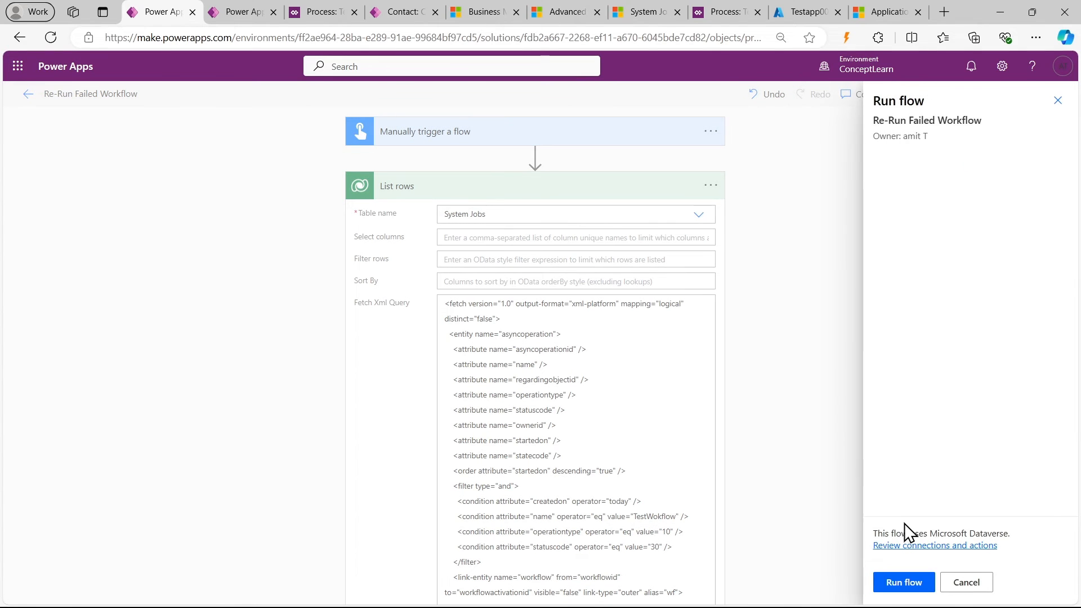
pyautogui.click(889, 585)
pyautogui.click(895, 583)
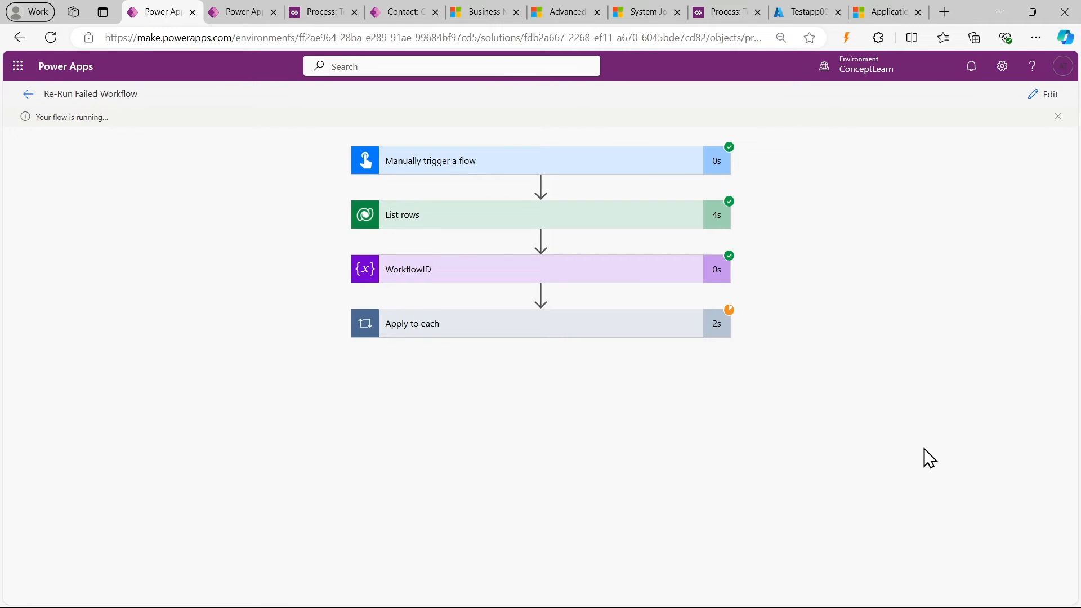
# Expand Apply to each and the HTTP action in the new run, examine the status code and response body, then collapse the action
pyautogui.click(554, 333)
pyautogui.click(571, 442)
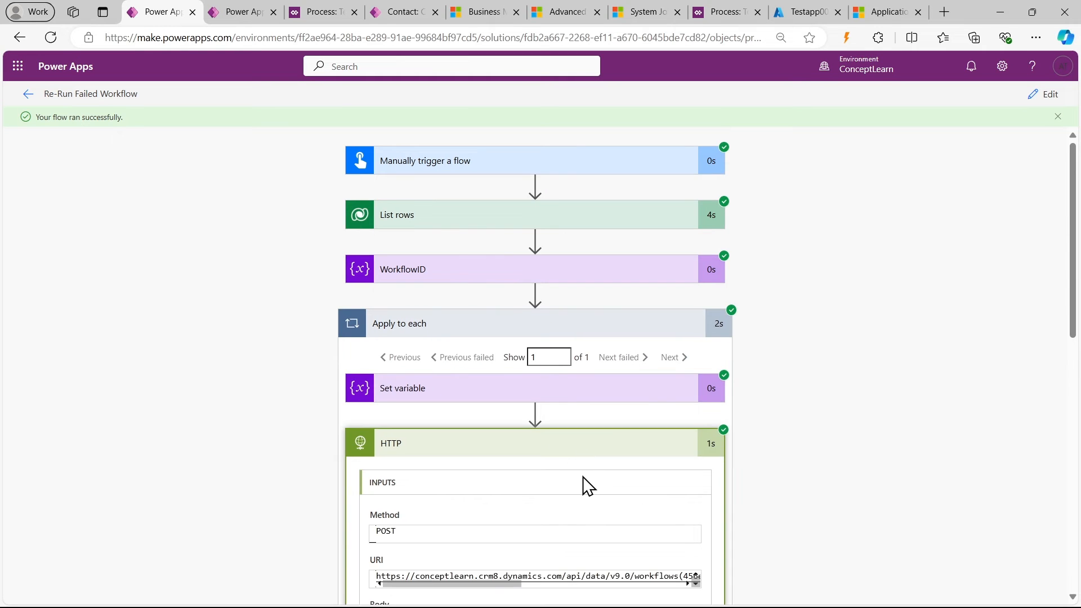
pyautogui.scroll(-10, 584, 479)
pyautogui.scroll(-1, 558, 513)
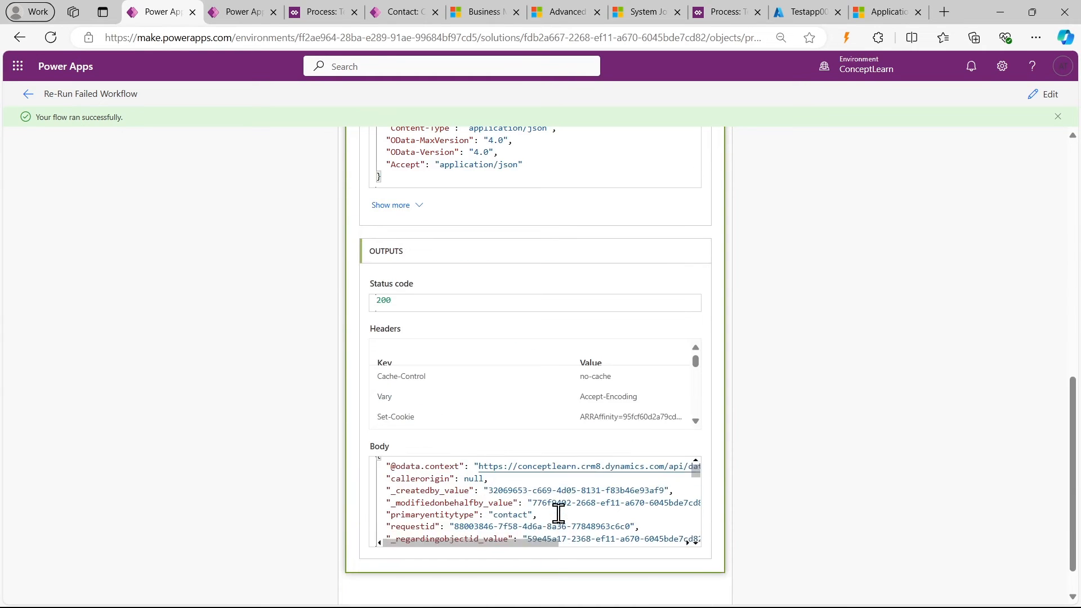
pyautogui.scroll(10, 668, 410)
pyautogui.click(586, 212)
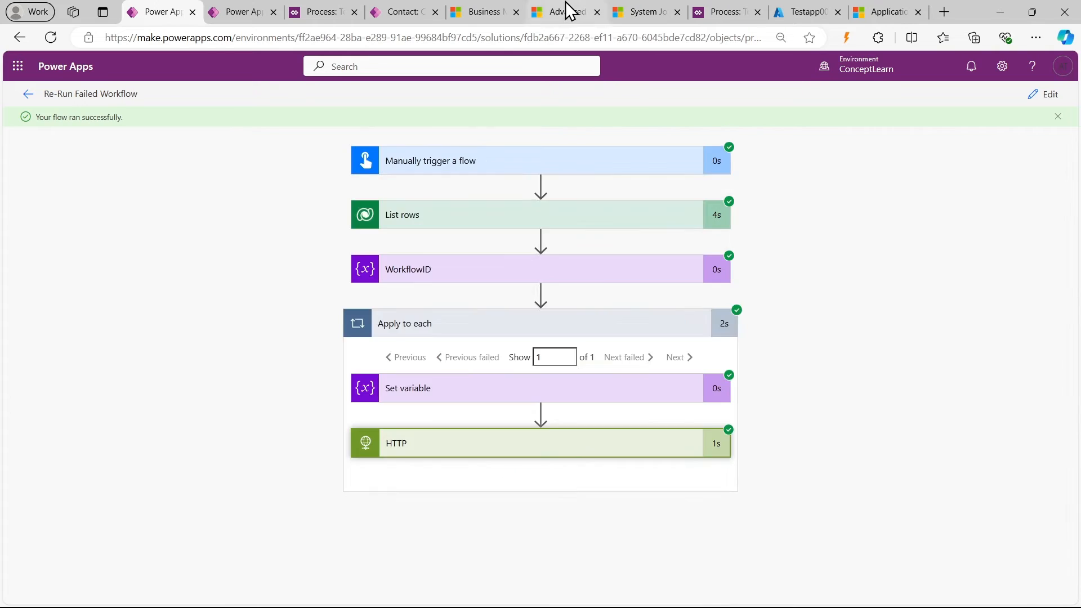
# Switch to the Advanced Find query for succeeded TestWokflow system jobs, run it, and examine each job's status, owner and start time
pyautogui.click(569, 12)
pyautogui.click(74, 74)
pyautogui.scroll(5, 123, 299)
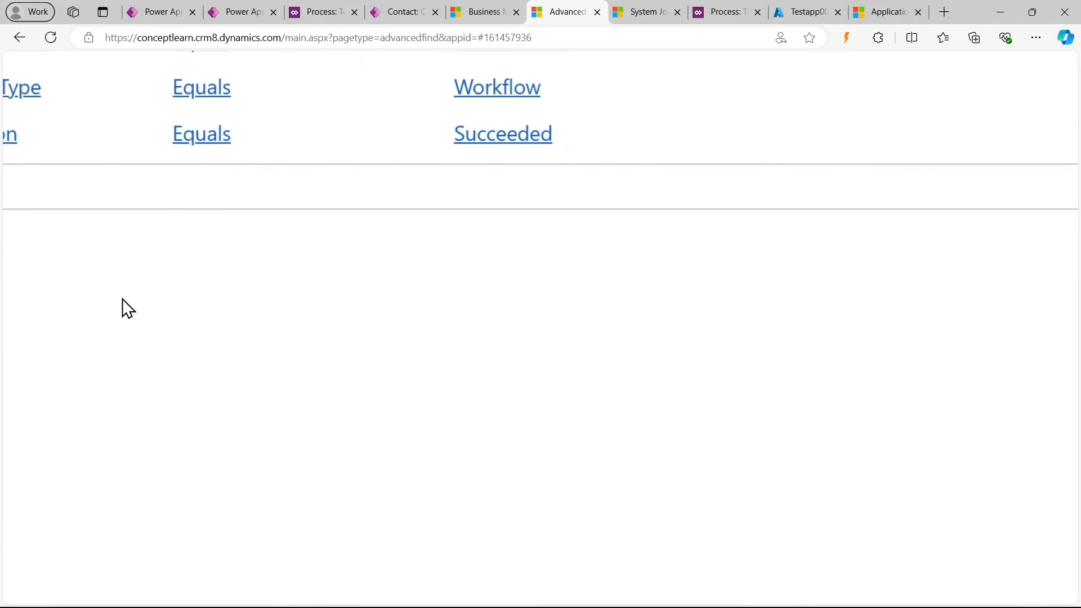
pyautogui.scroll(5, 123, 300)
pyautogui.hscroll(-3, 122, 299)
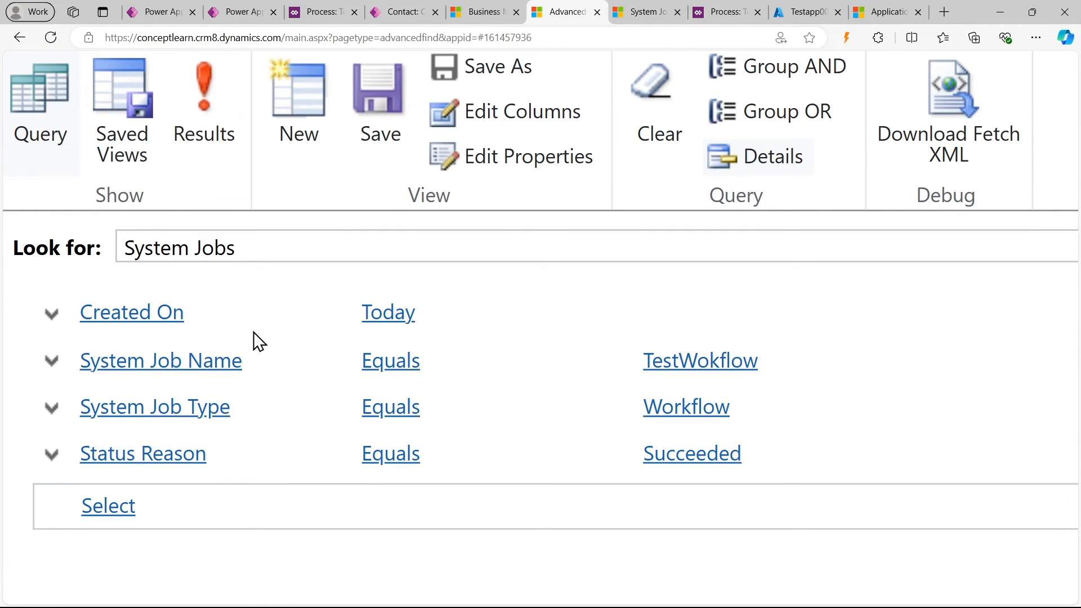
pyautogui.moveTo(436, 365)
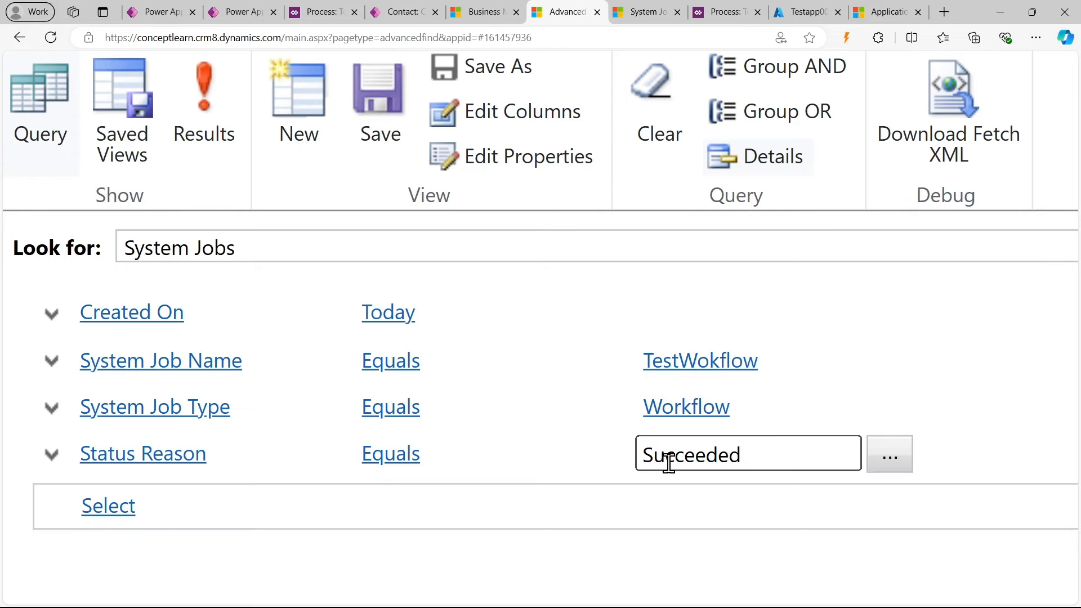
pyautogui.scroll(-10, 481, 457)
pyautogui.click(89, 116)
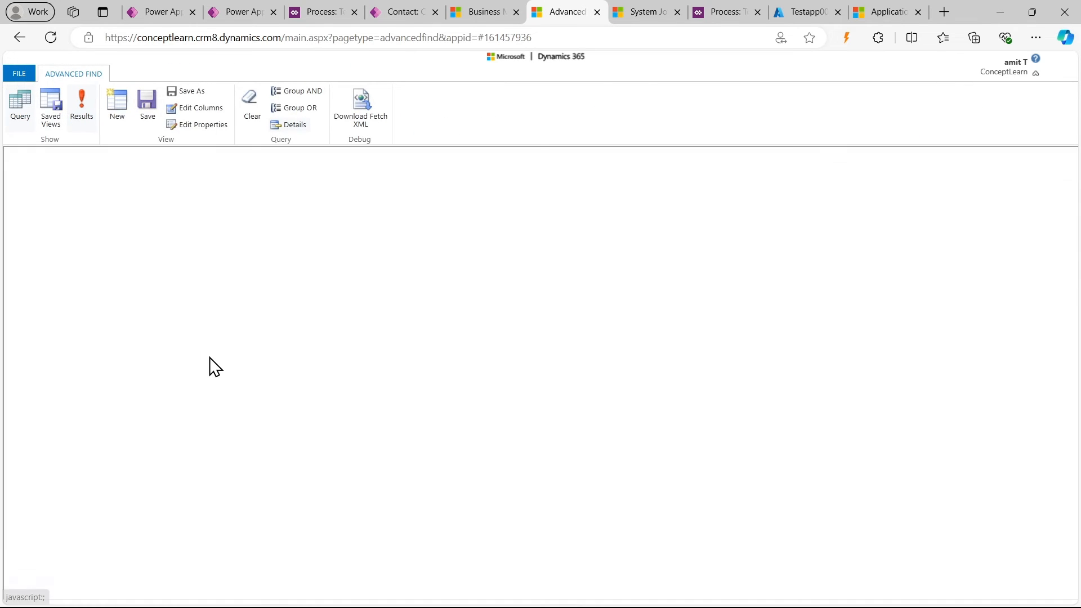
pyautogui.scroll(5, 144, 211)
pyautogui.click(301, 231)
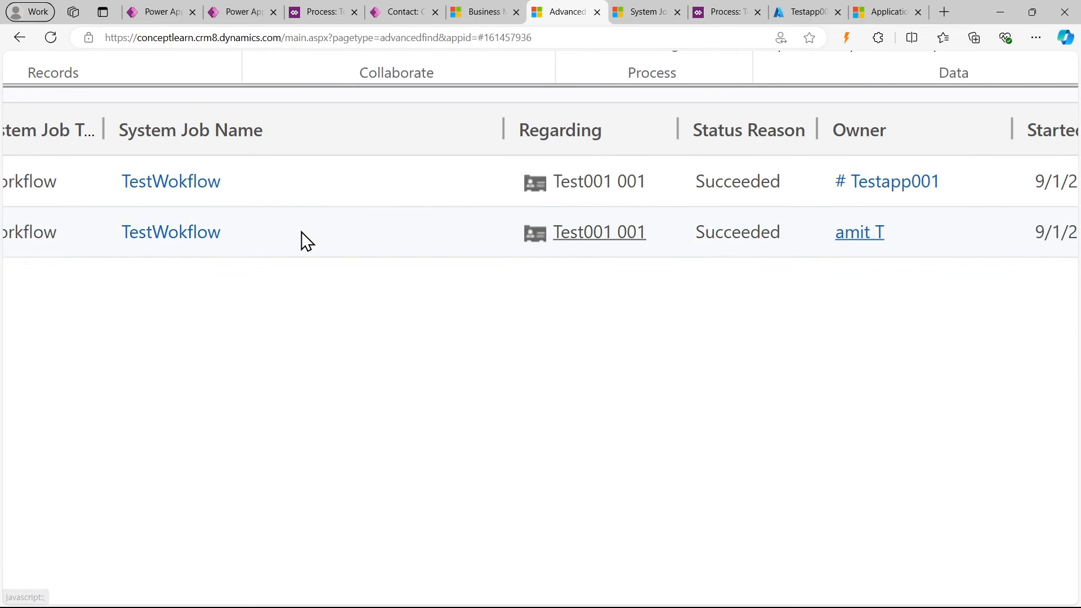
pyautogui.hscroll(-2, 302, 231)
pyautogui.scroll(-5, 302, 231)
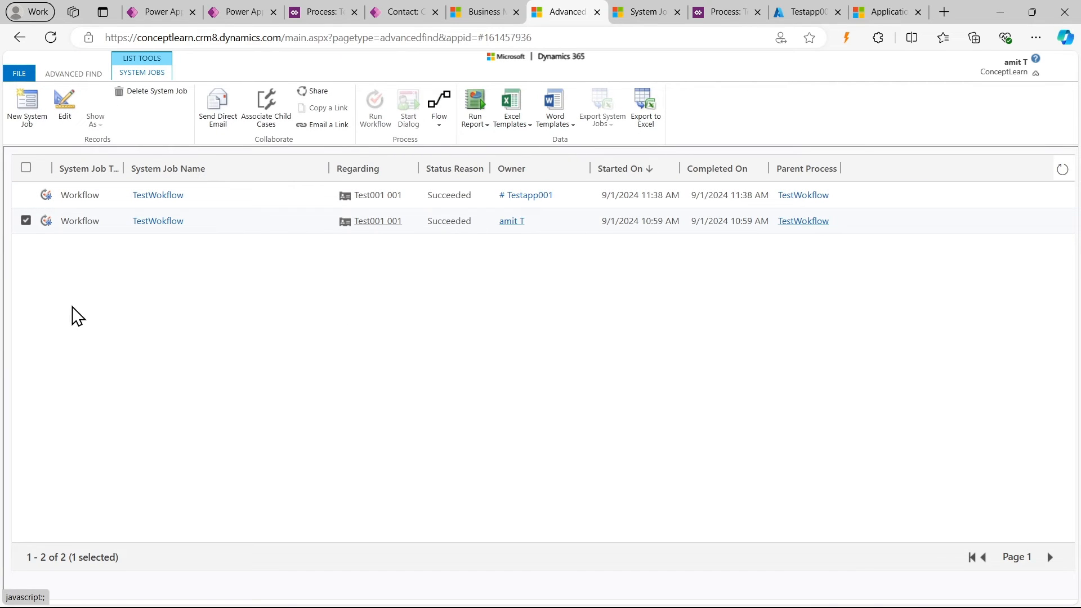
pyautogui.click(23, 222)
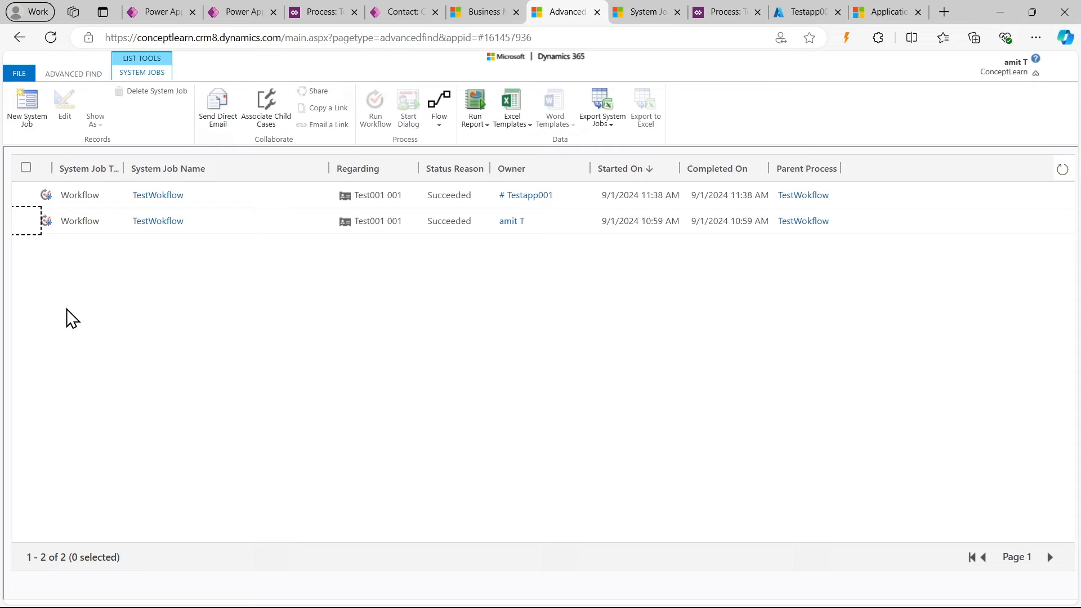
# Return to the query criteria and set the Status Reason condition to Failed in place of Succeeded
pyautogui.click(83, 74)
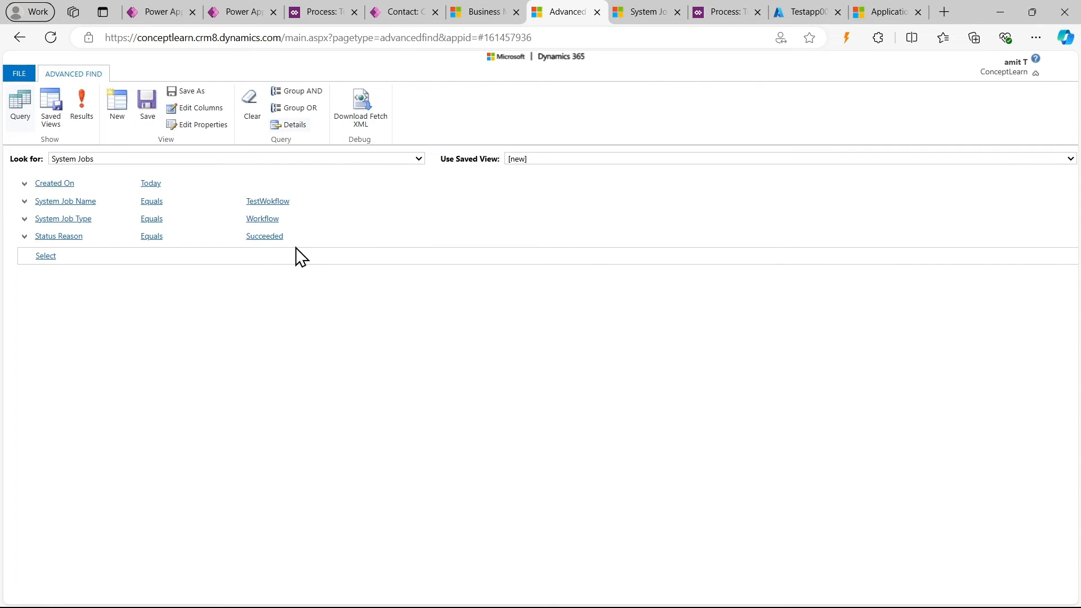
pyautogui.click(309, 236)
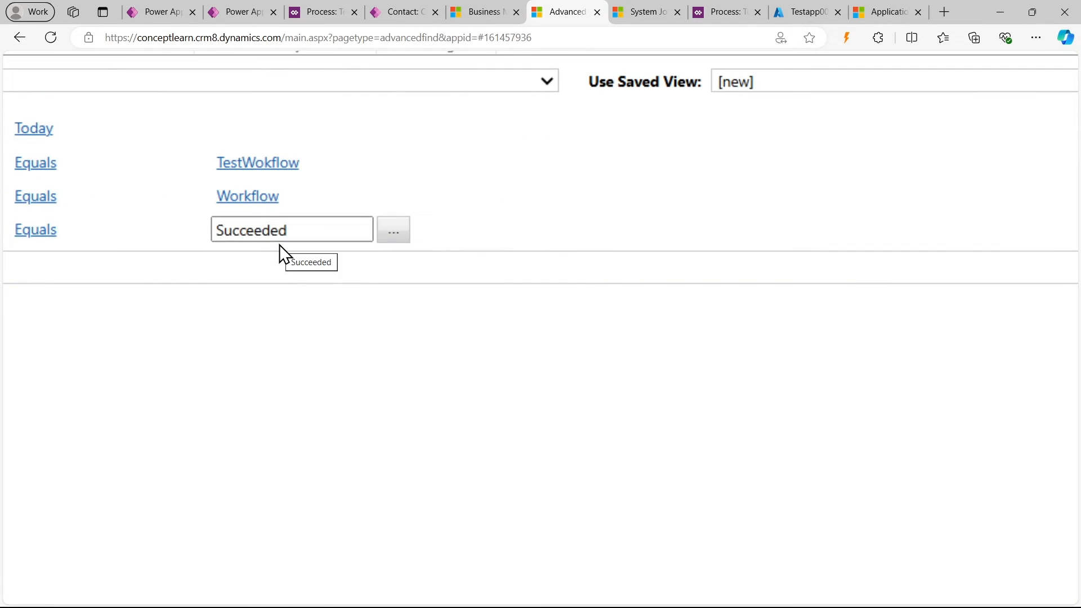
pyautogui.click(388, 233)
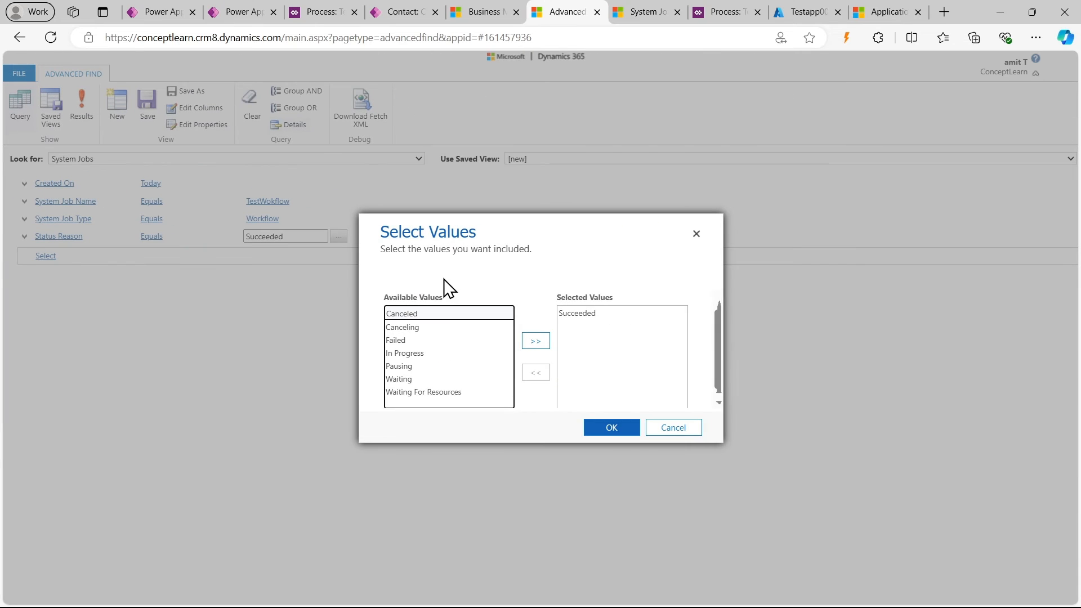
pyautogui.click(399, 340)
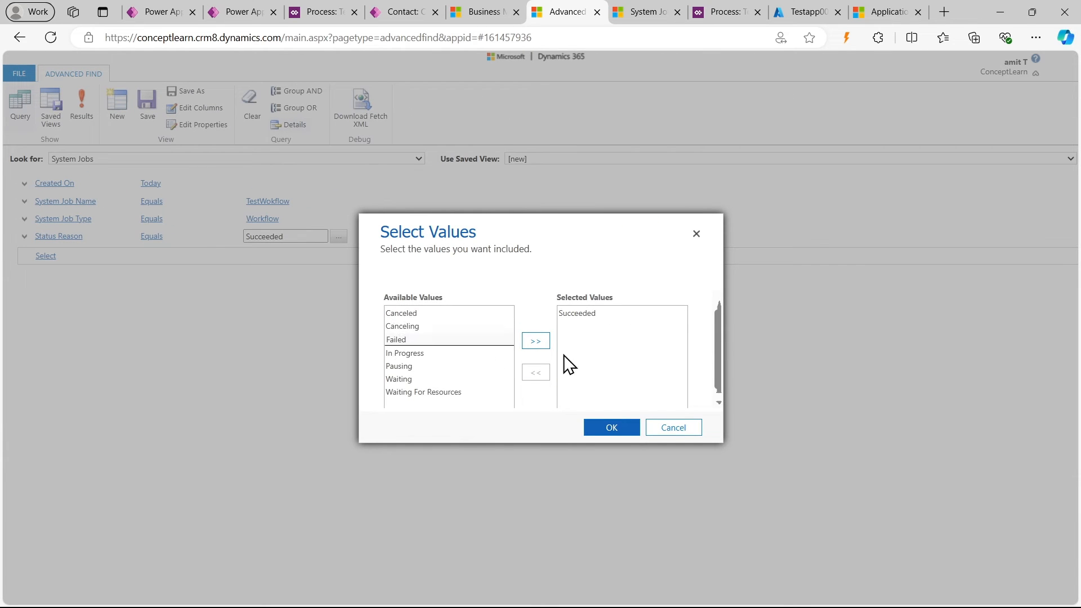
pyautogui.click(535, 341)
pyautogui.click(570, 313)
pyautogui.click(536, 372)
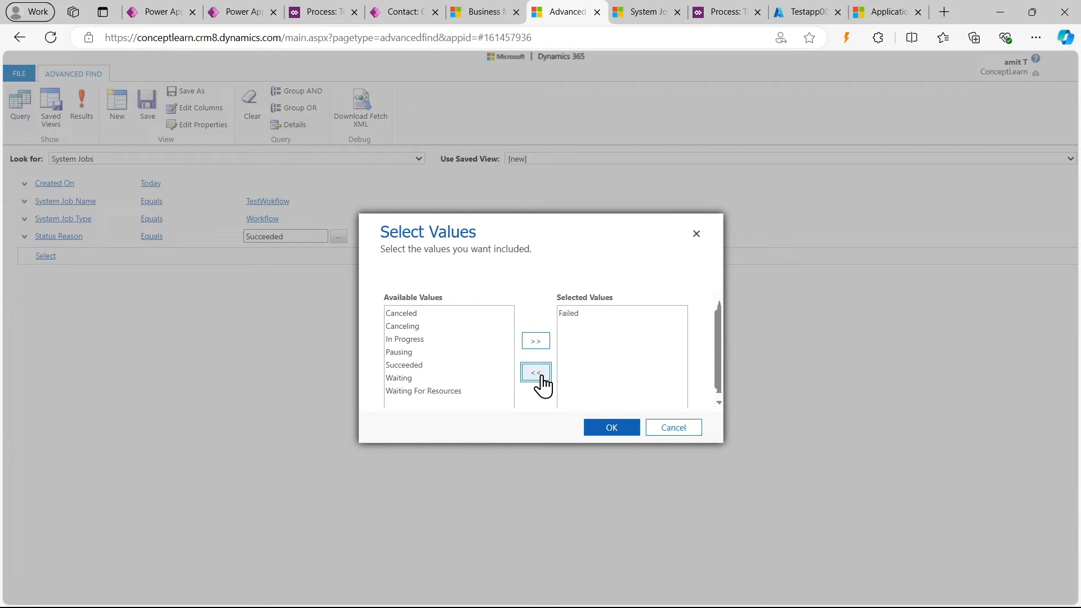
pyautogui.click(601, 429)
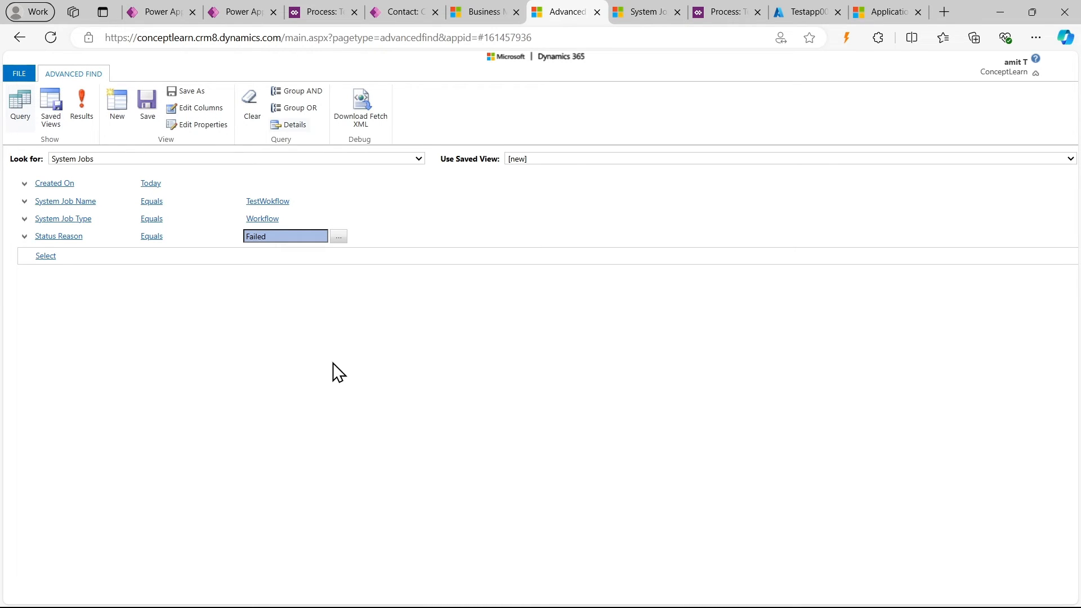
# Download the query's Fetch XML to the Documents folder as FetchXML, replacing the existing file, and open it
pyautogui.click(367, 112)
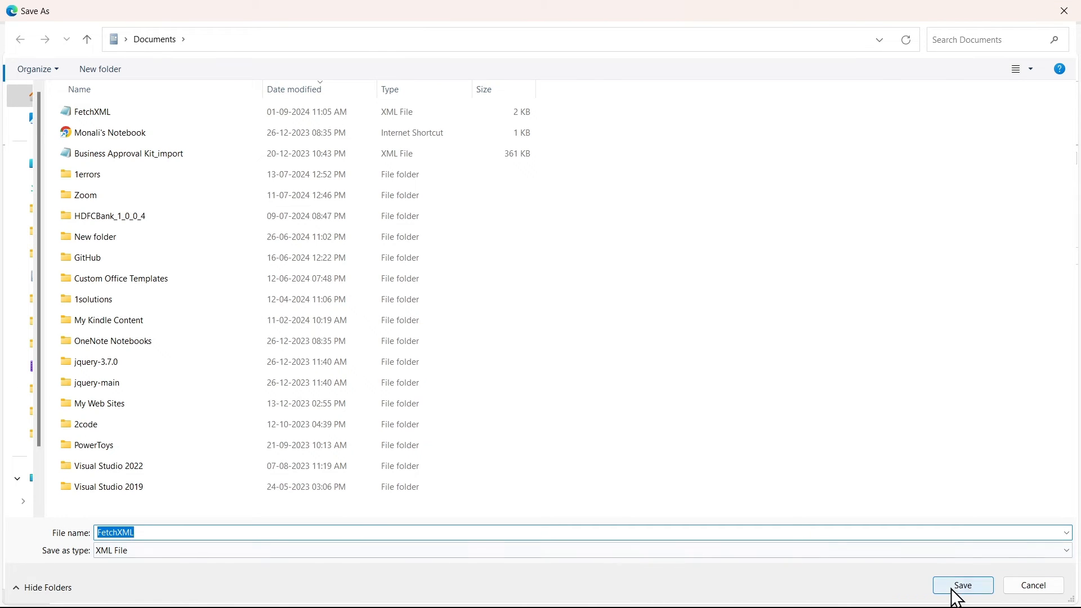
pyautogui.click(953, 591)
pyautogui.click(586, 315)
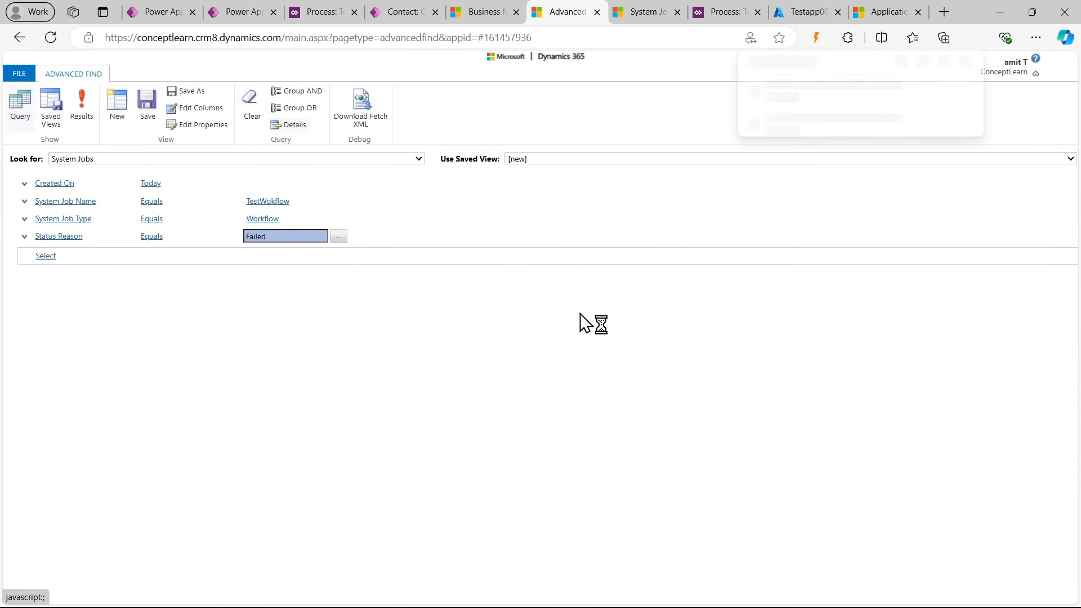
pyautogui.click(782, 100)
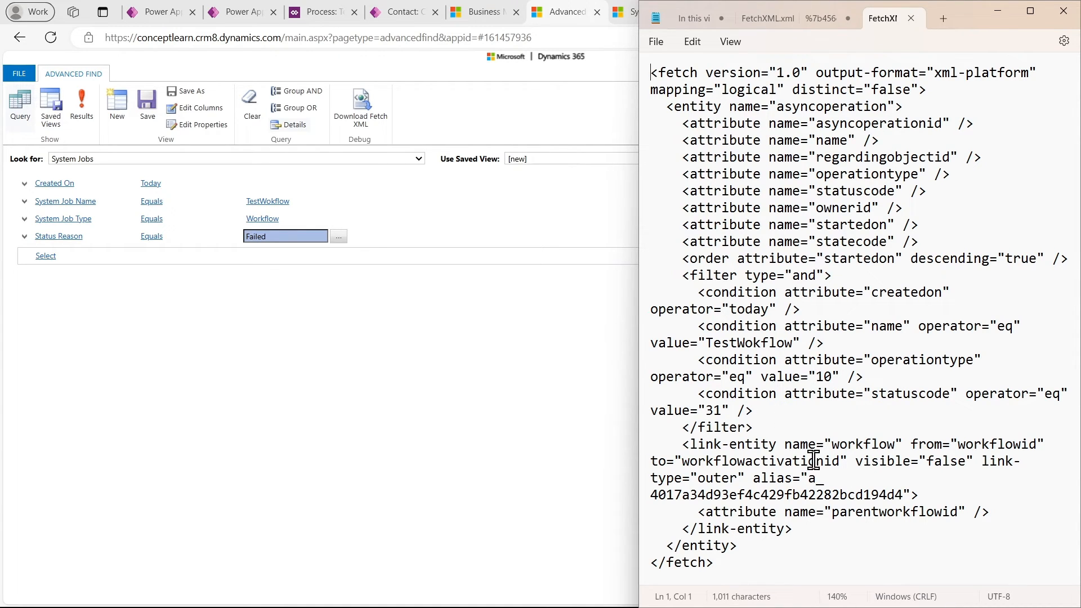
# Replace the link-entity alias in the downloaded Fetch XML with wf
pyautogui.click(907, 495)
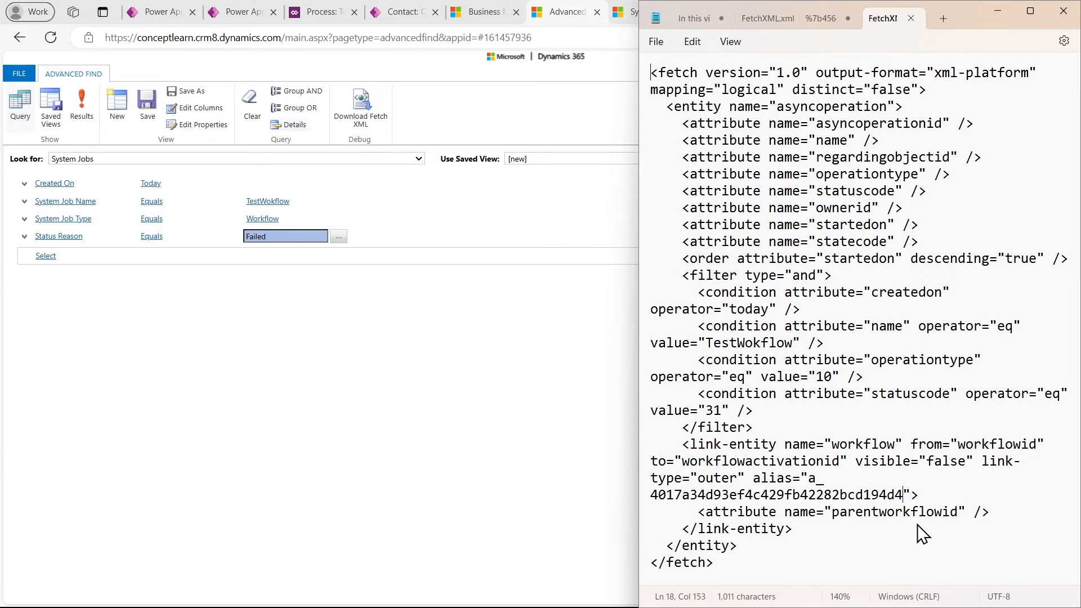
pyautogui.hotkey('shift', 'Left')
pyautogui.hotkey('shift', 'Left')
pyautogui.hotkey('shift', 'Left')
pyautogui.hotkey('shift', 'Left')
pyautogui.hotkey('shift', 'Left')
pyautogui.hotkey('shift', 'Left')
pyautogui.hotkey('shift', 'Left')
pyautogui.hotkey('shift', 'Left')
pyautogui.hotkey('shift', 'Left')
pyautogui.hotkey('shift', 'Left')
pyautogui.hotkey('shift', 'Left')
pyautogui.hotkey('shift', 'Left')
pyautogui.hotkey('shift', 'Left')
pyautogui.hotkey('shift', 'Left')
pyautogui.hotkey('shift', 'Left')
pyautogui.hotkey('shift', 'Left')
pyautogui.hotkey('shift', 'Left')
pyautogui.hotkey('shift', 'Left')
pyautogui.hotkey('shift', 'Left')
pyautogui.hotkey('shift', 'Left')
pyautogui.hotkey('shift', 'Left')
pyautogui.hotkey('shift', 'Left')
pyautogui.hotkey('shift', 'Left')
pyautogui.hotkey('shift', 'Left')
pyautogui.hotkey('shift', 'Left')
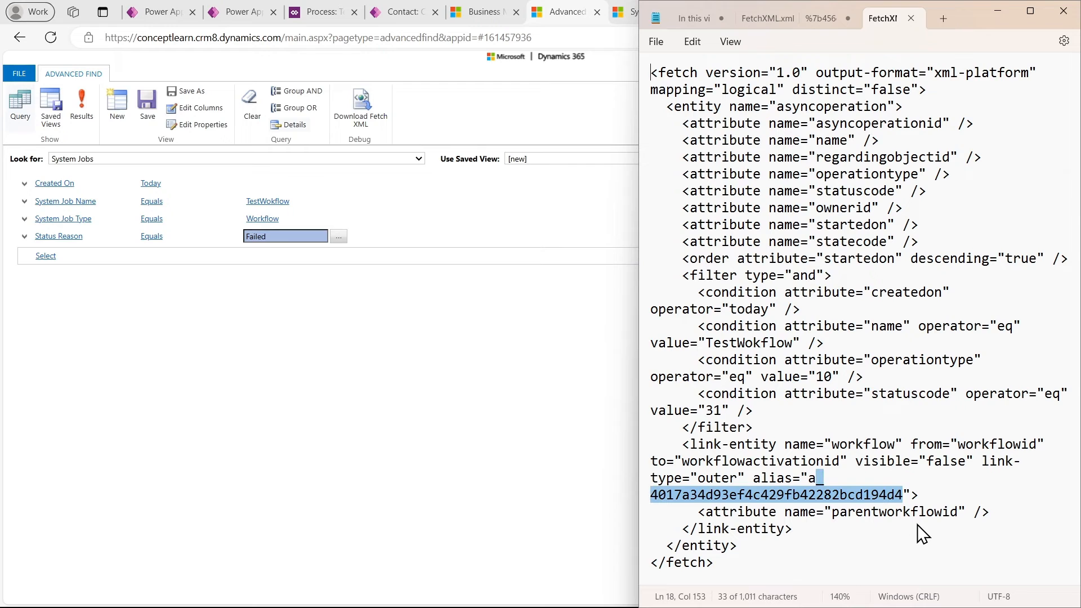
pyautogui.write('wf')
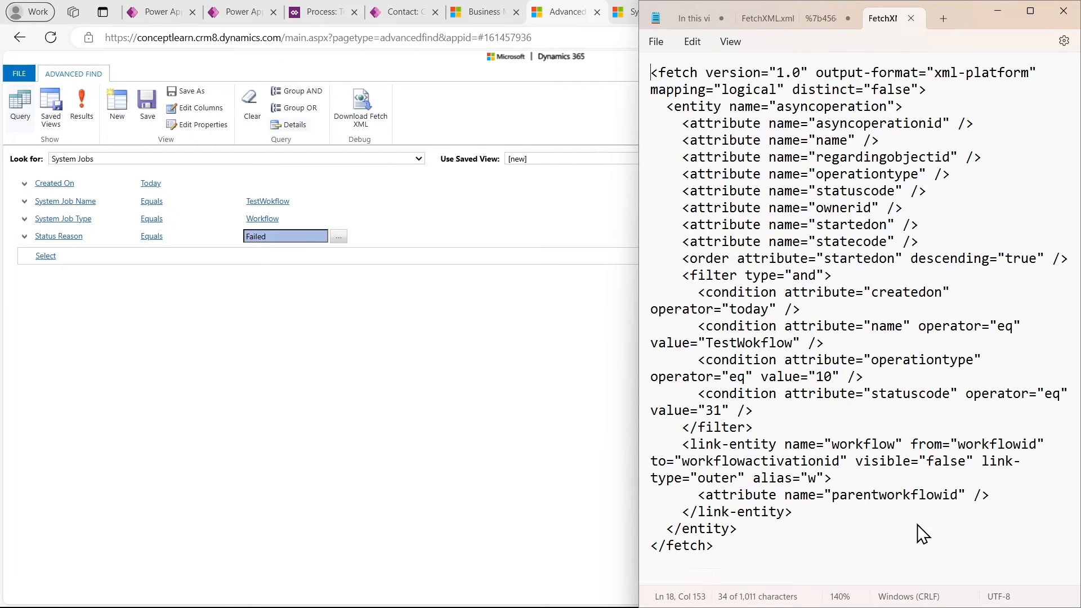
# Copy the entire edited Fetch XML and paste it over the List rows query in the Re-Run Failed Workflow flow, opened for editing
pyautogui.hotkey('ctrl', 'a')
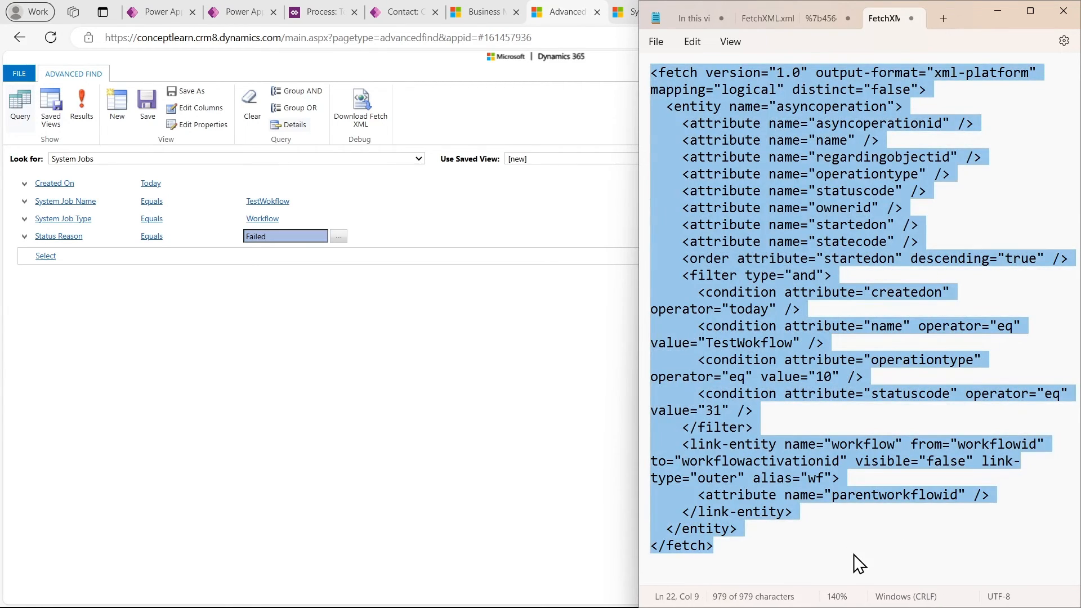
pyautogui.click(555, 446)
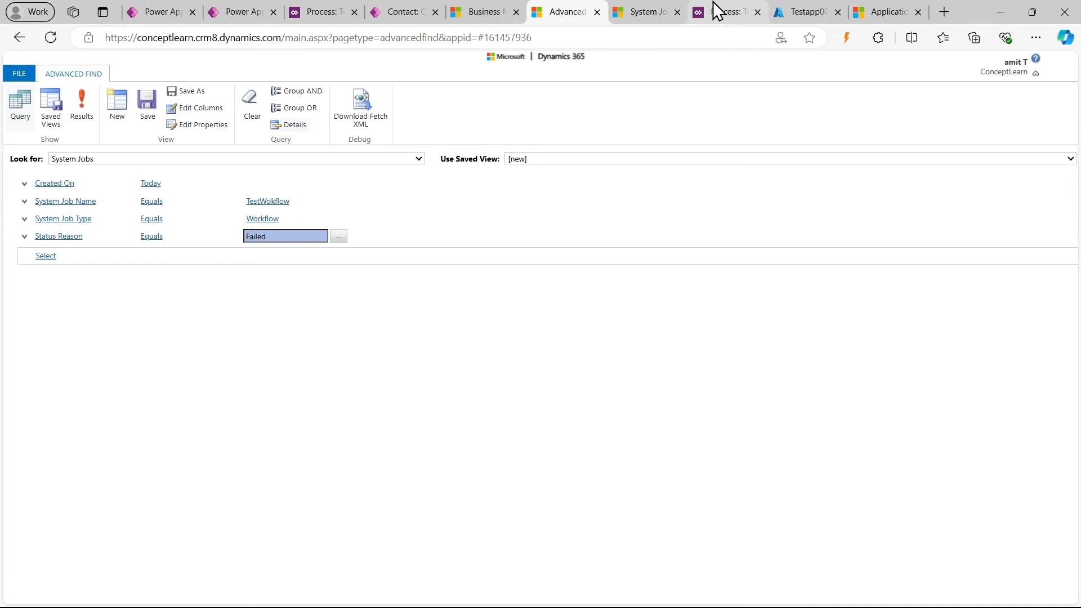
pyautogui.click(181, 11)
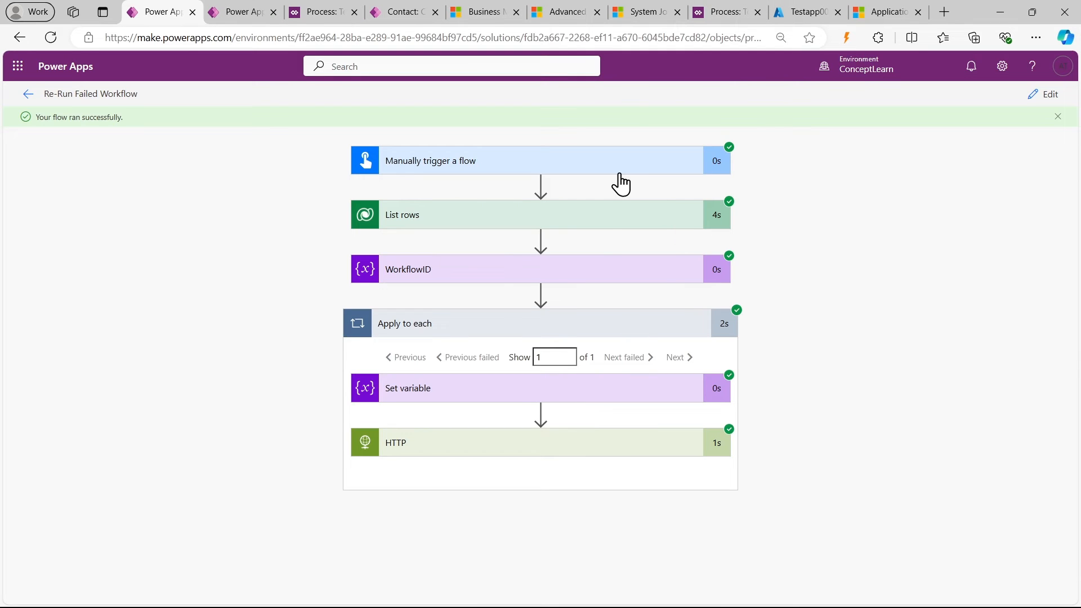
pyautogui.click(603, 230)
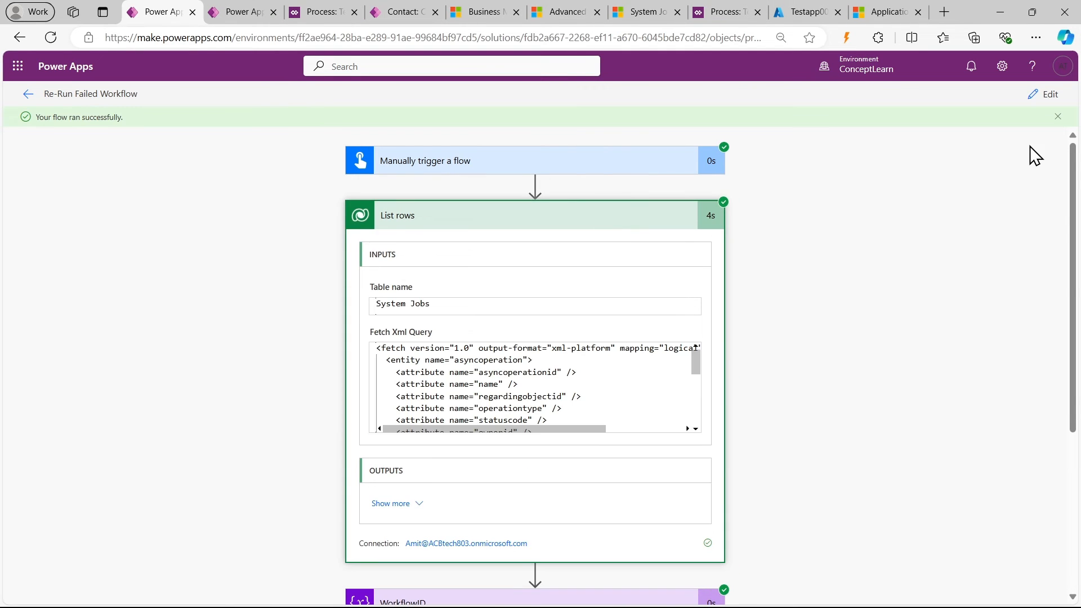
pyautogui.click(1048, 95)
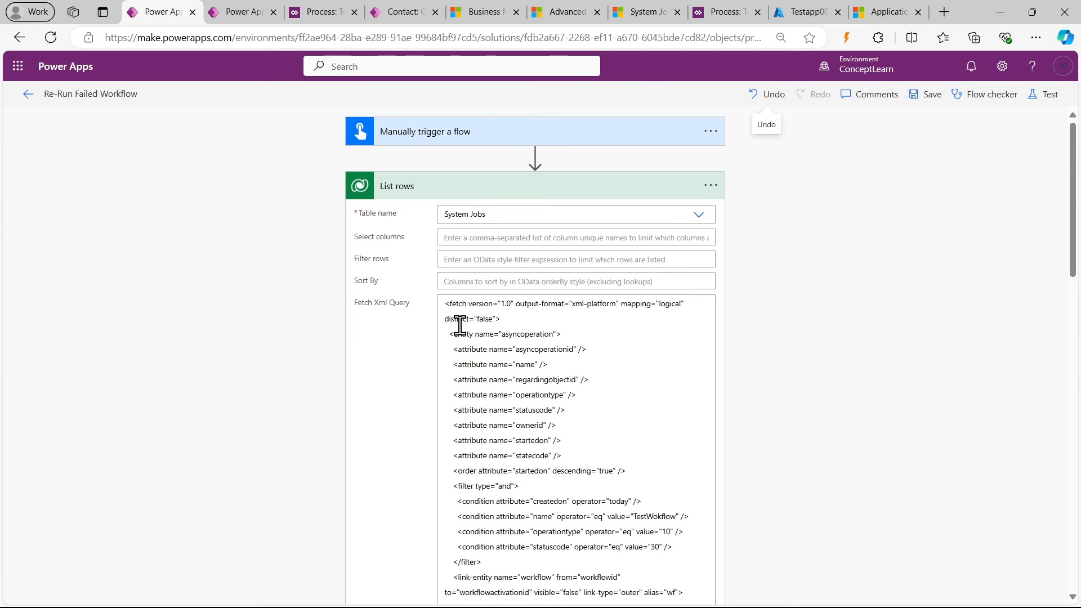
pyautogui.click(666, 359)
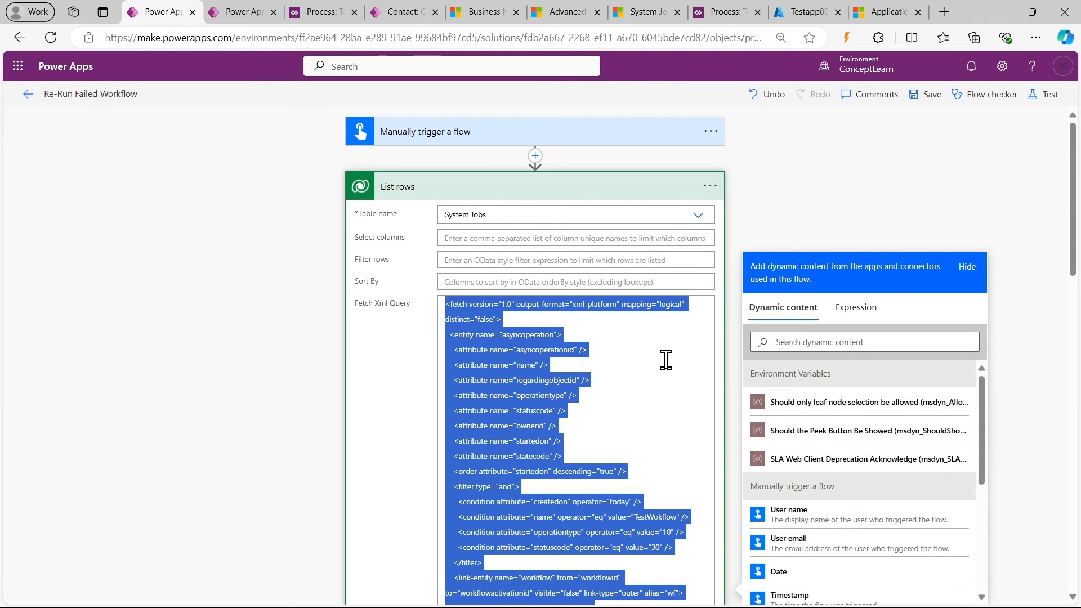
pyautogui.scroll(-3, 666, 359)
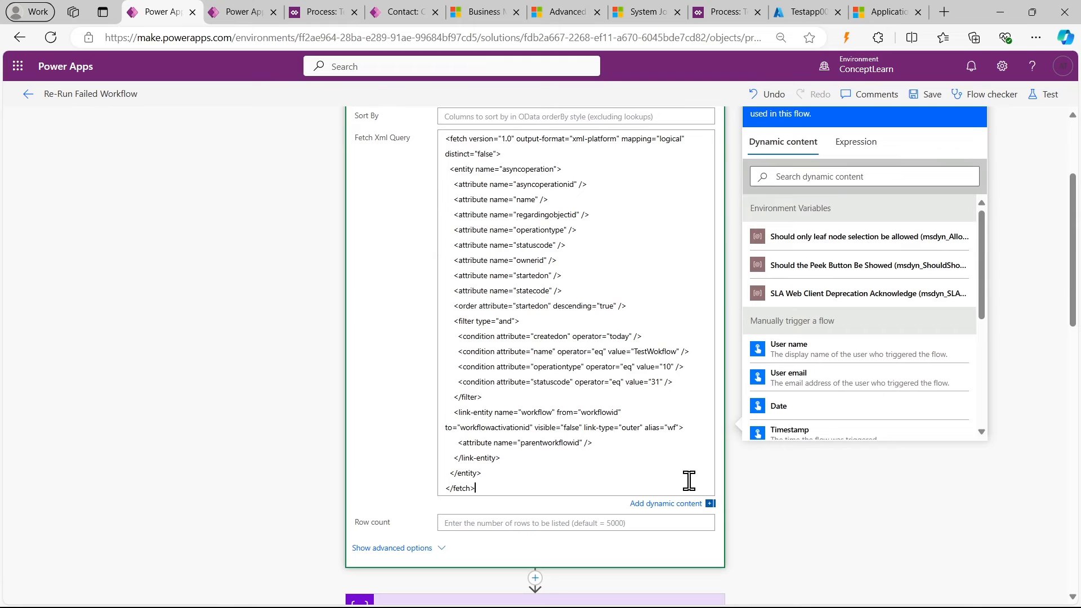
pyautogui.click(849, 522)
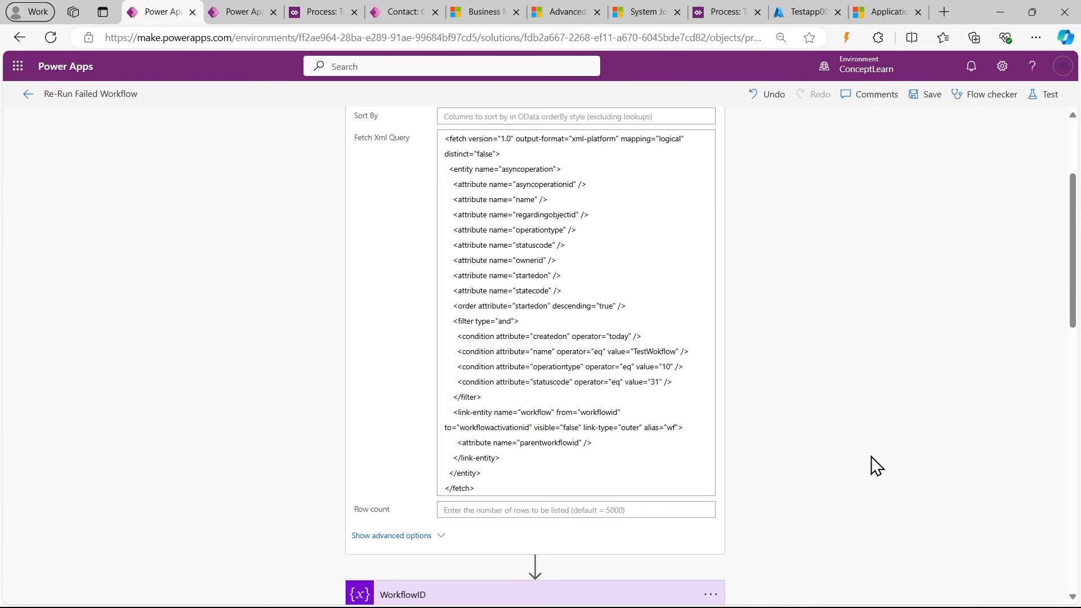
# Collapse the List rows and Apply to each actions and save the Re-Run Failed Workflow flow
pyautogui.click(924, 94)
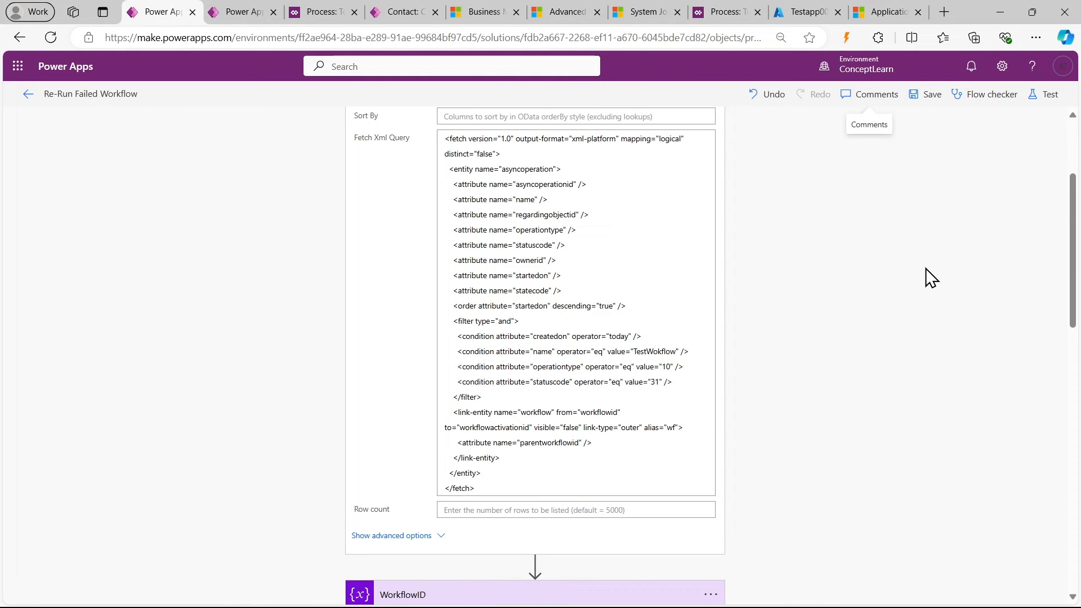
pyautogui.scroll(3, 423, 262)
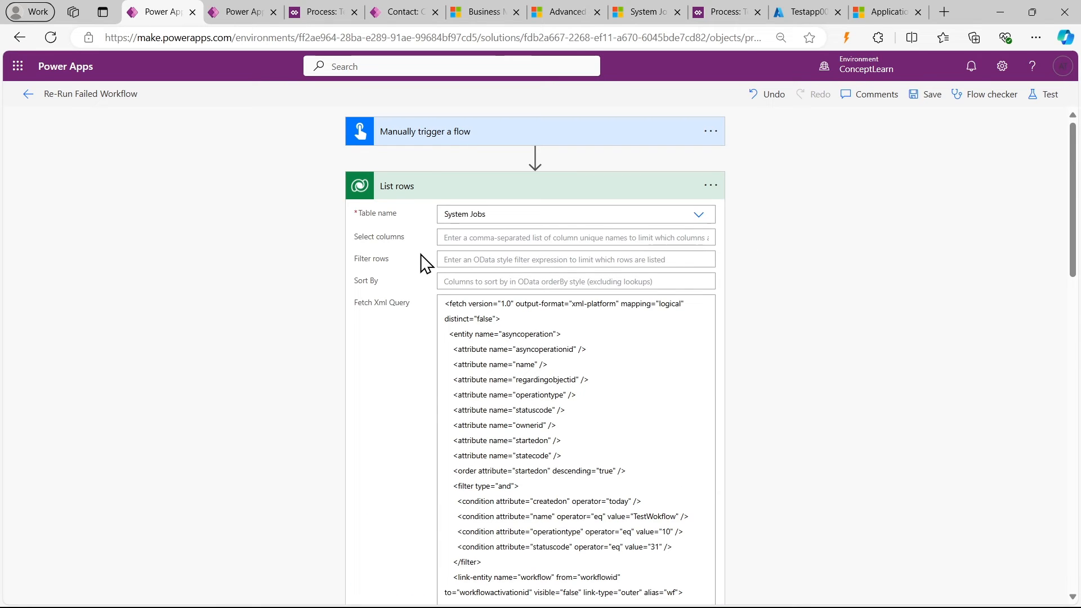
pyautogui.click(424, 186)
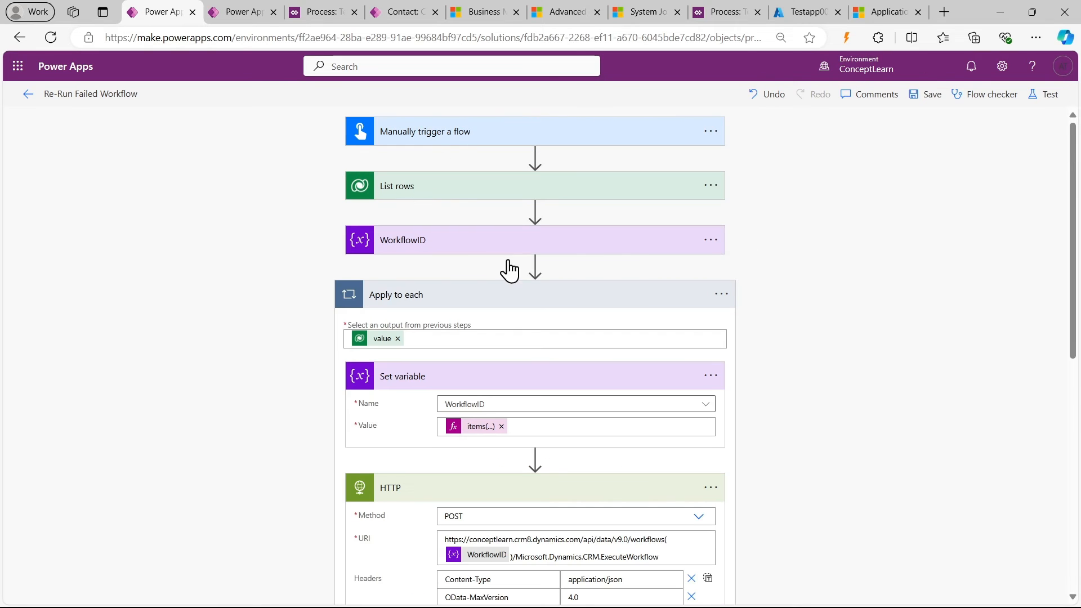
pyautogui.click(548, 388)
pyautogui.click(585, 295)
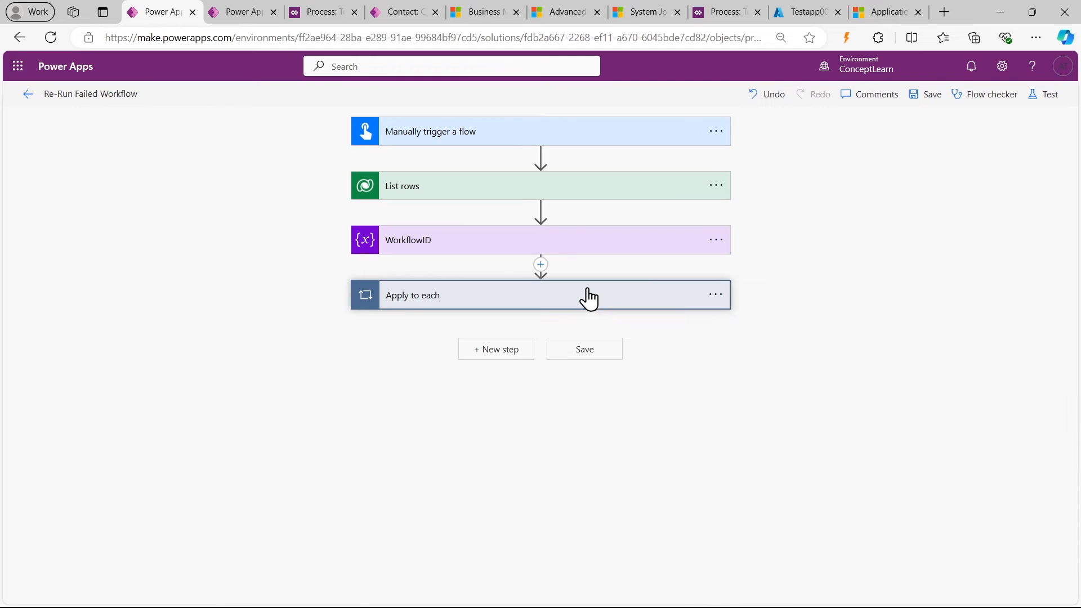
pyautogui.click(928, 97)
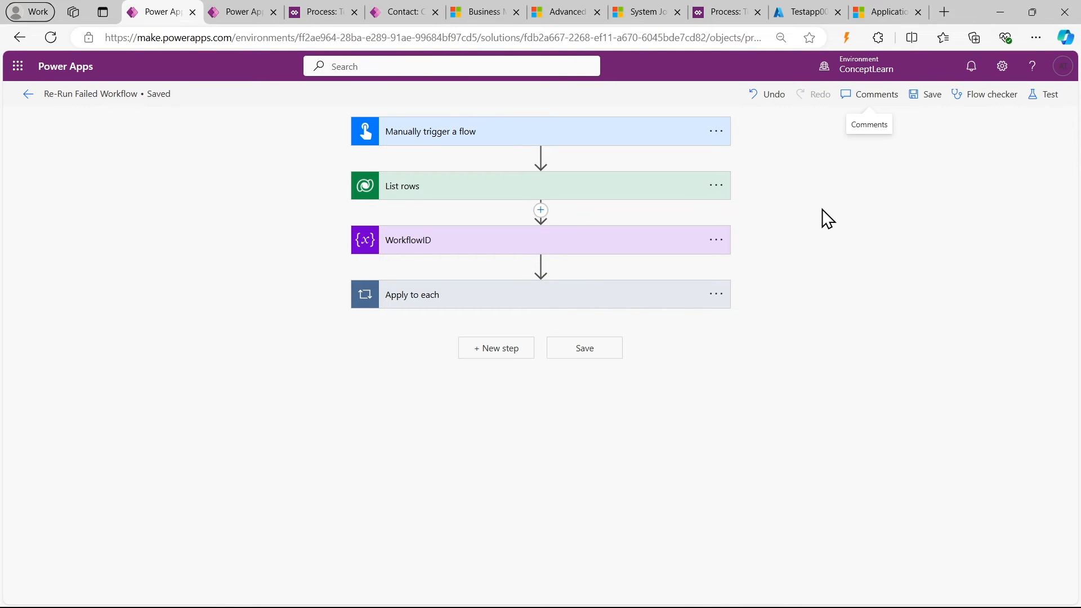
# Close the browser tab with the earlier Re-Run Failed Workflow run and bring up the TestWokflow process sessions page
pyautogui.click(245, 12)
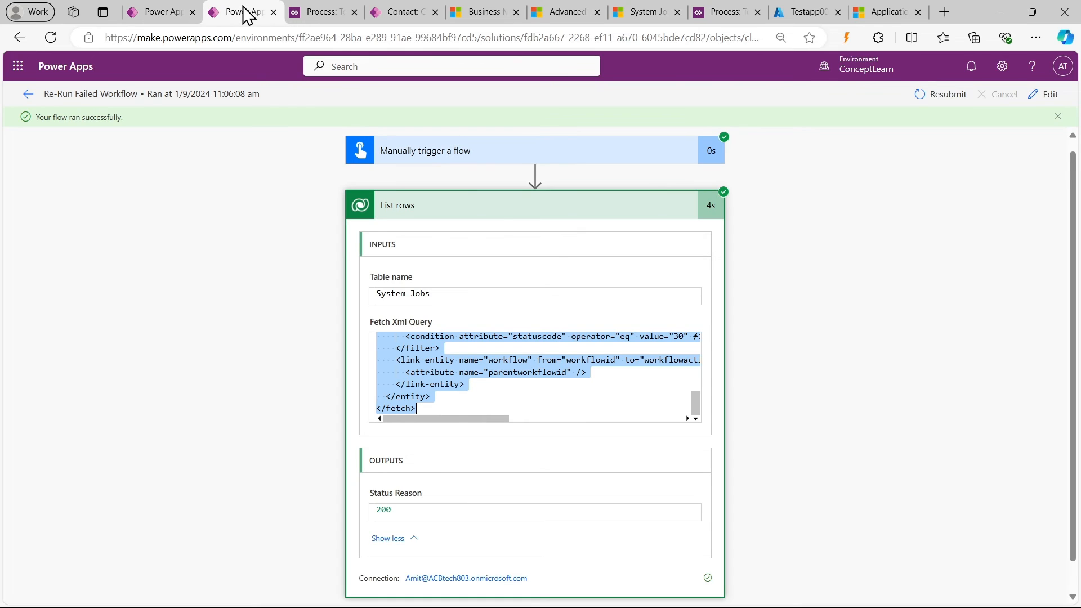
pyautogui.click(188, 12)
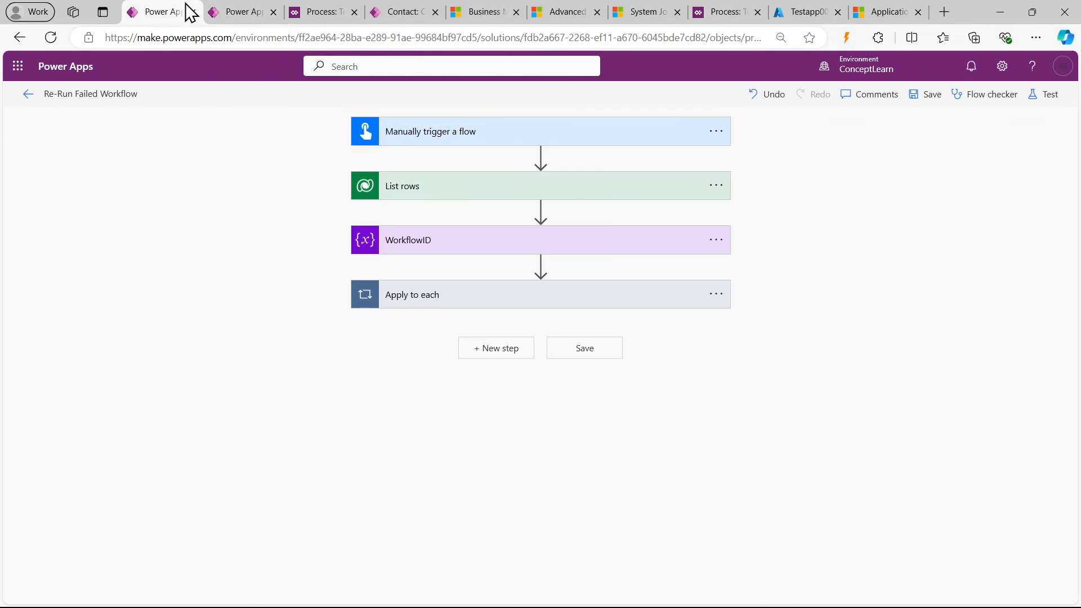
pyautogui.click(258, 16)
pyautogui.click(273, 12)
pyautogui.click(258, 11)
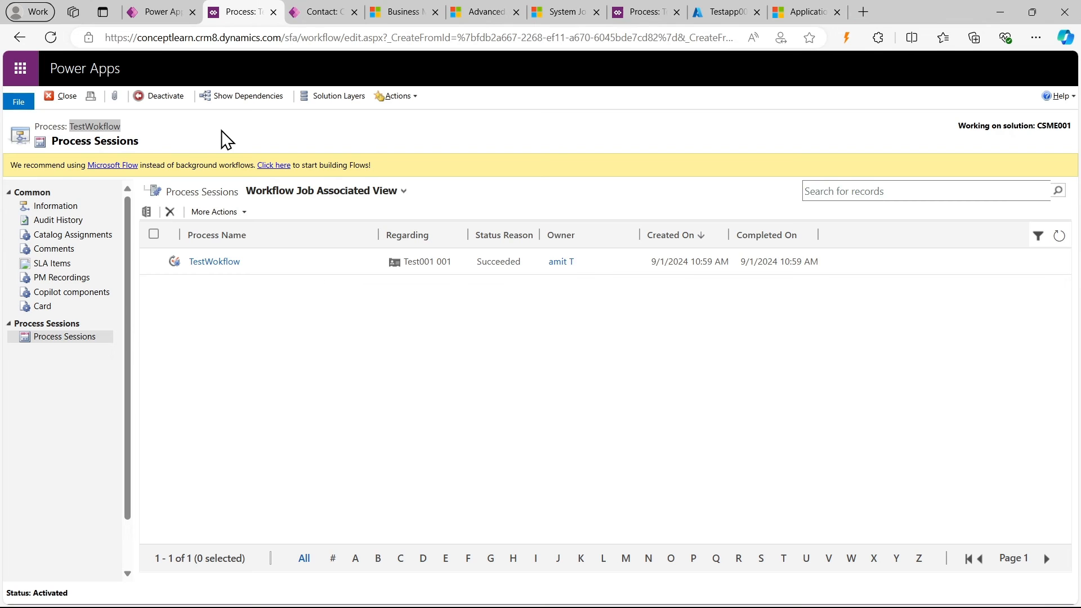
# Review the TestWokflow process information and the test contact record, and close the Business Management browser tab
pyautogui.click(79, 206)
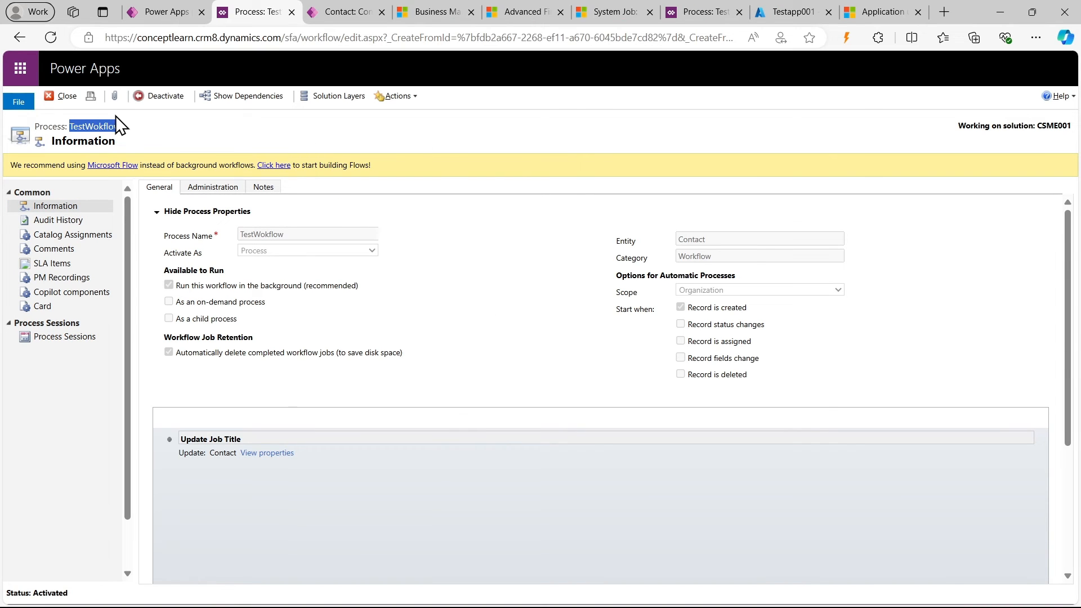
pyautogui.click(134, 124)
pyautogui.click(364, 10)
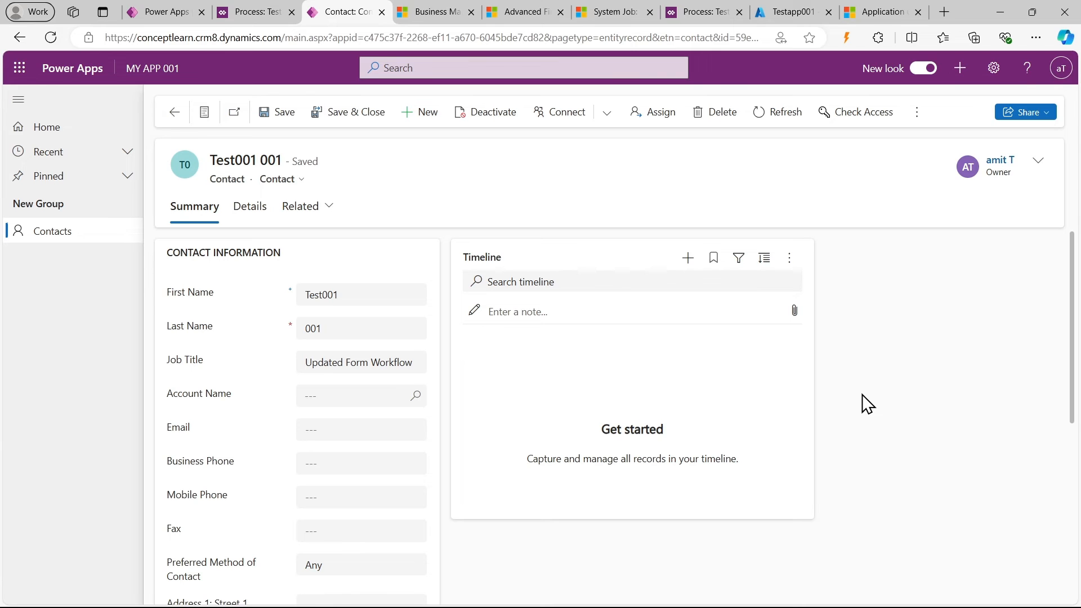
pyautogui.click(447, 11)
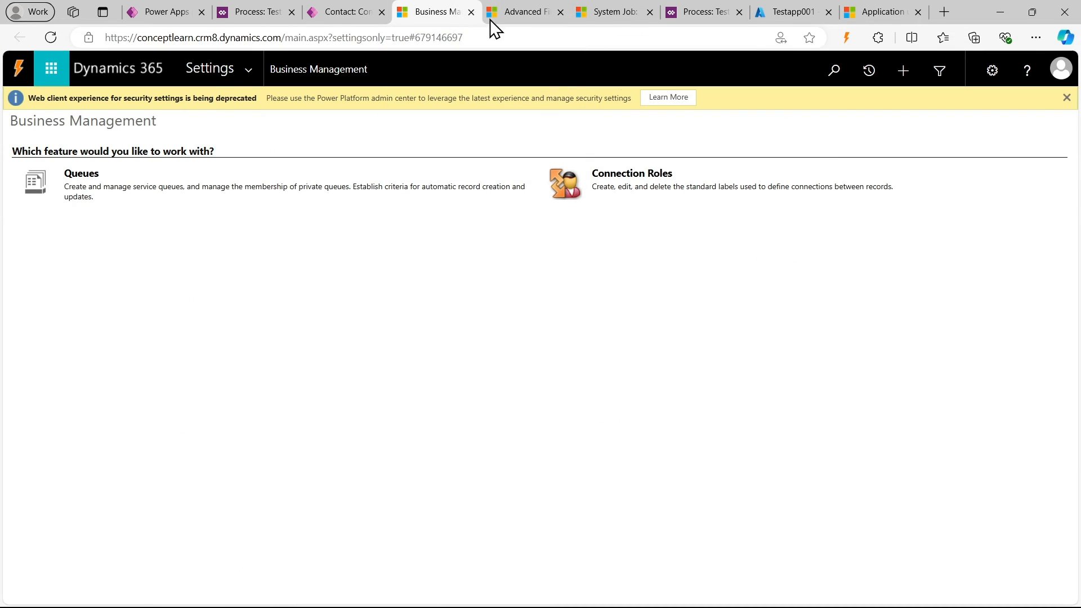
pyautogui.click(471, 11)
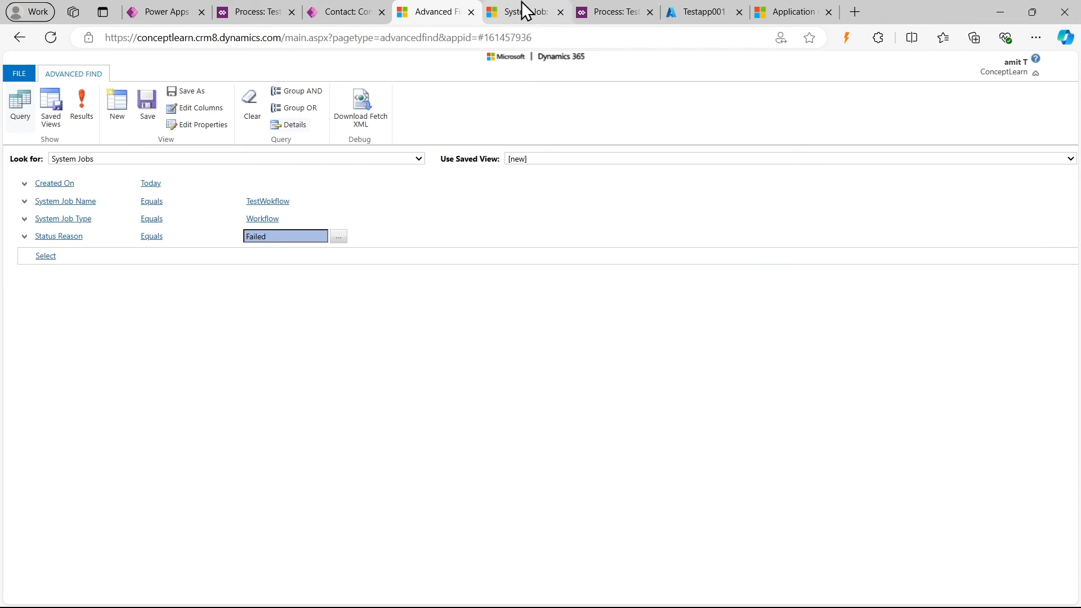
# Duplicate the browser tab that holds the Re-Run Failed Workflow flow to get a second view of the solution
pyautogui.click(174, 11)
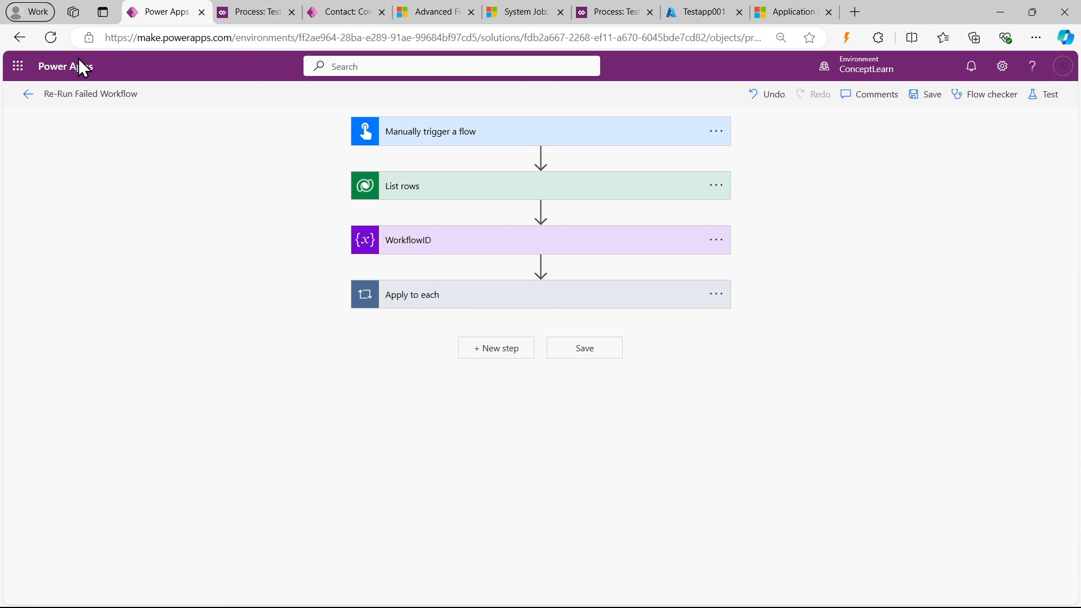
pyautogui.rightClick(178, 15)
pyautogui.click(241, 94)
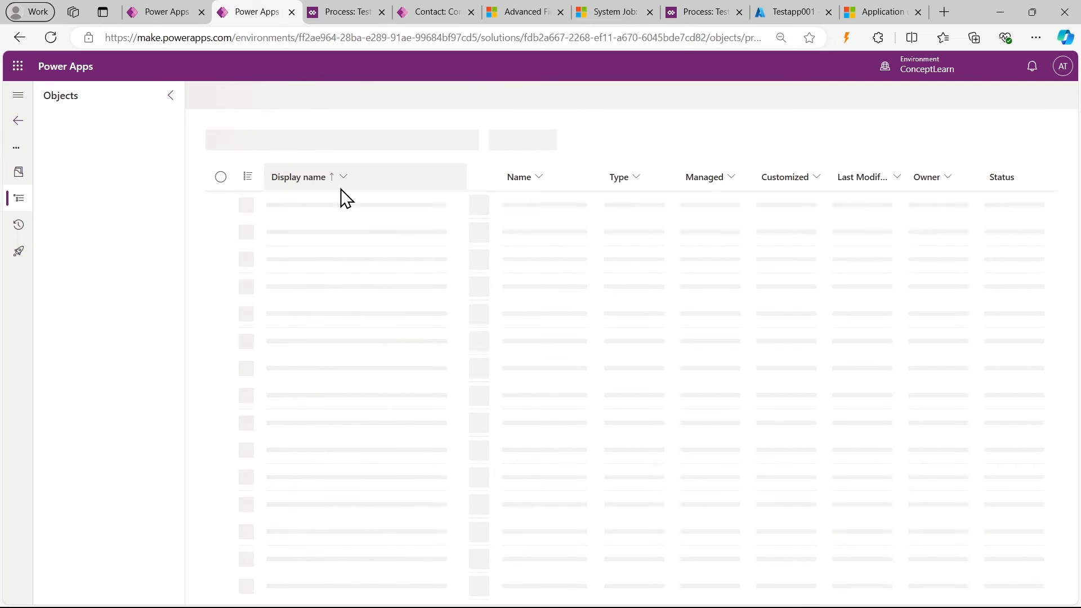
# Copy the Job Title value "Updated Form Workflow" from the test contact record
pyautogui.click(448, 9)
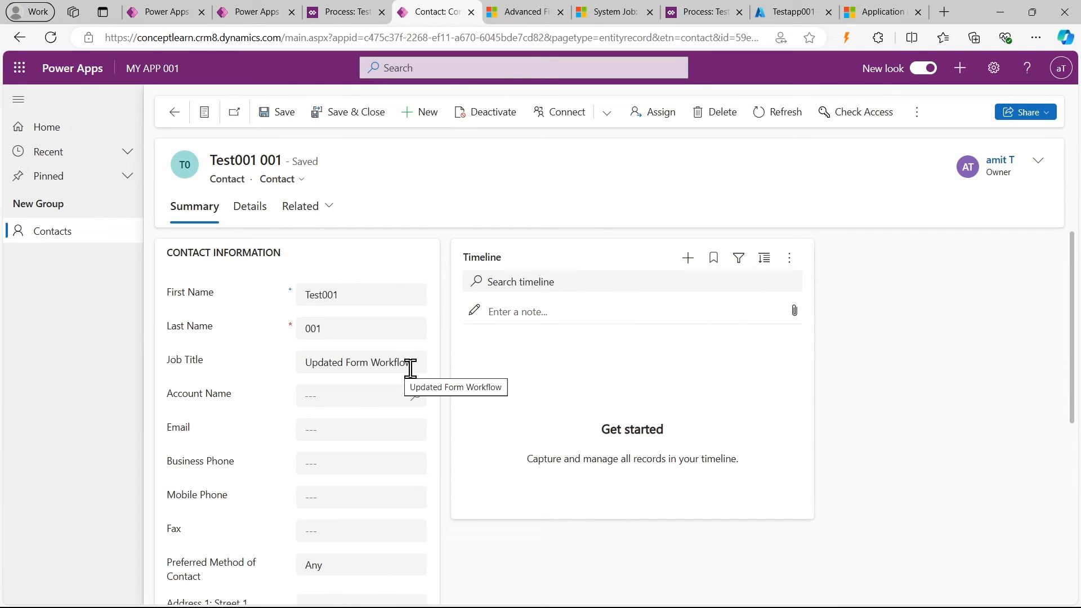
pyautogui.moveTo(412, 362); pyautogui.dragTo(321, 362)
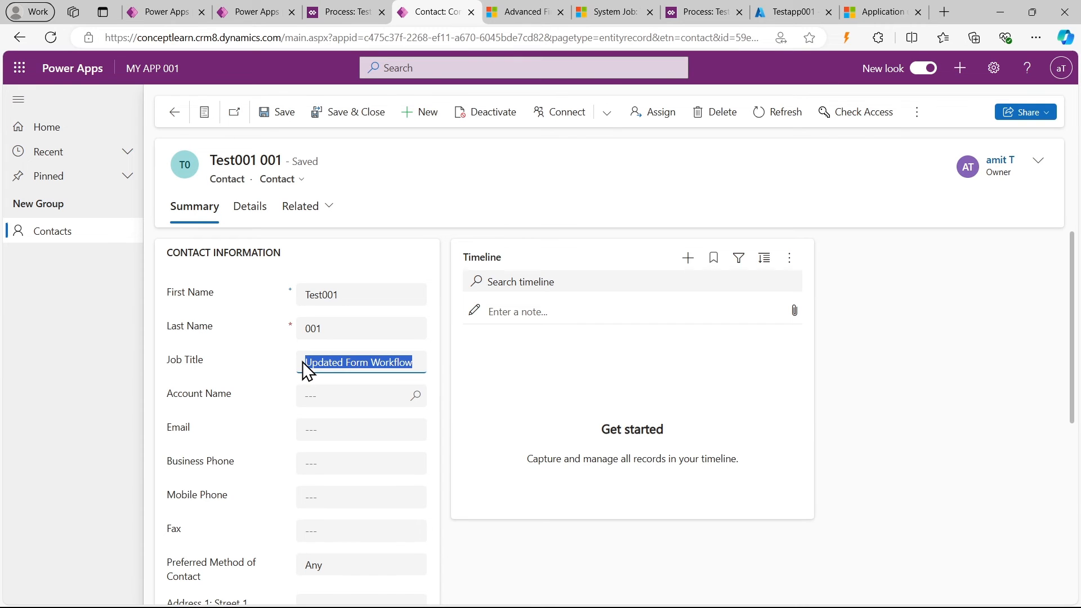
# Return to the CSME001 solution in the duplicated tab and show its tables
pyautogui.click(345, 12)
pyautogui.click(289, 10)
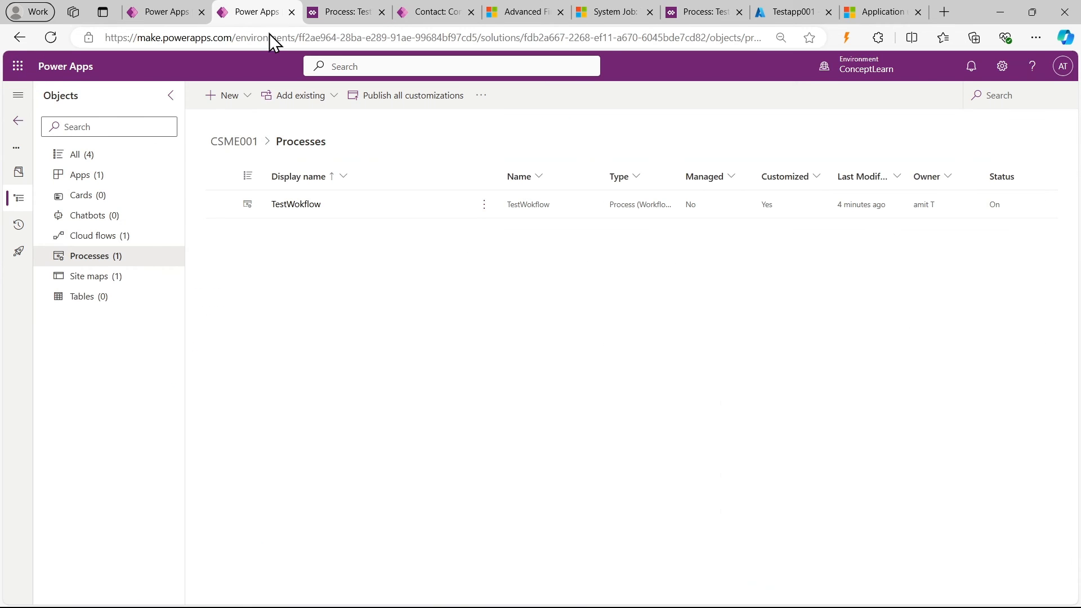
pyautogui.click(228, 94)
pyautogui.click(435, 358)
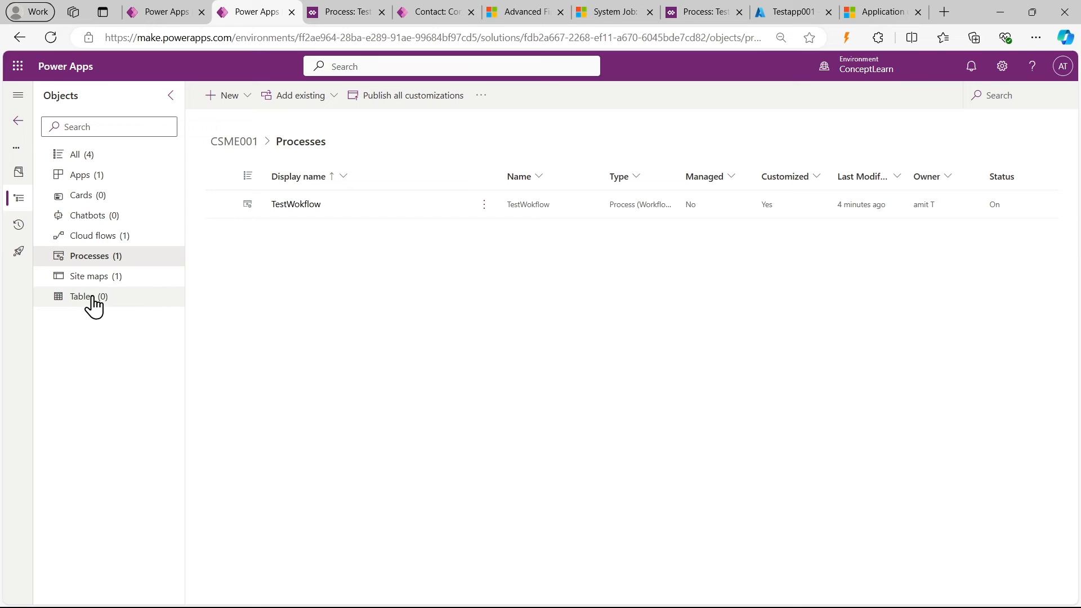
pyautogui.click(168, 304)
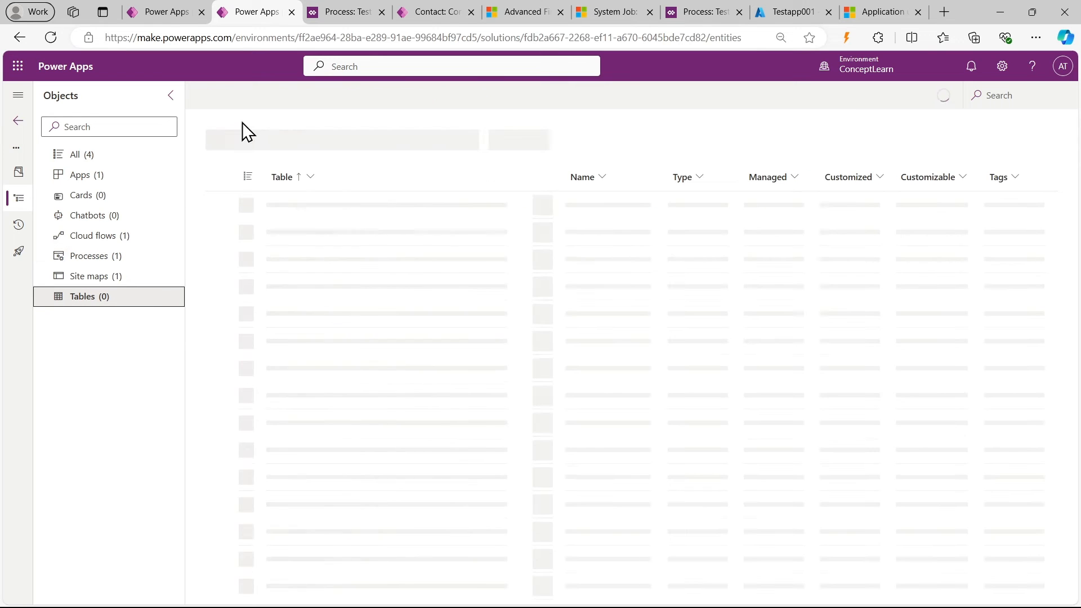
pyautogui.click(239, 100)
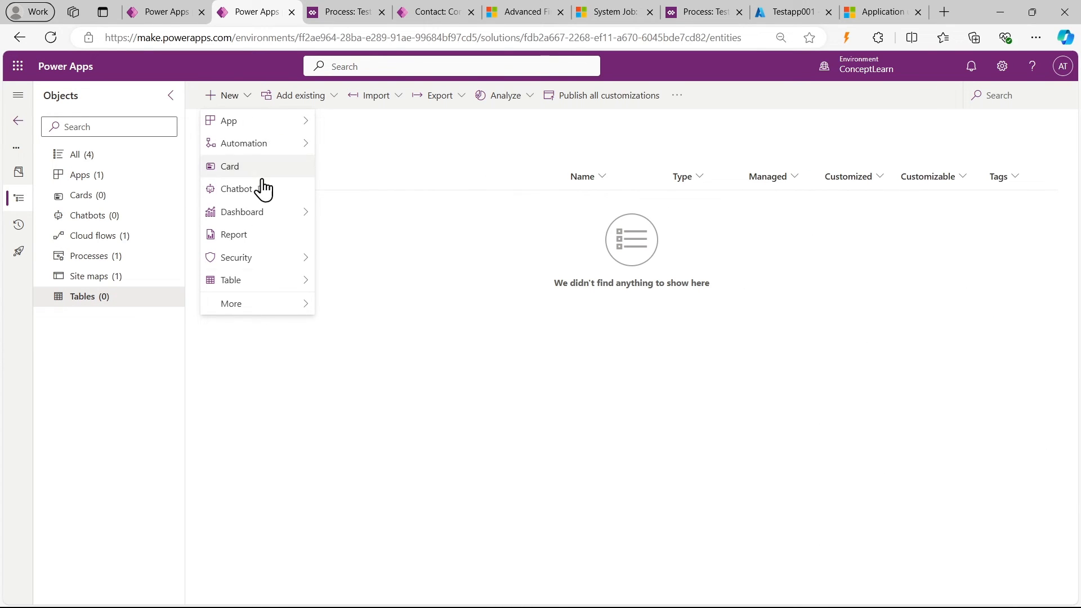
pyautogui.moveTo(285, 291)
pyautogui.click(364, 283)
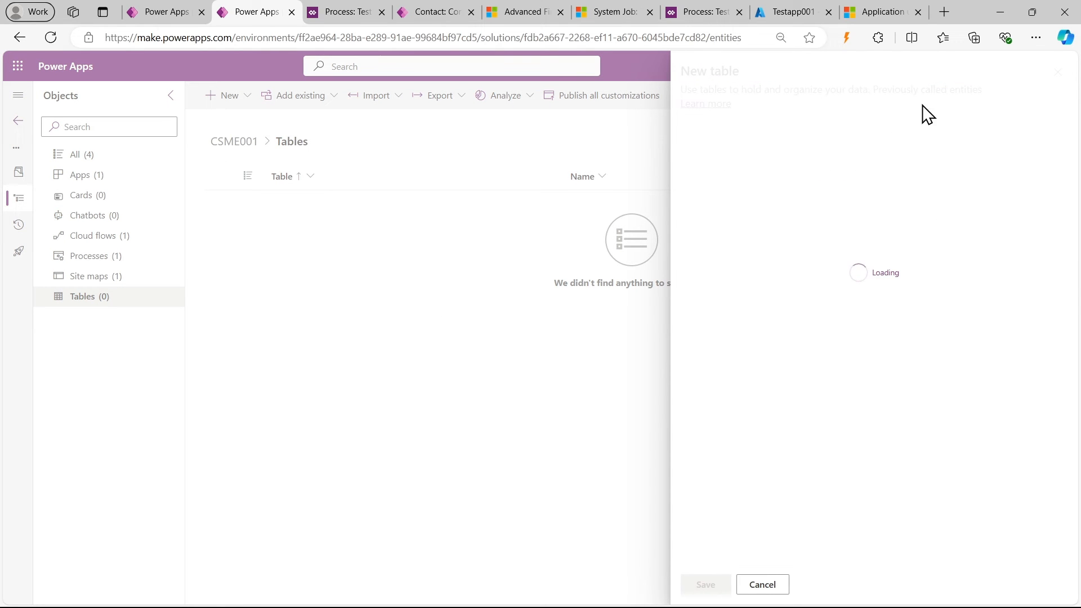
pyautogui.click(1057, 73)
# Add the existing Contact table to the CSME001 solution with its preselected objects and table metadata
pyautogui.click(331, 97)
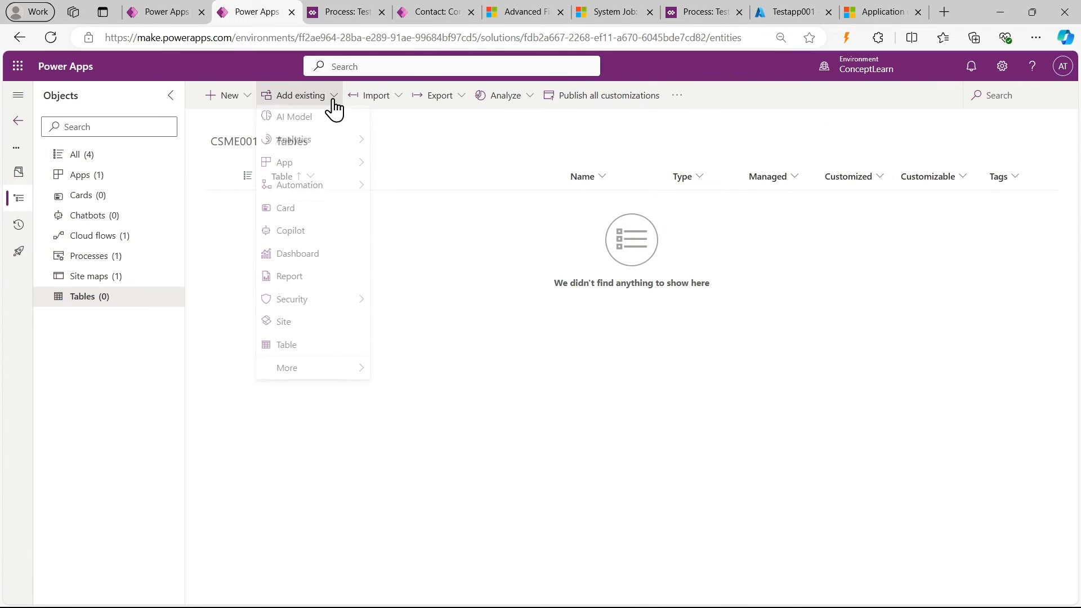
pyautogui.click(353, 364)
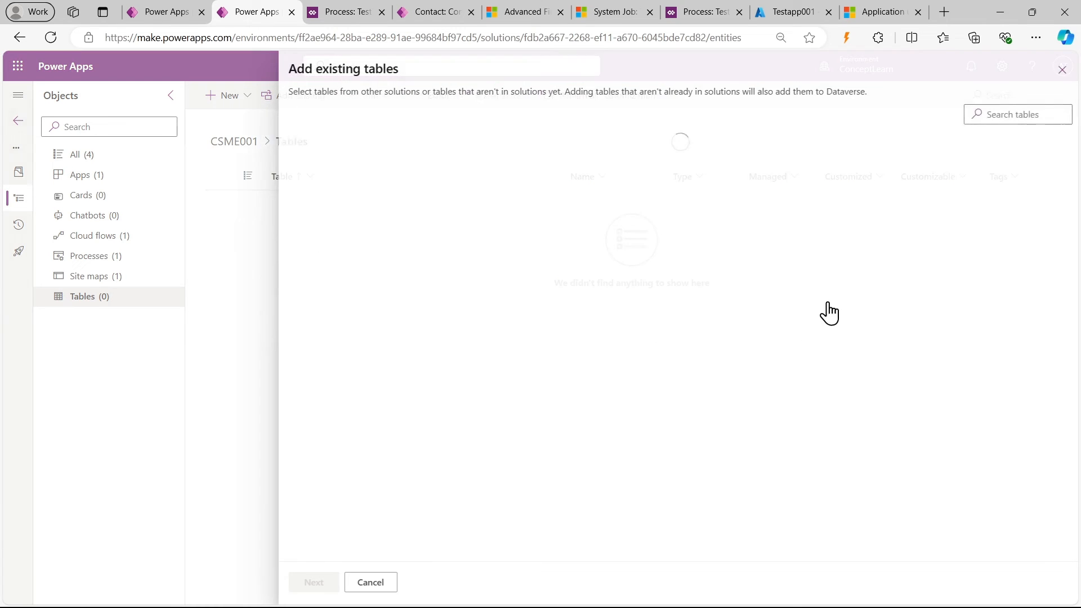
pyautogui.click(1001, 114)
pyautogui.write('contact')
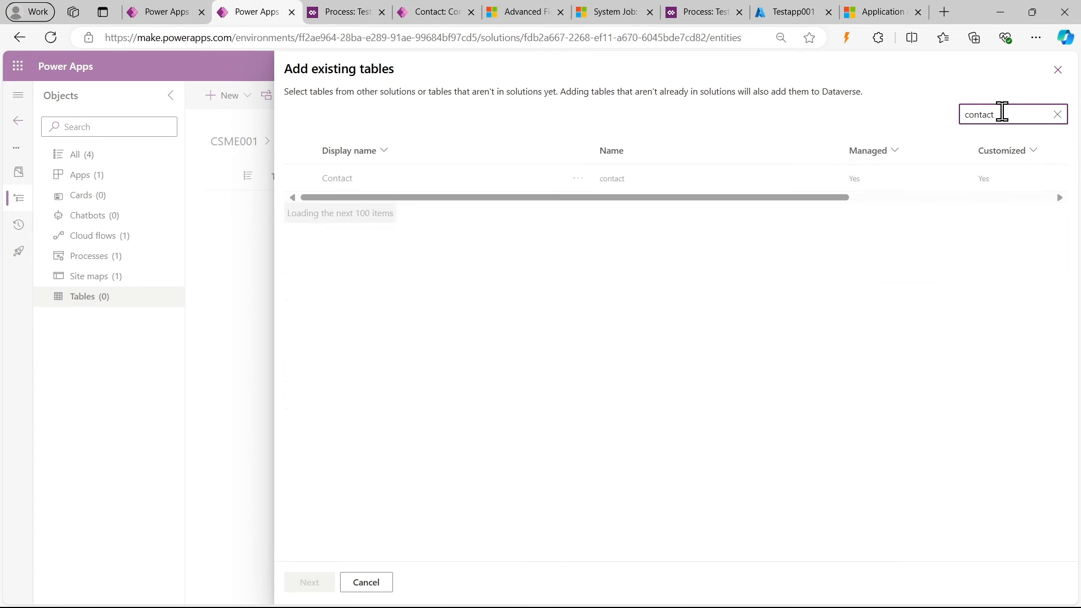
pyautogui.click(299, 178)
pyautogui.click(325, 585)
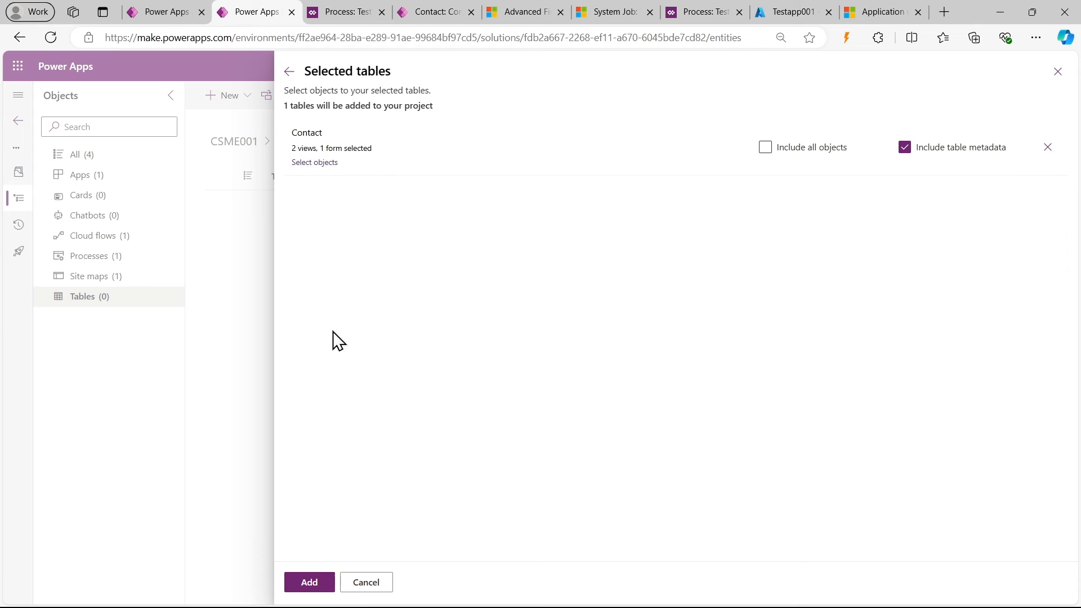
pyautogui.click(310, 582)
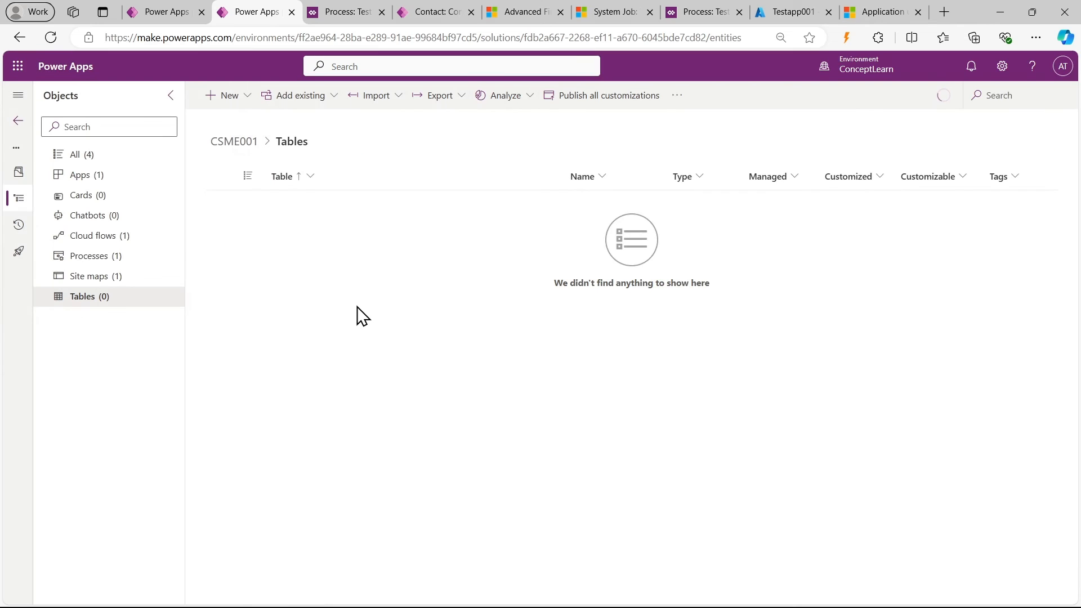
# Show the Contact table's business rules and start a new business rule
pyautogui.click(43, 298)
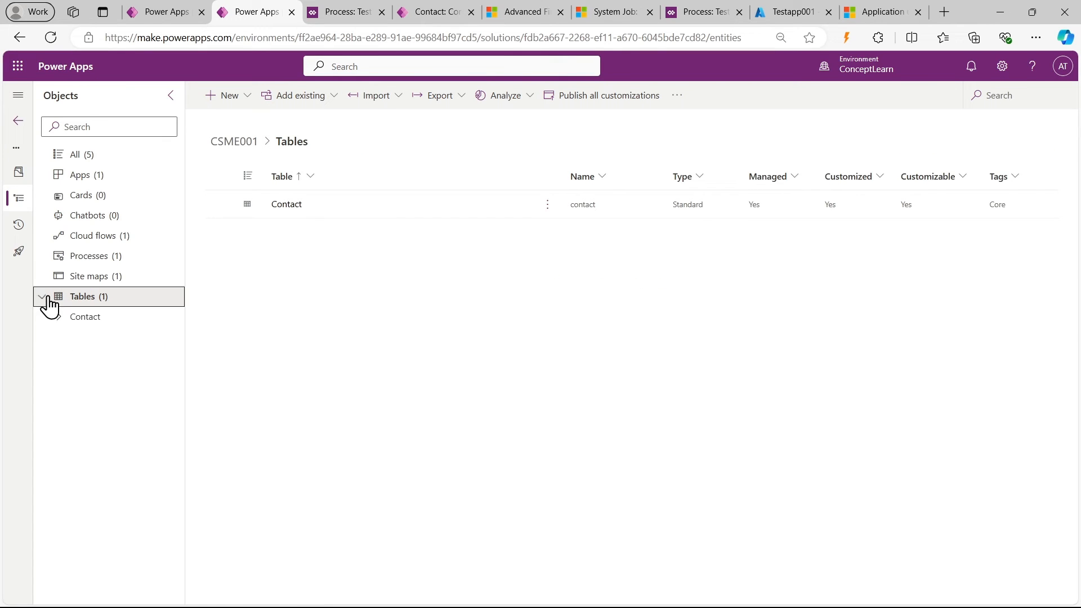
pyautogui.click(58, 318)
pyautogui.click(144, 481)
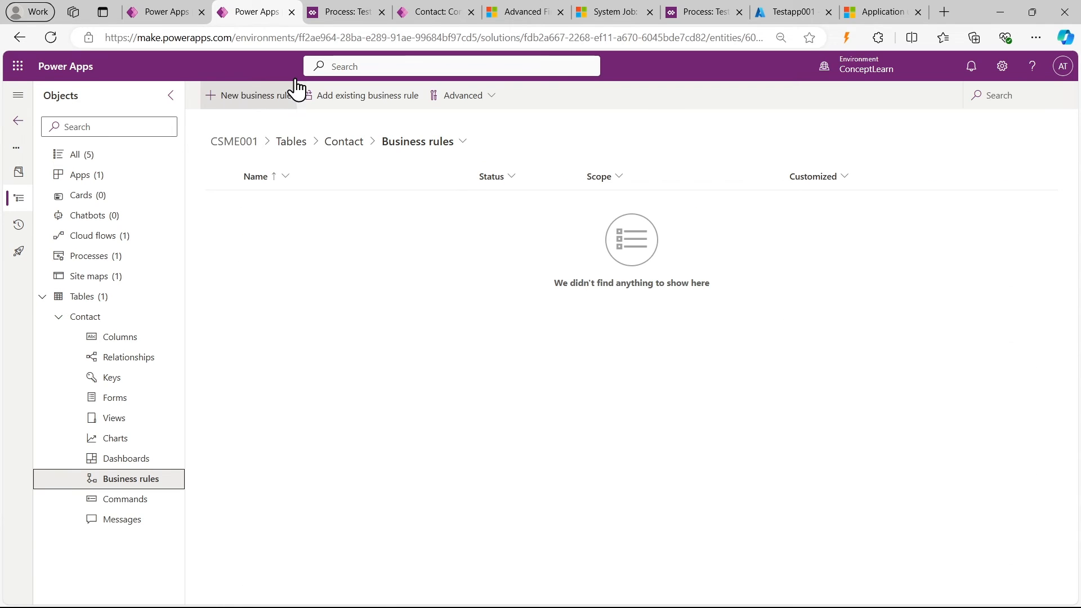
pyautogui.click(257, 97)
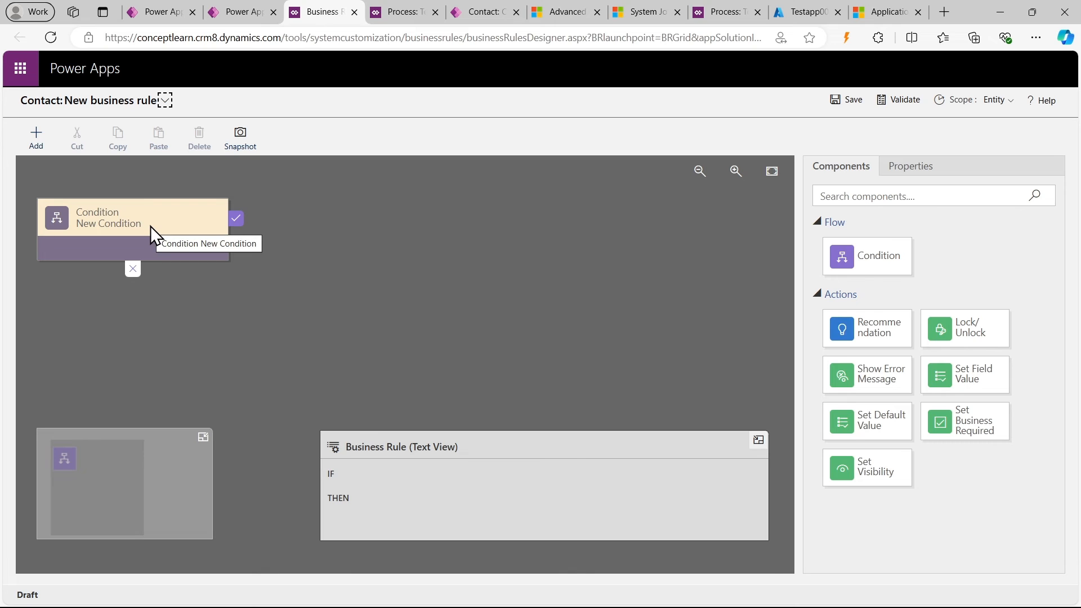
# Set the business rule's condition to Job Title equals "Updated Form Workflow" and apply it
pyautogui.click(213, 240)
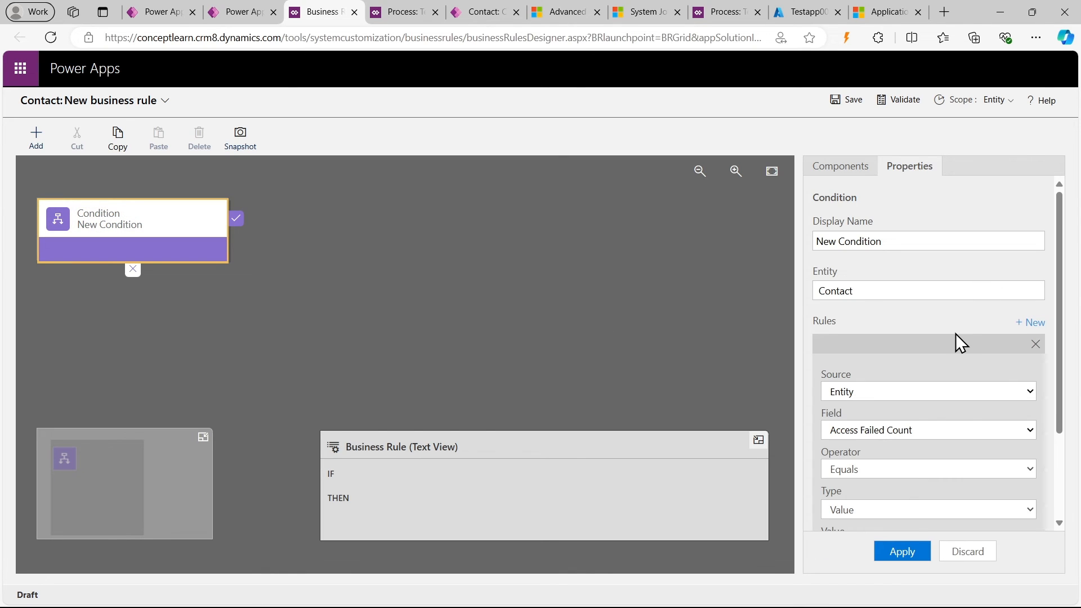
pyautogui.scroll(-2, 957, 337)
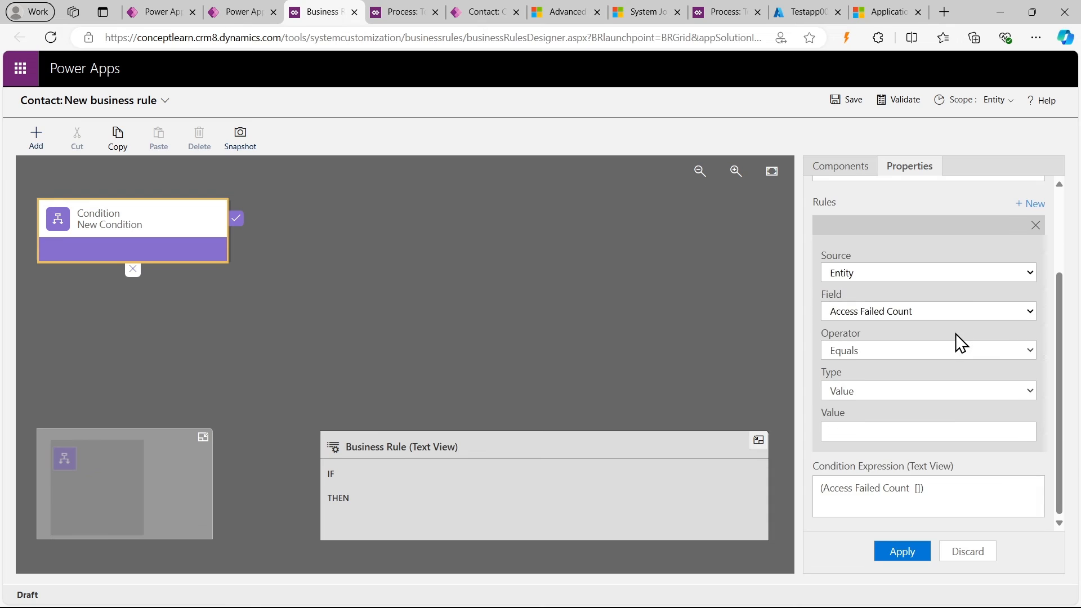
pyautogui.click(867, 311)
pyautogui.press('j')
pyautogui.press('Return')
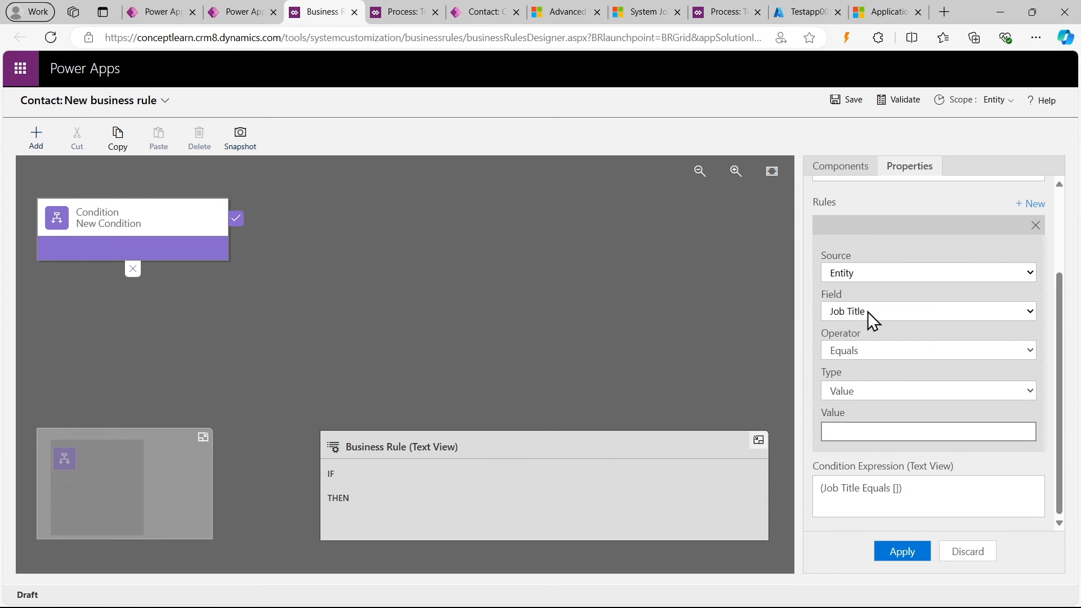
pyautogui.click(850, 431)
pyautogui.write('Updated Form Workflow')
pyautogui.click(901, 551)
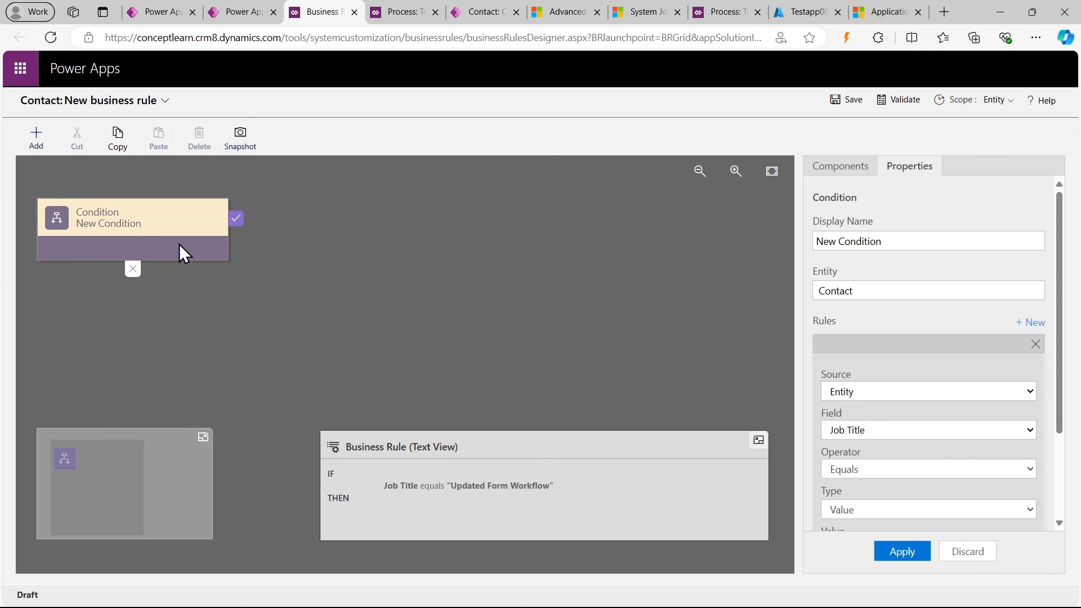
# Add a Show Error Message action to the true branch of the condition
pyautogui.click(212, 247)
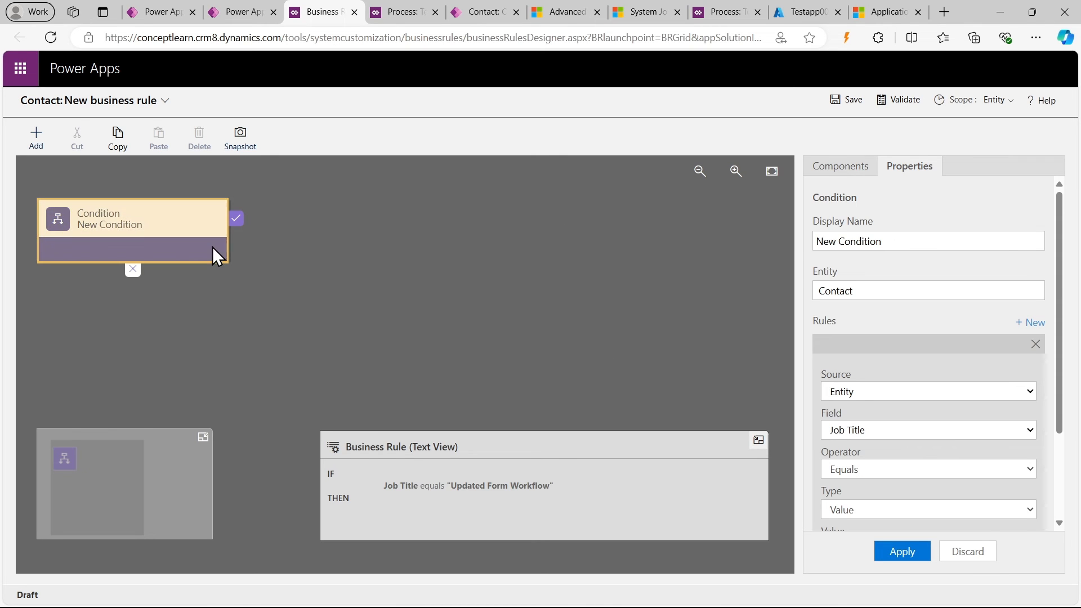
pyautogui.click(849, 171)
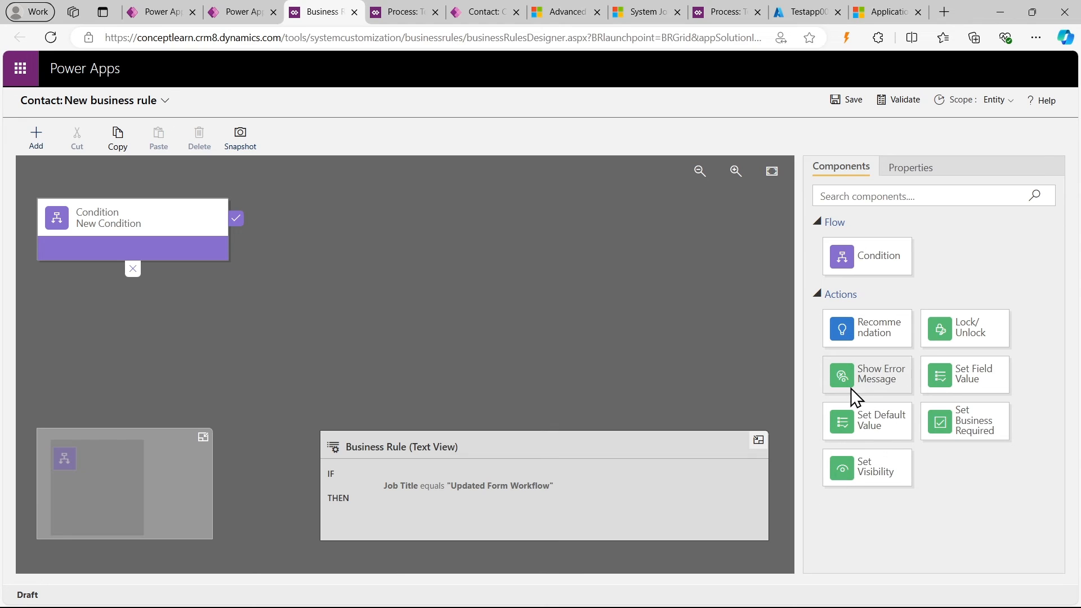
pyautogui.moveTo(850, 387); pyautogui.dragTo(251, 238)
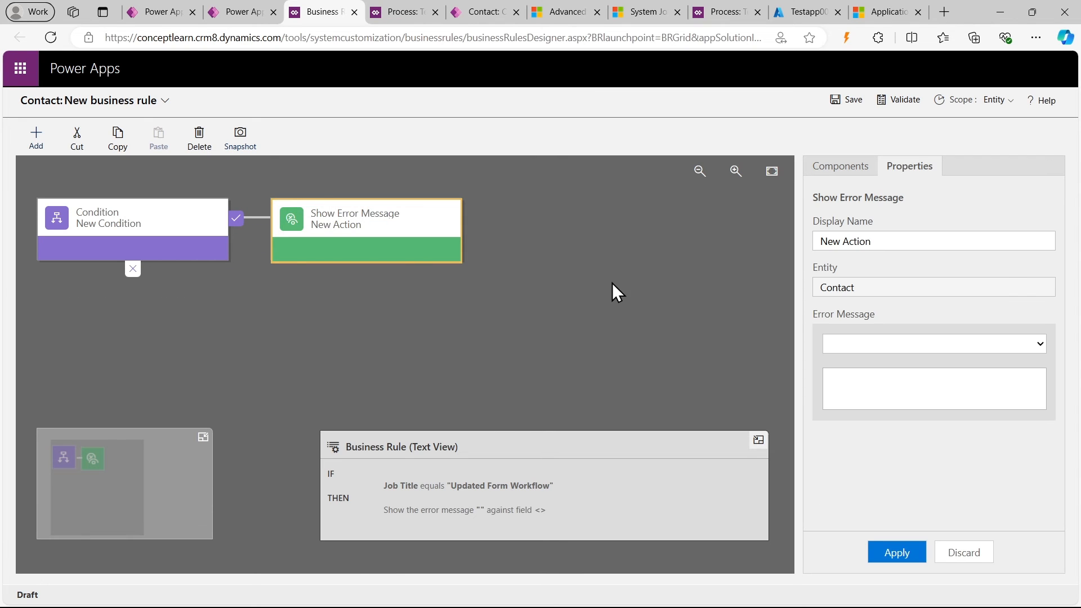
# Enter "Error From BR" as the action's message without choosing a field, apply it, and try to save the rule
pyautogui.click(979, 344)
pyautogui.click(904, 390)
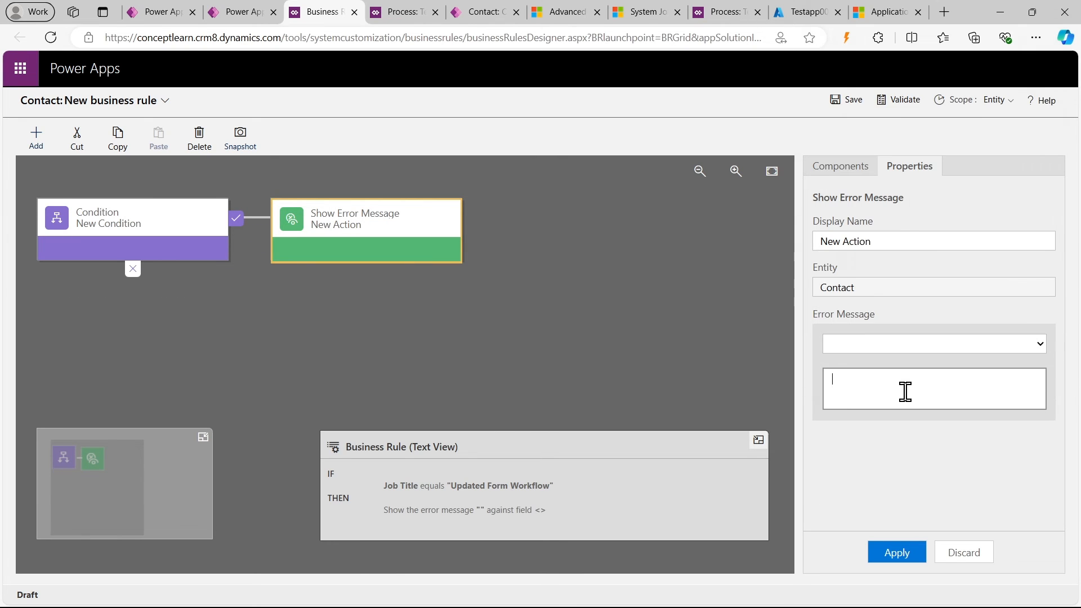
pyautogui.write('Error From BR')
pyautogui.click(897, 552)
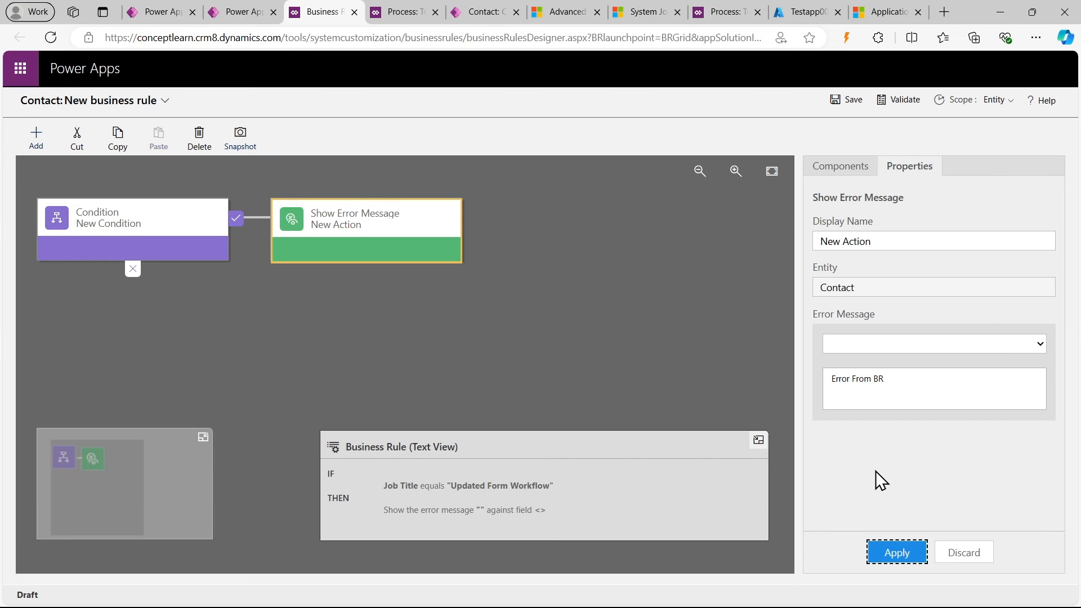
pyautogui.click(852, 101)
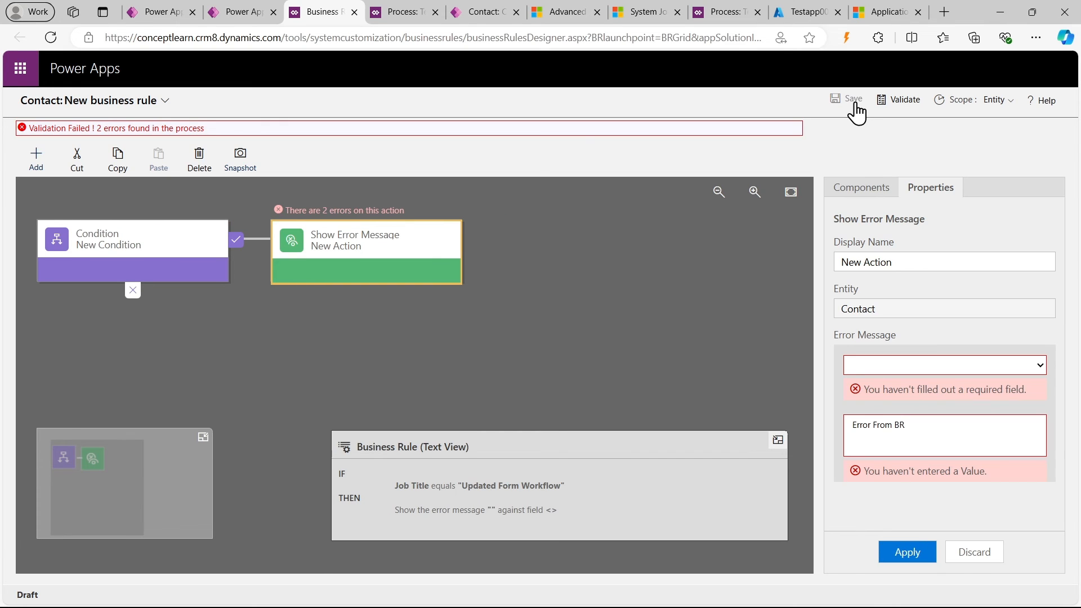
# Set the error action to show "Error From BR" against the Job Title field and apply it
pyautogui.click(947, 366)
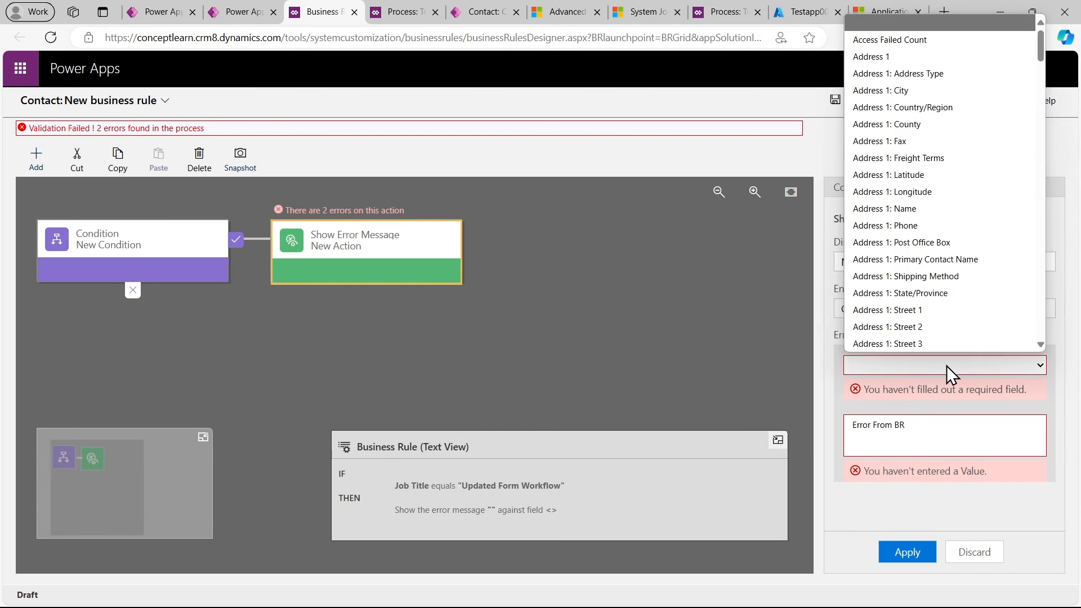
pyautogui.press('j')
pyautogui.press('Return')
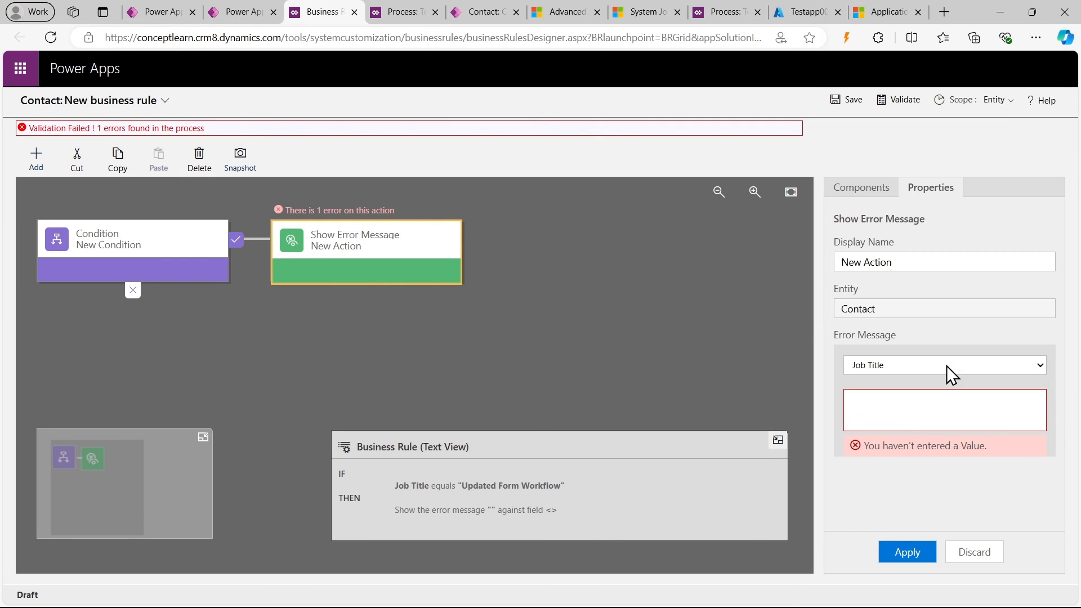
pyautogui.click(909, 417)
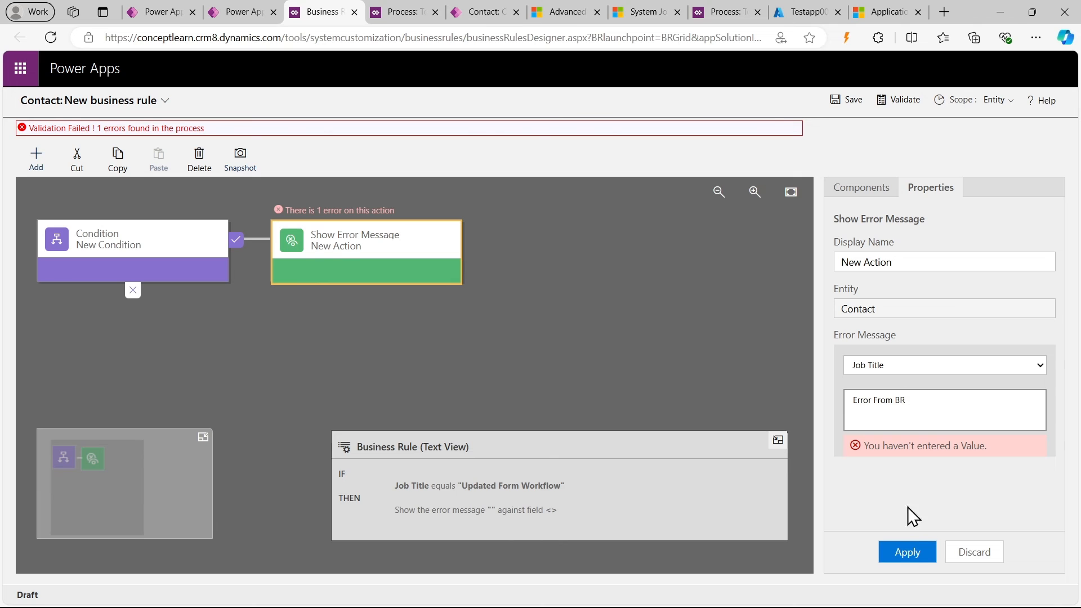
pyautogui.click(905, 552)
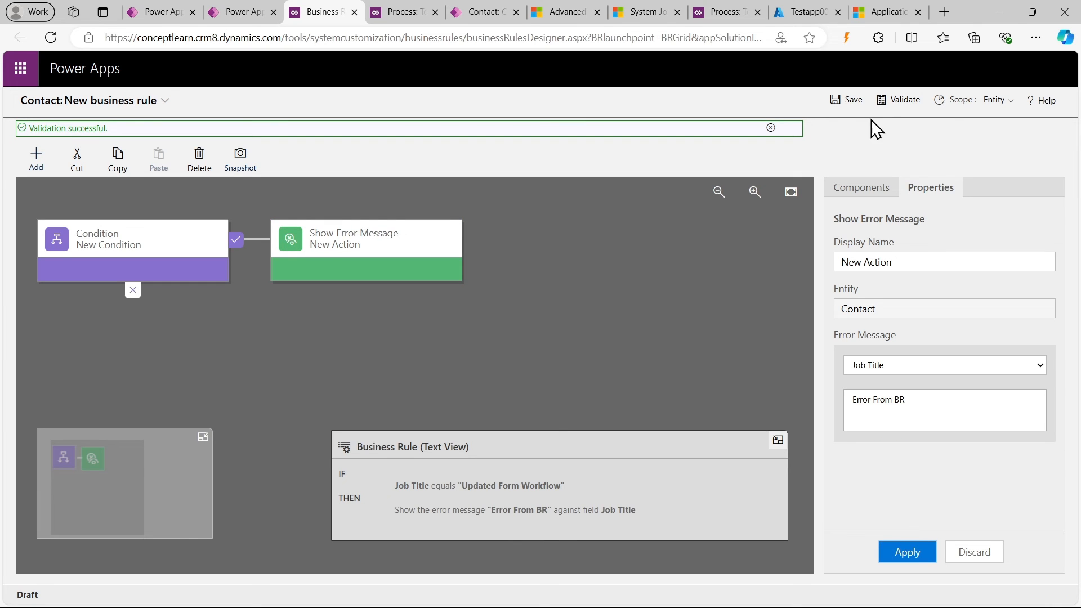
# Save and activate the Contact business rule, then finish its creation back in the table's business rules list
pyautogui.click(853, 101)
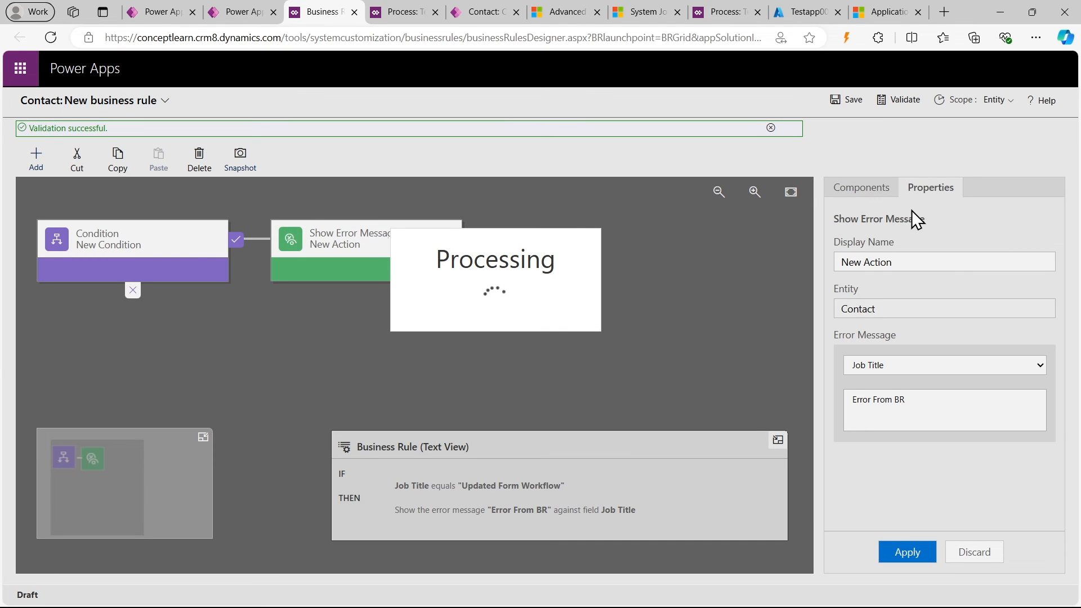
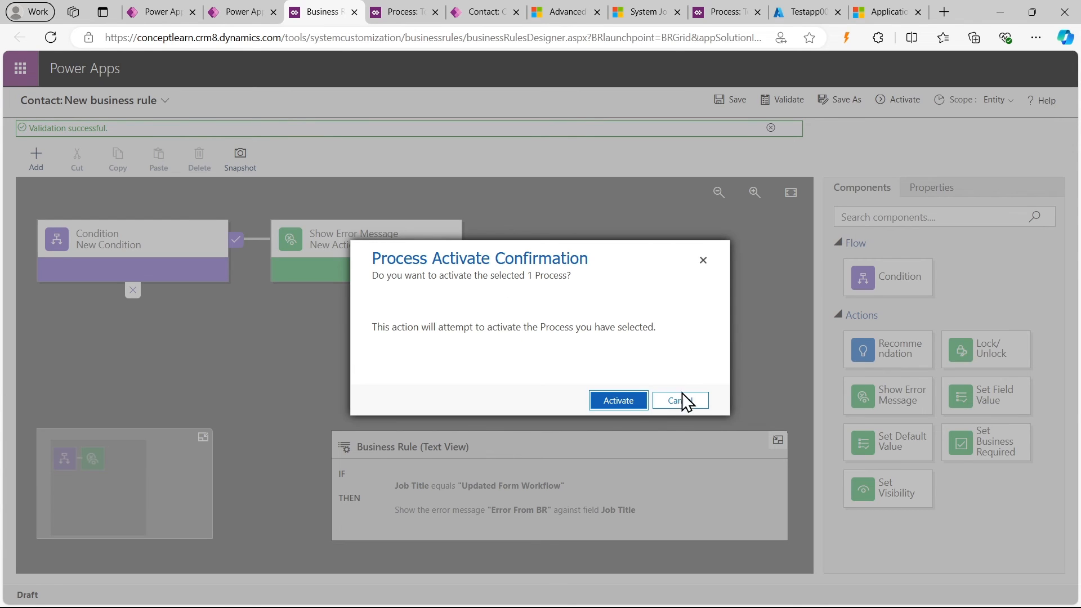
pyautogui.click(630, 401)
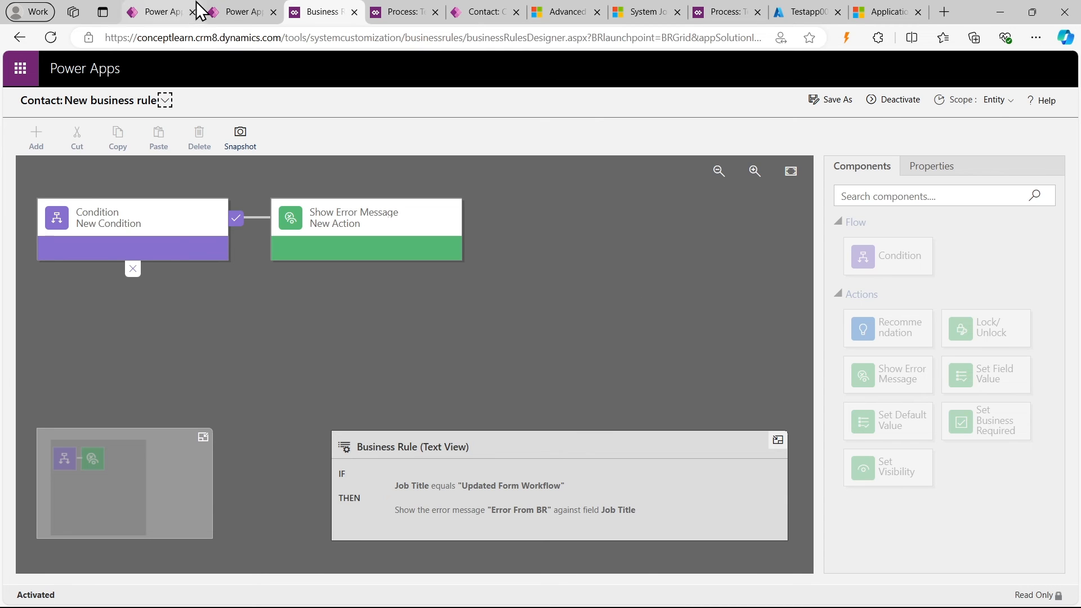
pyautogui.click(231, 12)
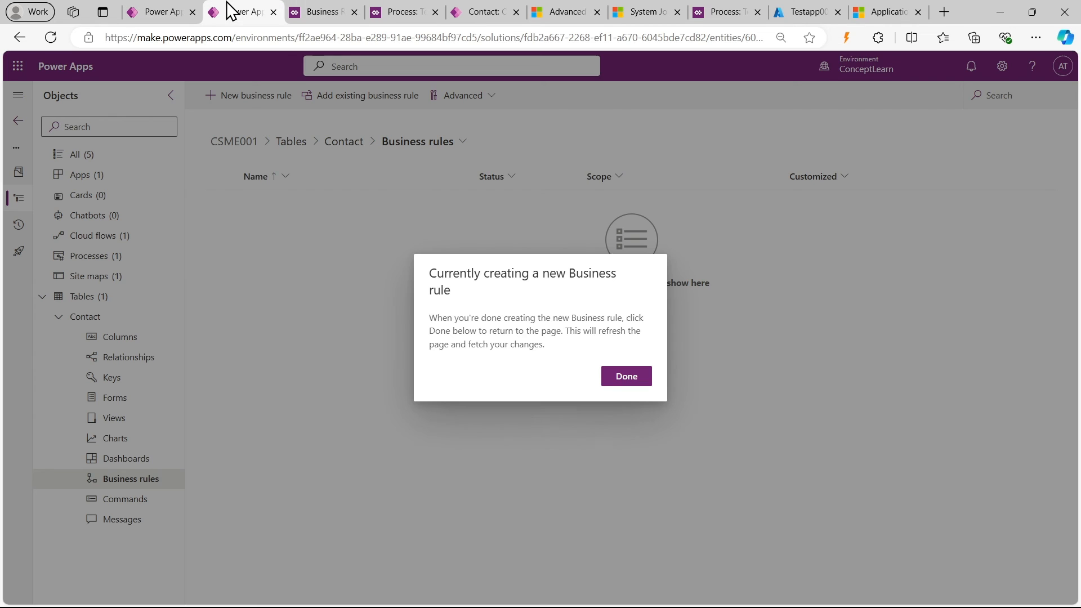
pyautogui.click(636, 380)
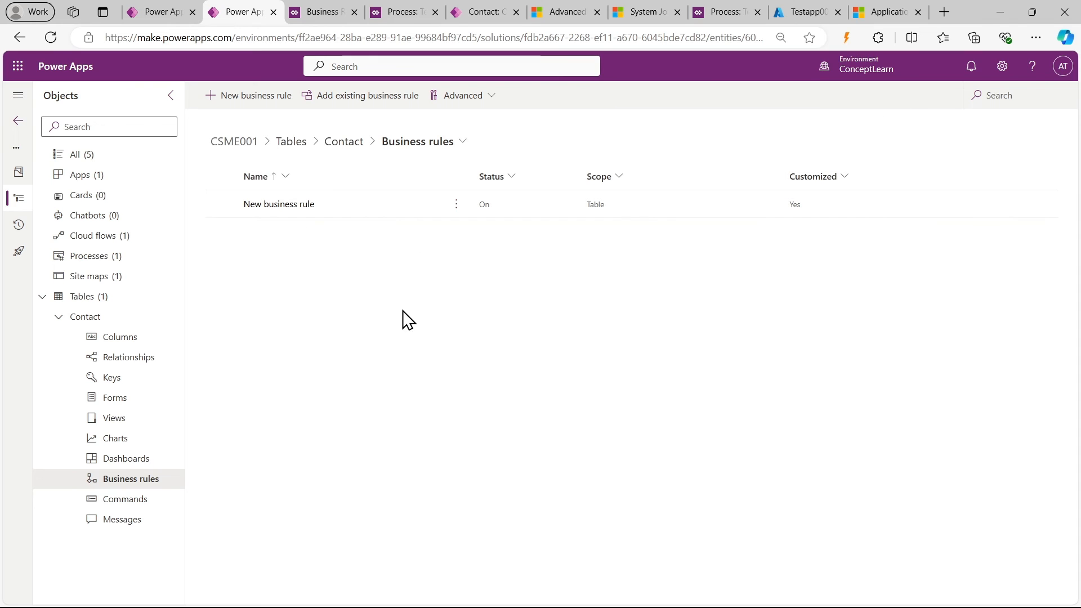
# Duplicate the Advanced Find page and set the new copy to look for Contacts
pyautogui.click(165, 11)
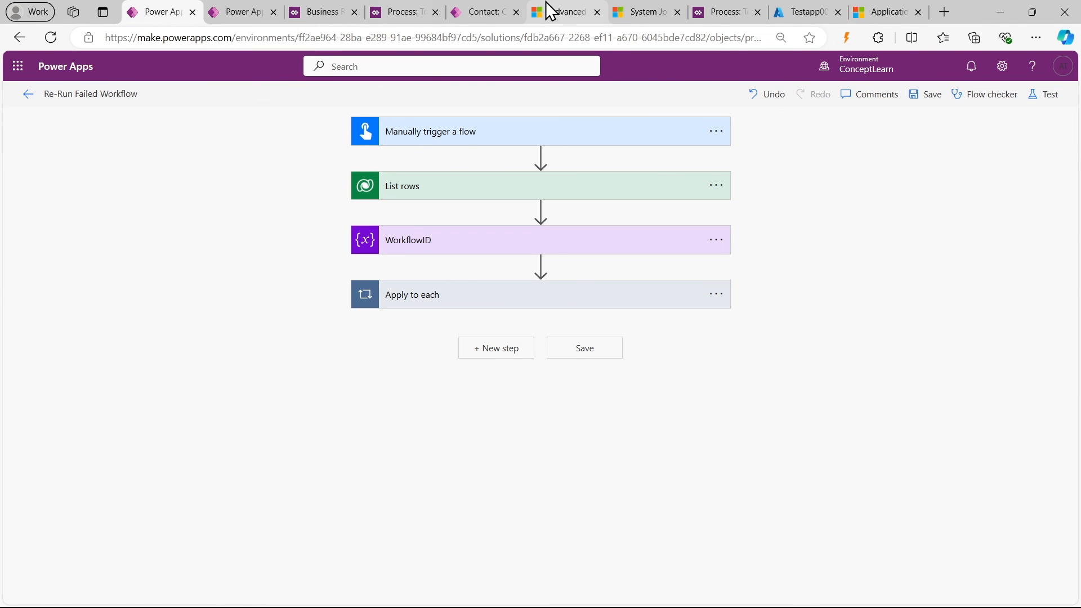
pyautogui.click(566, 12)
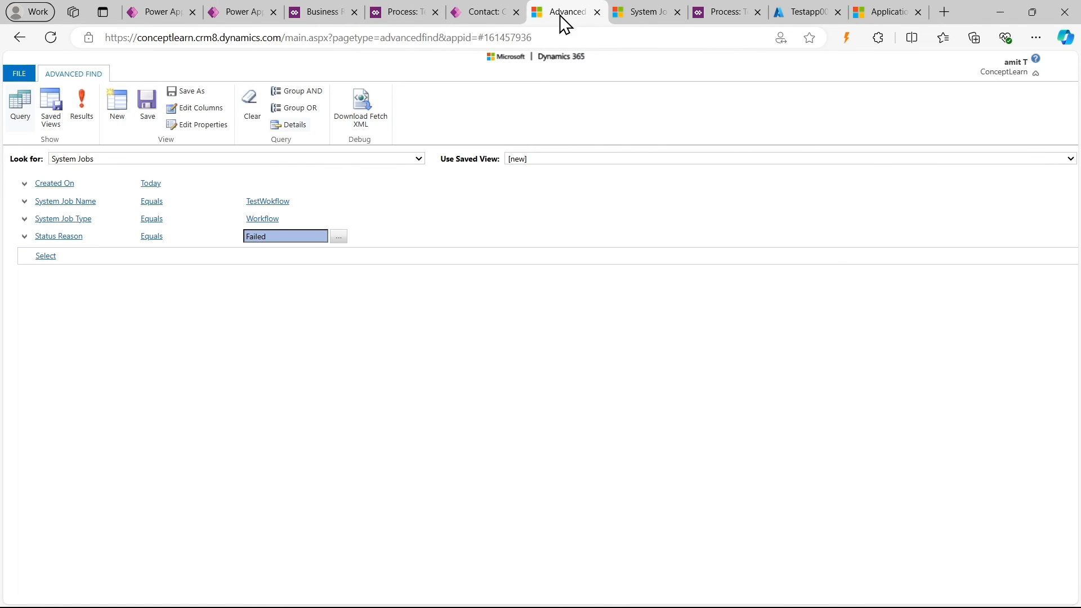
pyautogui.rightClick(568, 17)
pyautogui.click(627, 98)
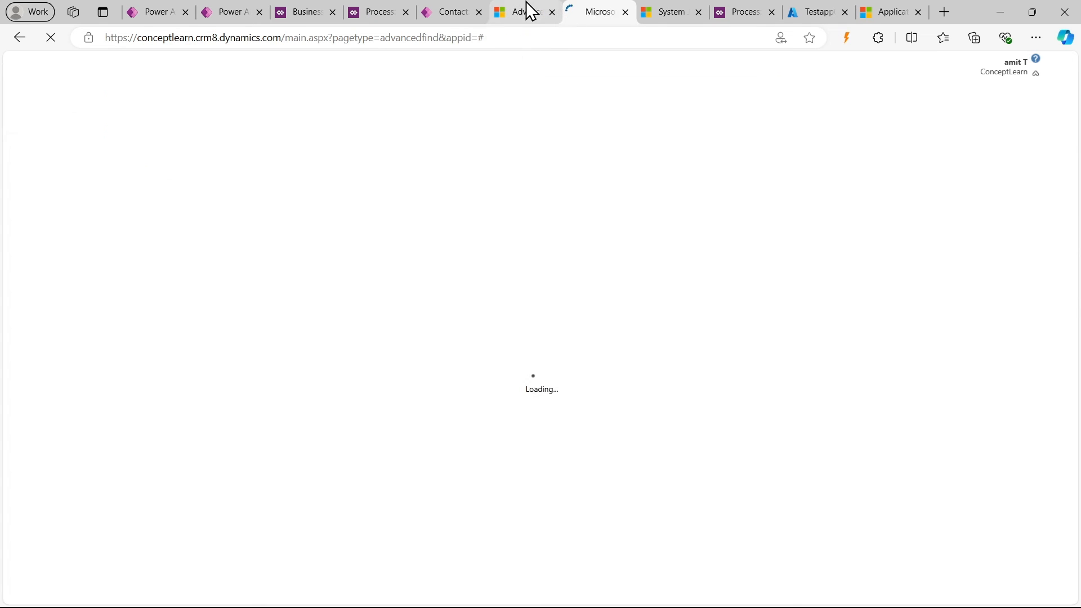
pyautogui.click(529, 10)
pyautogui.click(587, 12)
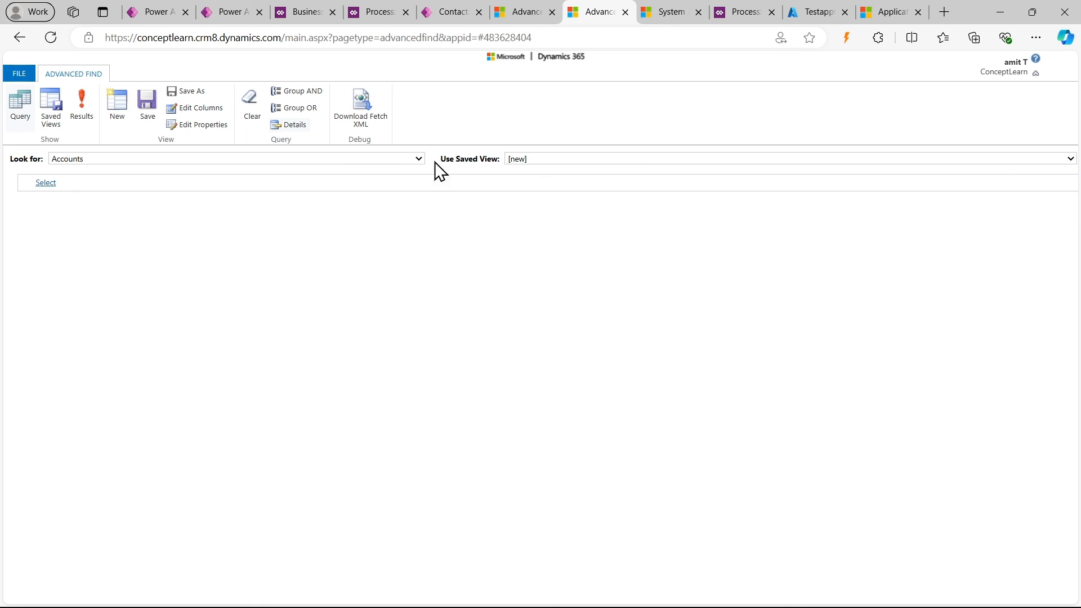
pyautogui.click(389, 159)
pyautogui.write('col')
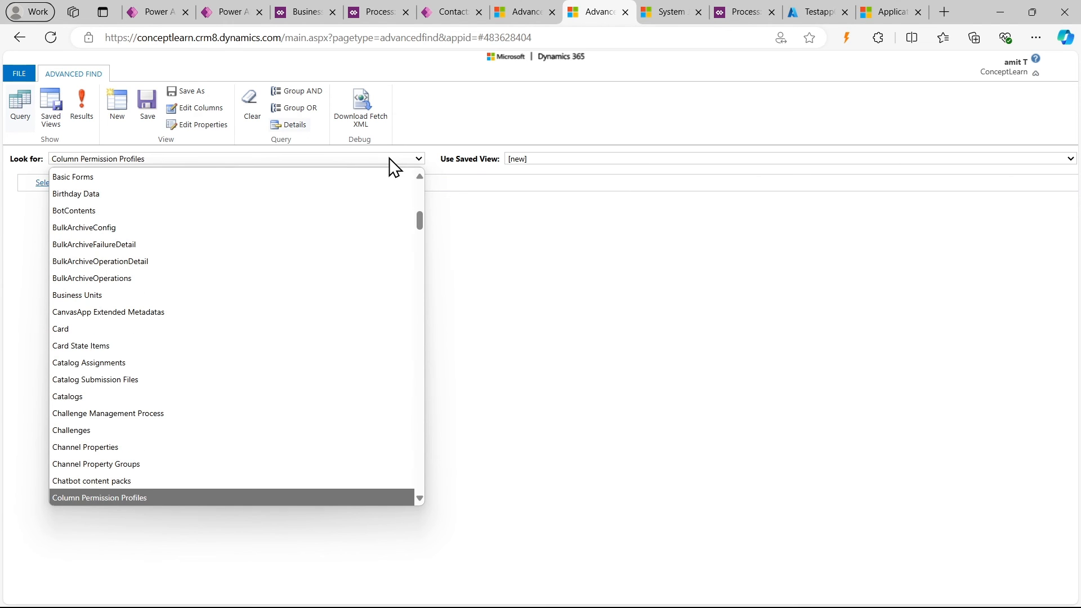
pyautogui.write('cont')
pyautogui.press('Return')
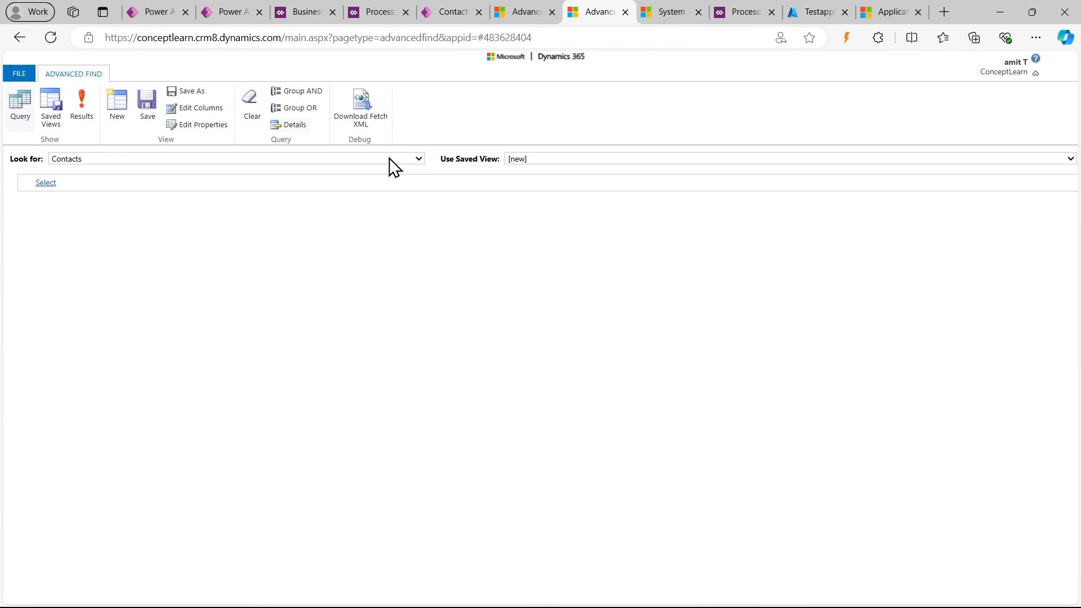
# Filter contacts by Job Title equals "Updated Form Workflow" and run the query
pyautogui.moveTo(105, 180)
pyautogui.click(79, 180)
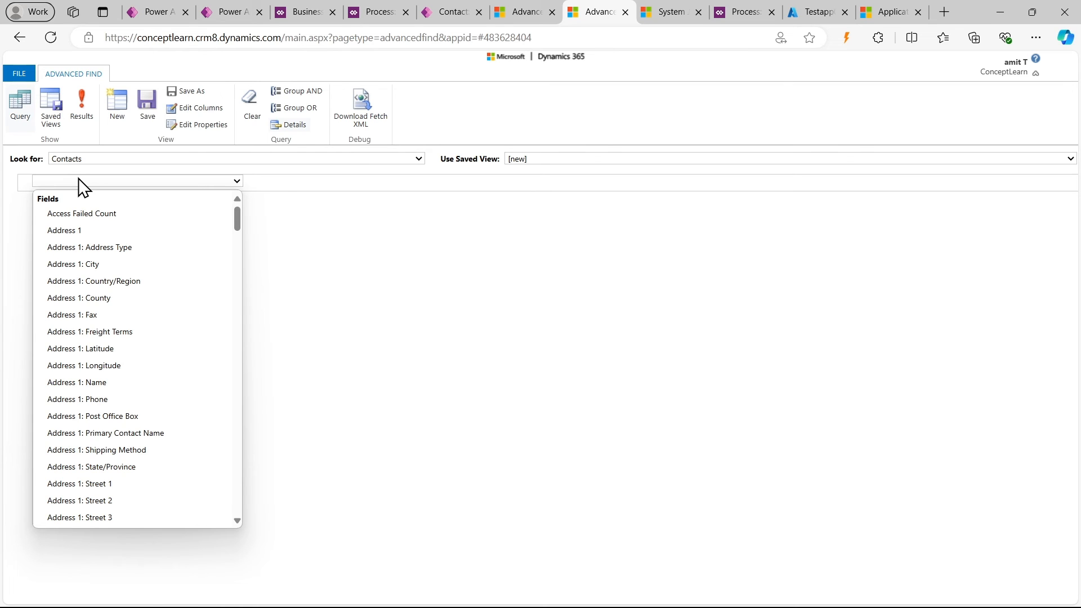
pyautogui.press('c')
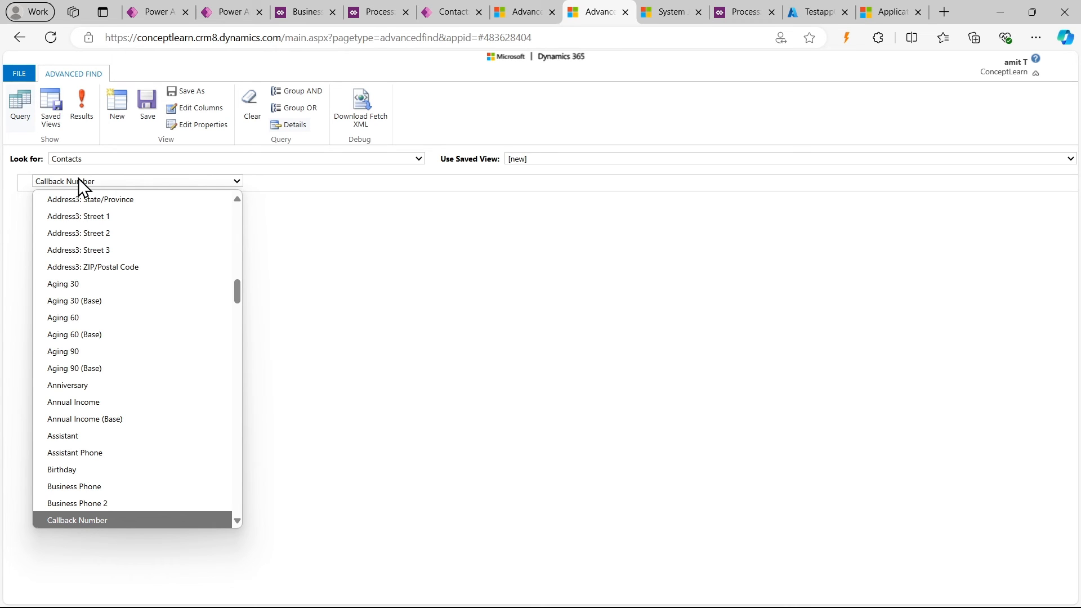
pyautogui.press('j')
pyautogui.press('Return')
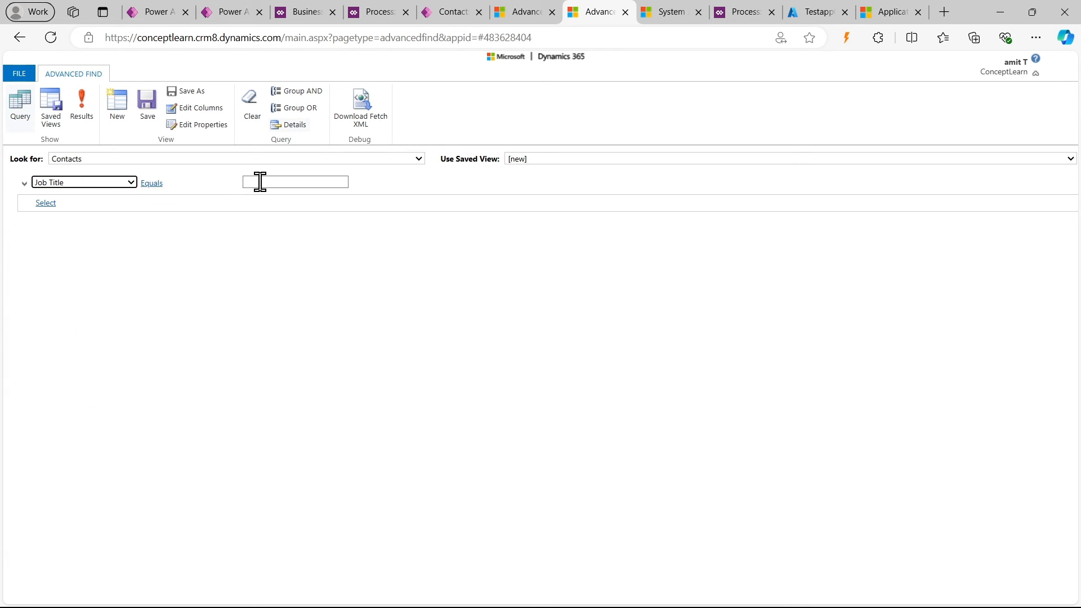
pyautogui.click(259, 181)
pyautogui.write('Updated From Workflow')
pyautogui.click(82, 104)
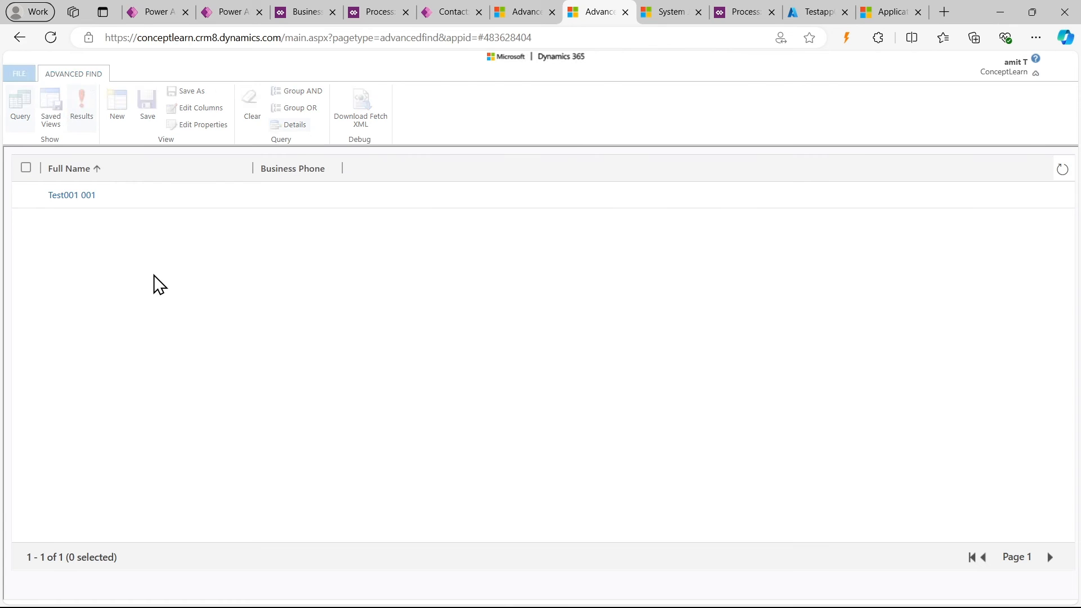
# Run the on-demand workflow TestWokflow on the contact Test001 001 and confirm its application
pyautogui.click(26, 196)
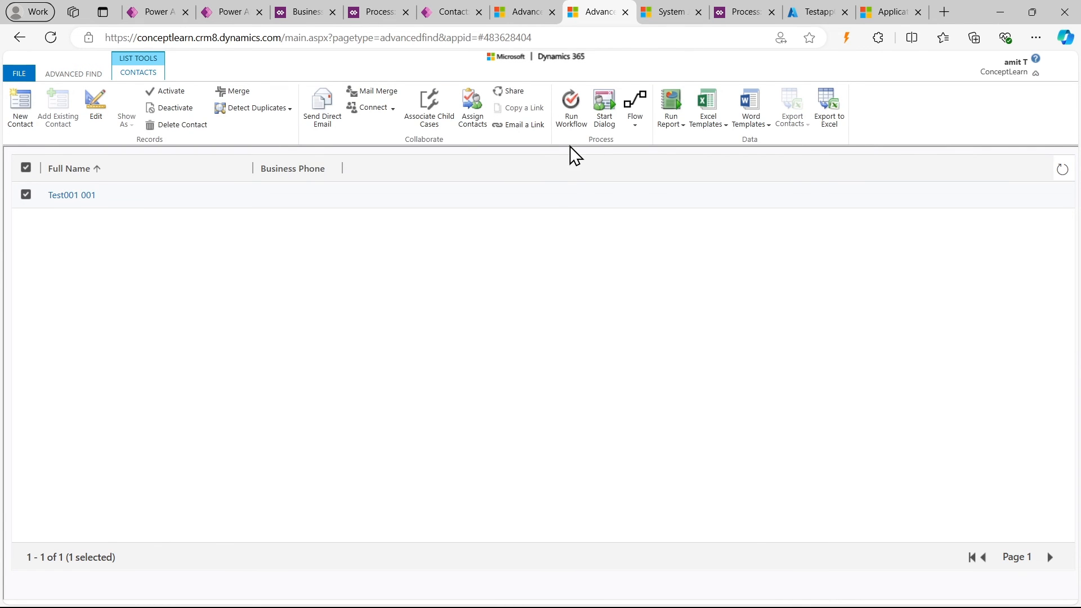
pyautogui.click(571, 113)
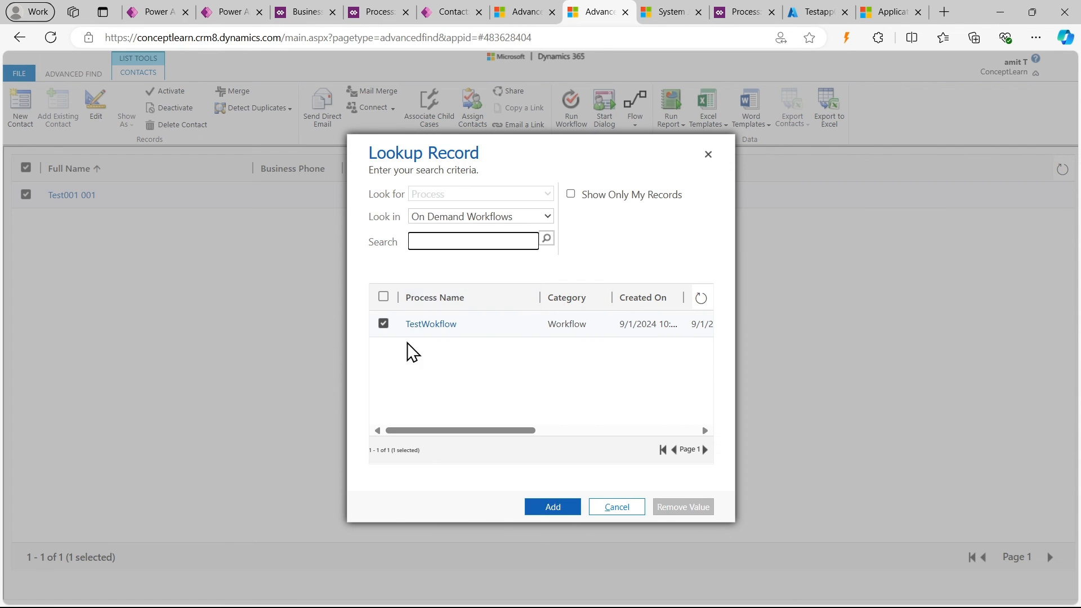
pyautogui.click(545, 509)
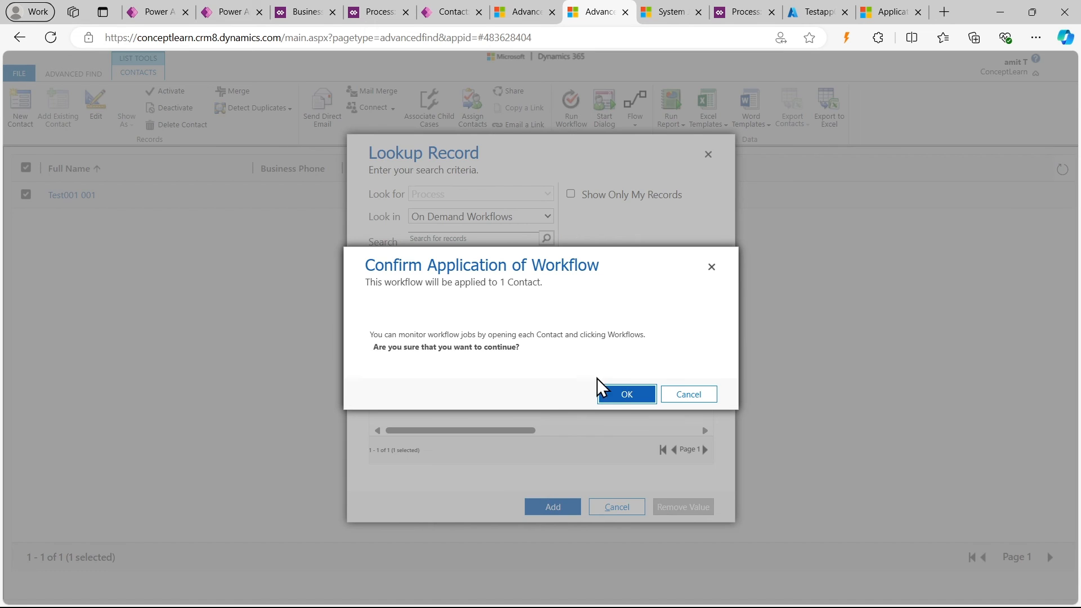
pyautogui.click(602, 390)
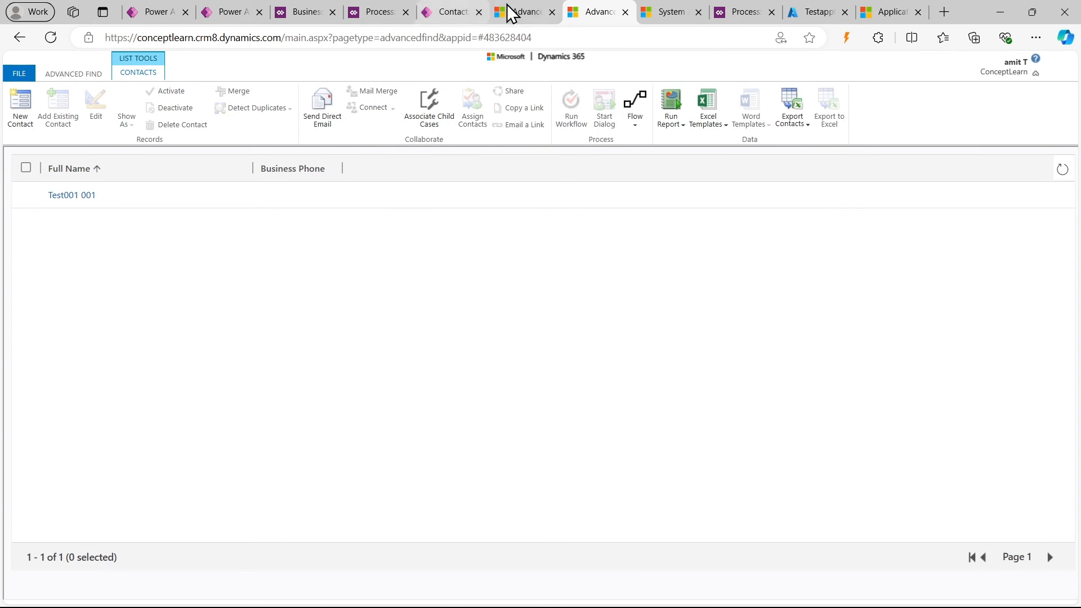
# Run the Advanced Find query for today's failed TestWokflow system jobs and refresh the results
pyautogui.click(512, 13)
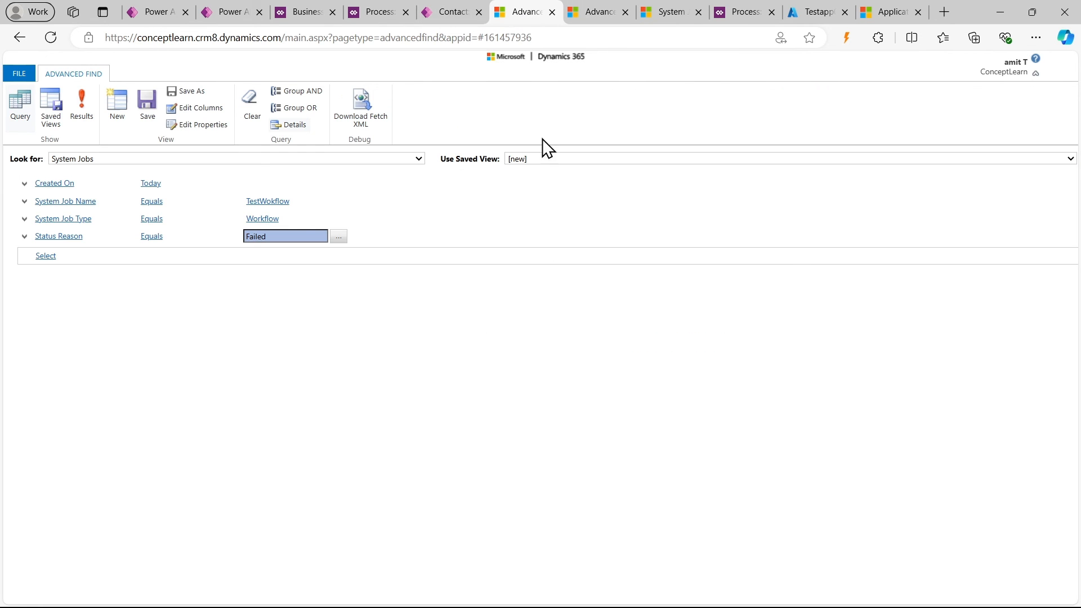
pyautogui.click(90, 120)
pyautogui.click(1061, 171)
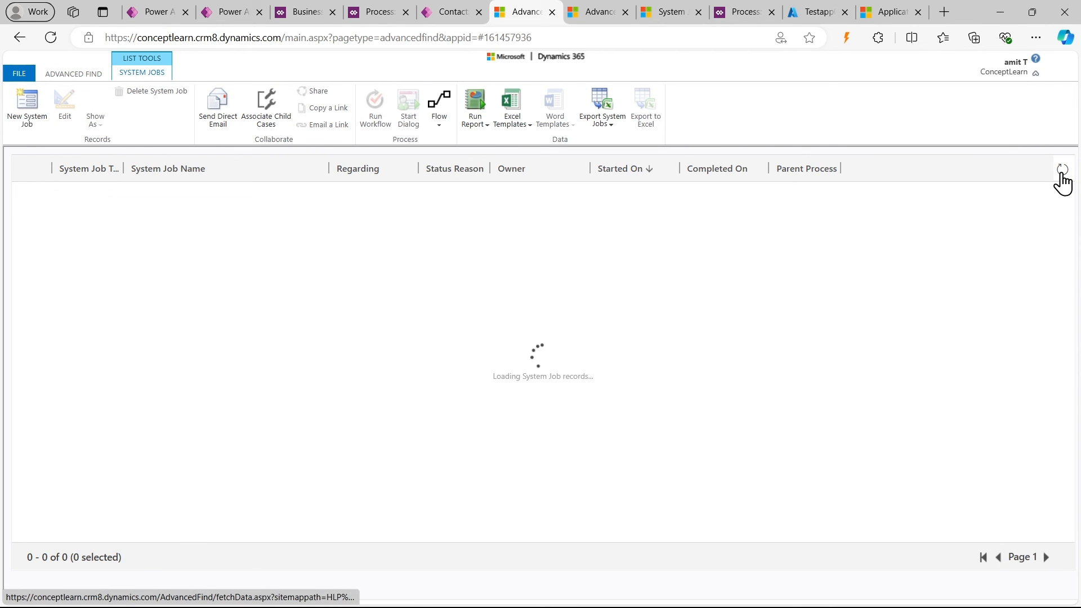
# Open the process sessions of TestWokflow, widen the Status Reason column, and refresh the list to check the latest run's status
pyautogui.click(741, 11)
pyautogui.click(67, 337)
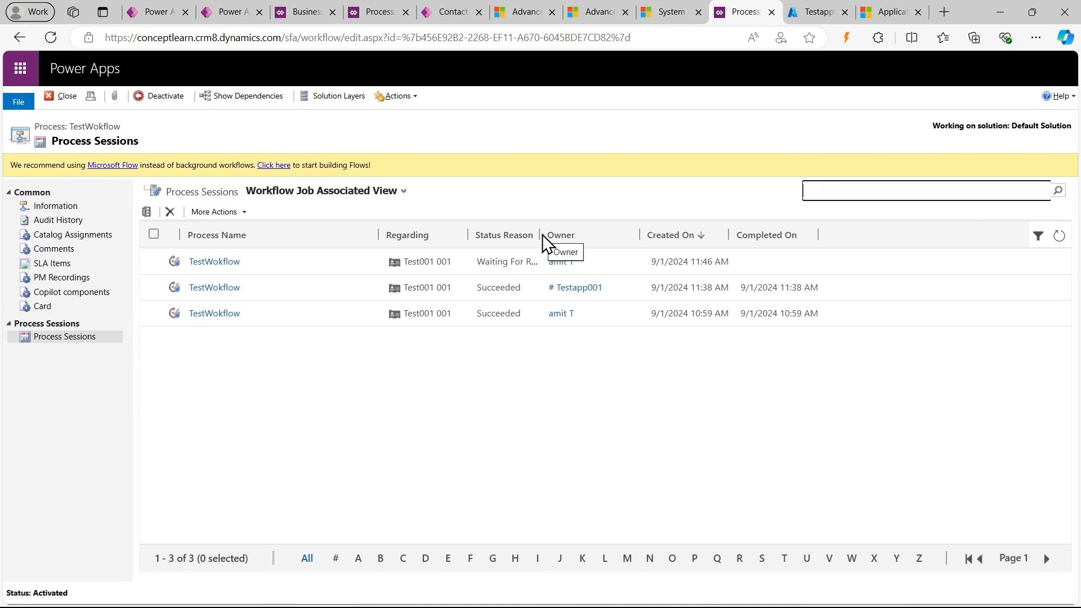
pyautogui.moveTo(540, 235); pyautogui.dragTo(604, 240)
pyautogui.click(1057, 237)
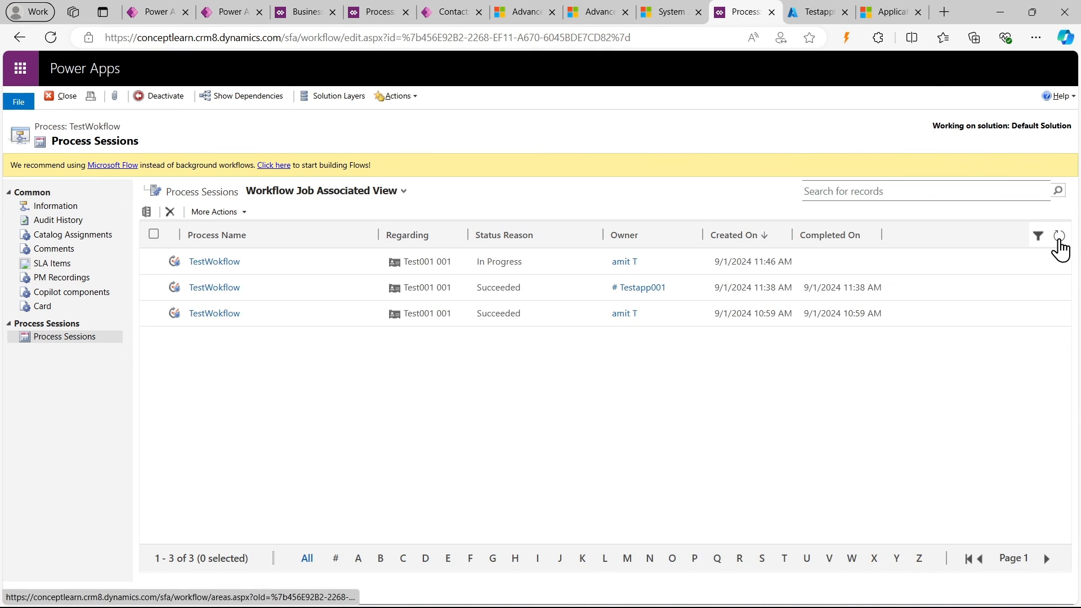
pyautogui.click(1061, 237)
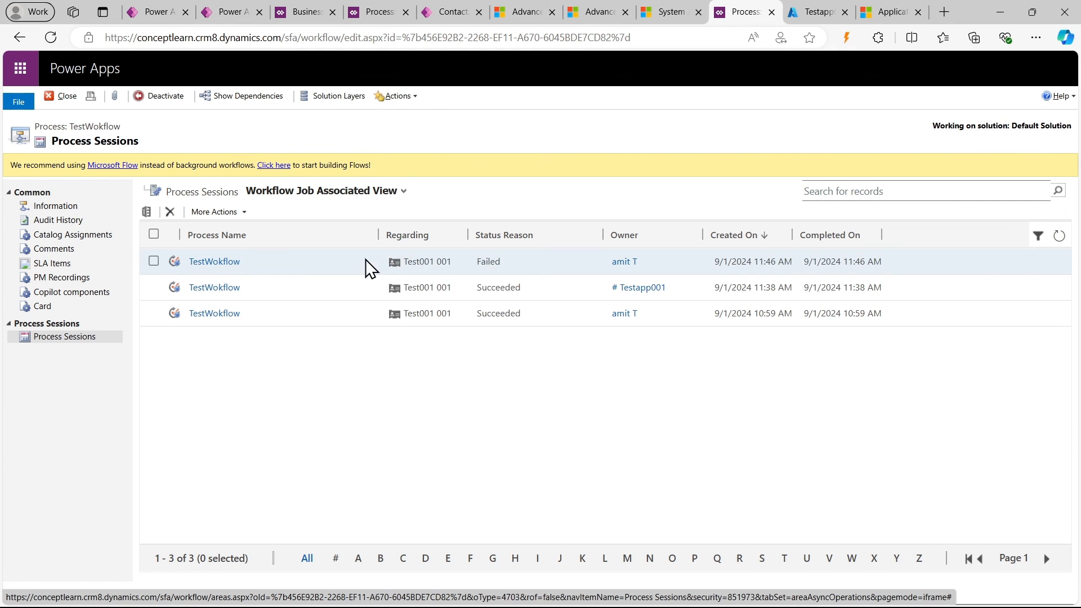
# Return to the system jobs query and reload its list of failed TestWokflow jobs
pyautogui.click(619, 11)
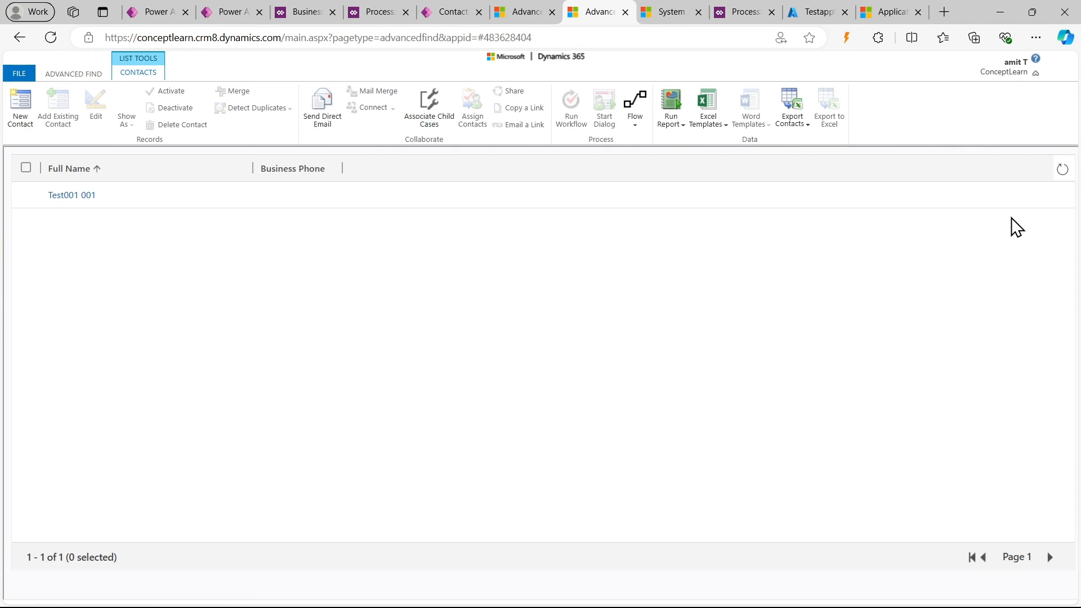
pyautogui.click(533, 12)
pyautogui.click(1061, 170)
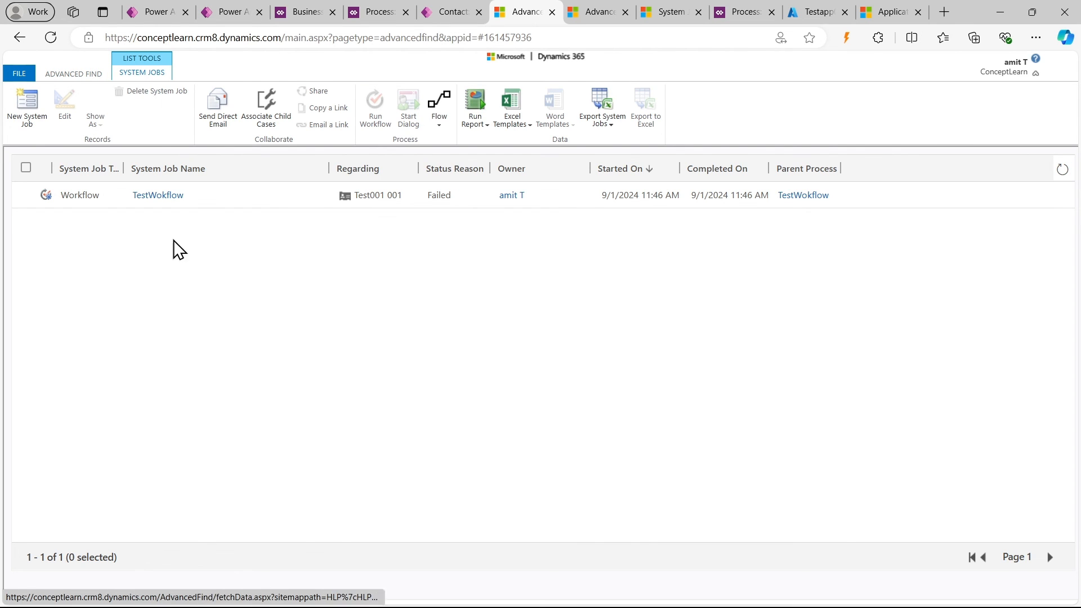
# Review the Fetch XML query in the List rows action of the Re-Run Failed Workflow flow, then collapse the action
pyautogui.click(135, 10)
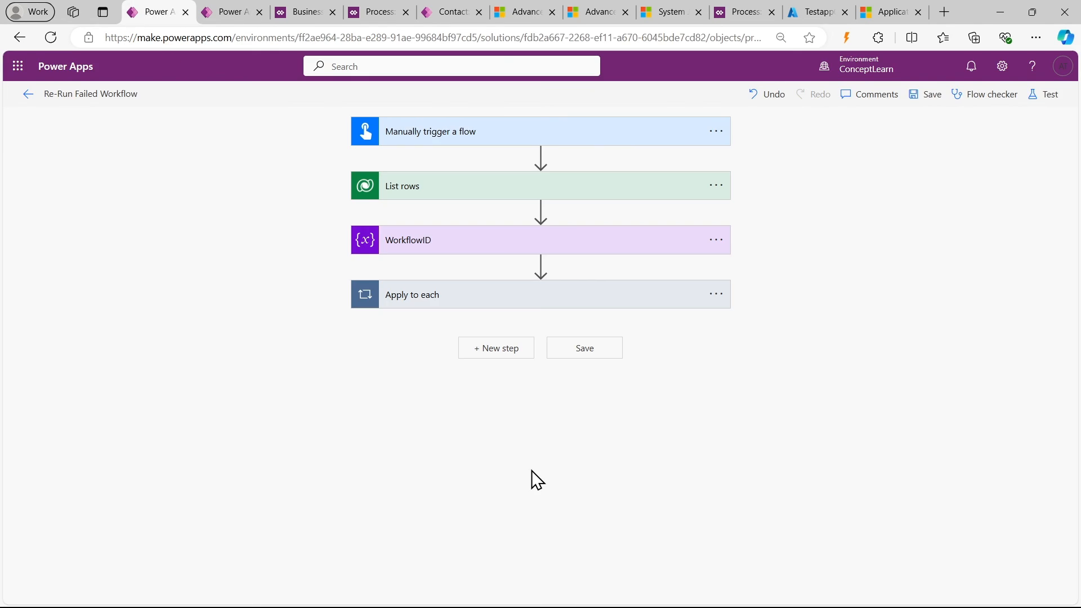
pyautogui.click(602, 194)
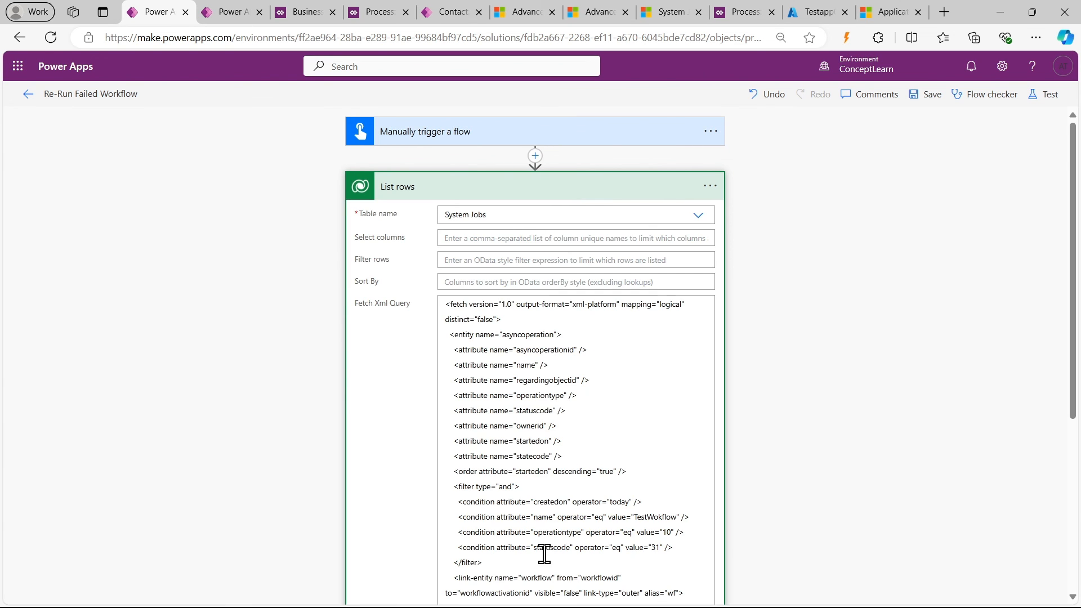
pyautogui.scroll(-3, 543, 557)
pyautogui.scroll(7, 543, 560)
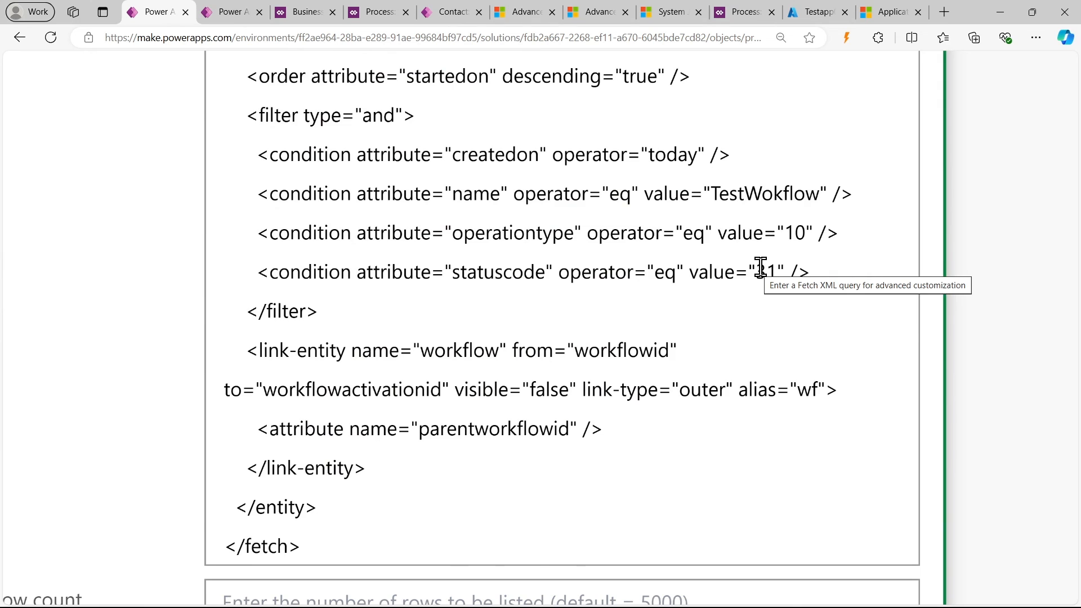
pyautogui.scroll(-5, 760, 267)
pyautogui.scroll(3, 760, 267)
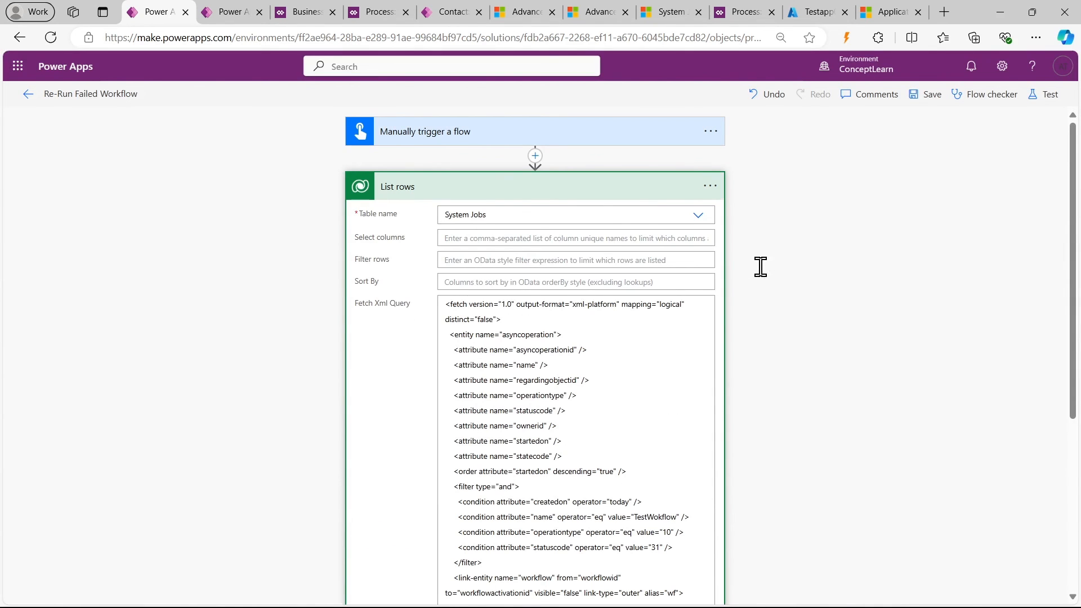
pyautogui.click(631, 191)
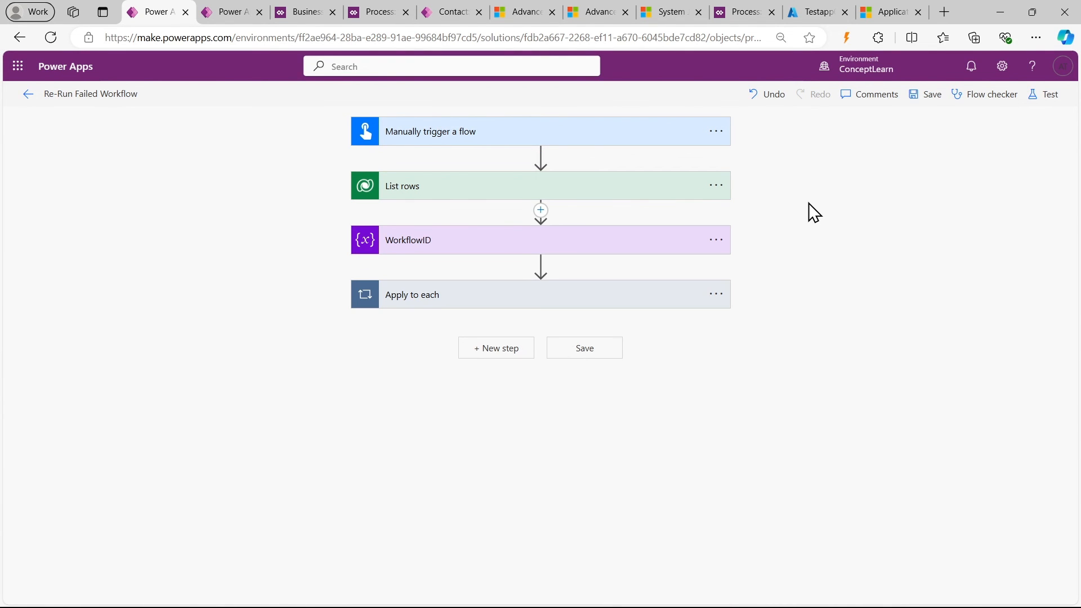
# Test the Re-Run Failed Workflow flow manually, run it, and switch back to the Contacts results in Advanced Find
pyautogui.click(1048, 96)
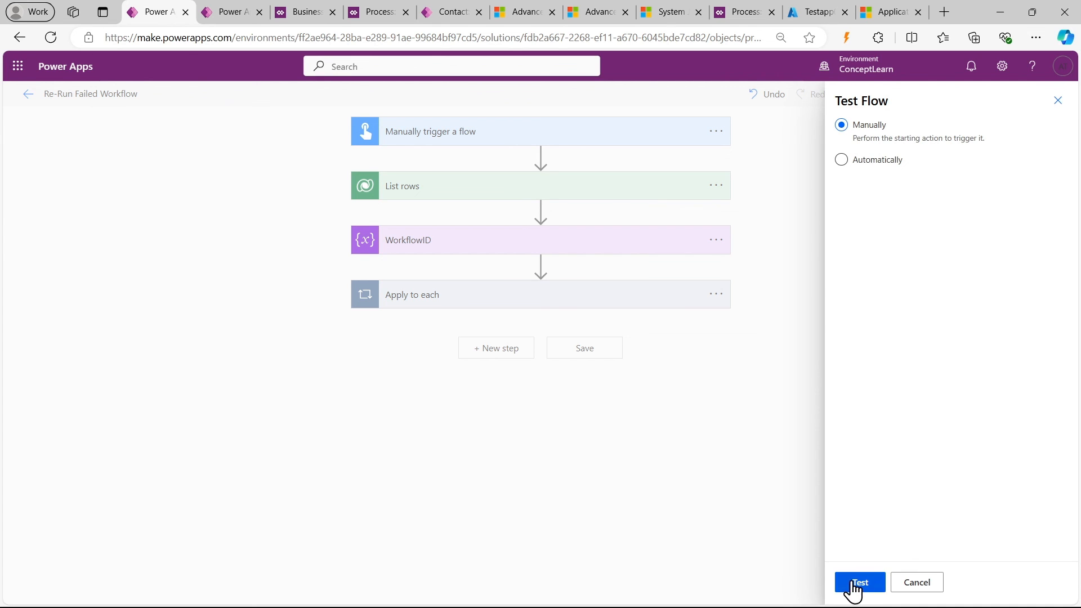
pyautogui.click(853, 586)
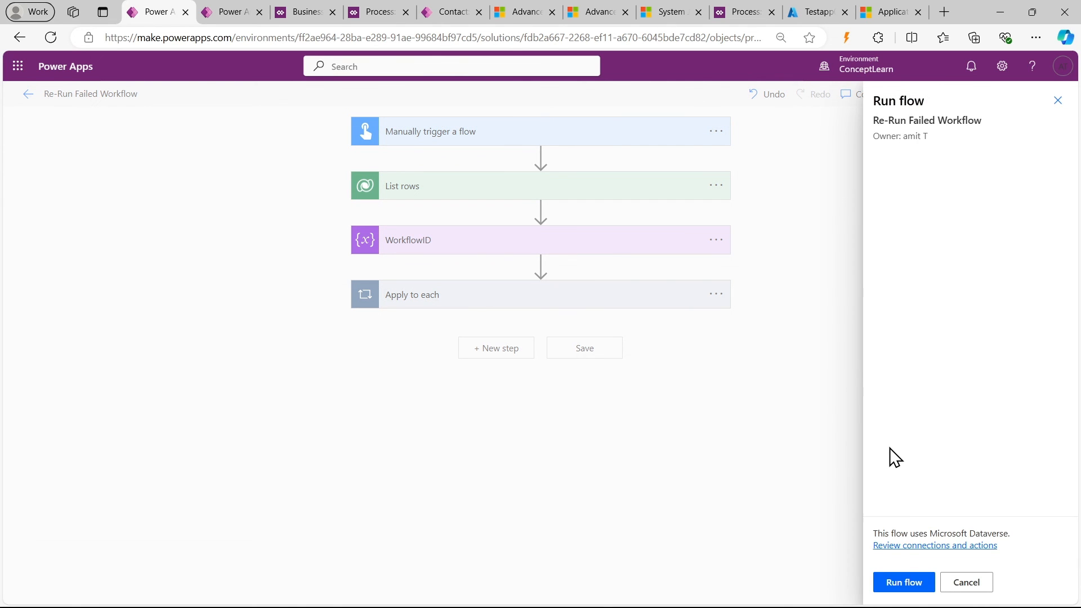
pyautogui.click(894, 583)
pyautogui.click(895, 583)
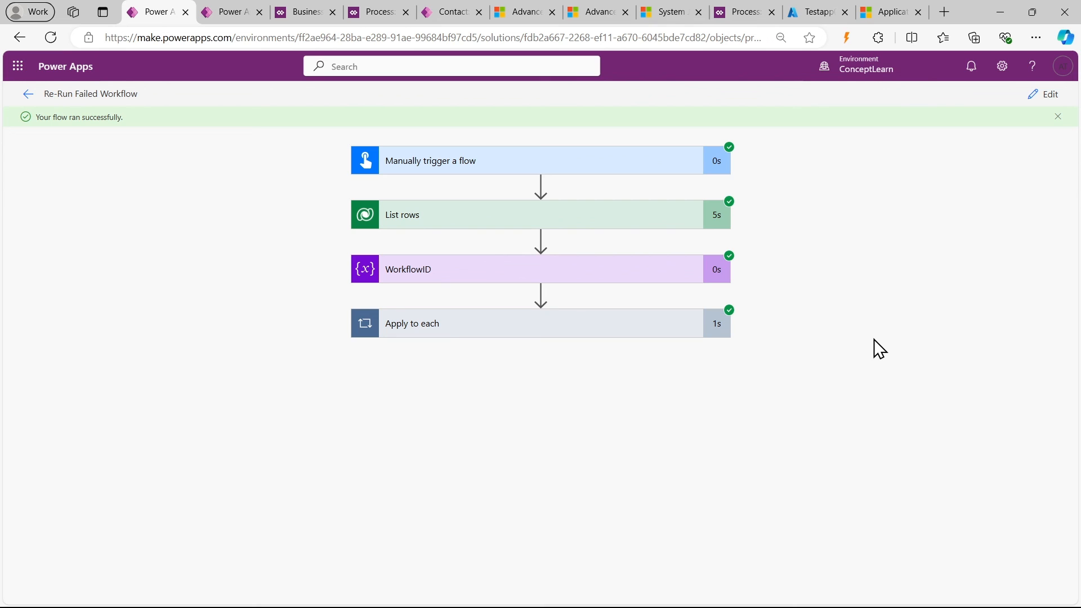
pyautogui.click(601, 12)
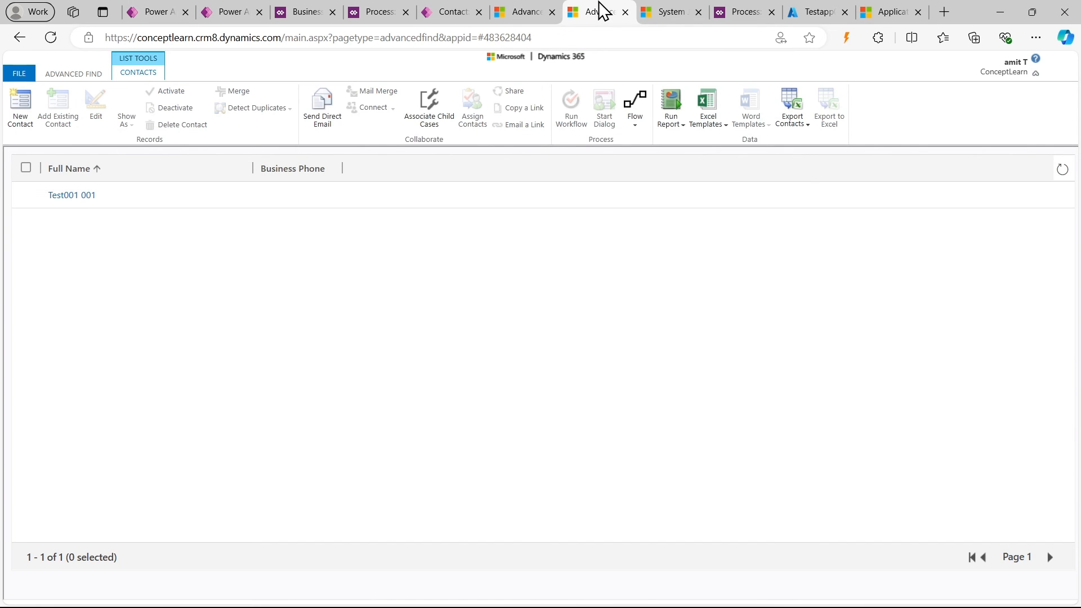
# Add Succeeded to the Status Reason condition of the TestWokflow system jobs query, run it, and refresh the results
pyautogui.click(515, 12)
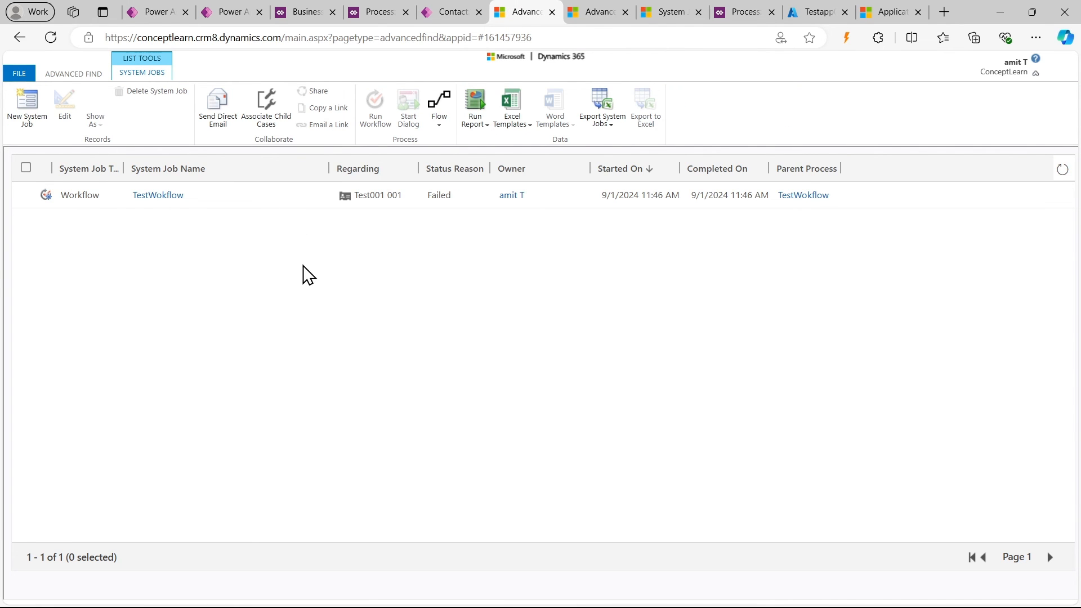
pyautogui.click(87, 76)
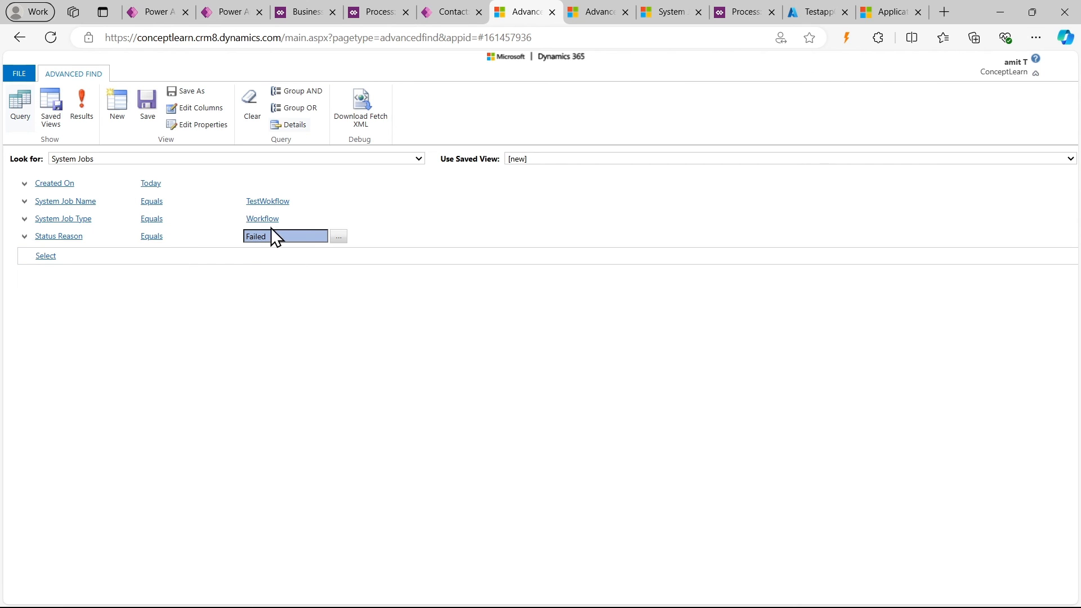
pyautogui.click(339, 237)
pyautogui.click(406, 365)
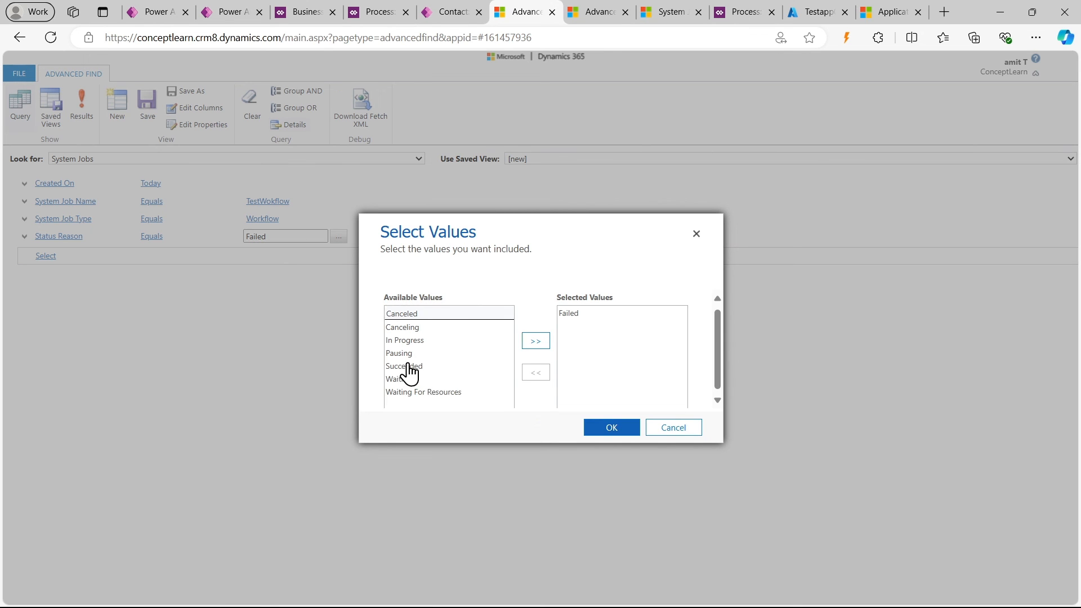
pyautogui.click(536, 341)
pyautogui.click(601, 430)
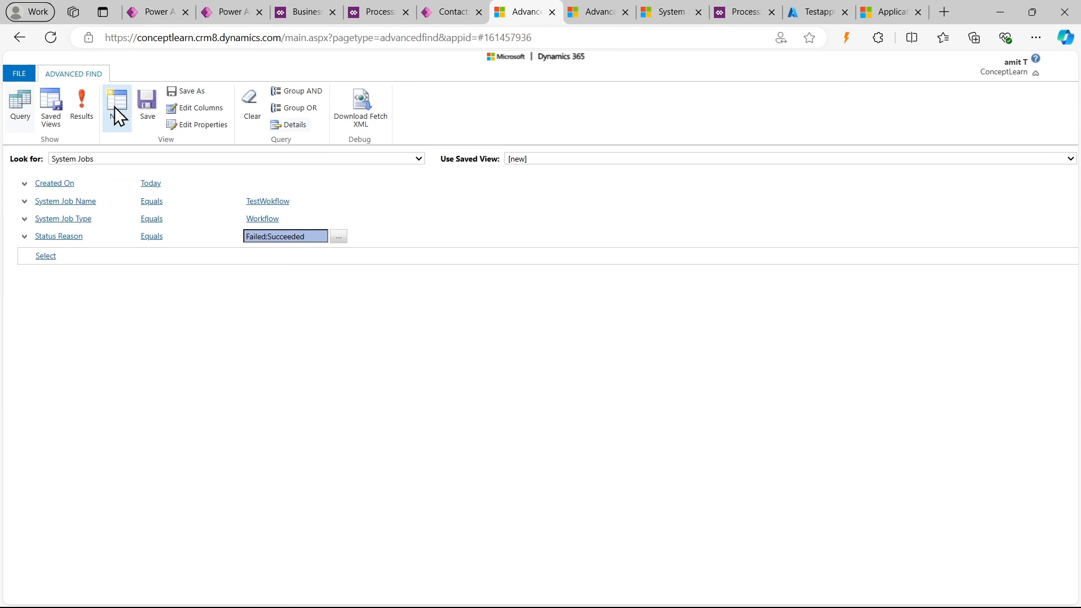
pyautogui.click(90, 115)
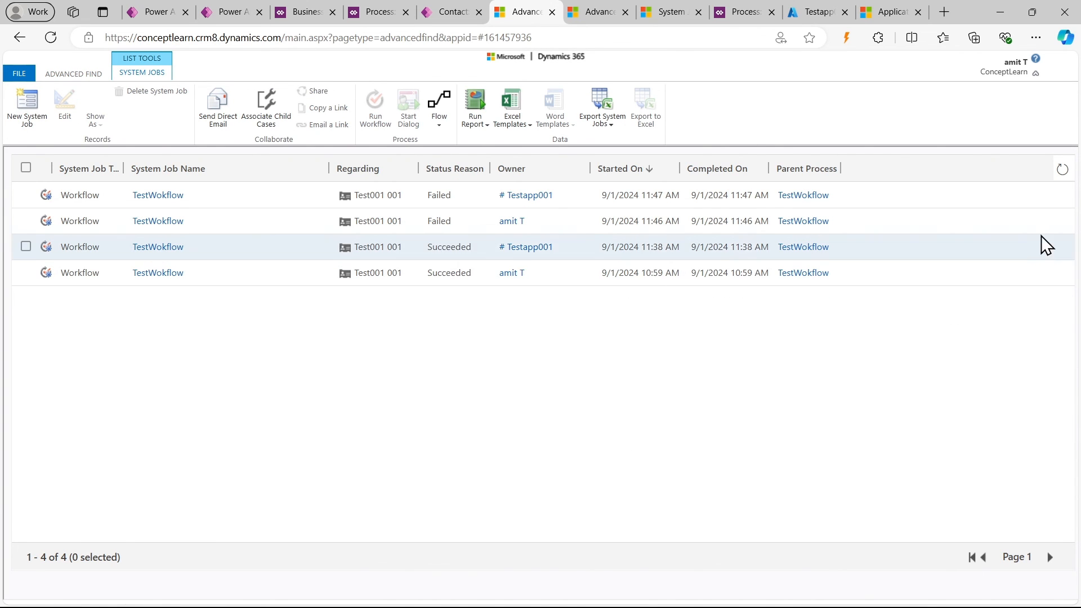
pyautogui.click(1063, 170)
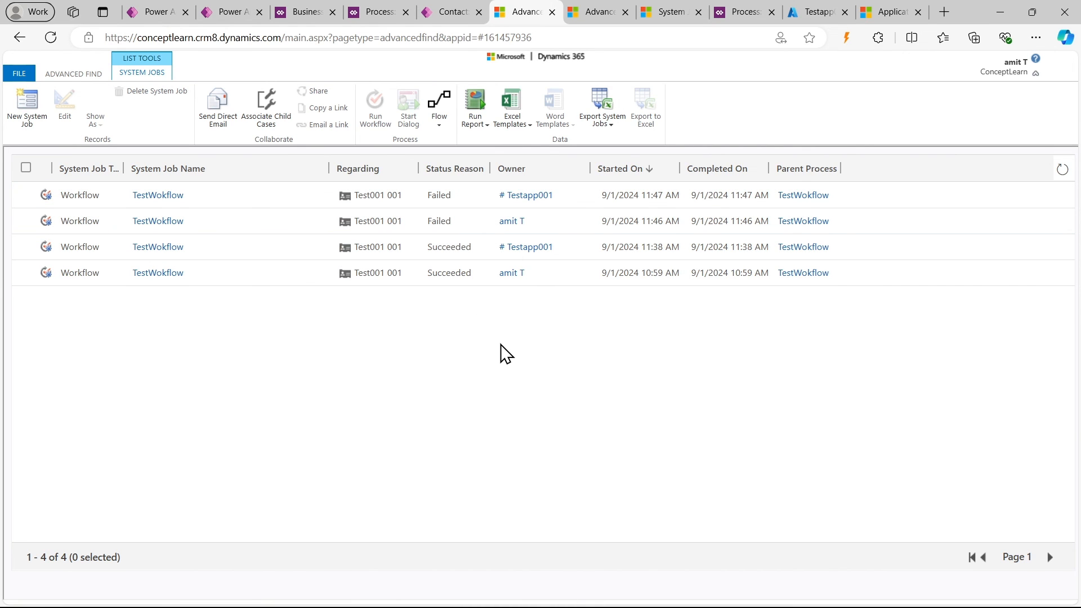
# Remove Succeeded from the query's Status Reason condition, leaving only Failed, and run the query again
pyautogui.click(80, 75)
pyautogui.click(338, 237)
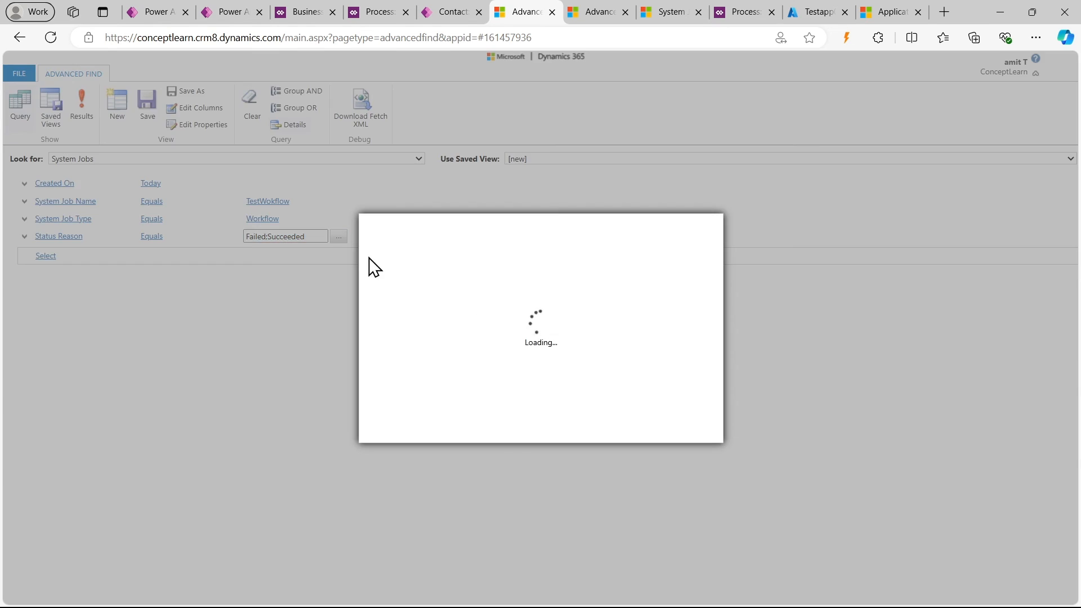
pyautogui.click(569, 326)
pyautogui.click(536, 372)
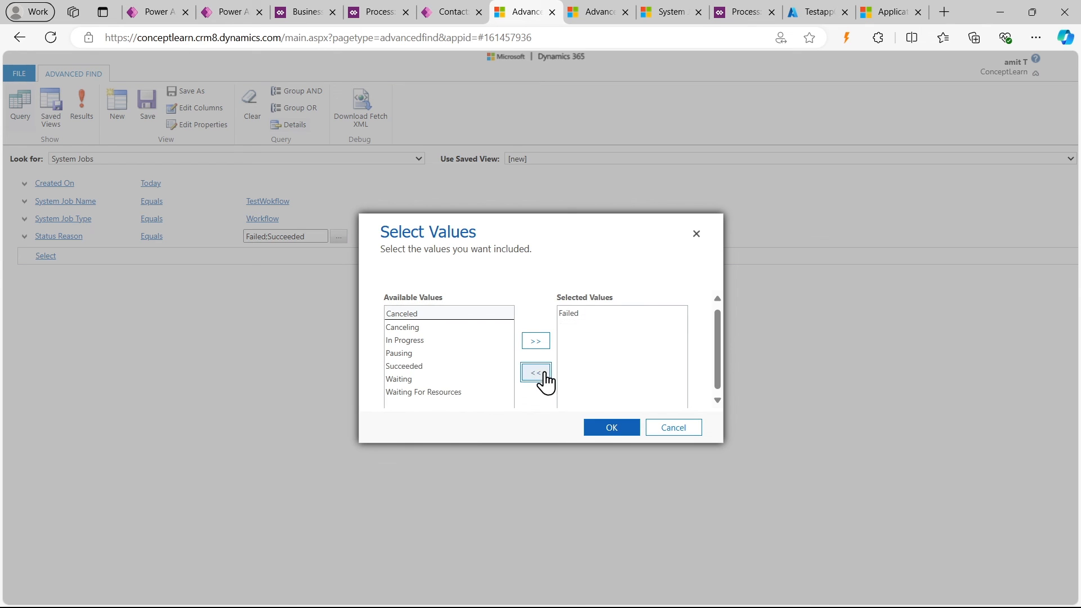
pyautogui.click(607, 429)
pyautogui.click(92, 109)
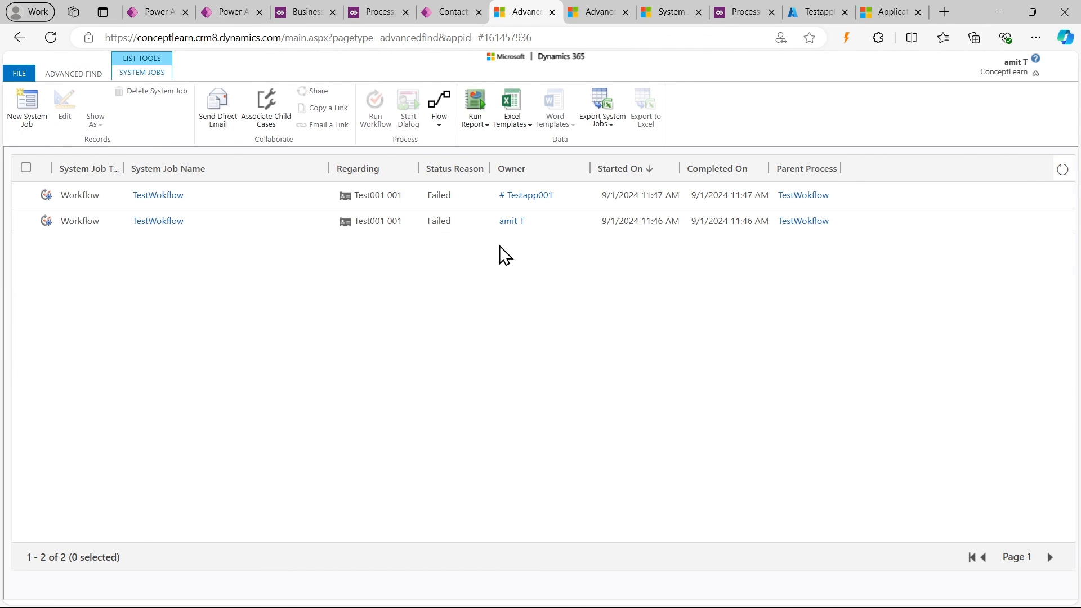
# Mark the 11:46 AM failed job, then return to the Re-Run Failed Workflow run and expand its Apply to each loop
pyautogui.click(431, 228)
pyautogui.click(25, 221)
pyautogui.click(239, 11)
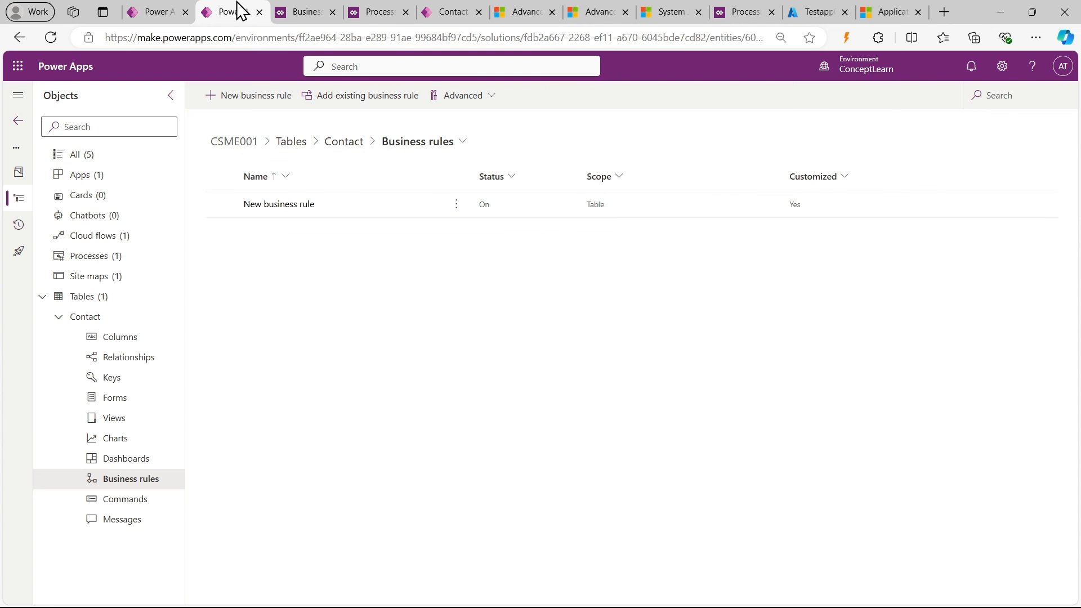
pyautogui.click(156, 9)
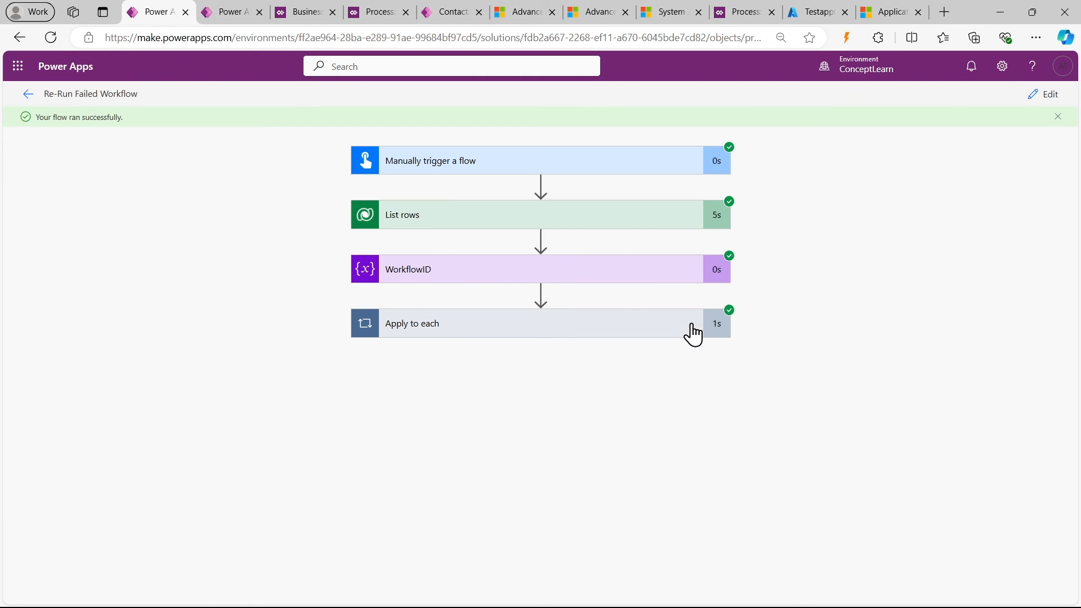
pyautogui.click(691, 332)
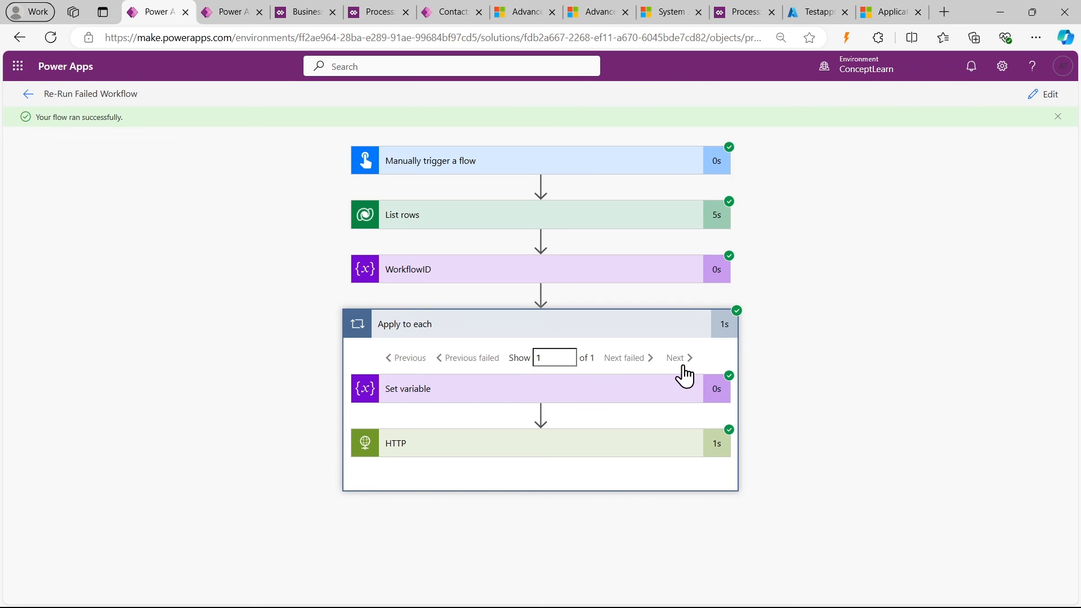